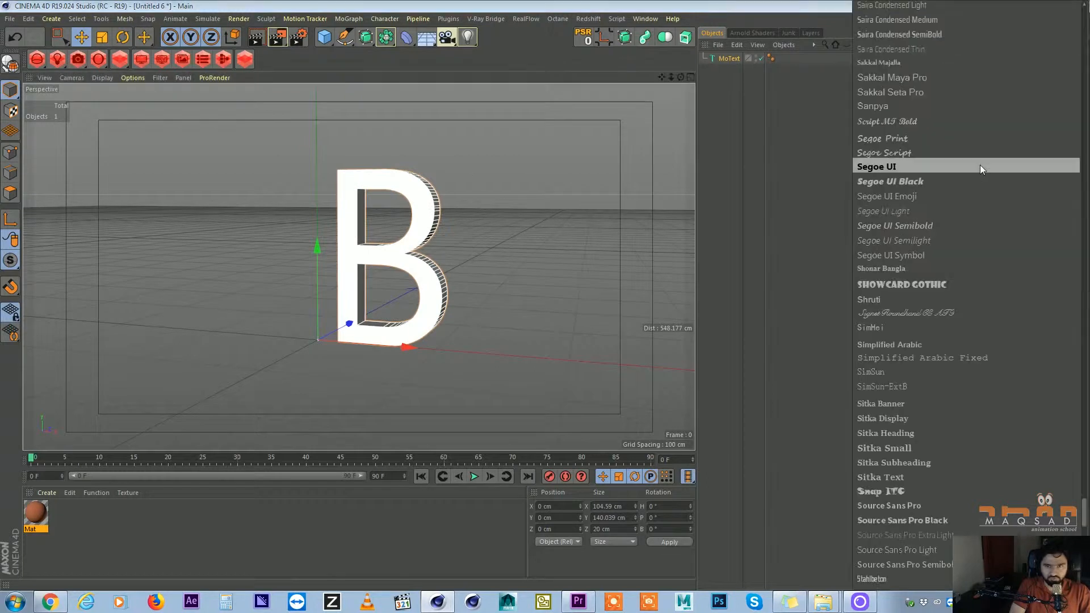
Set the MoText letter's font to Arial Black
scroll(982, 238, up, 5)
click(981, 265)
alt+drag(675, 222, 601, 221)
alt+drag(476, 211, 401, 224)
Apply the brown Mat material to the MoText object
drag(34, 518, 185, 421)
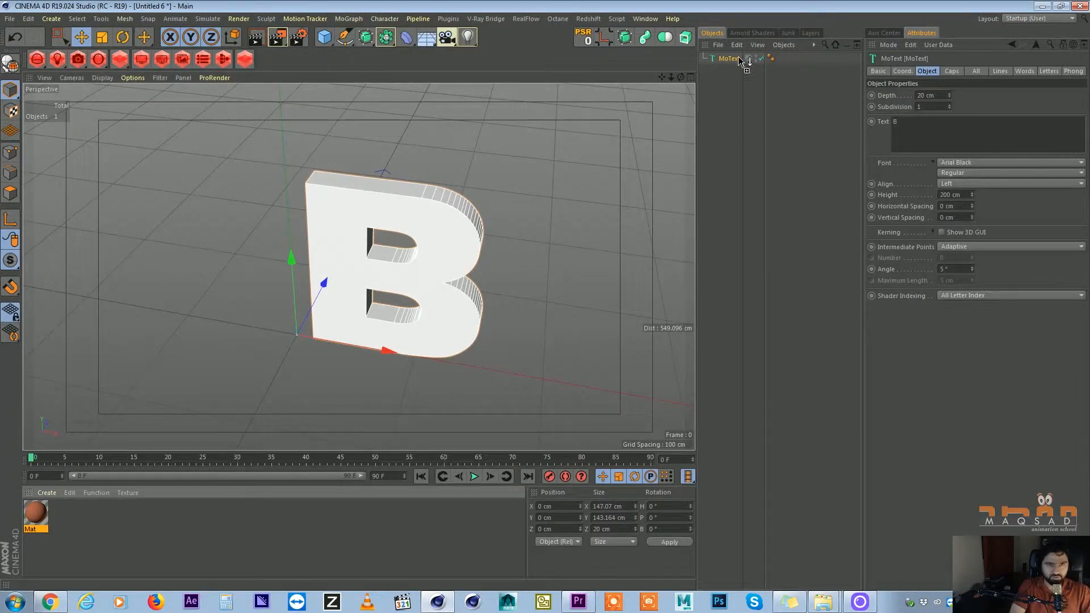
drag(741, 61, 738, 59)
alt+drag(432, 239, 523, 200)
mouse_move(493, 262)
alt+mouse_down()
mouse_move(456, 234)
mouse_move(479, 254)
alt+mouse_up()
alt+drag(626, 186, 397, 178)
alt+right_drag(397, 178, 452, 184)
alt+drag(516, 226, 418, 171)
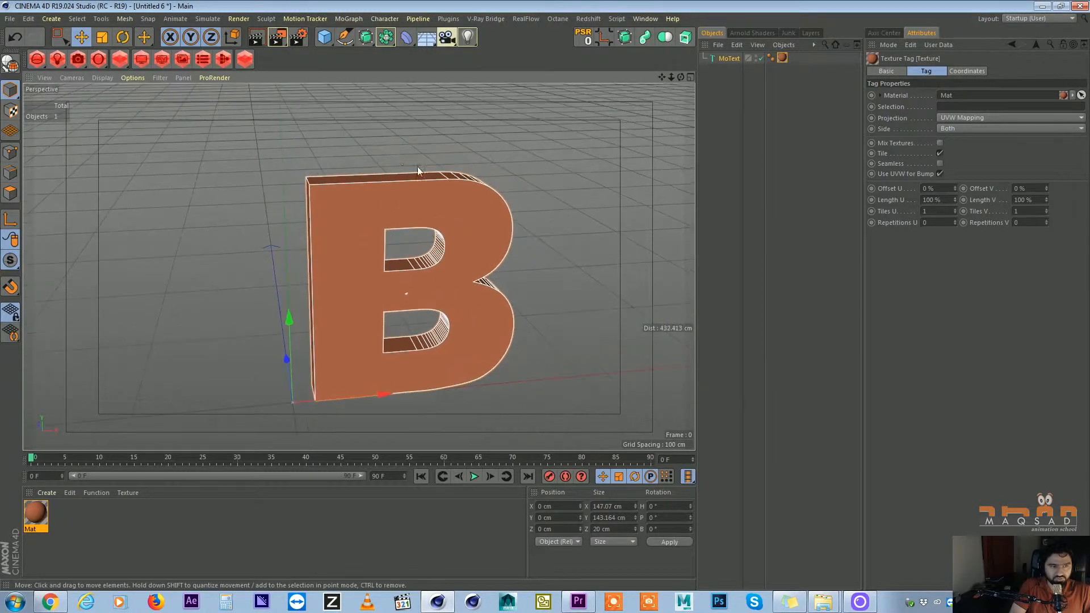
alt+drag(444, 230, 415, 215)
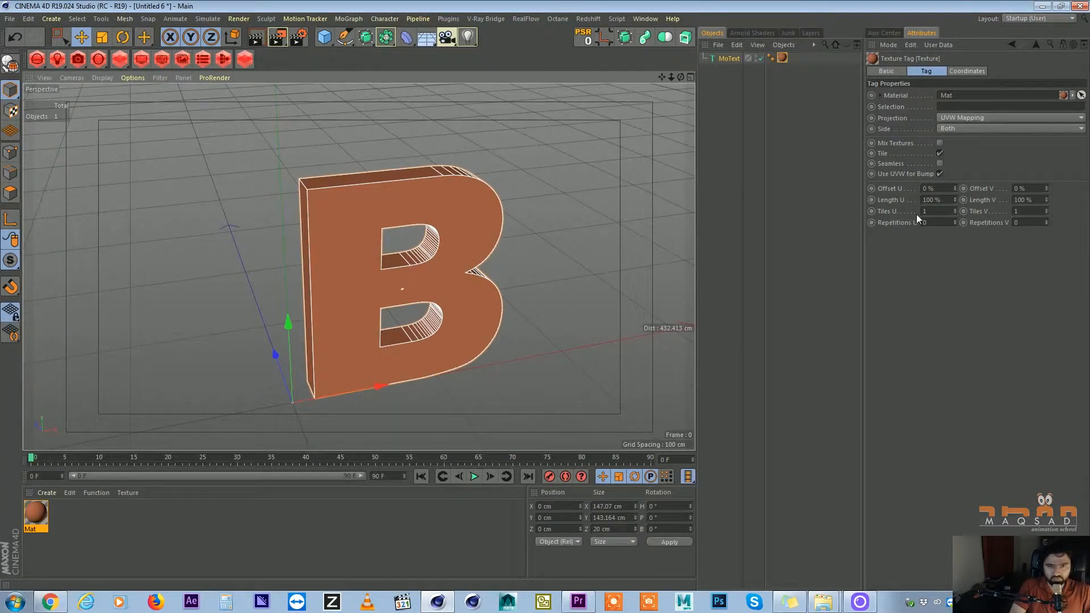
Set the MoText caps type to Quadrangles
drag(696, 191, 680, 191)
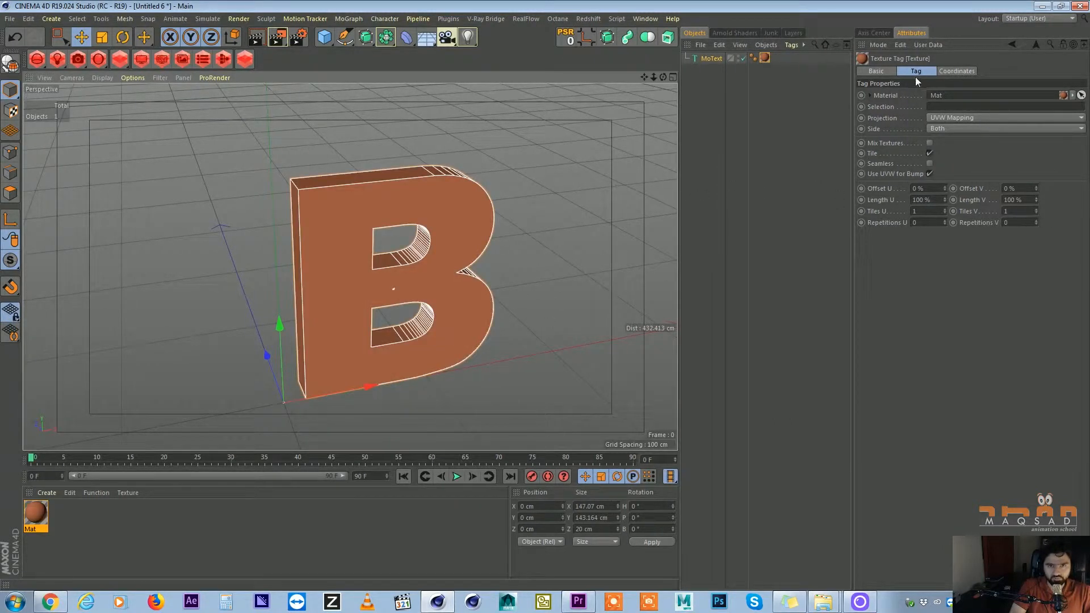
click(937, 73)
click(971, 250)
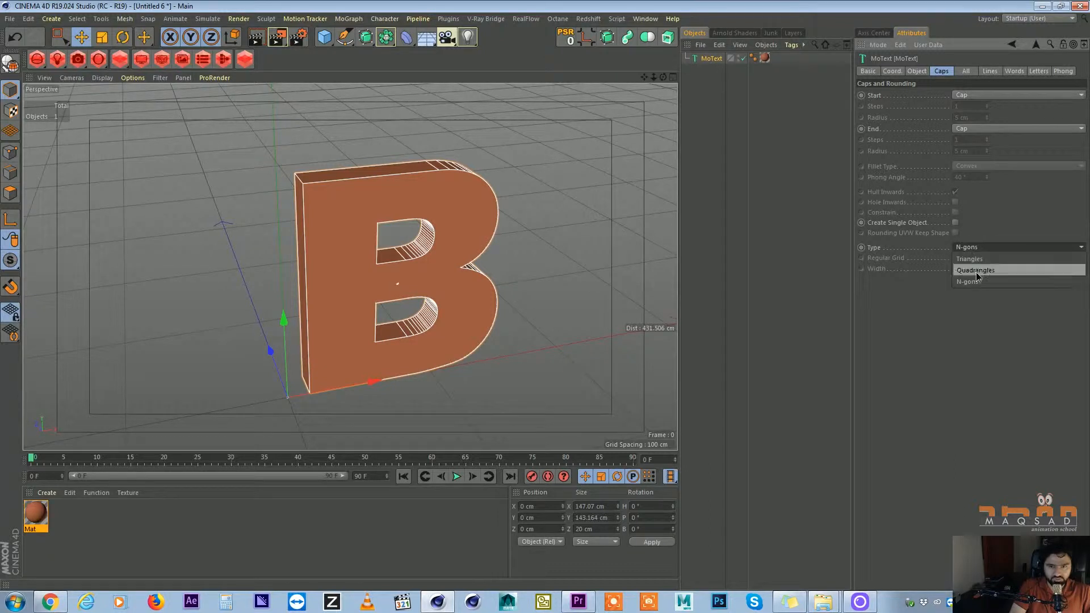
click(1016, 274)
alt+drag(447, 242, 549, 253)
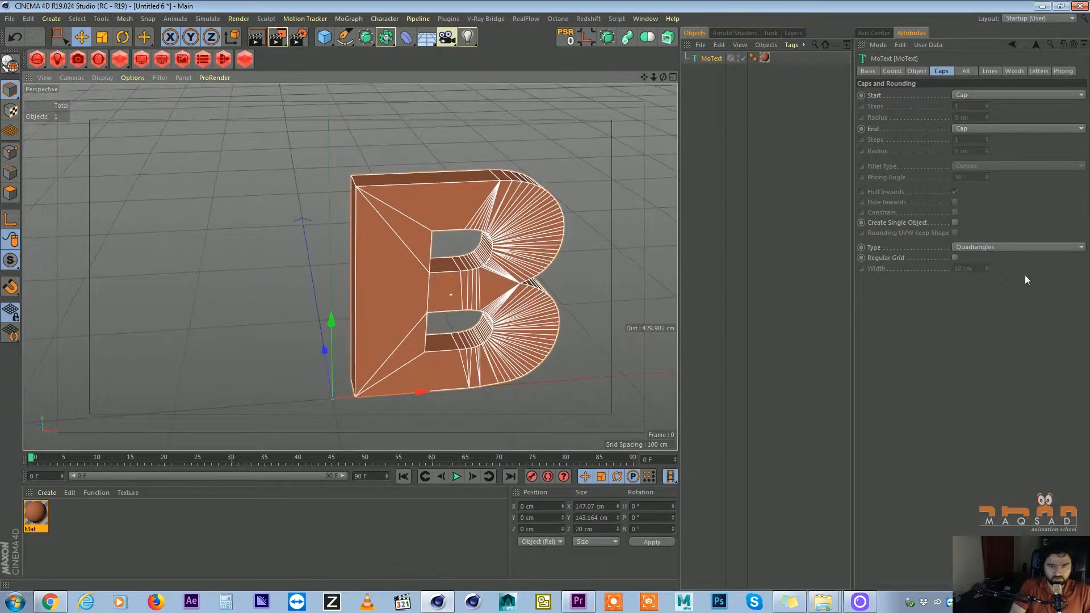
Enable Regular Grid for the MoText caps and set the grid width to 4 cm
click(955, 257)
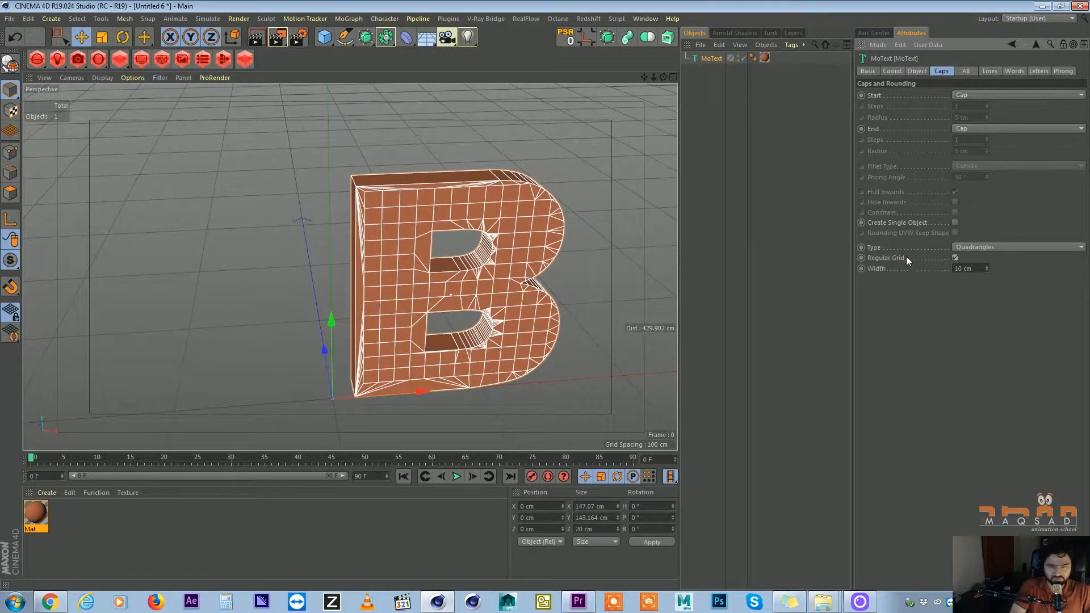
scroll(440, 186, up, 2)
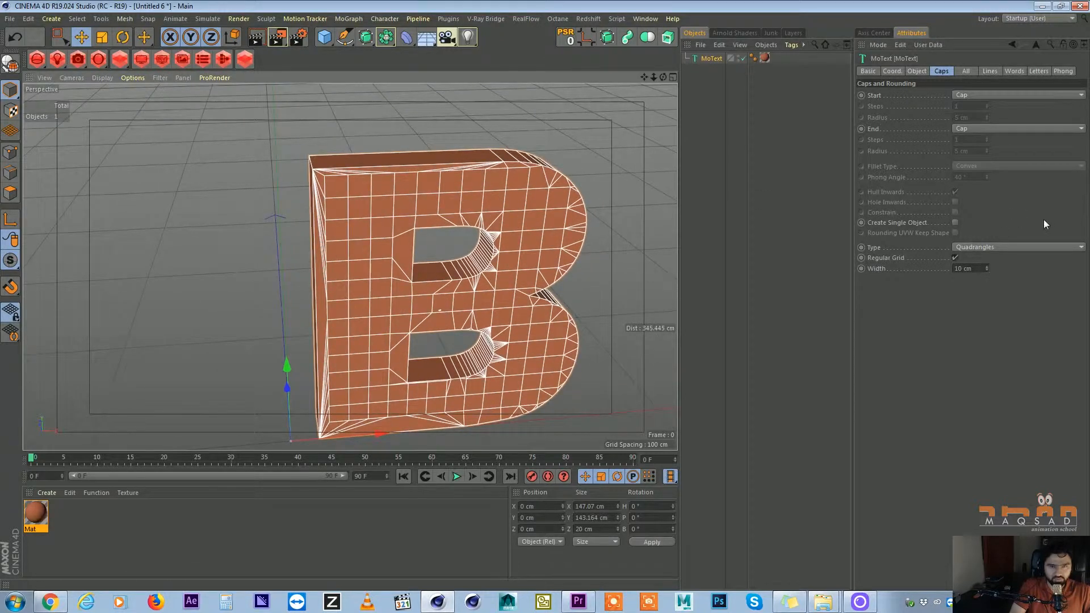
drag(987, 270, 988, 271)
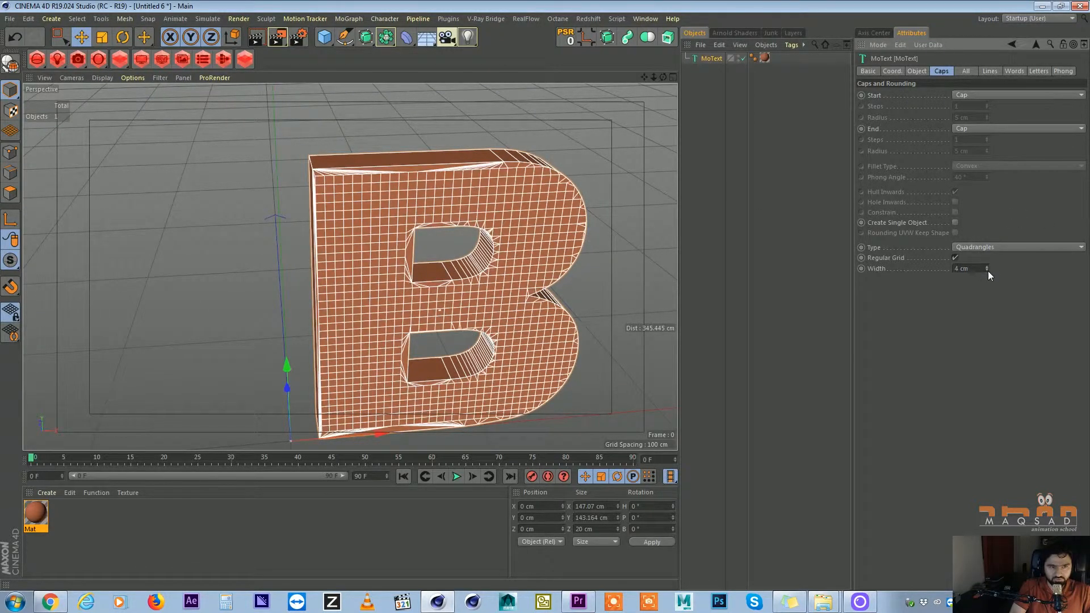
Examine the topology of the letter B's gridded front cap and its extruded sides from several angles
alt+drag(543, 177, 558, 174)
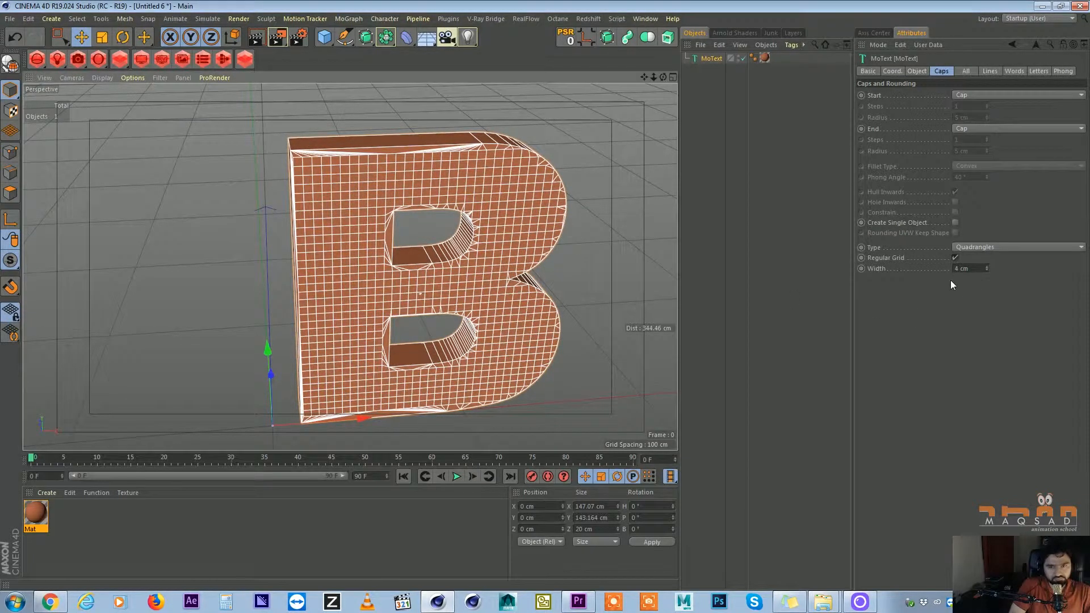
alt+drag(507, 212, 448, 220)
alt+right_drag(448, 221, 477, 228)
alt+middle_drag(477, 229, 473, 243)
alt+right_drag(459, 221, 478, 210)
alt+drag(478, 210, 494, 221)
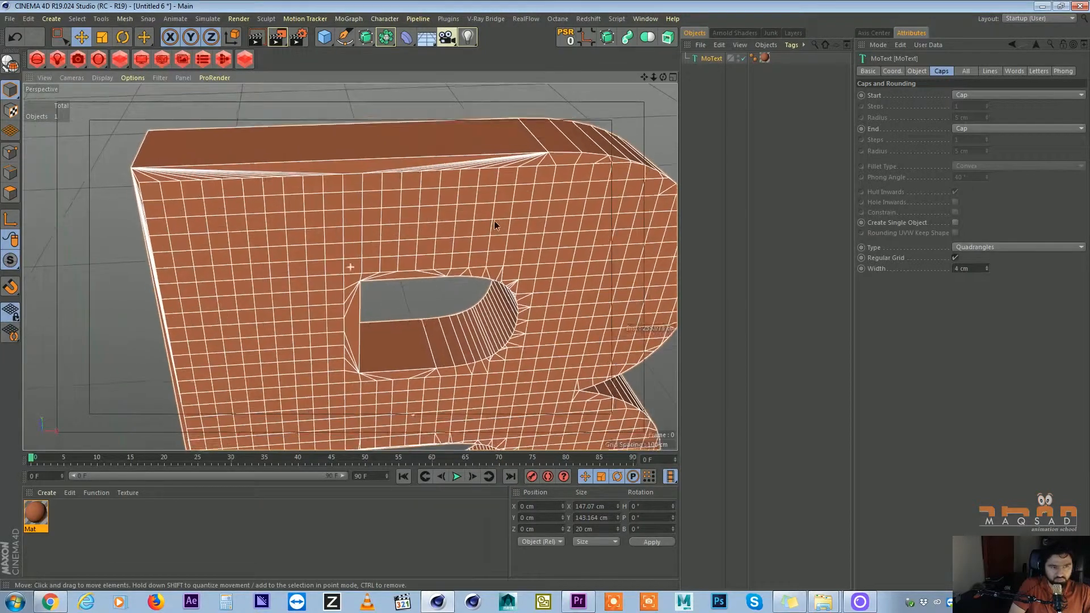
alt+middle_drag(493, 222, 494, 248)
alt+right_drag(546, 203, 530, 202)
alt+middle_drag(530, 202, 478, 196)
alt+drag(478, 196, 511, 207)
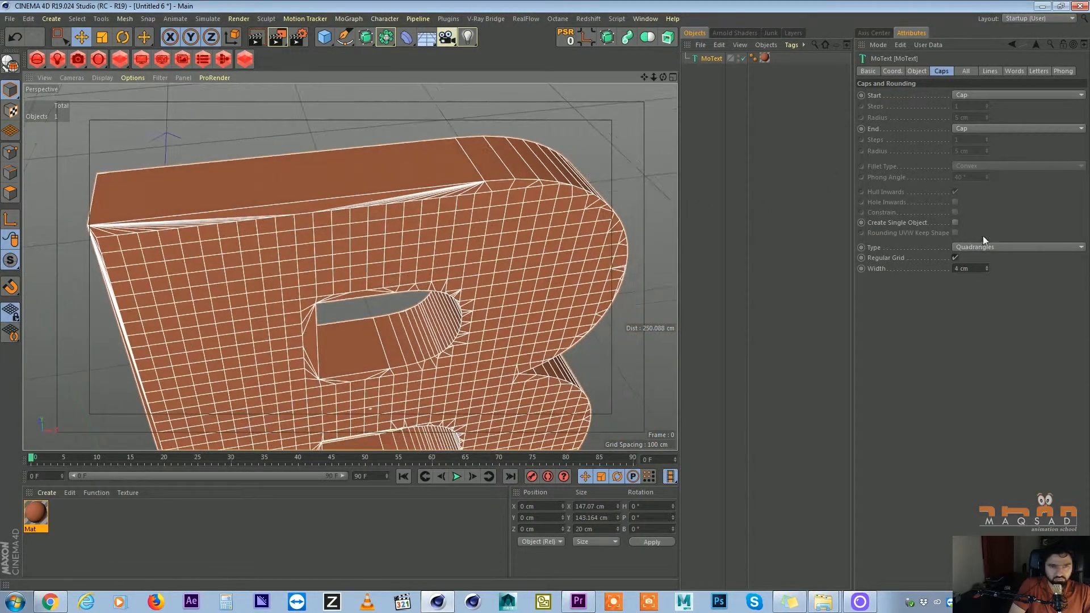
Set the MoText intermediate points to Subdivided
click(916, 71)
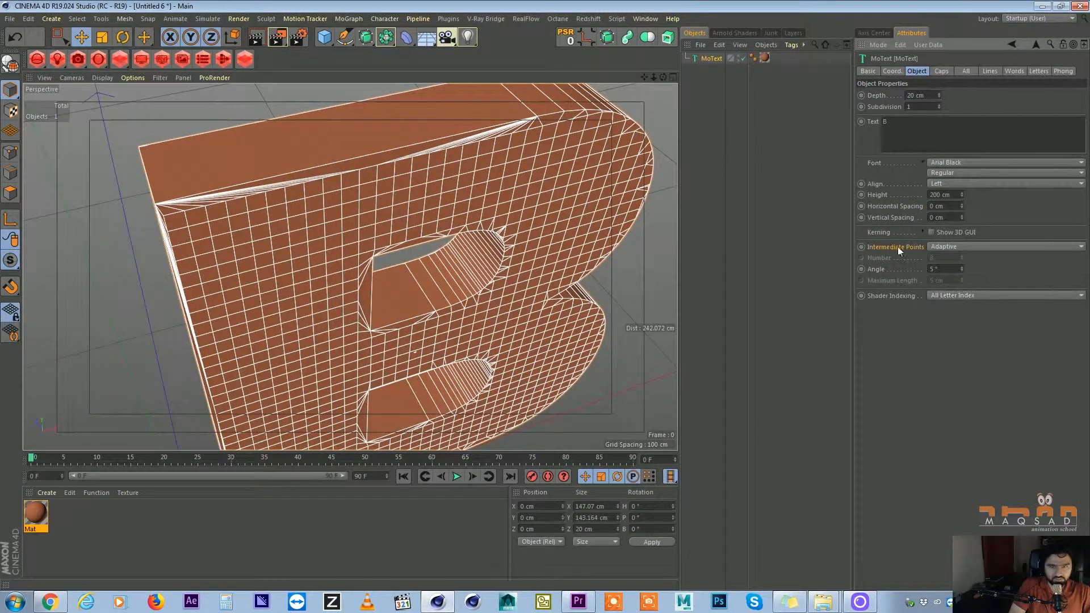
click(943, 247)
click(954, 303)
alt+drag(509, 117, 505, 180)
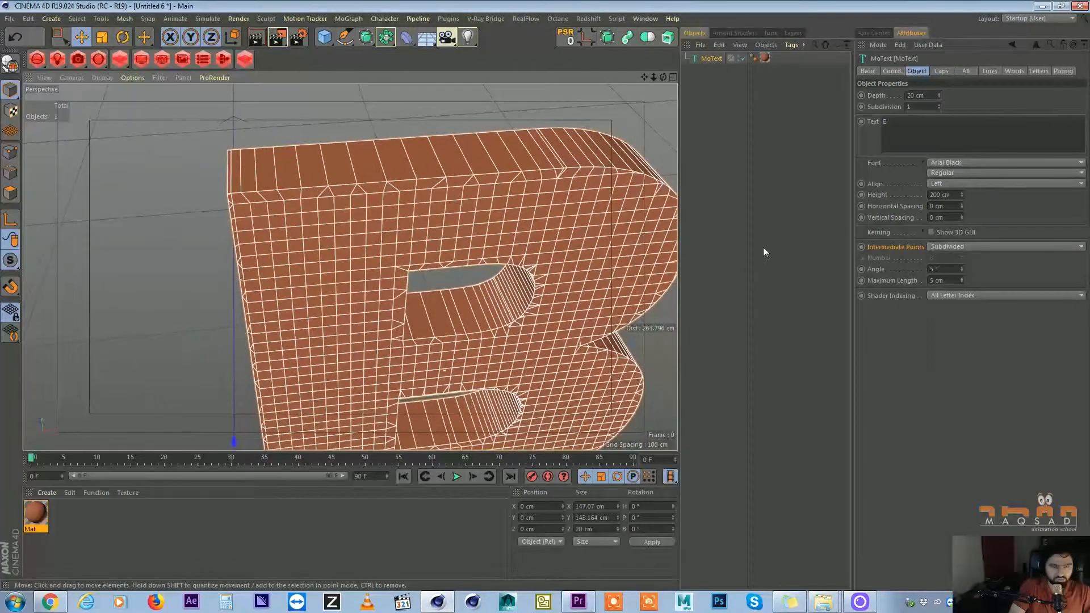
Set the maximum length of the MoText's subdivided intermediate points to 2 cm
click(961, 282)
click(961, 282)
alt+drag(630, 235, 437, 199)
scroll(417, 301, up, 6)
scroll(457, 303, down, 5)
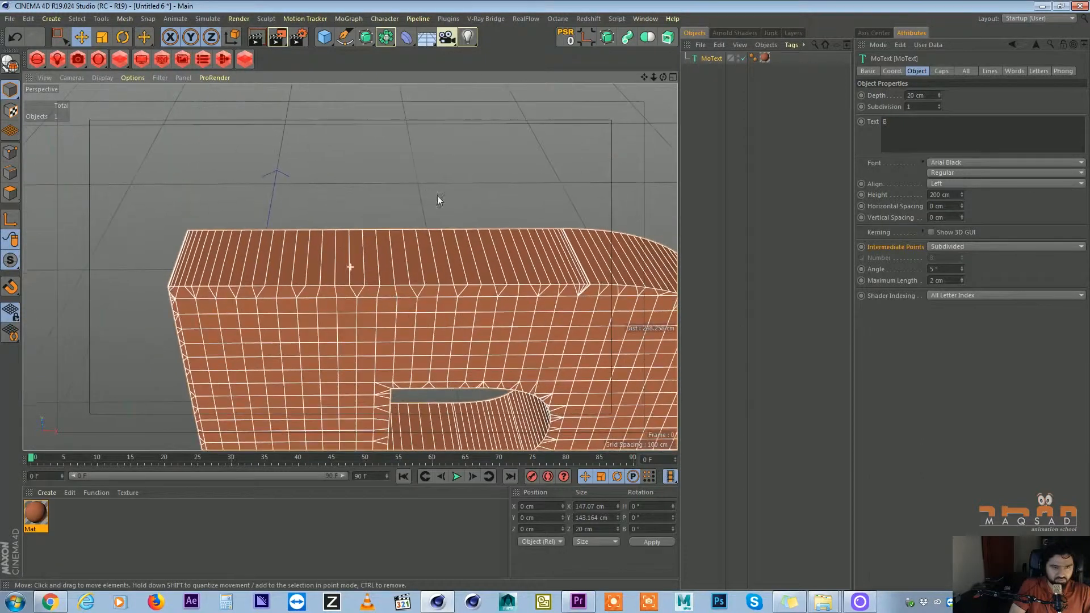
Set the MoText subdivision along its extrusion depth to 7
alt+drag(528, 233, 556, 245)
click(939, 105)
click(939, 105)
click(939, 105)
click(939, 105)
click(939, 105)
click(939, 105)
alt+drag(398, 267, 521, 121)
alt+drag(341, 181, 430, 188)
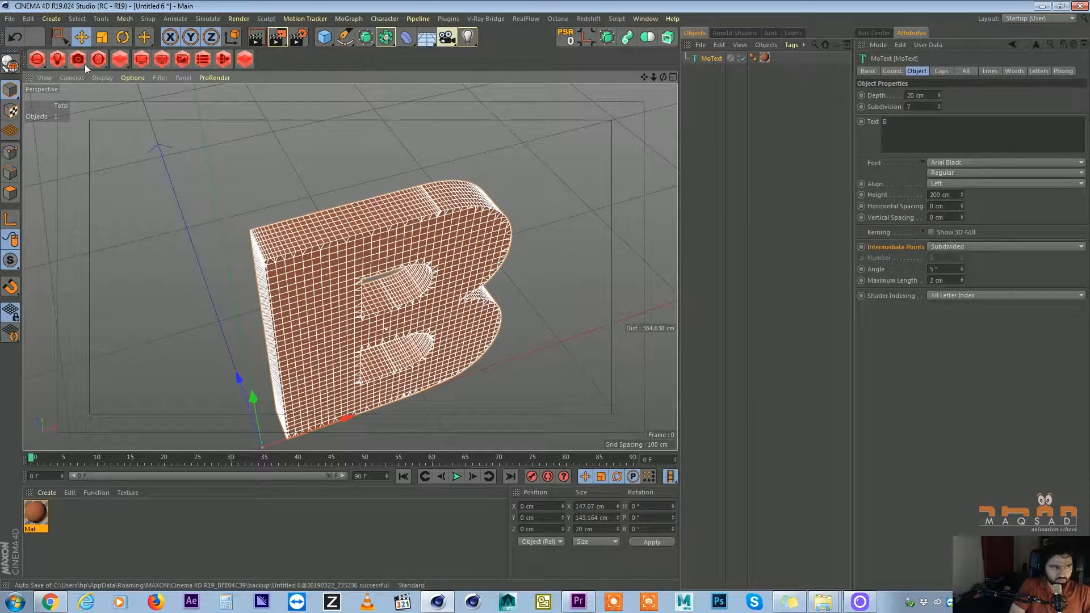
Make the MoText object editable, inspect its resulting hierarchy, and add a Connect object to the scene
click(11, 64)
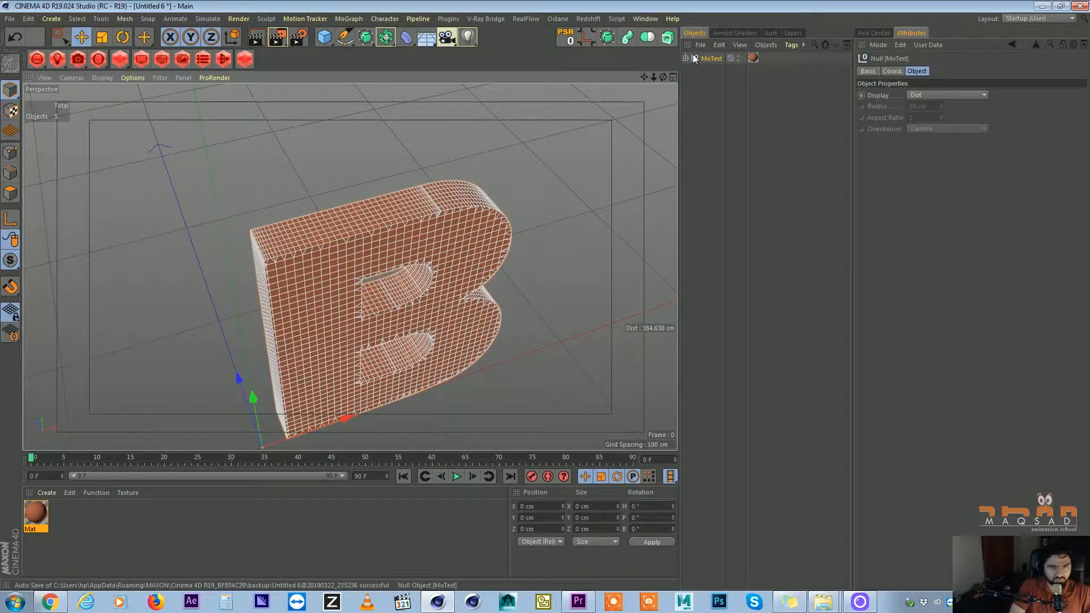
click(691, 69)
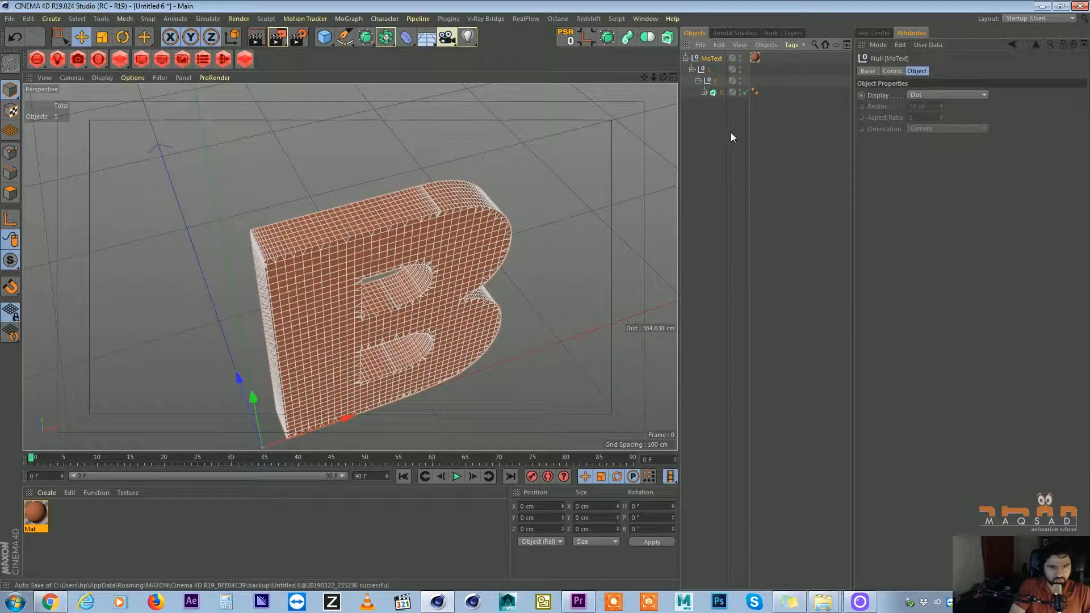
click(704, 92)
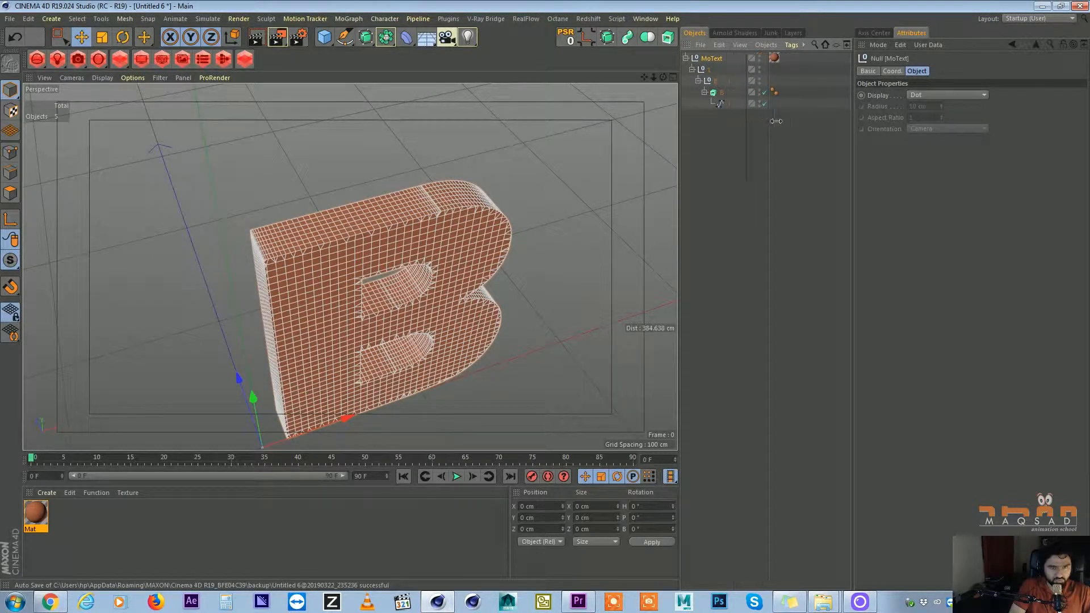
click(686, 58)
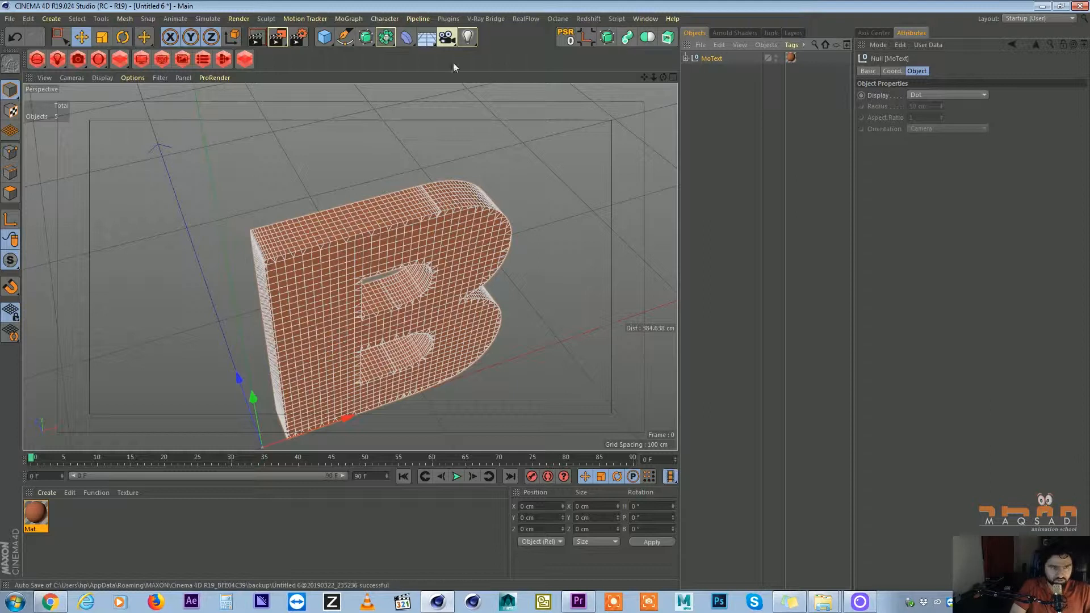
click(386, 38)
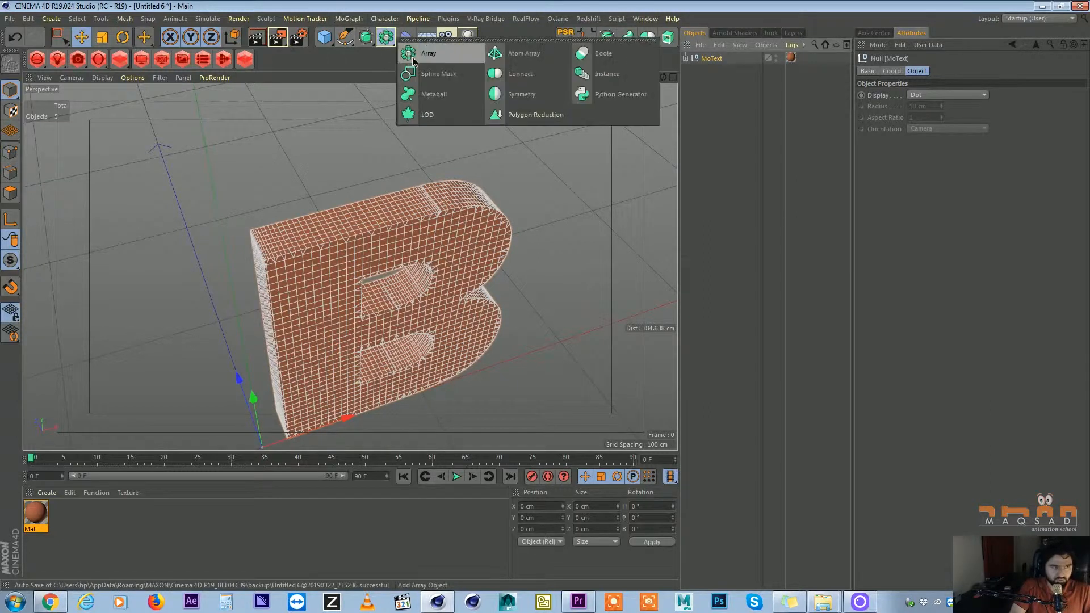
click(518, 79)
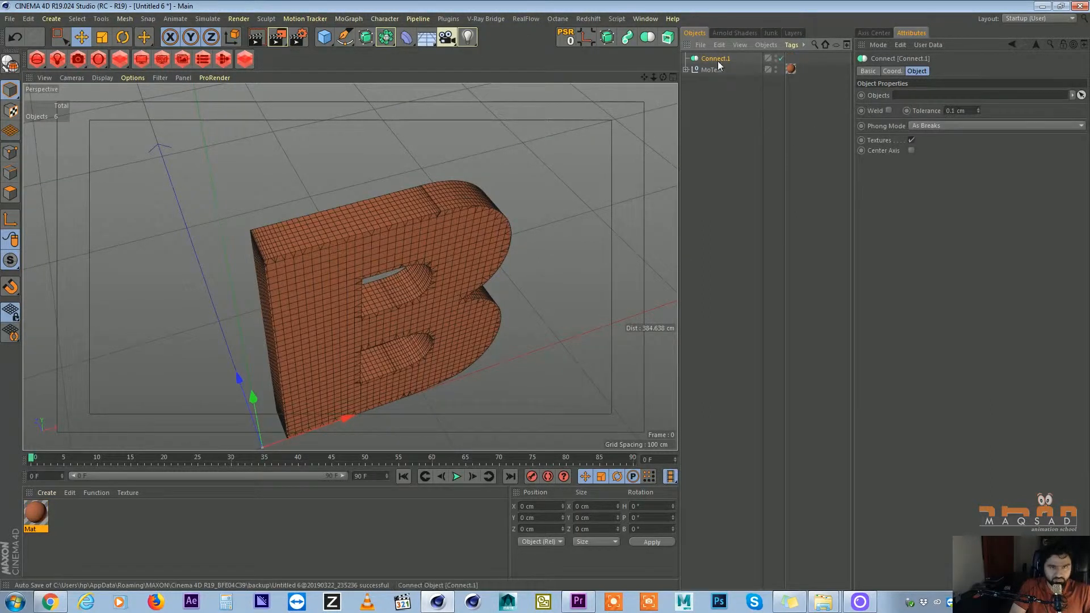
Switch the interface layout to Standard and enlarge the attributes area
click(1028, 19)
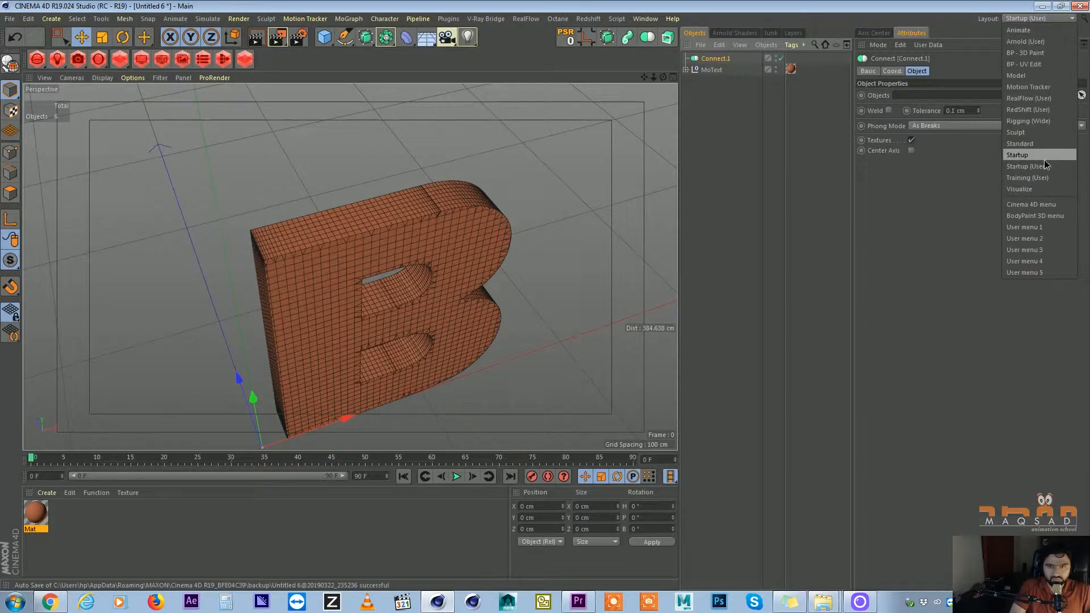
click(1028, 143)
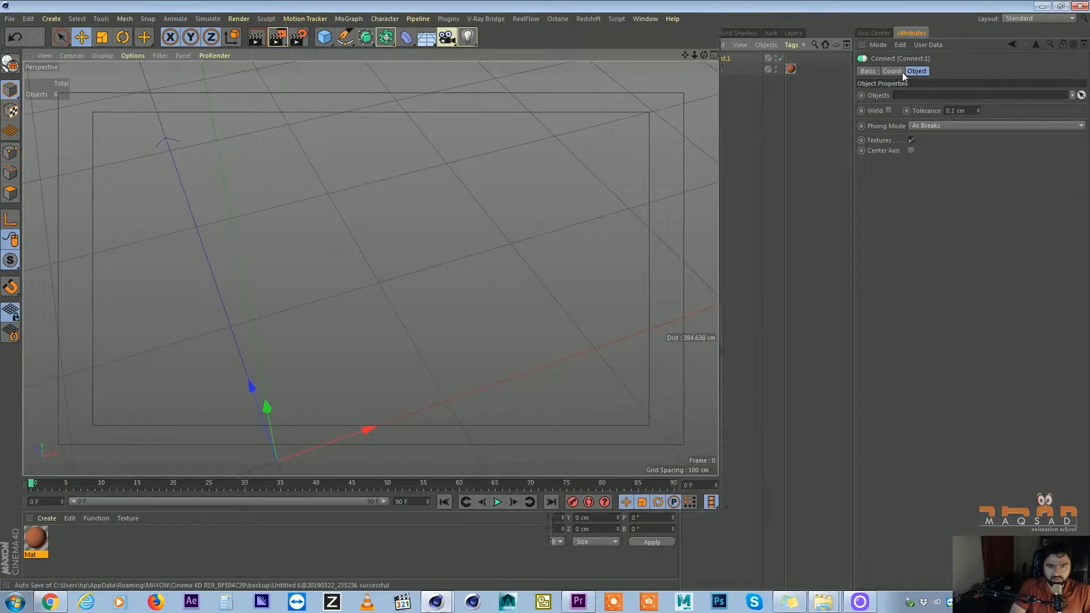
drag(719, 210, 693, 213)
alt+drag(492, 268, 454, 207)
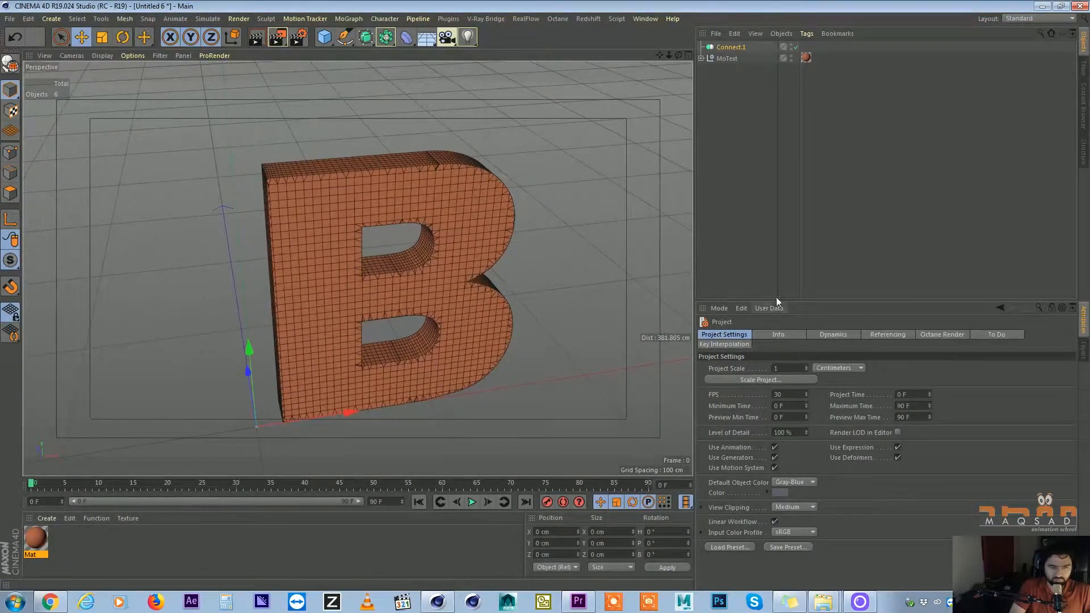
click(777, 298)
drag(780, 299, 795, 216)
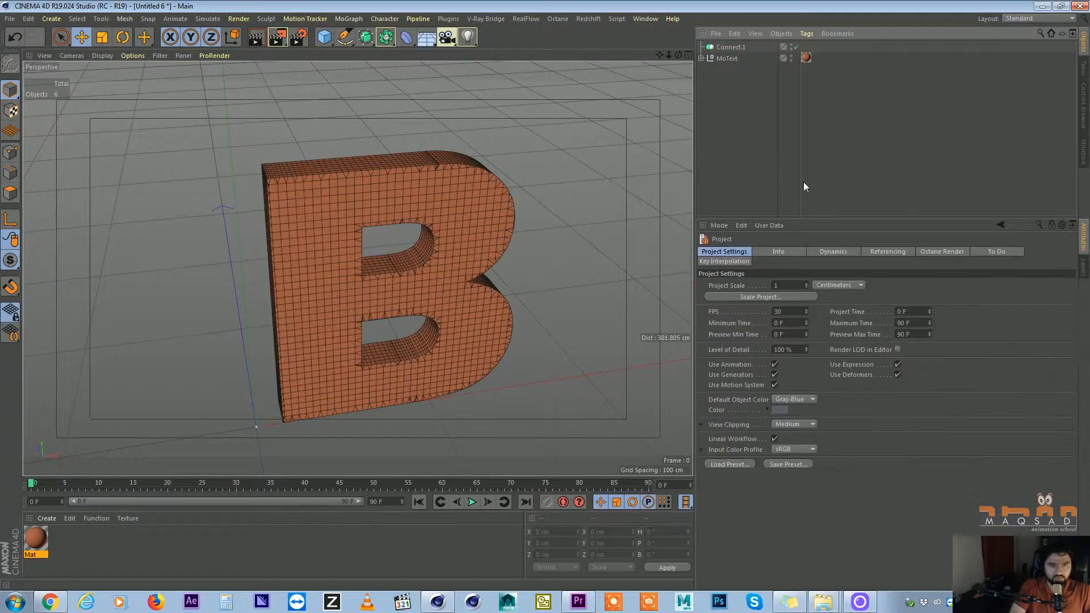
Nest the MoText group under the Connect object and enable Weld on the Connect
click(725, 52)
drag(729, 45, 731, 46)
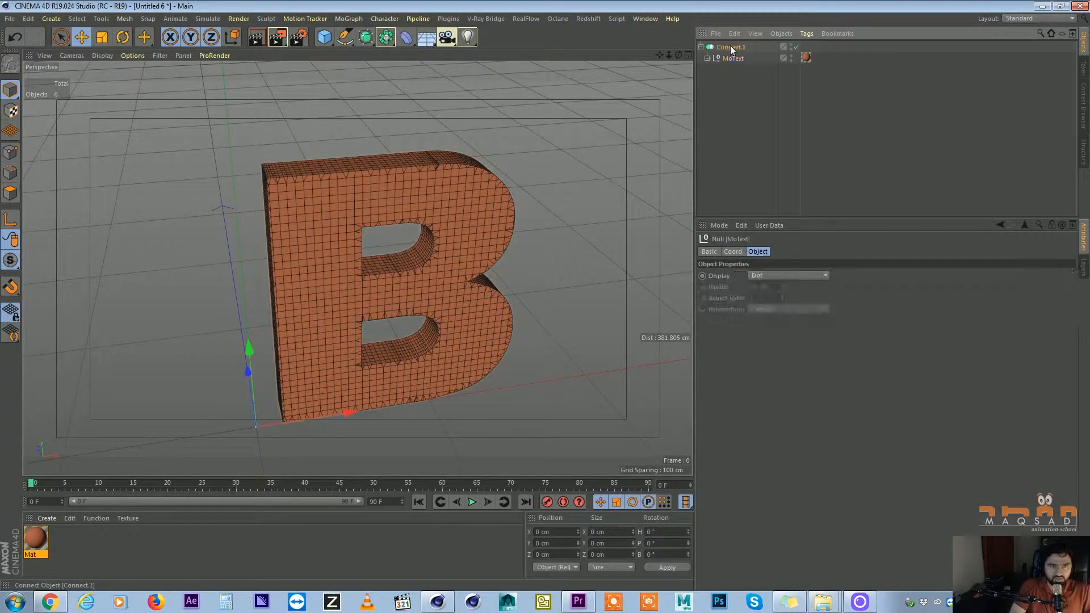
click(730, 291)
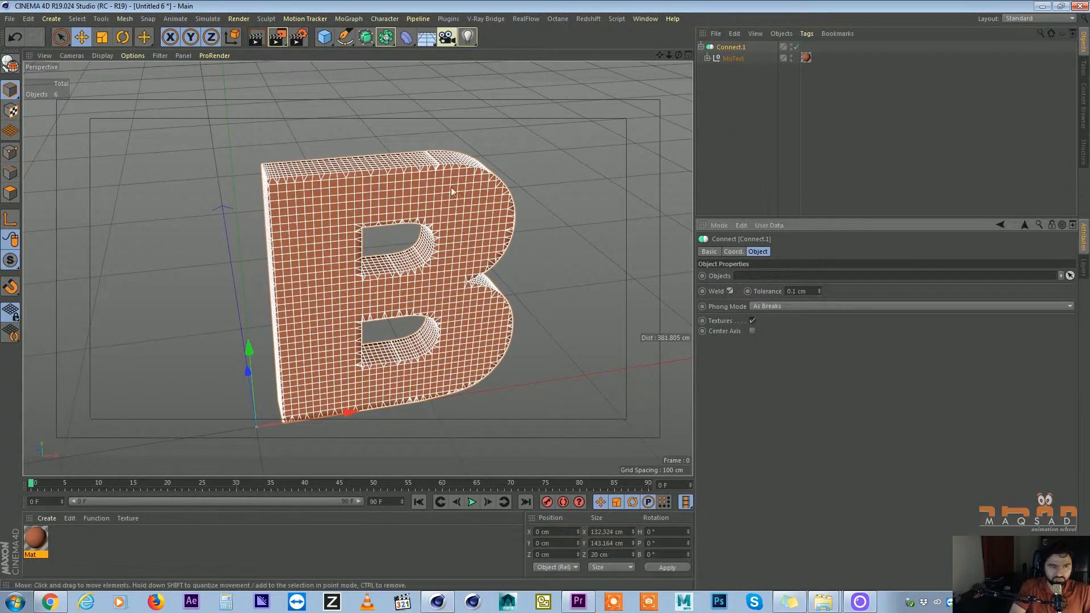
scroll(464, 175, up, 3)
alt+drag(465, 175, 417, 145)
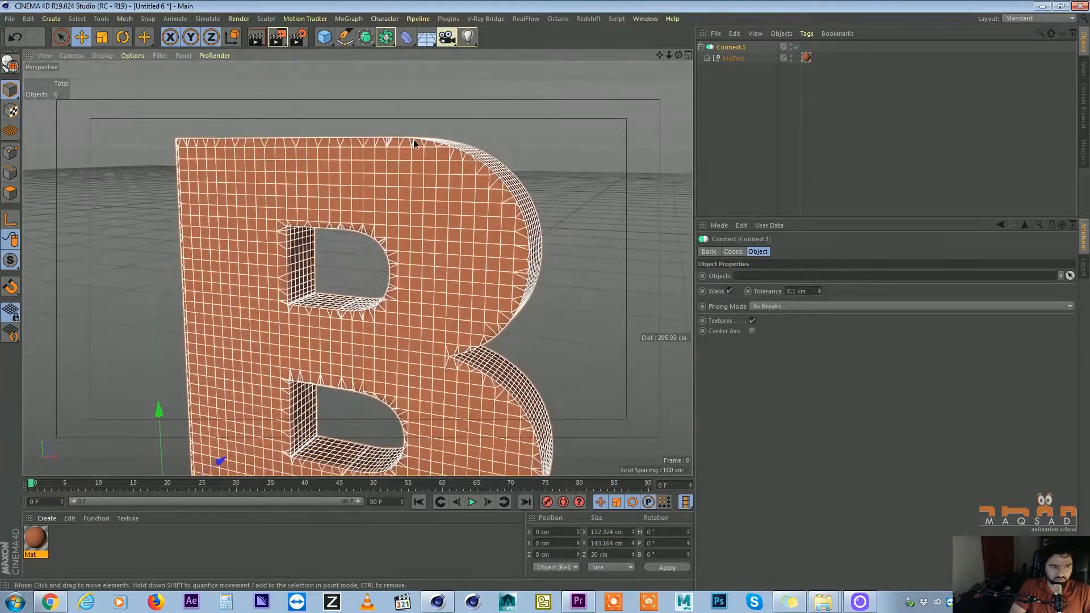
click(795, 290)
scroll(557, 221, down, 3)
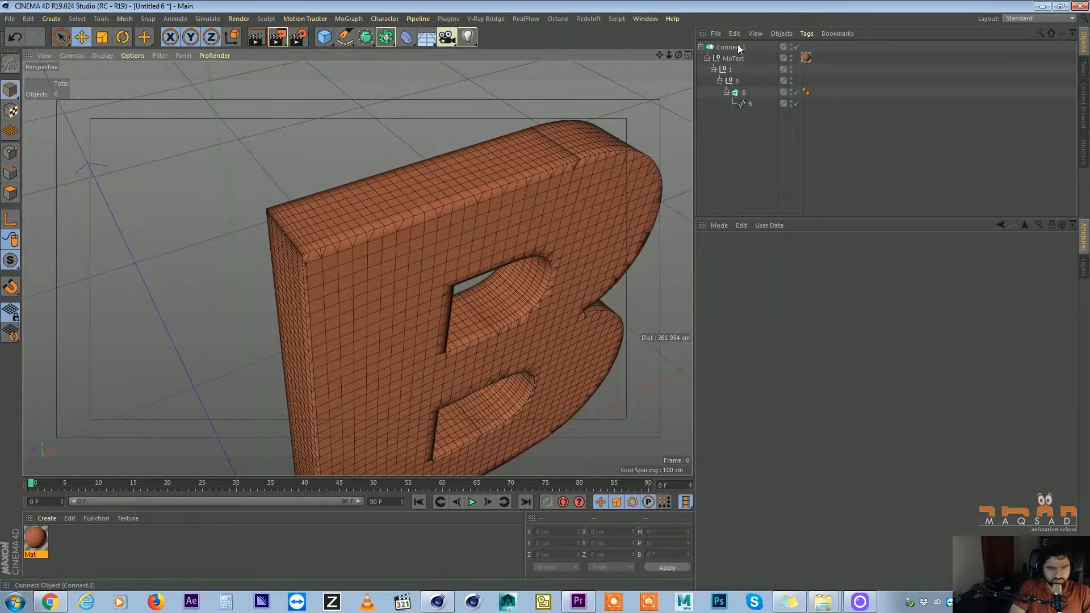
Make the Connect object editable and expand its hierarchy
click(731, 47)
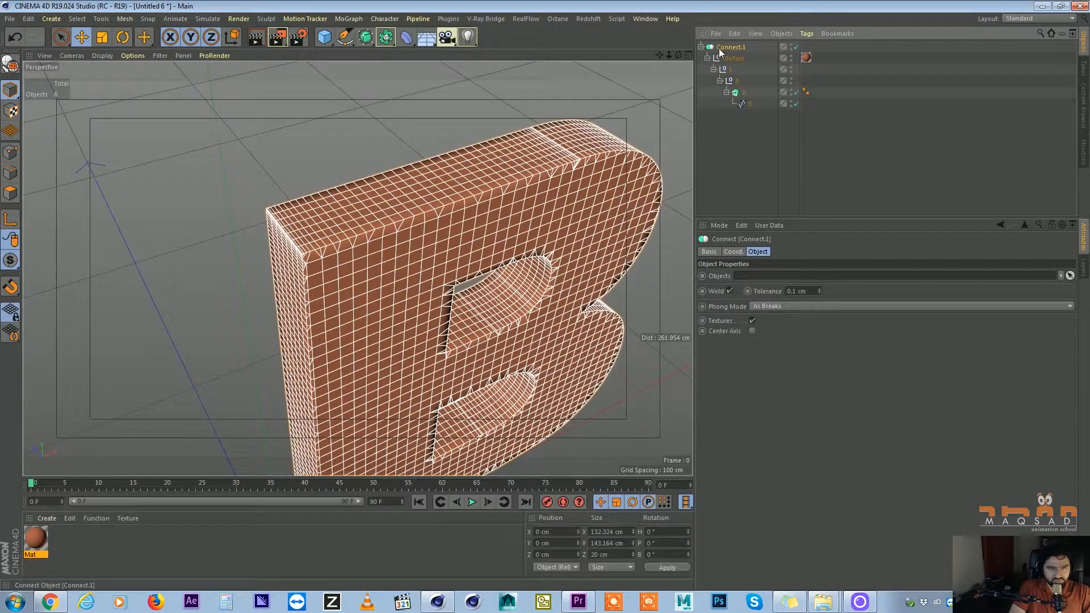
click(10, 64)
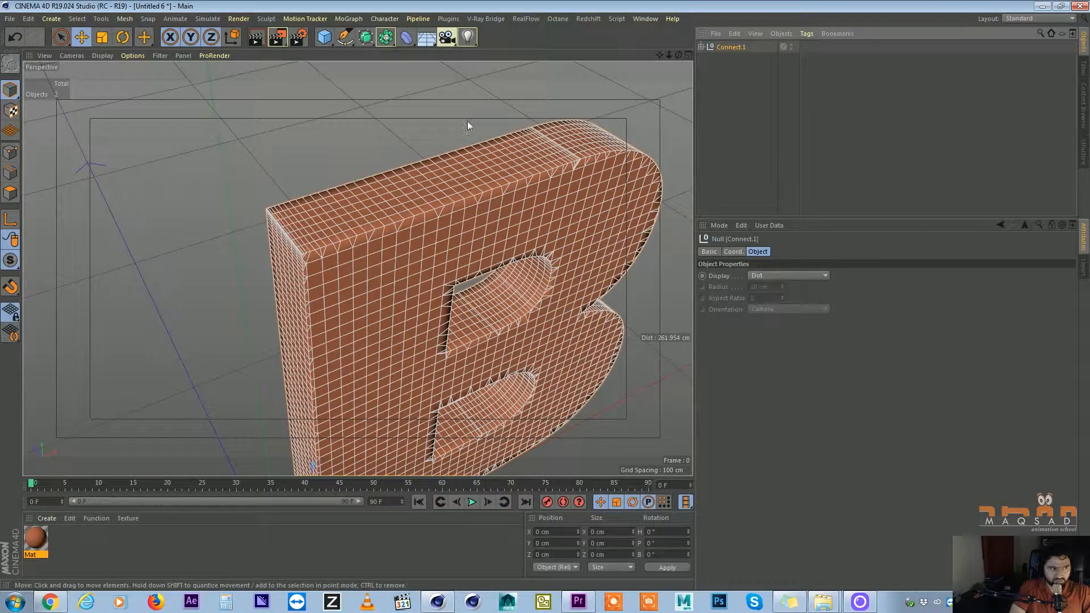
click(691, 70)
Take the MoText polygon mesh out of the Connect null and delete the empty null
click(730, 59)
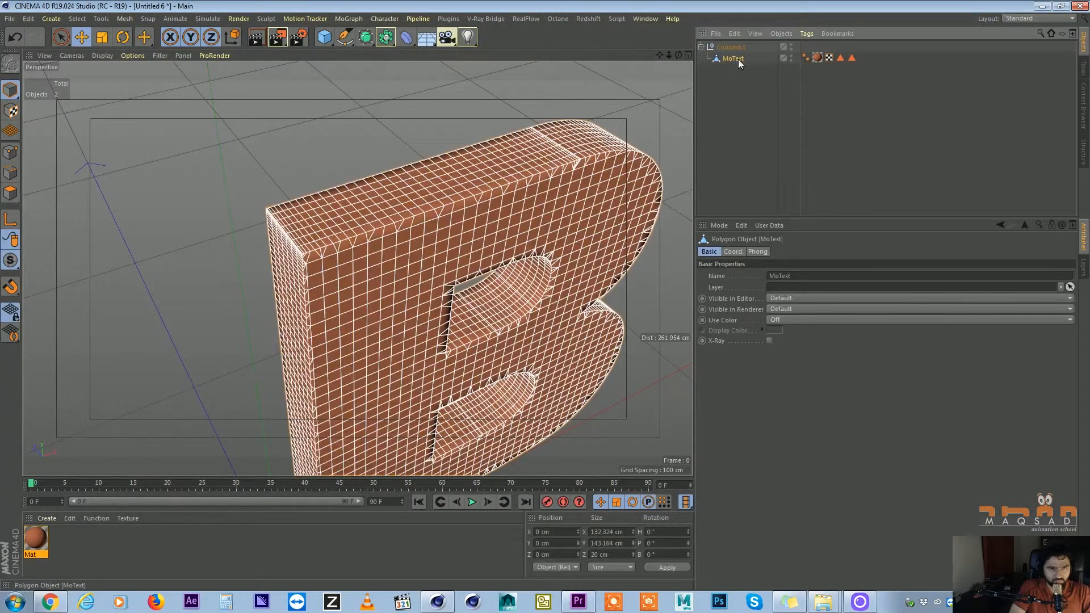
click(726, 46)
key(Delete)
click(723, 46)
mouse_move(522, 136)
alt+mouse_down()
mouse_move(514, 149)
mouse_move(464, 110)
mouse_move(514, 148)
alt+mouse_up()
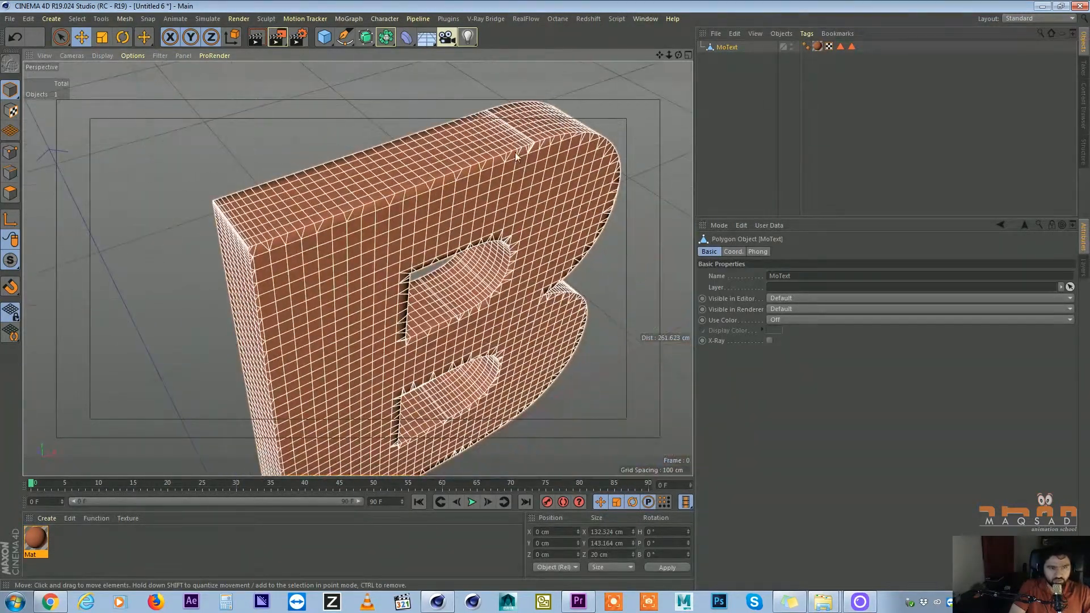
Restore the polygon selection stored in the MoText mesh's C2 selection tag
click(852, 46)
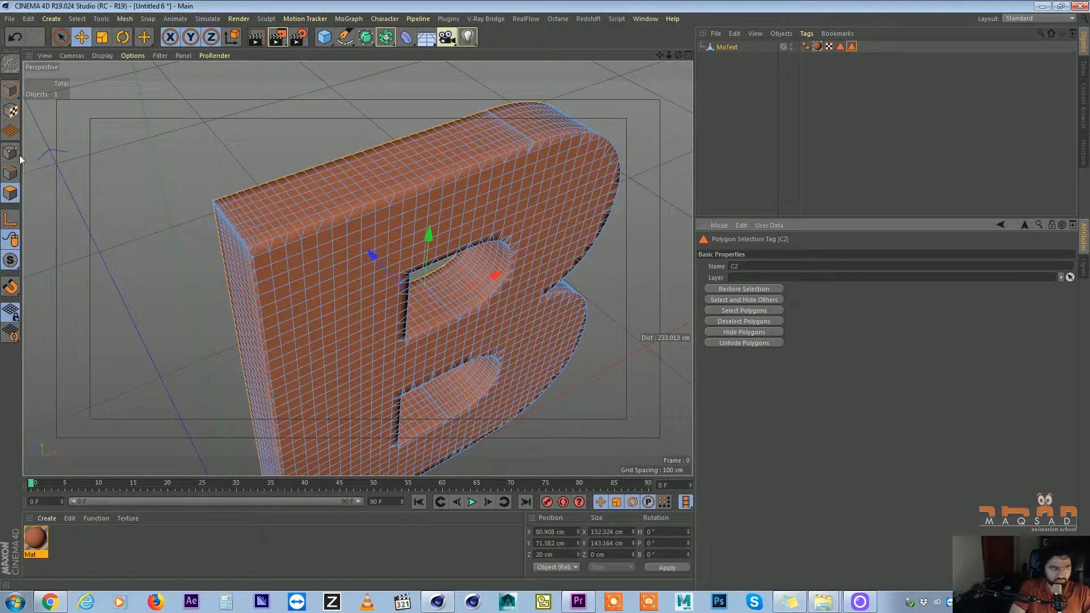
Select all polygons of the MoText mesh and examine its grid topology from several angles
click(9, 196)
key(ctrl+a)
alt+drag(356, 212, 268, 206)
click(315, 199)
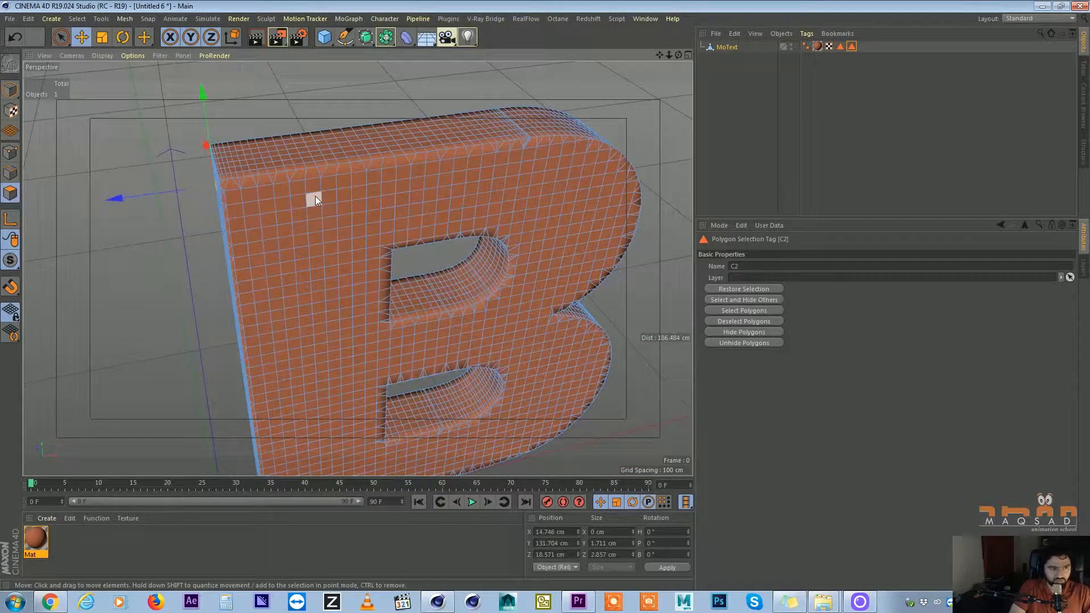
alt+drag(350, 204, 377, 199)
click(378, 202)
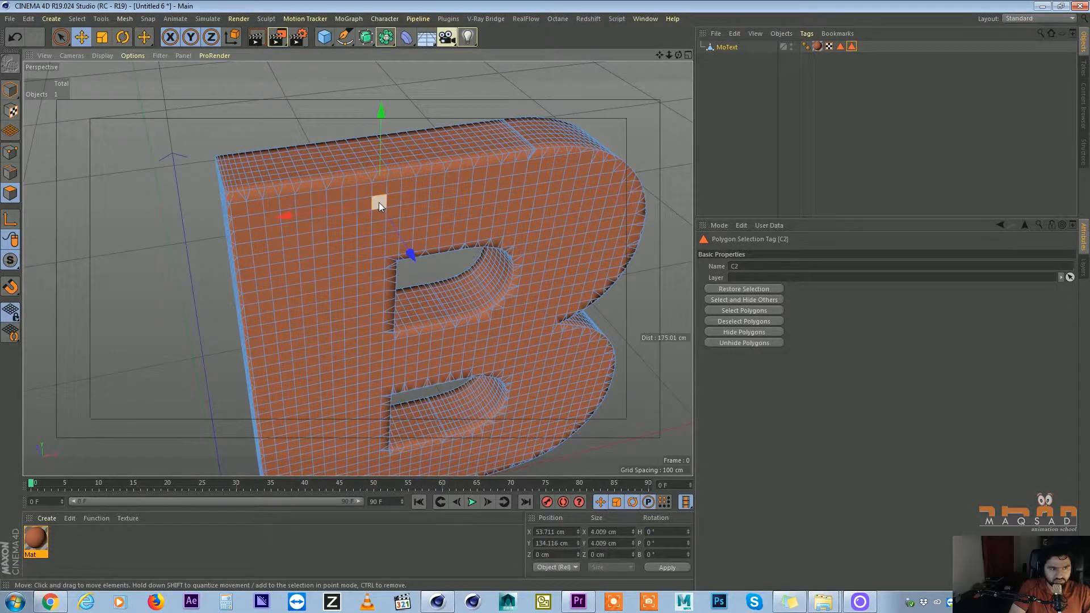
key(ctrl+a)
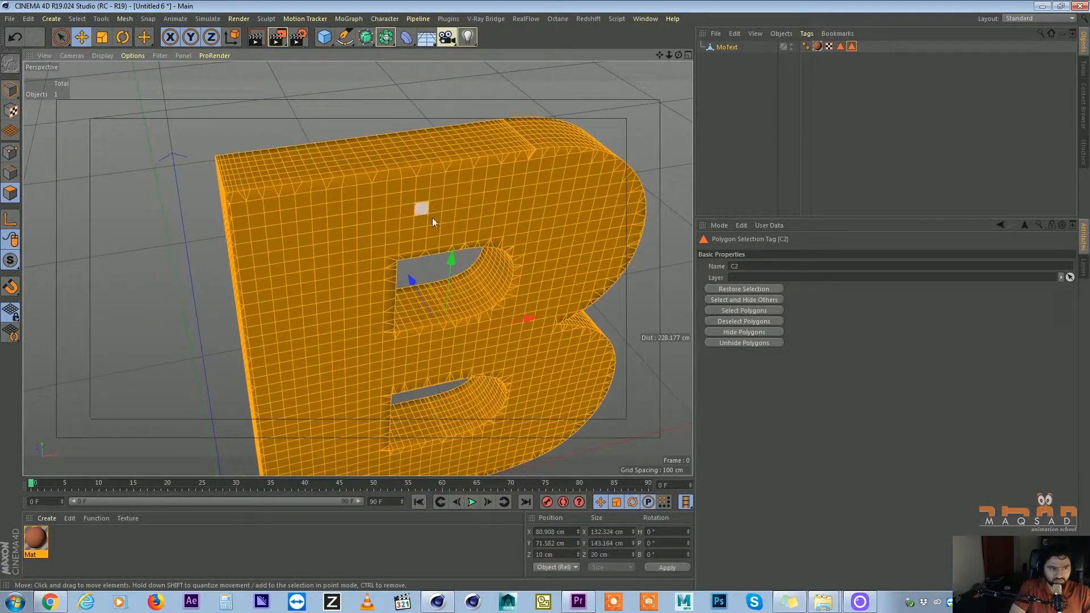
alt+drag(487, 360, 327, 199)
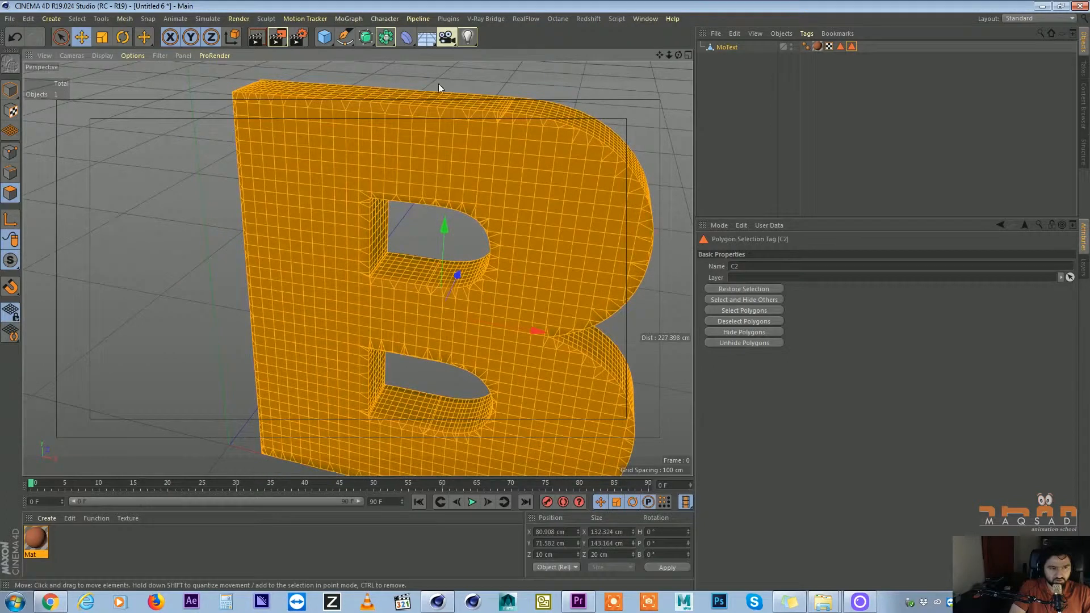
alt+drag(516, 290, 386, 193)
scroll(591, 163, down, 1)
Delete the two polygon selection tags from the MoText mesh
alt+drag(591, 163, 611, 176)
drag(872, 41, 835, 57)
key(Delete)
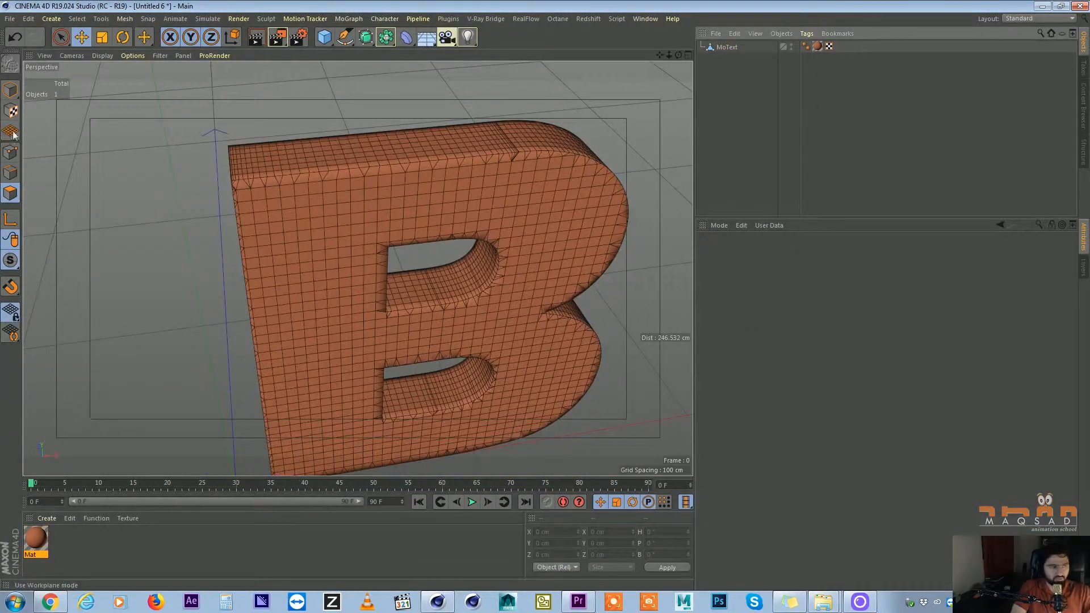
Select the MoText mesh as a whole object and center its axis to its geometry
click(10, 90)
alt+drag(304, 205, 344, 228)
scroll(289, 198, down, 2)
click(289, 202)
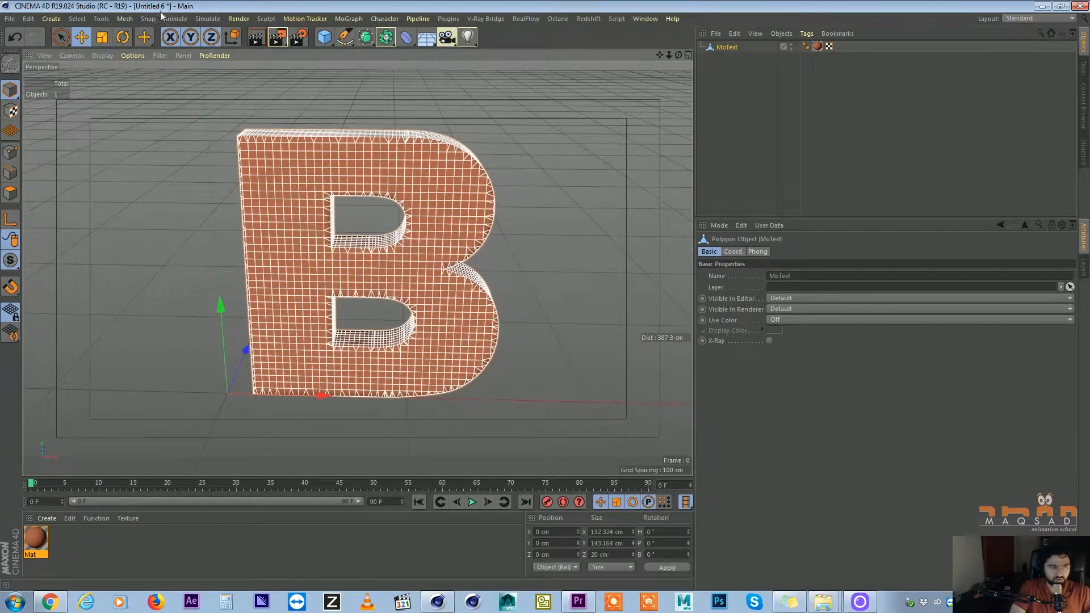
click(122, 19)
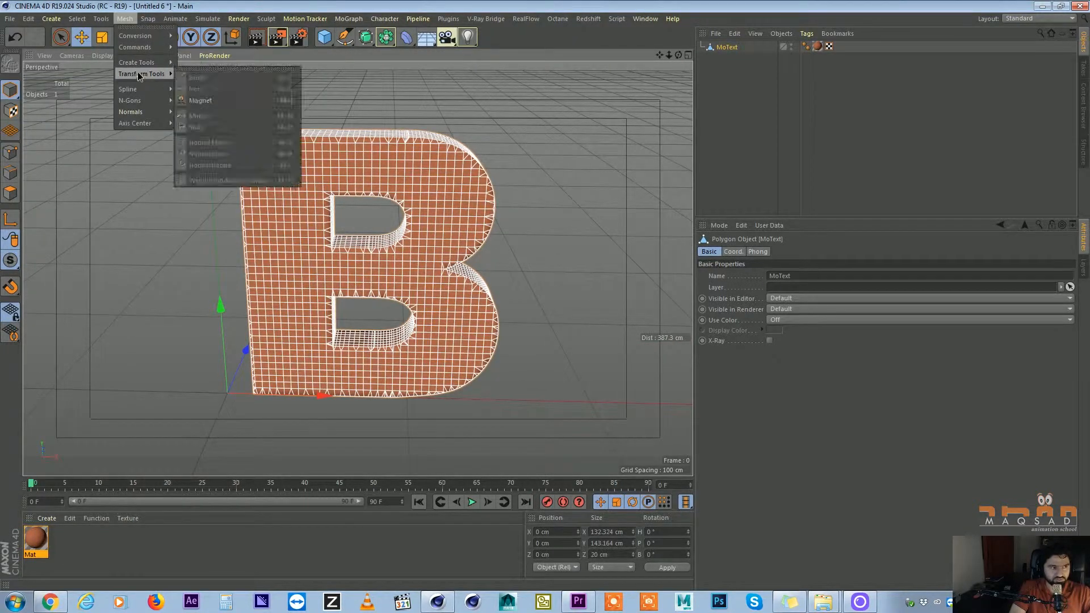
mouse_move(137, 123)
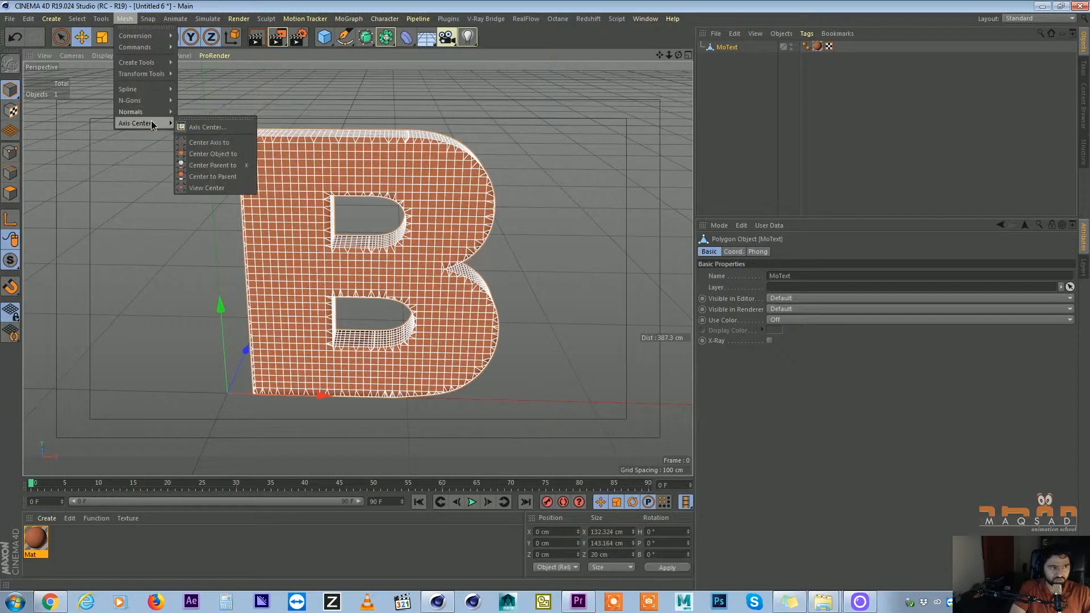
click(201, 141)
alt+drag(386, 238, 308, 168)
alt+drag(369, 257, 308, 206)
click(372, 219)
alt+drag(372, 219, 396, 250)
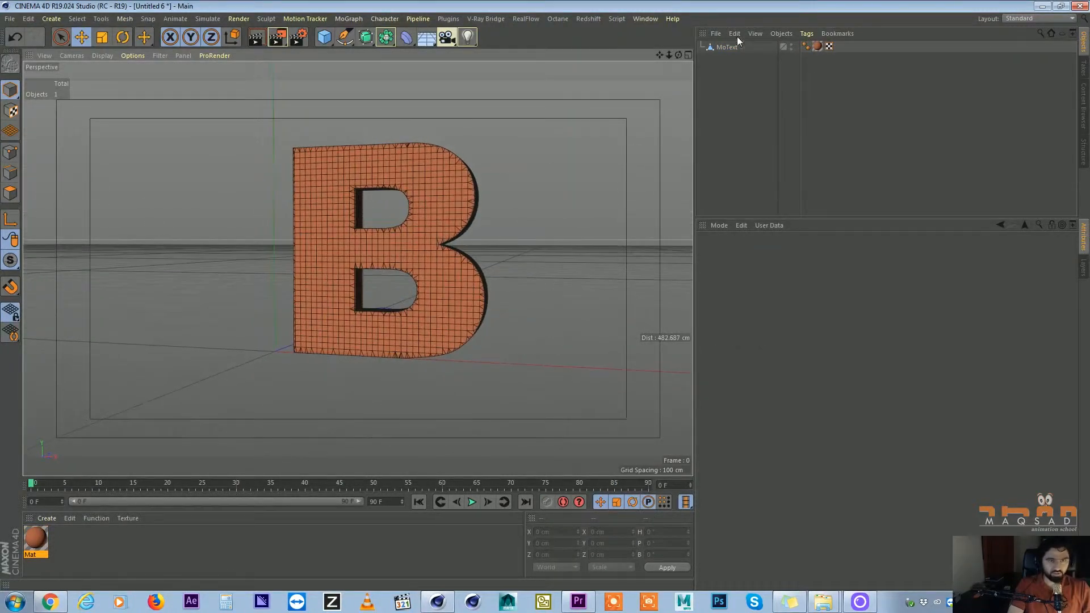
Rename the MoText mesh as Geo
double_click(729, 47)
text(Geo)
key(Return)
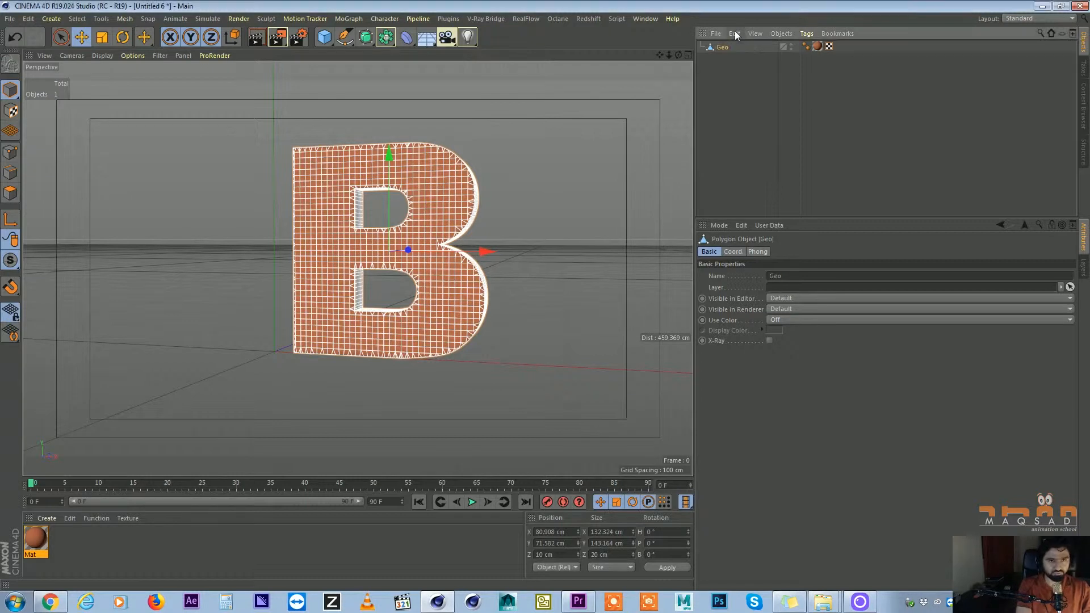
Group the Geo mesh under a null and name the null Letter B
key(alt+g)
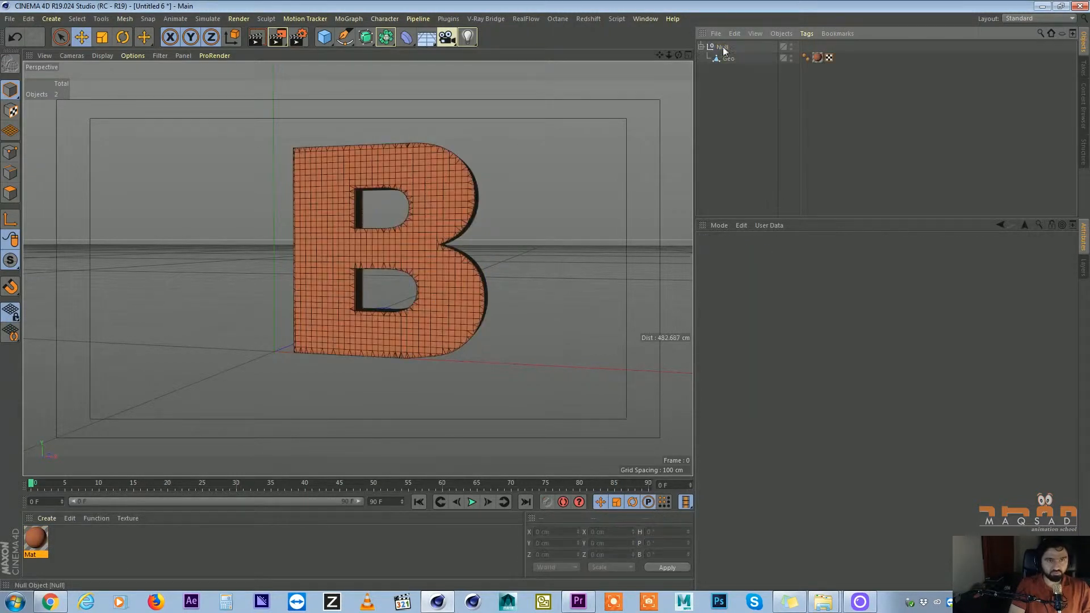
double_click(724, 46)
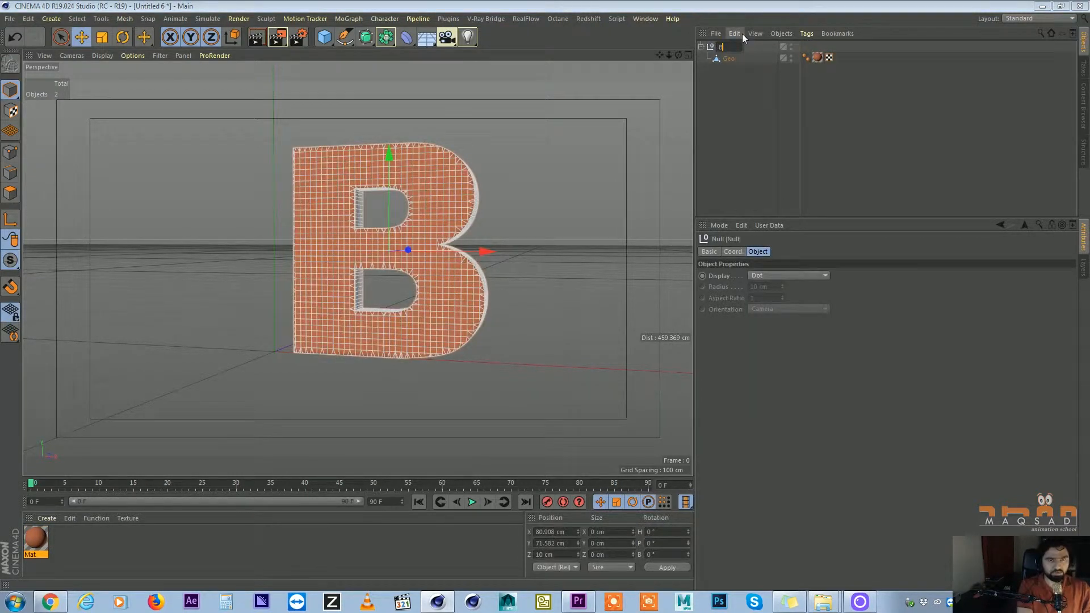
text(Letter B)
key(Return)
click(728, 59)
alt+drag(440, 152, 473, 166)
click(764, 90)
Add a joint in the front view and move it along X to about 73.4 cm, at the letter's base
alt+drag(356, 108, 366, 139)
alt+middle_drag(364, 187, 359, 142)
alt+drag(359, 142, 368, 113)
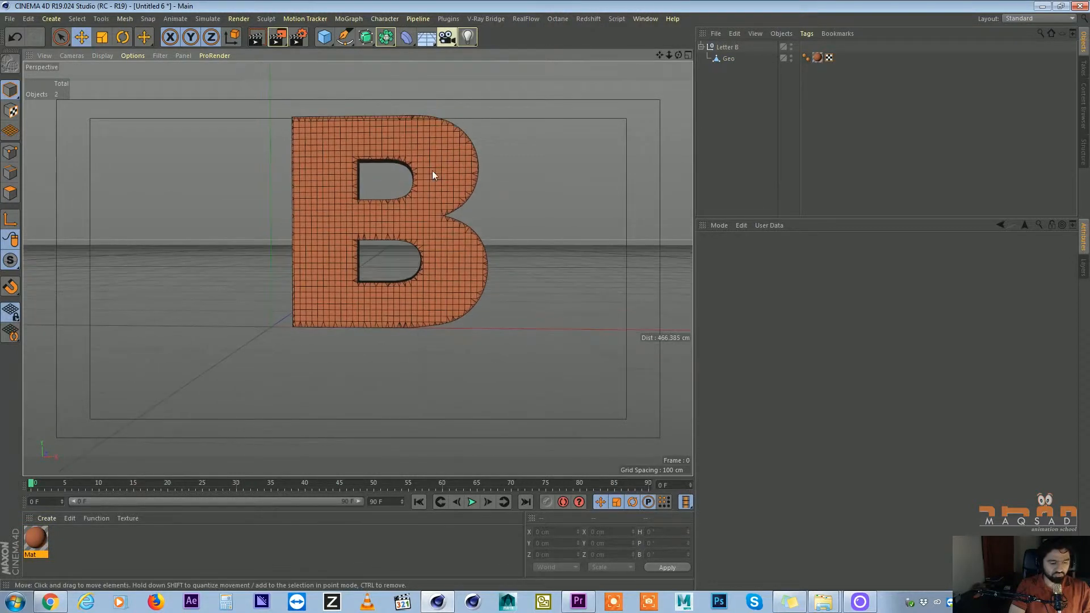
key(F4)
alt+right_drag(374, 185, 401, 167)
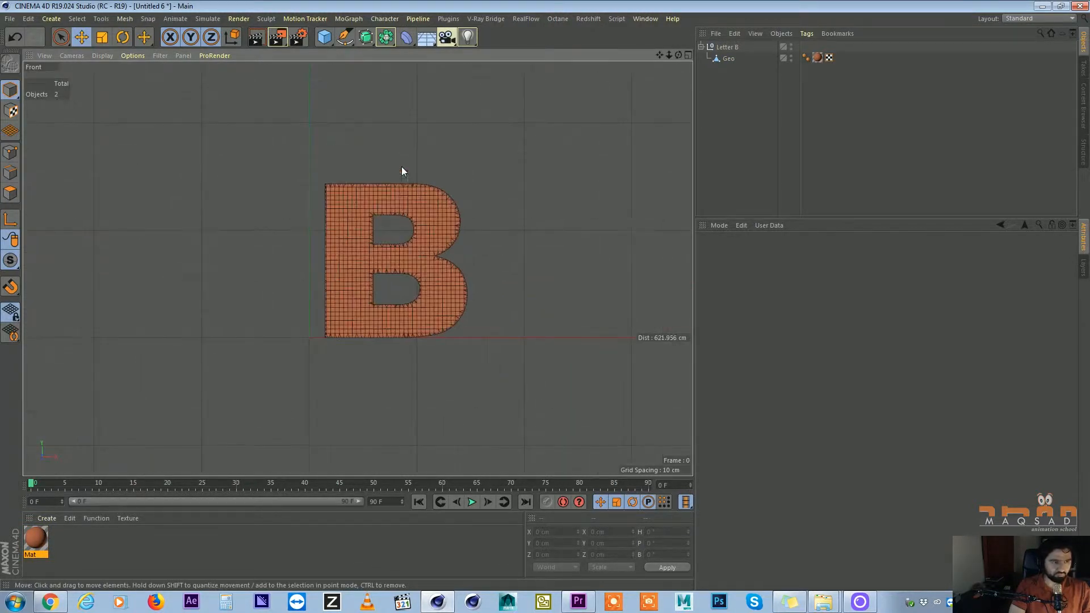
alt+middle_drag(400, 167, 387, 85)
alt+right_drag(386, 128, 401, 135)
alt+middle_drag(401, 135, 402, 158)
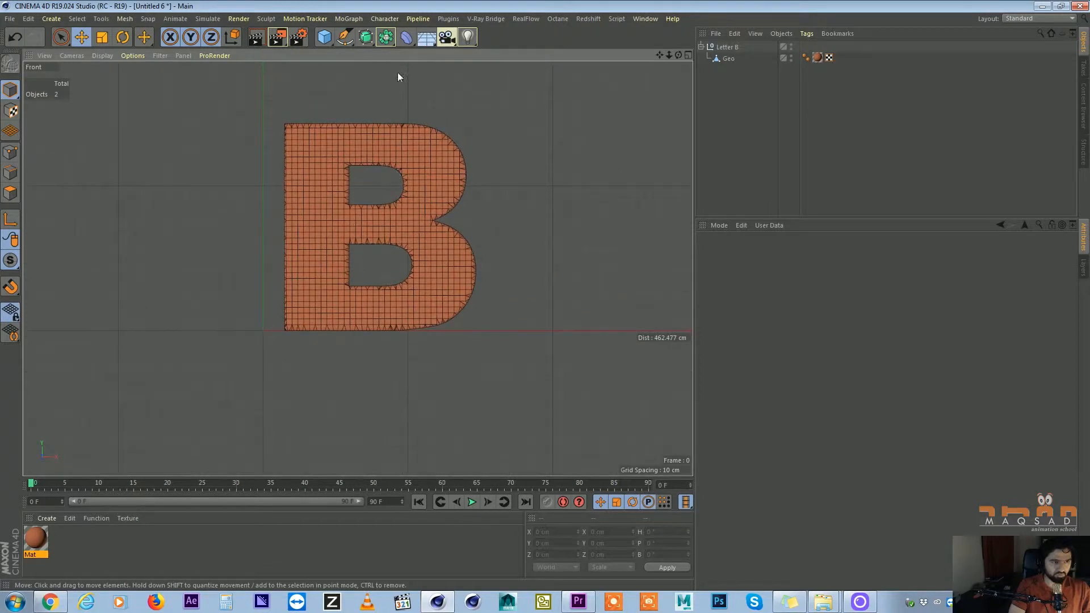
click(384, 18)
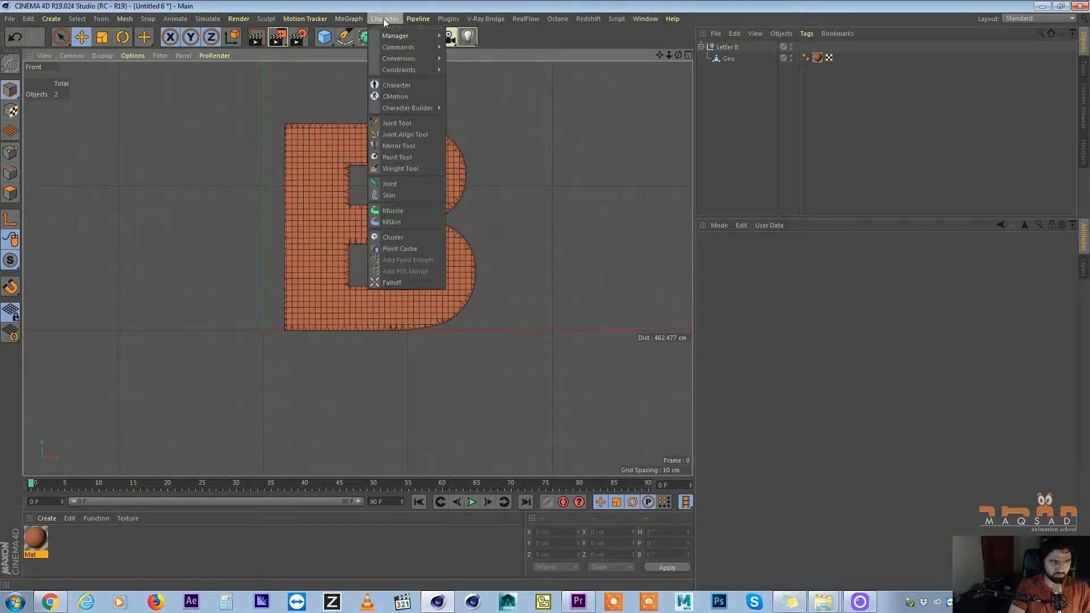
click(407, 183)
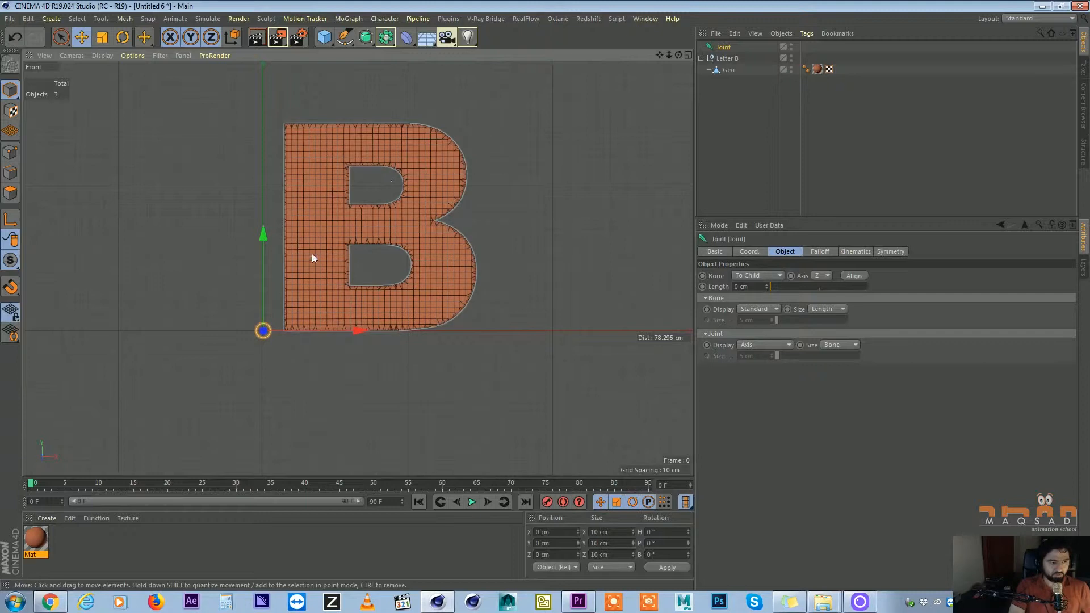
drag(322, 330, 428, 326)
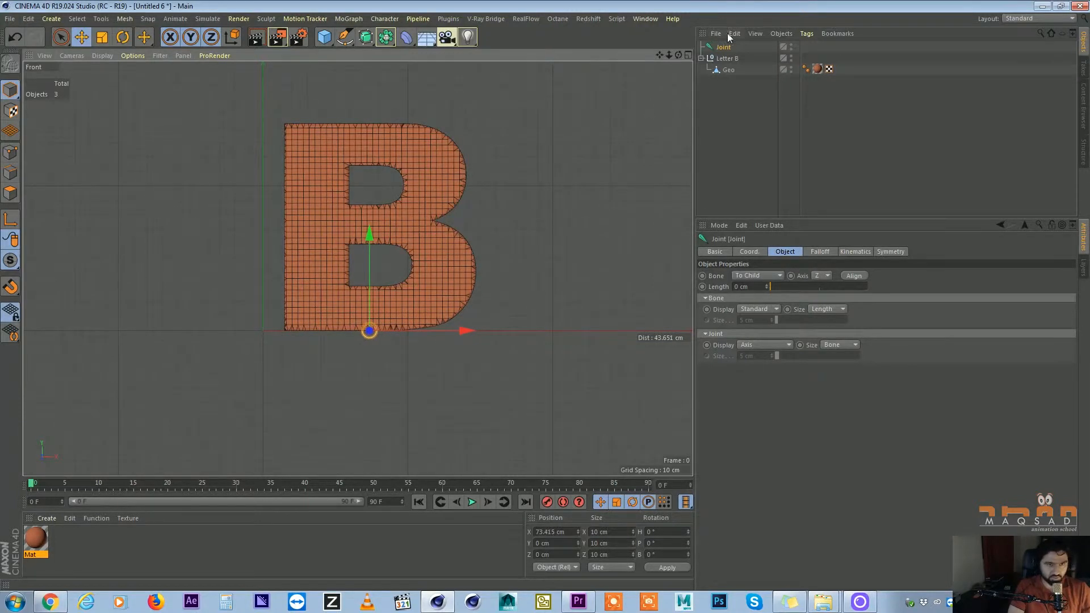
Nest the joint under Letter B and group it in a null named Bones
drag(730, 64, 732, 62)
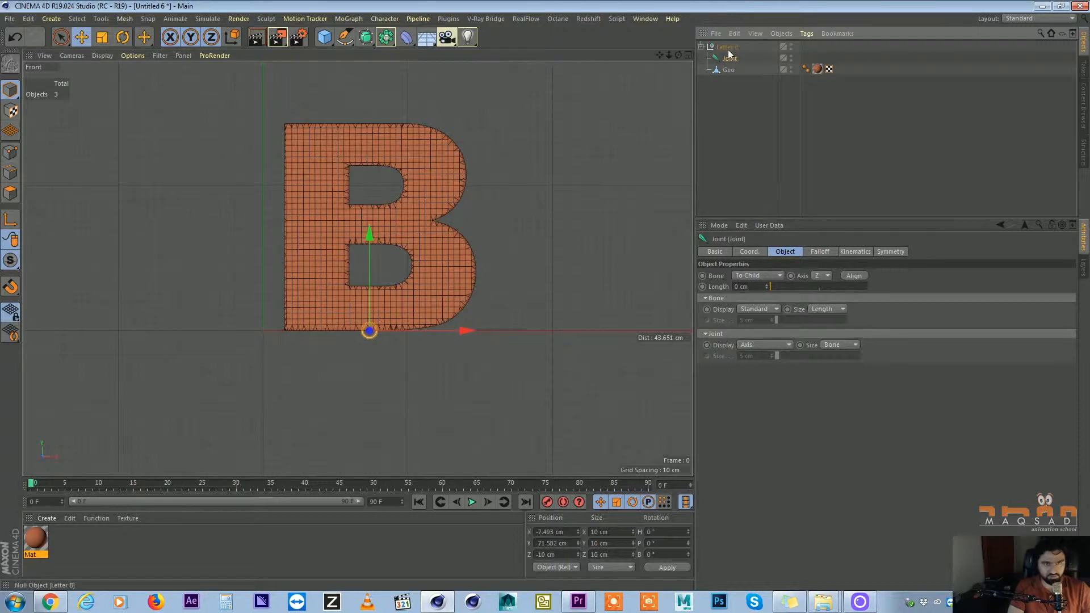
key(alt+g)
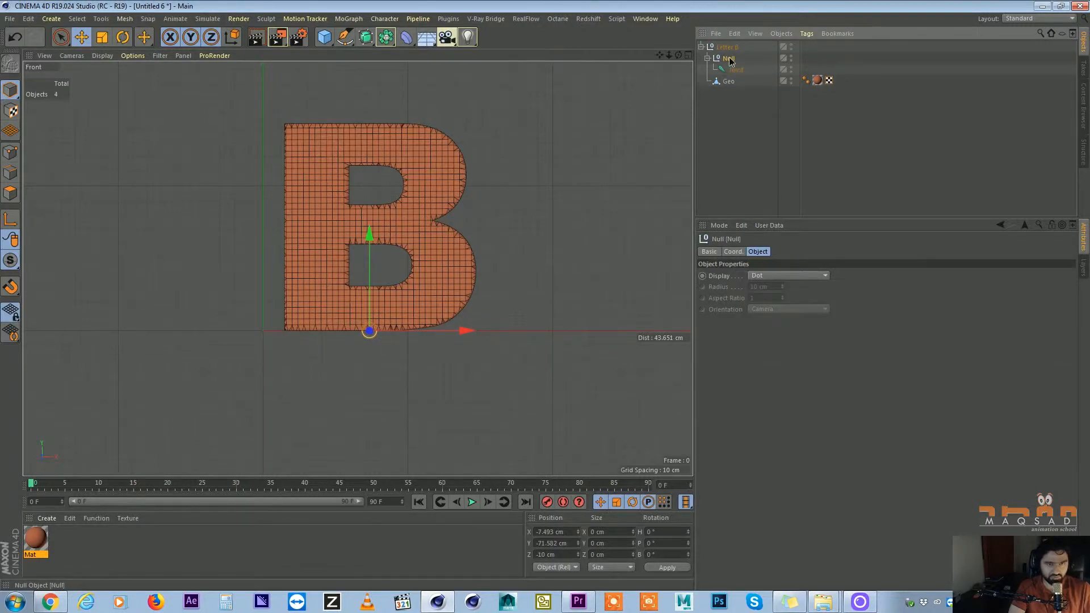
double_click(731, 58)
text(Bone)
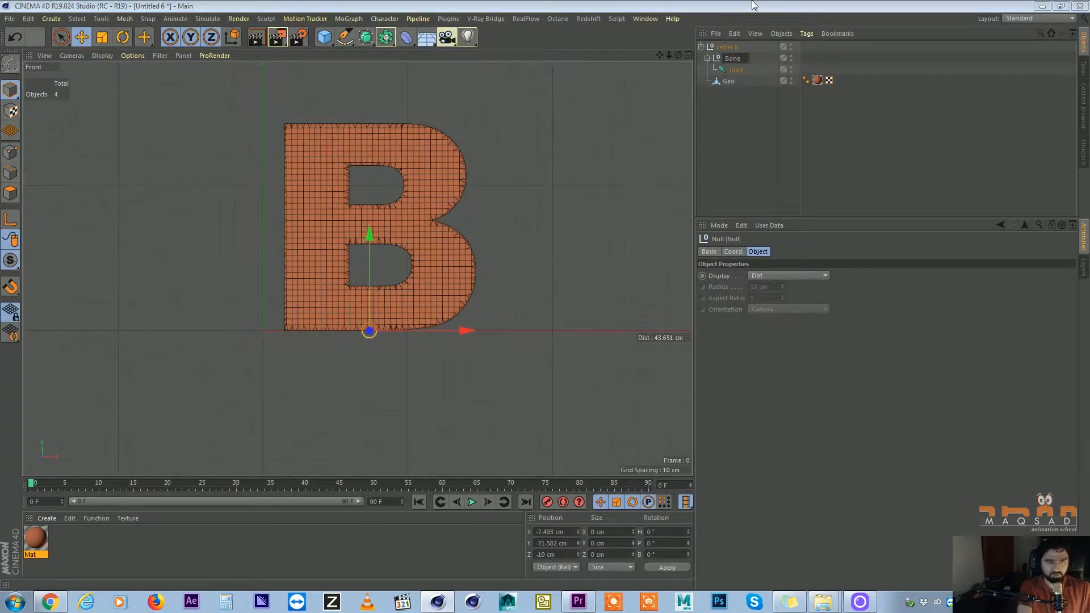
text(s)
key(Return)
Duplicate the joint upward five times through the letter, spacing the copies from about 27 cm to about 134 cm in Y
click(729, 70)
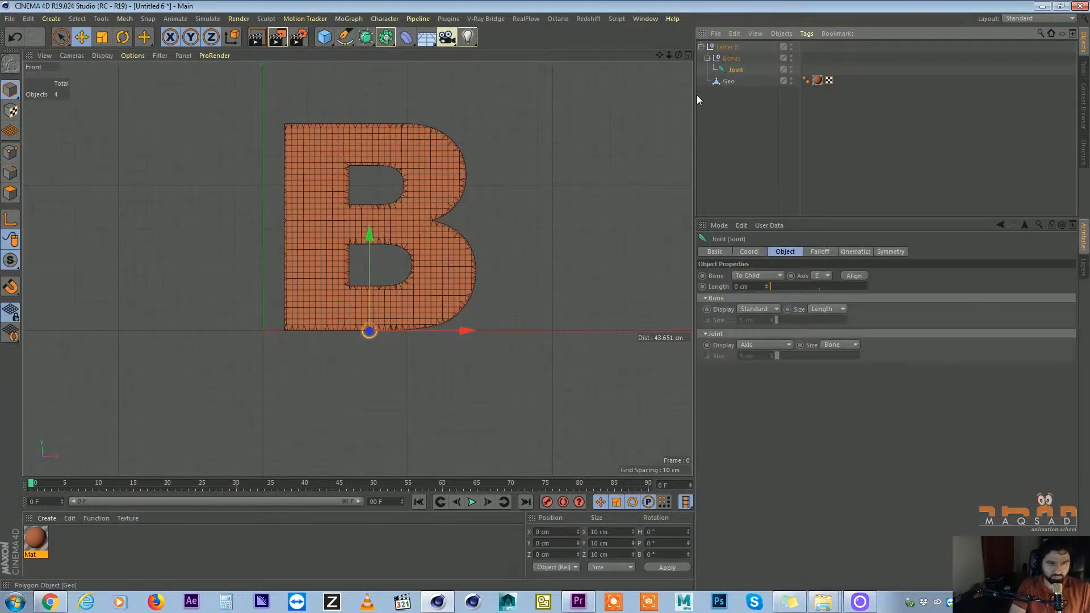
scroll(404, 258, up, 2)
ctrl+drag(384, 284, 390, 241)
alt+middle_drag(384, 248, 382, 260)
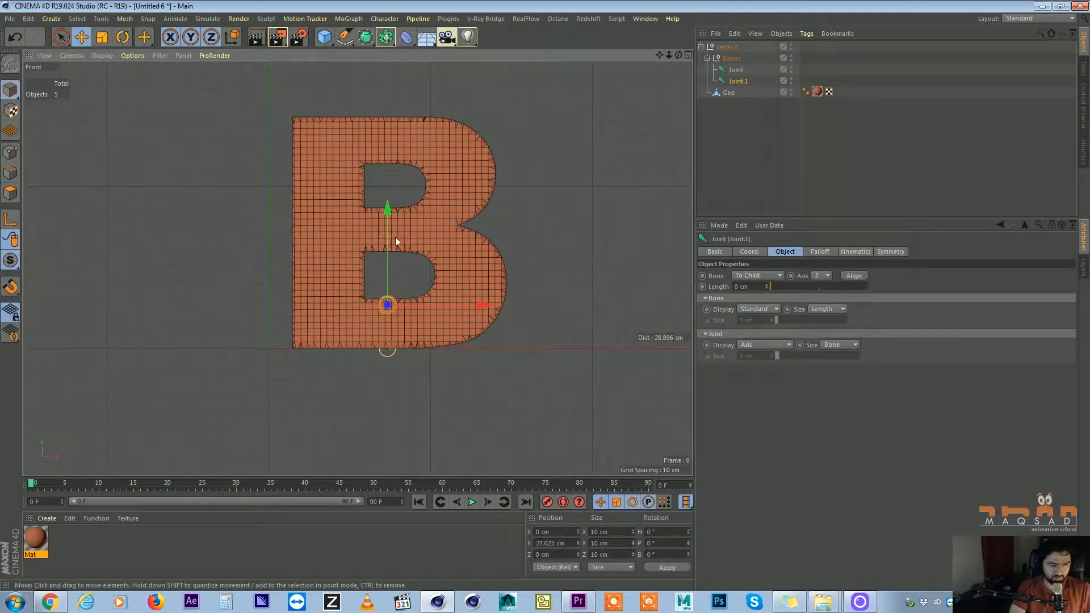
scroll(374, 216, up, 1)
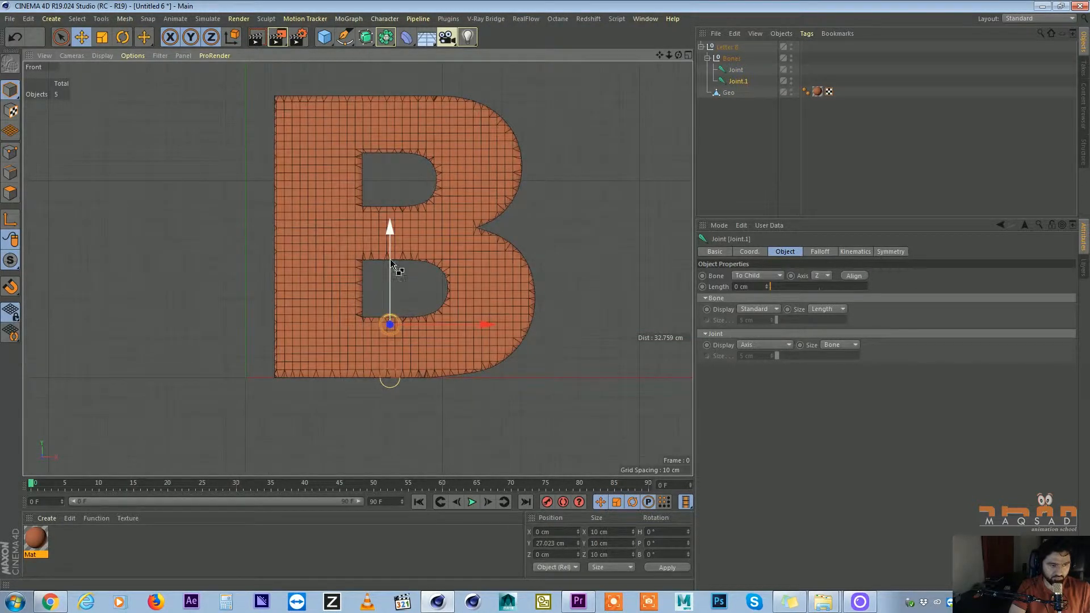
ctrl+click(389, 276)
ctrl+click(390, 218)
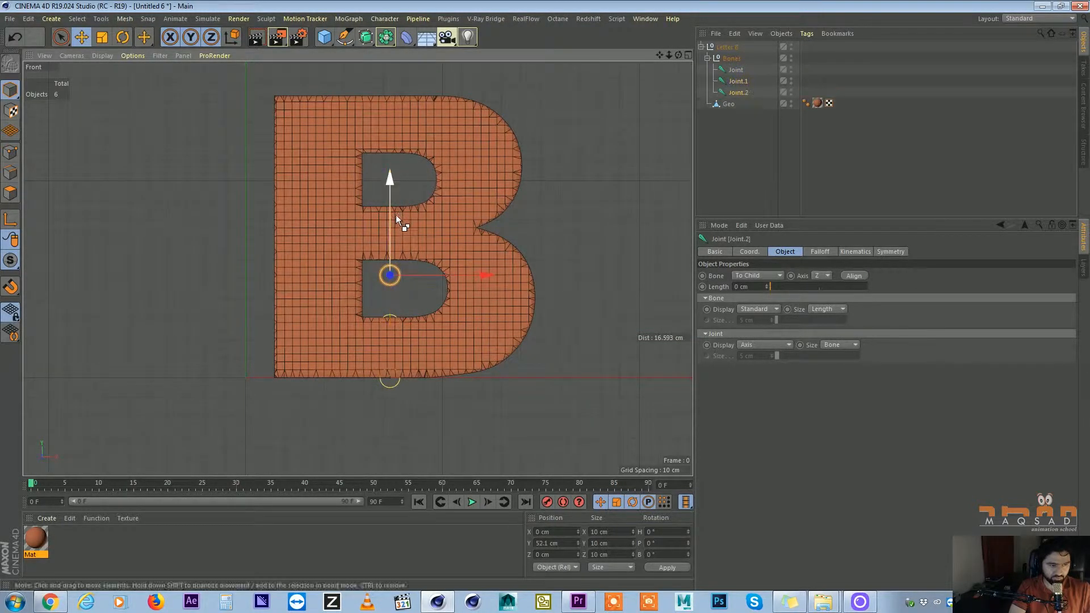
ctrl+click(391, 163)
ctrl+click(388, 122)
ctrl+drag(388, 85, 387, 56)
Display the front view as lines and place another joint copy above the letter at about 162 cm in Y
key(n)
key(g)
mouse_move(403, 219)
alt+middle_down()
mouse_move(411, 212)
mouse_move(404, 226)
alt+middle_up()
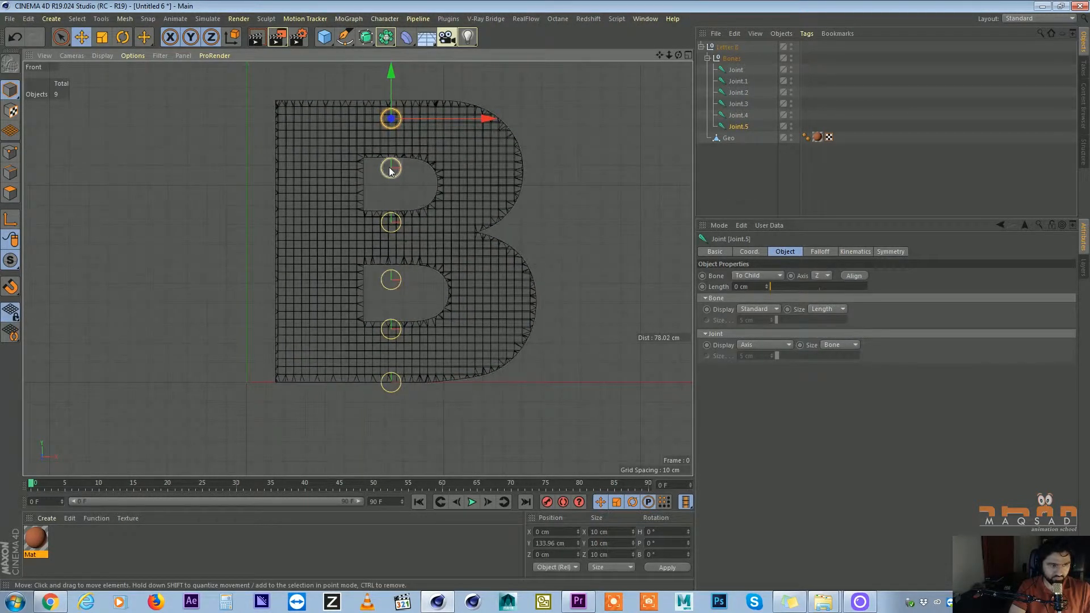
alt+middle_drag(428, 113, 441, 158)
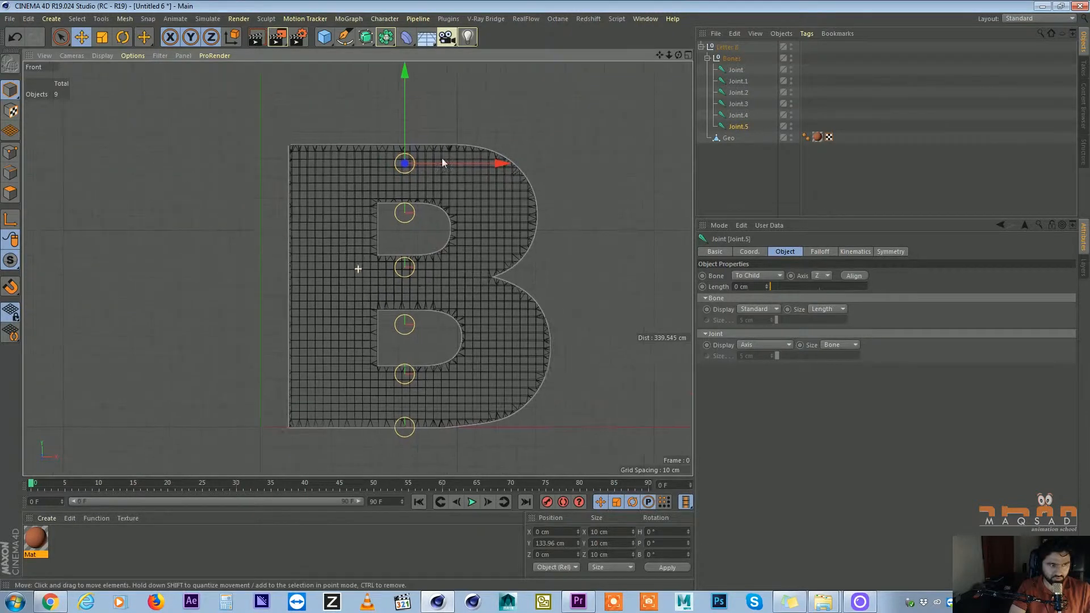
ctrl+click(404, 109)
ctrl+drag(407, 67, 406, 66)
alt+middle_drag(427, 126, 420, 156)
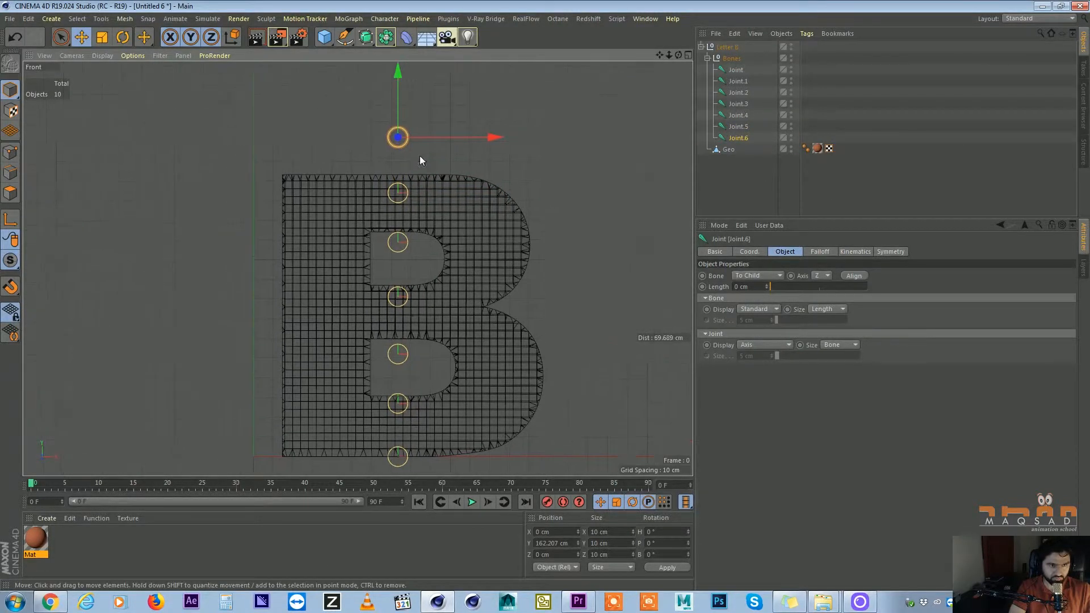
Nest each joint under the one below it to form a single chain from the base joint to Joint.6
scroll(416, 156, down, 3)
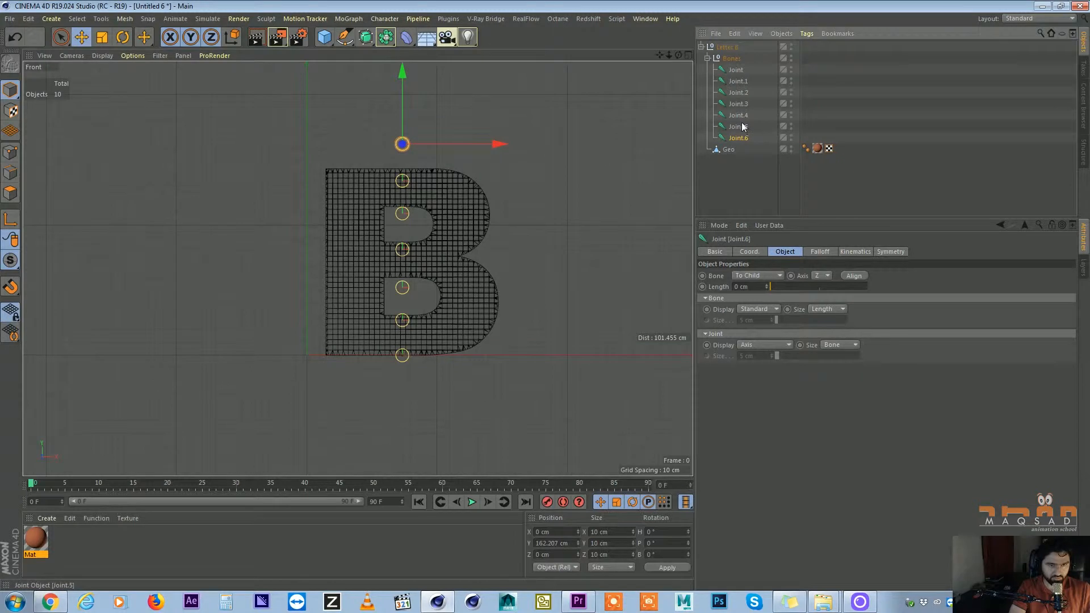
drag(741, 71, 848, 115)
click(735, 69)
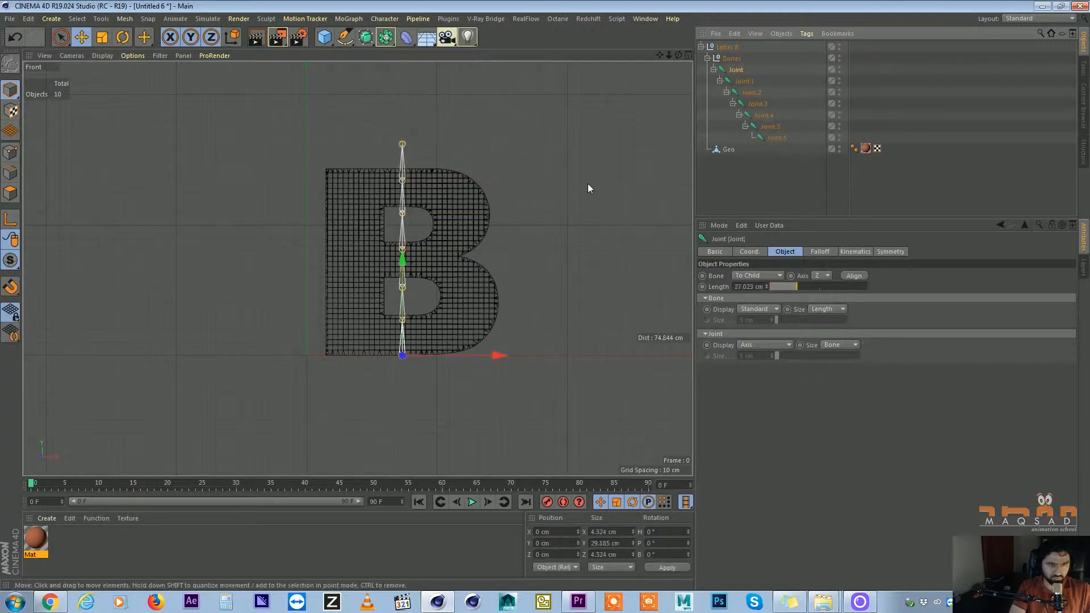
mouse_move(443, 355)
mouse_down()
mouse_move(477, 359)
mouse_move(438, 342)
mouse_up()
key(ctrl+z)
Set the length of Joint.1 through Joint.6 to 20 cm
click(755, 81)
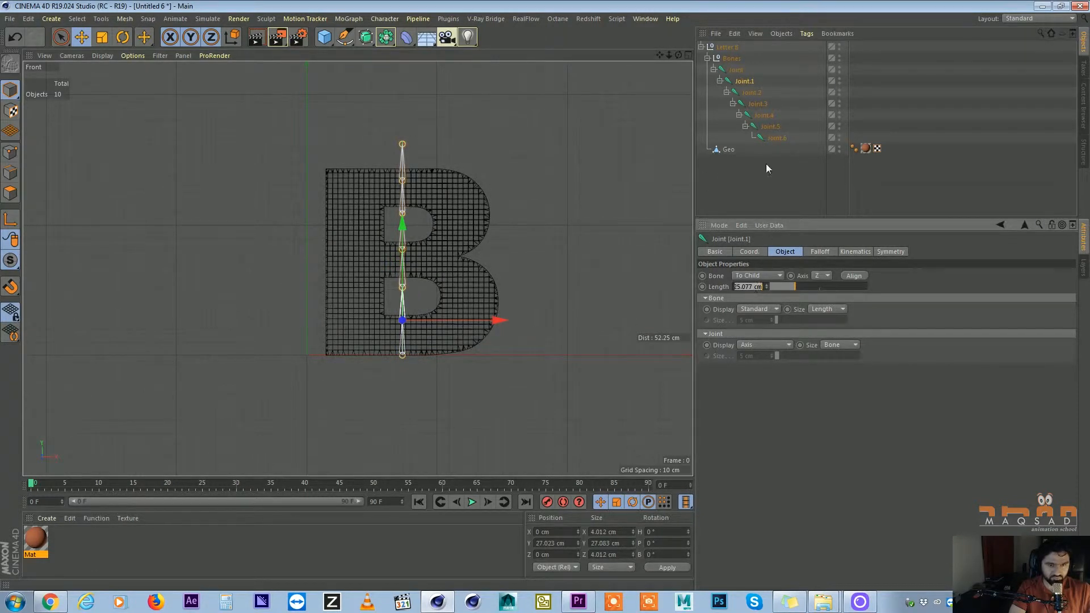
shift+click(773, 136)
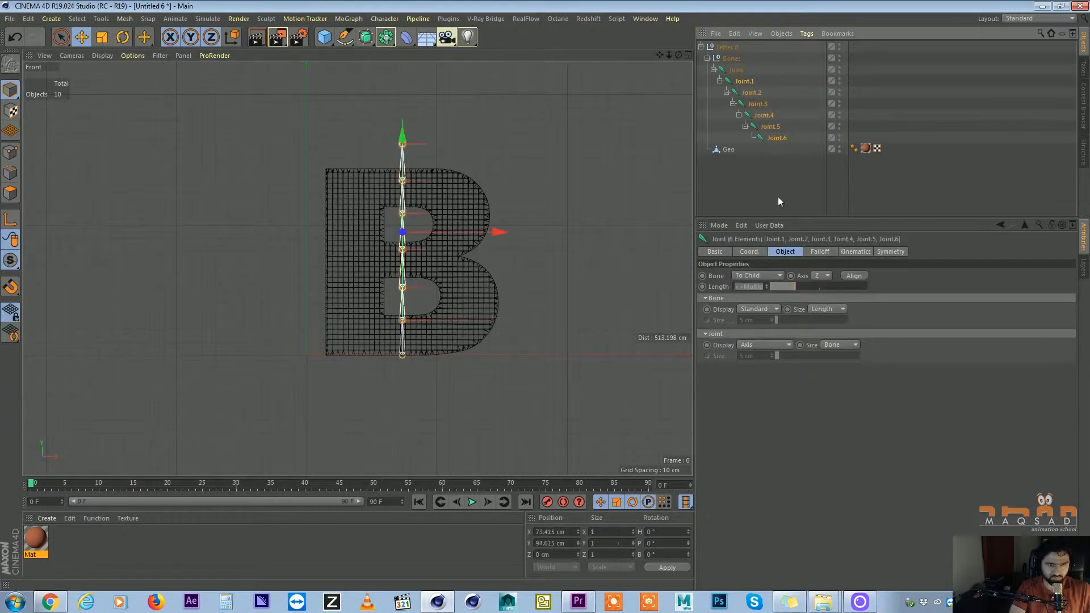
click(754, 287)
text(20)
key(Return)
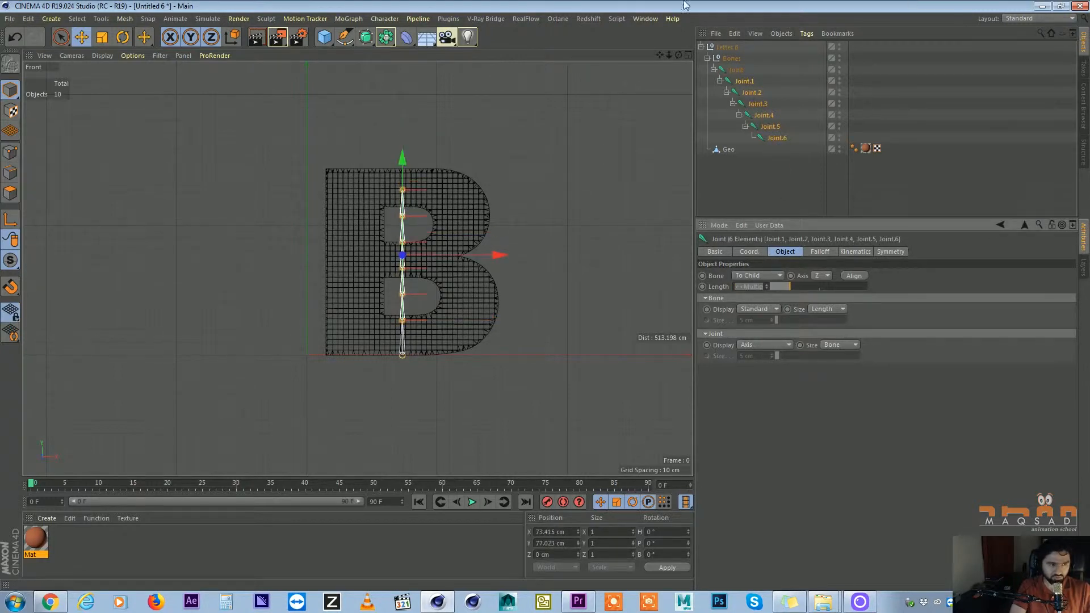
click(751, 159)
Add another joint as a child of Joint.6 and set its Y position to 20 cm
ctrl+drag(773, 138, 780, 147)
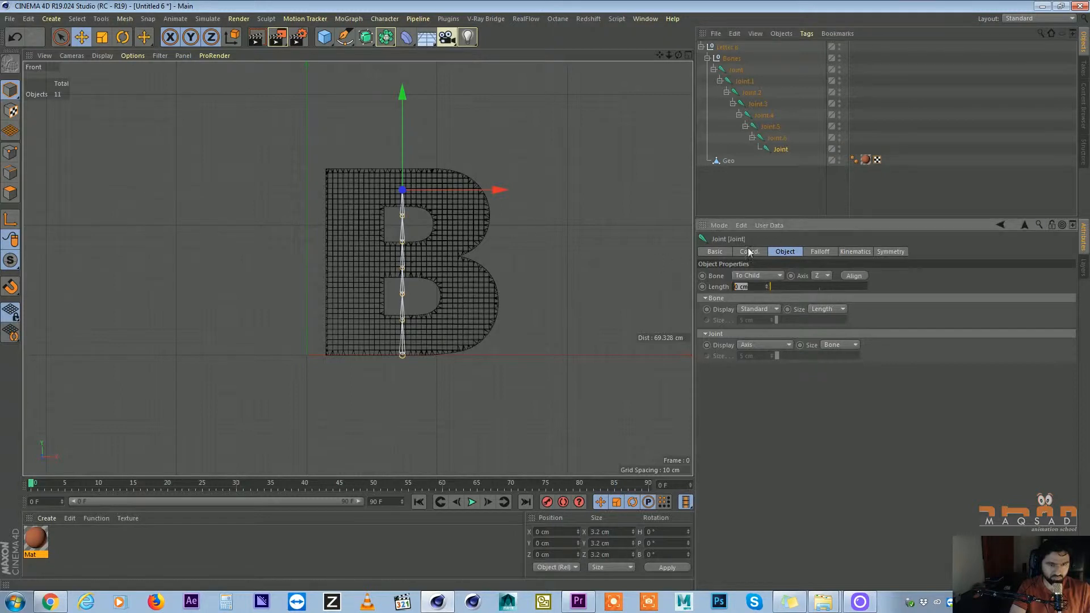
click(749, 251)
click(780, 140)
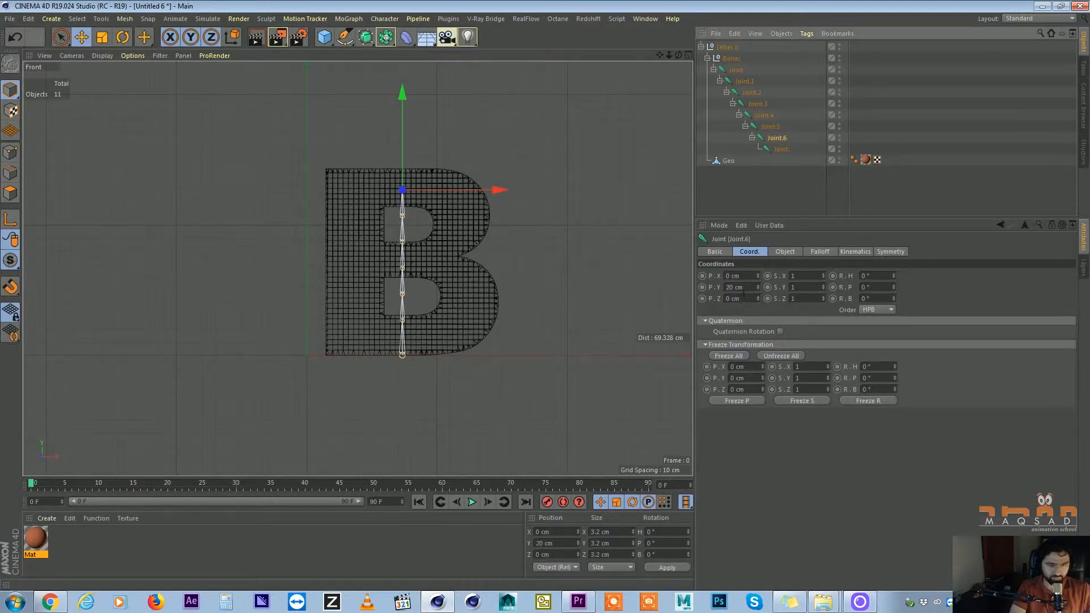
double_click(737, 287)
text(20)
key(Return)
Try lowering the end joint to about 16 cm in Y to meet the letter's upper edge, and undo the move
scroll(403, 193, up, 3)
scroll(399, 185, up, 3)
drag(426, 108, 433, 130)
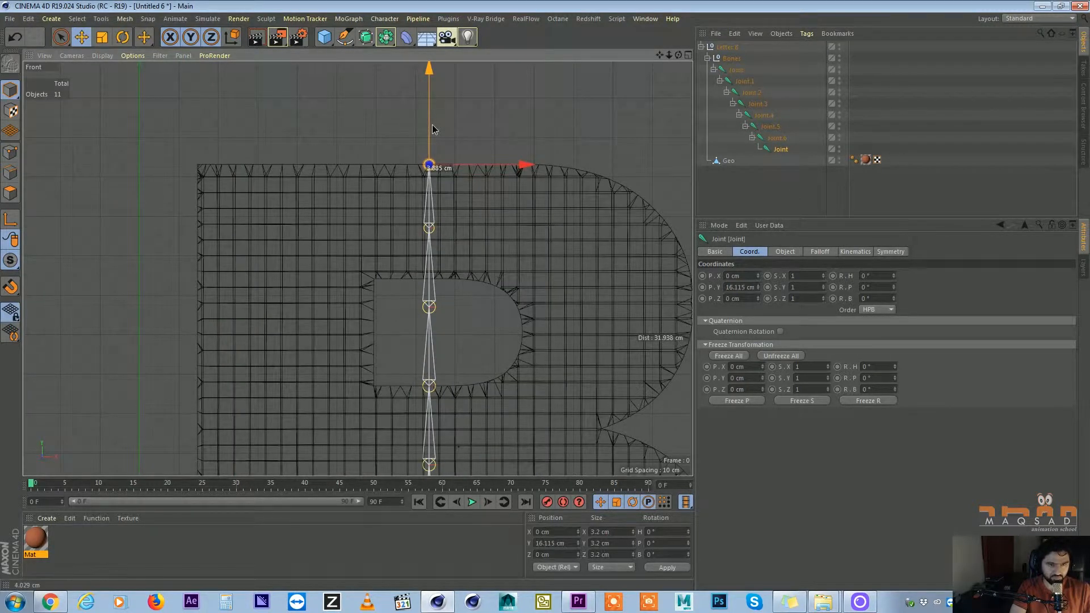
scroll(394, 192, down, 5)
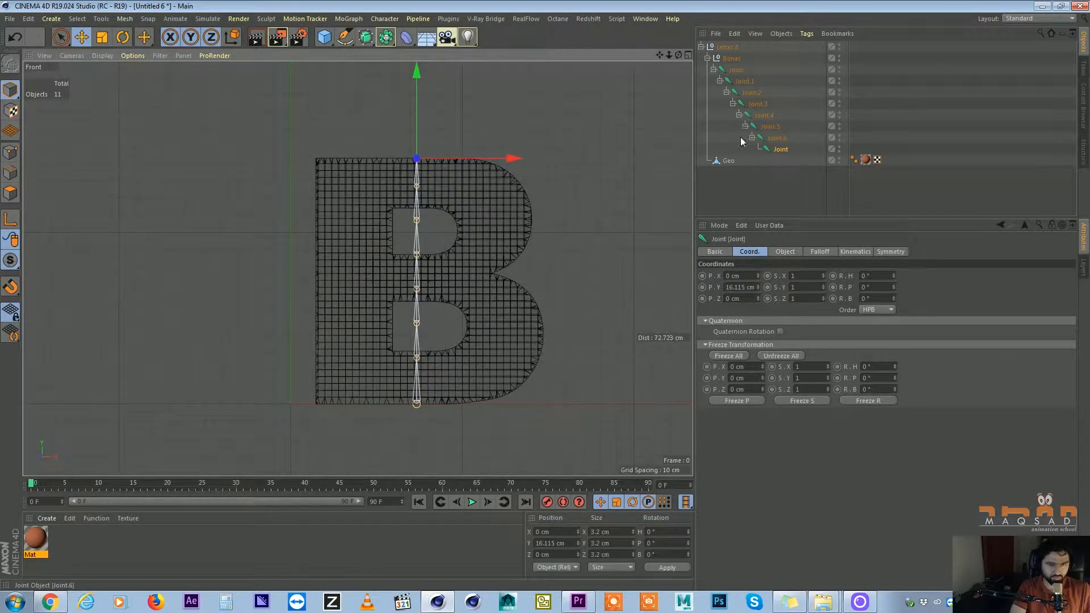
scroll(420, 114, up, 2)
drag(420, 107, 417, 115)
key(ctrl+z)
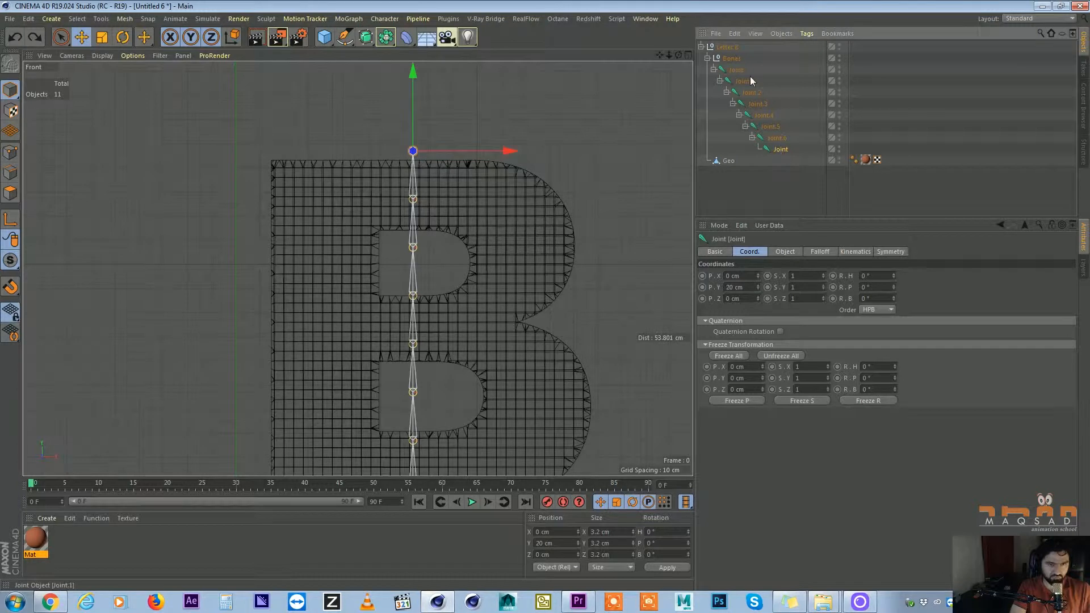
Space Joint.1 through the end joint evenly by trying Y positions of 19 cm and 20 cm, settling on 21 cm
middle_click(751, 81)
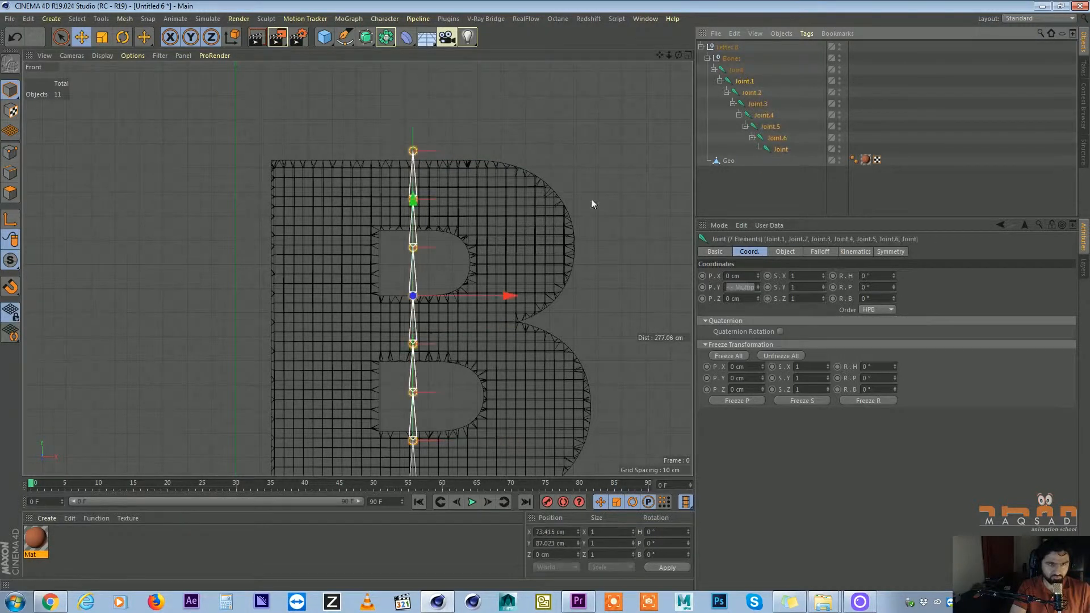
click(751, 285)
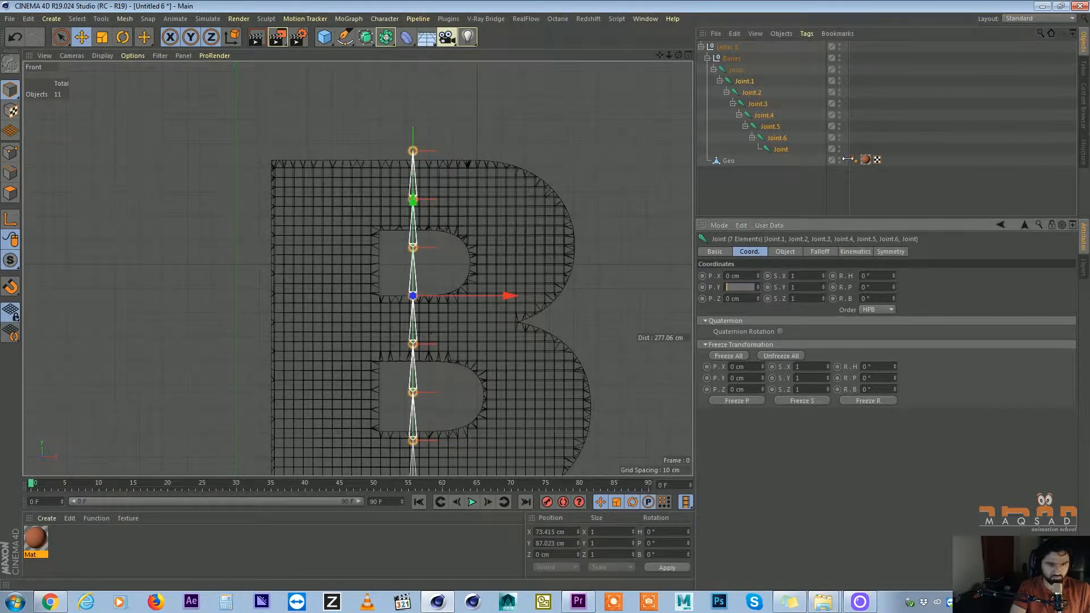
text(19)
key(Return)
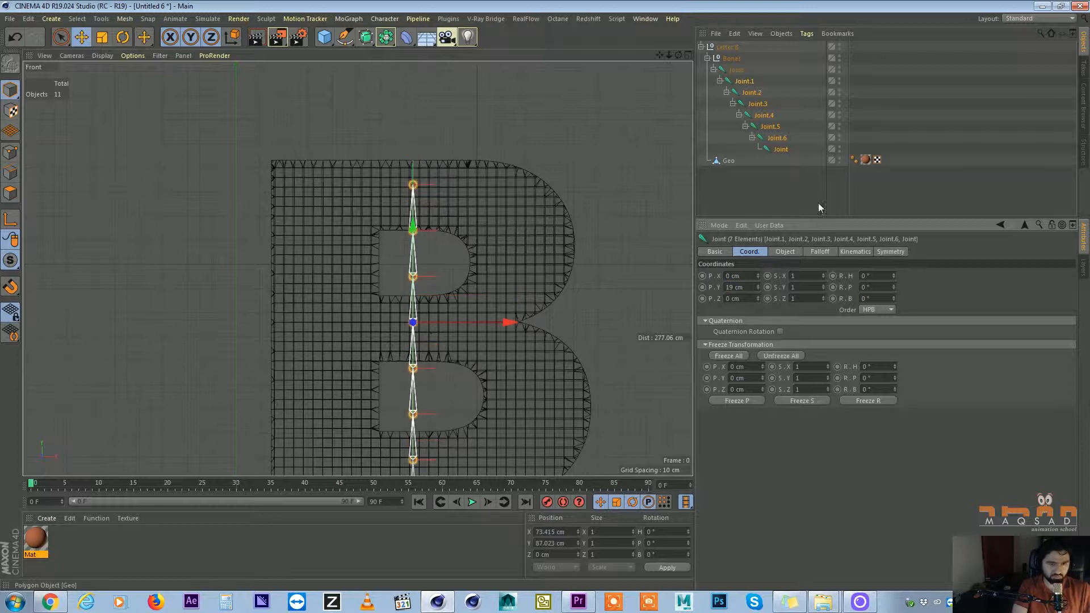
click(737, 285)
text(20)
key(Return)
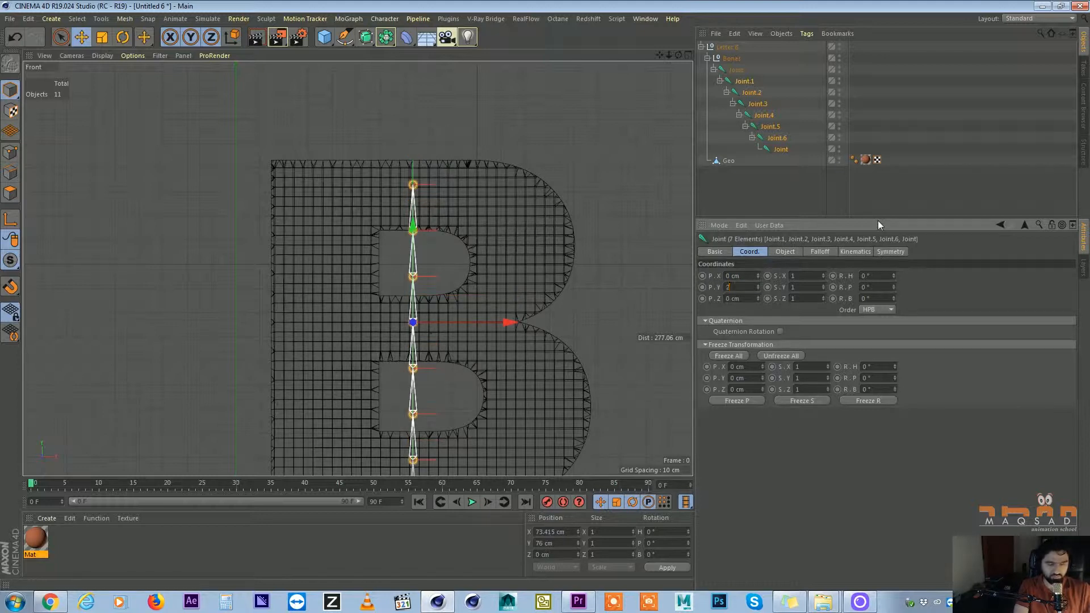
scroll(608, 251, down, 3)
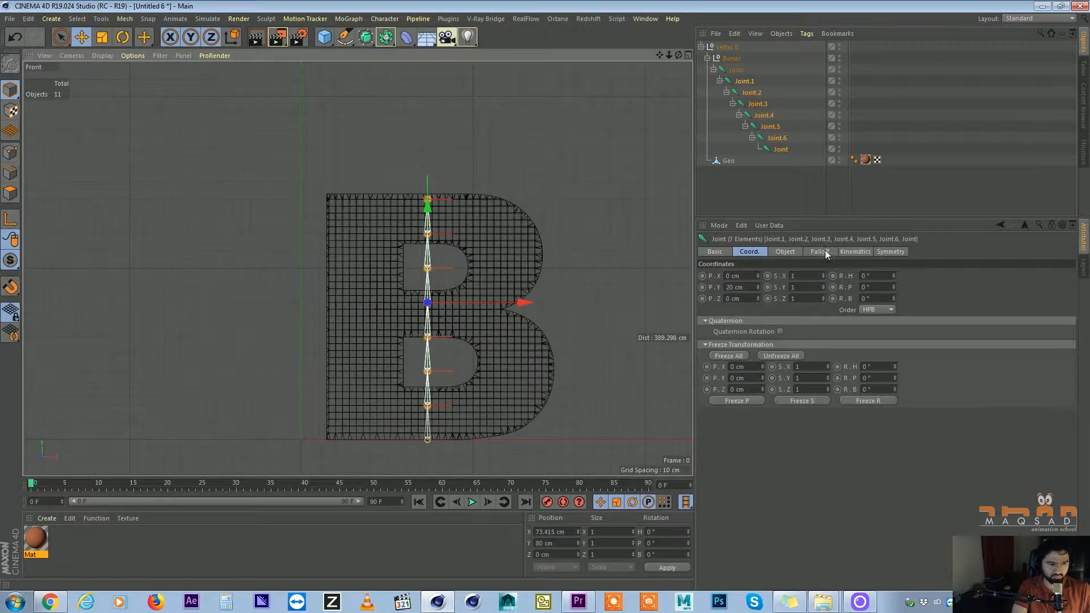
click(730, 287)
text(21)
key(Return)
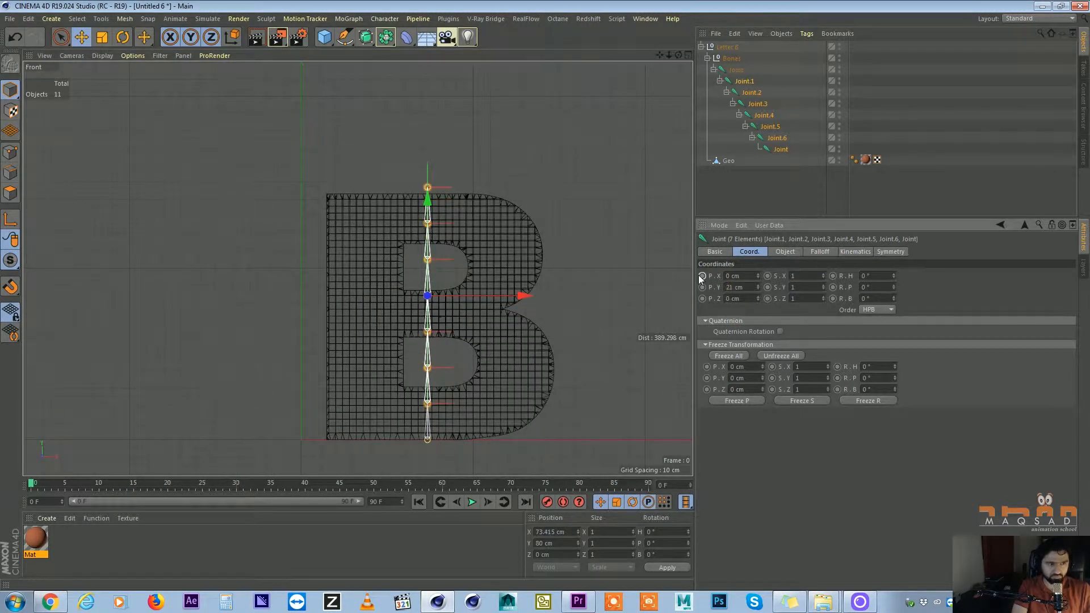
scroll(452, 204, up, 1)
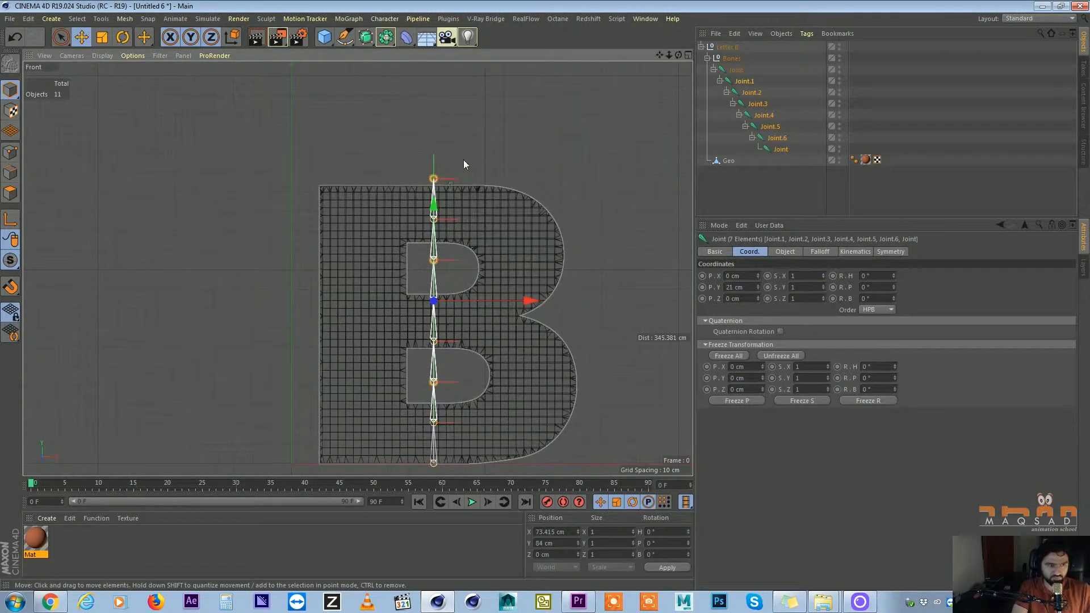
Rename the base joint bn_01 and its child joint bn_02
click(781, 149)
double_click(736, 70)
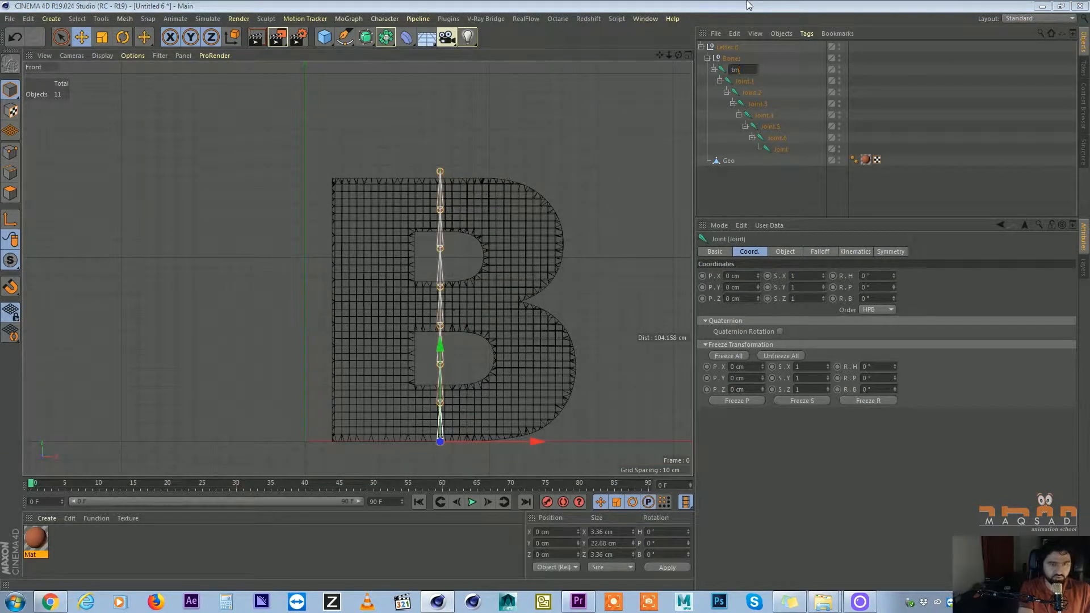
text(bn_01)
key(Return)
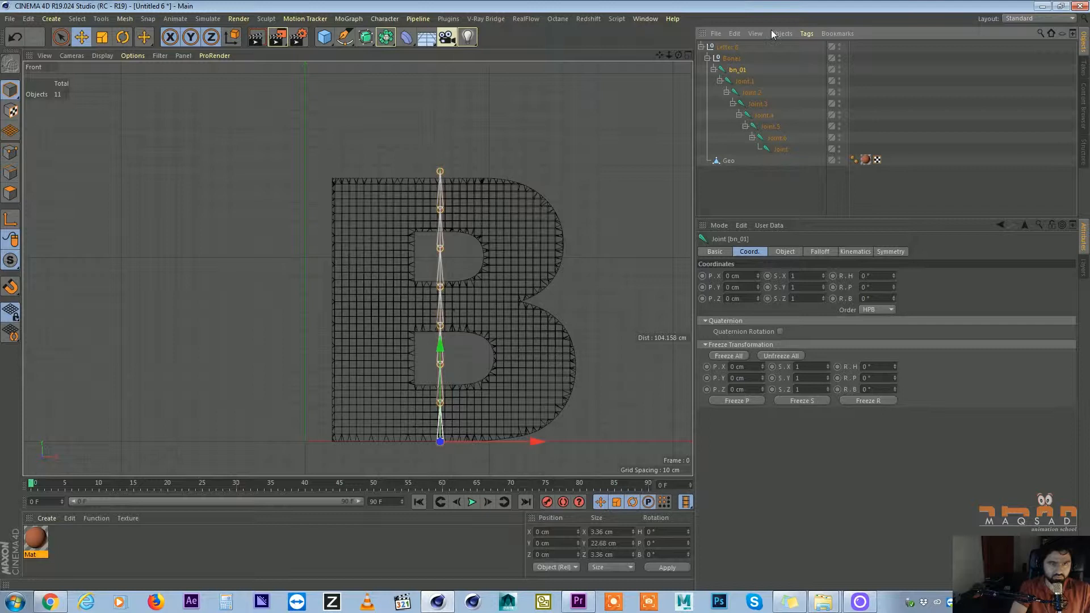
double_click(738, 70)
key(ctrl+c)
double_click(744, 80)
key(ctrl+v)
text(2)
key(Return)
Rename the third through sixth joints of the chain bn_03, bn_04, bn_05 and bn_06
double_click(751, 92)
key(ctrl+v)
text(3)
double_click(758, 104)
text(bn_04)
double_click(767, 116)
text(bn_05)
double_click(773, 127)
text(bn_06)
Rename the seventh joint bn_07 and the end joint be_08
double_click(783, 137)
key(ctrl+v)
text(7)
key(Return)
double_click(781, 149)
key(ctrl+v)
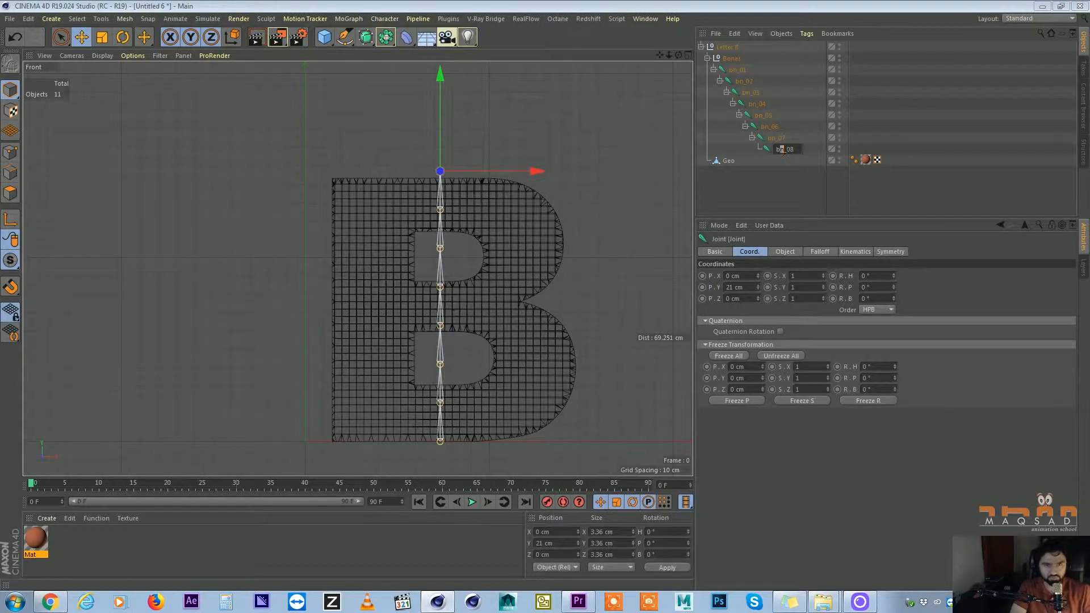
key(Return)
Examine the joint chain against the letter's depth in the front and perspective views
scroll(549, 192, down, 2)
alt+middle_drag(520, 188, 513, 189)
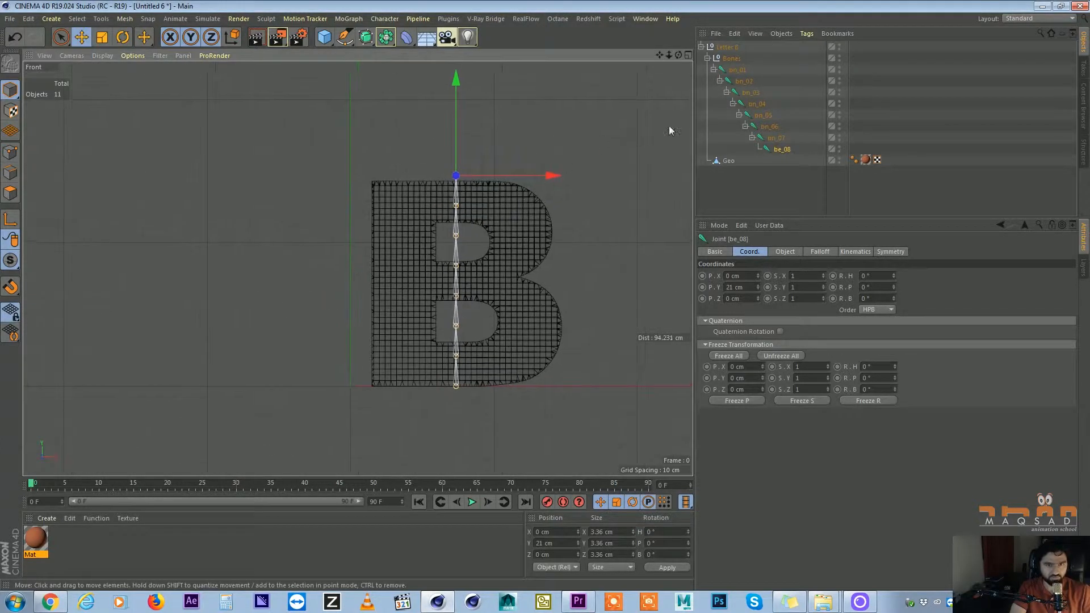
scroll(466, 207, up, 2)
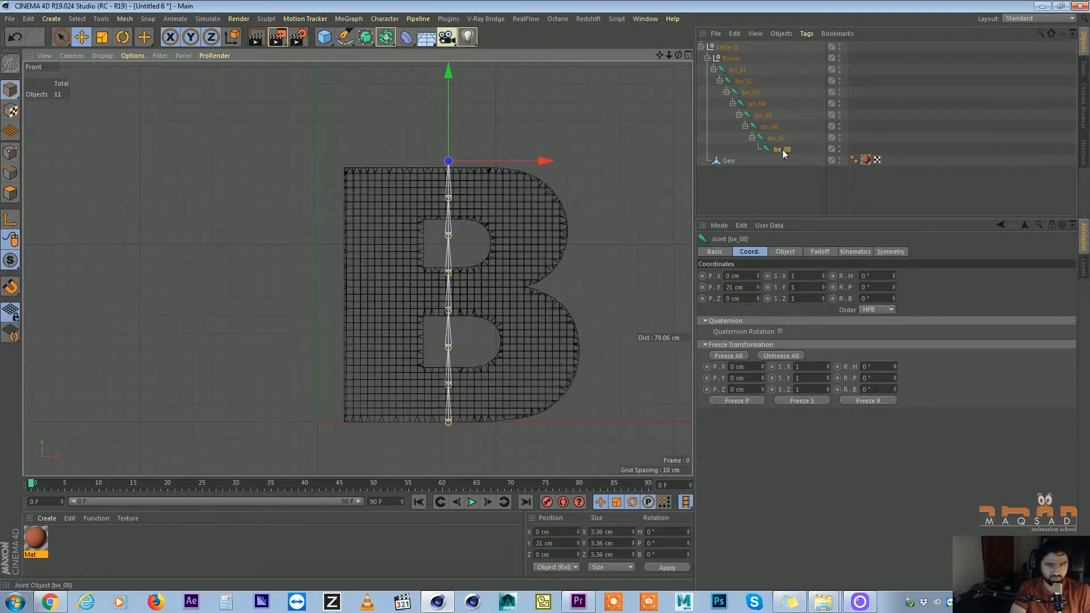
alt+middle_drag(650, 180, 657, 174)
alt+middle_drag(510, 202, 505, 204)
key(F1)
alt+drag(500, 209, 513, 166)
click(427, 216)
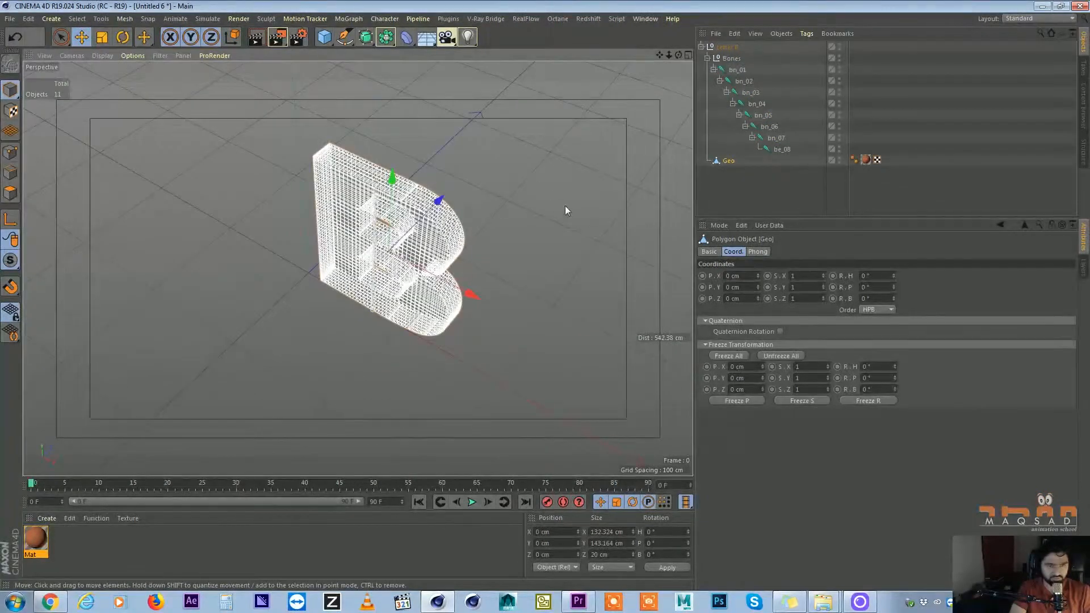
Centre the joint chain in the letter's thickness by moving bn_01 to about 9.9 cm in Z in the top view
key(F2)
scroll(409, 219, up, 3)
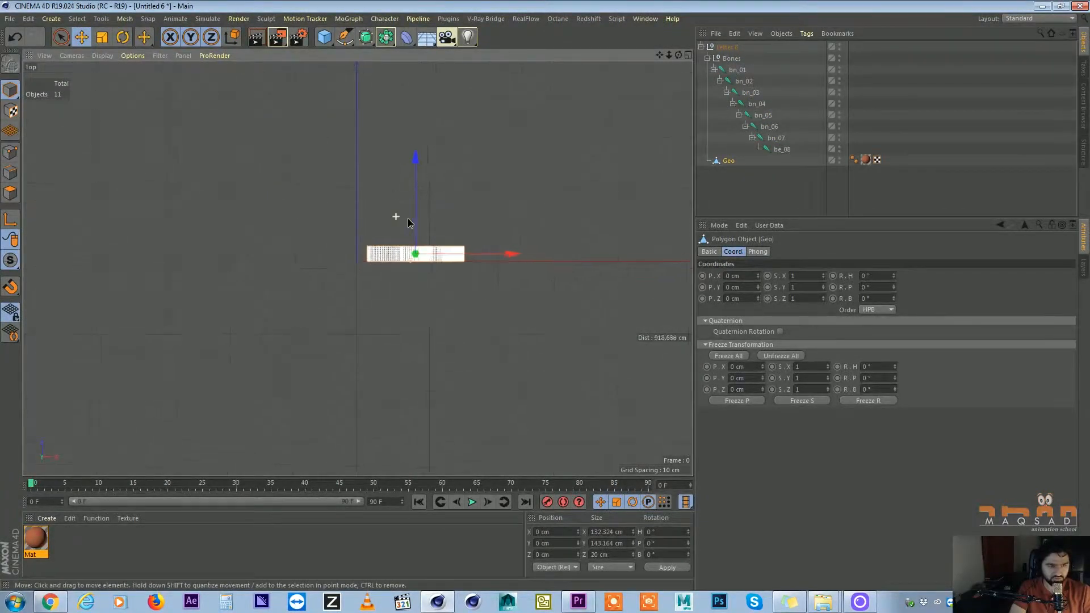
click(732, 72)
scroll(433, 260, up, 6)
drag(411, 226, 426, 206)
scroll(419, 250, down, 2)
key(F1)
scroll(507, 185, up, 5)
scroll(400, 239, down, 2)
scroll(417, 185, down, 2)
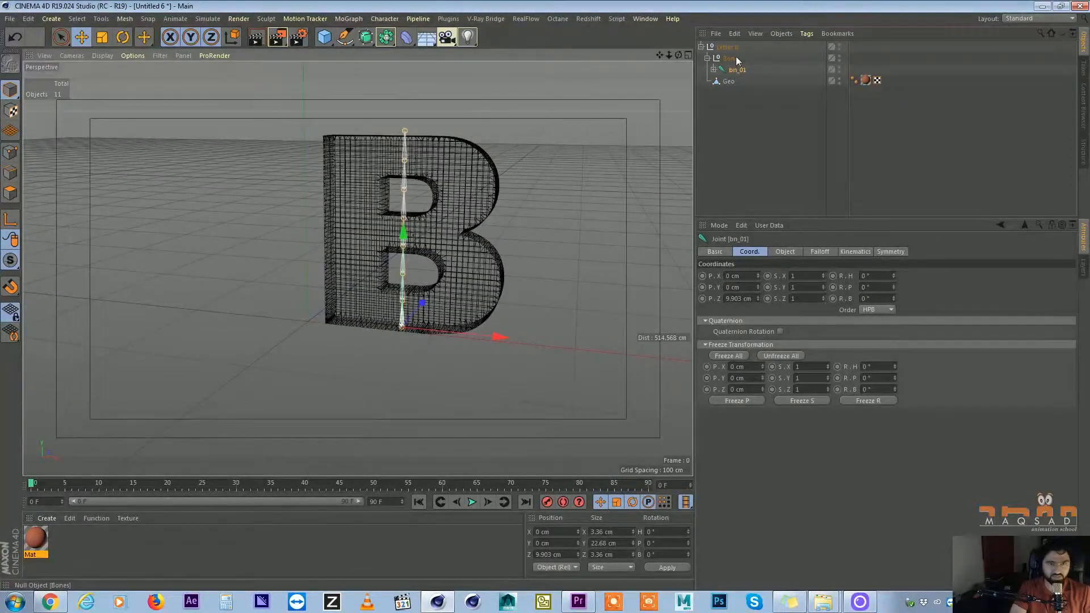
click(51, 19)
mouse_move(53, 47)
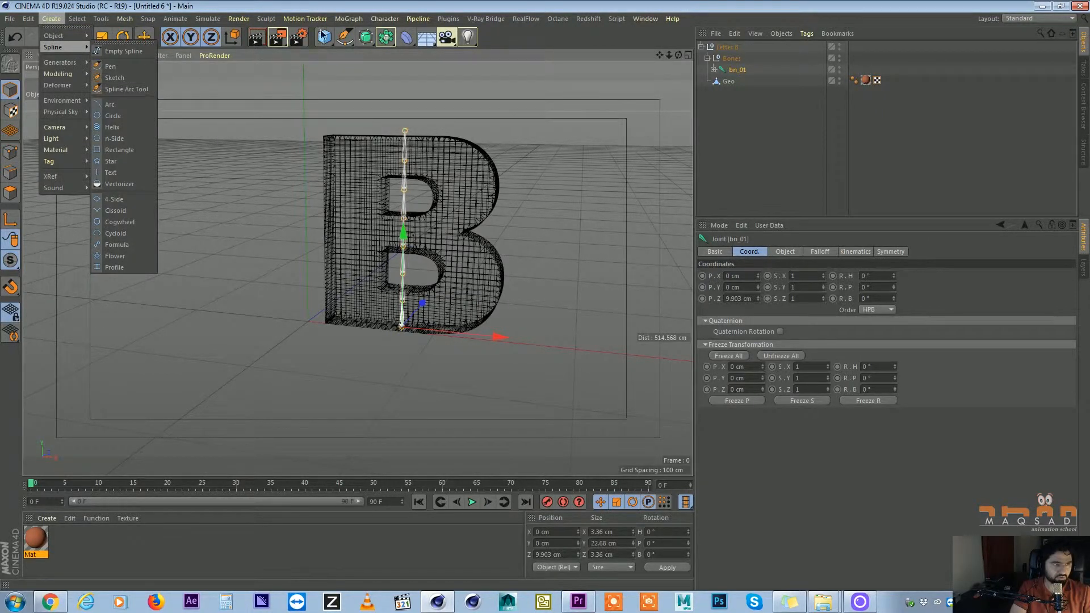
click(328, 125)
Draw a three-point Bezier spline with the Pen tool in the front view, from the base joint through the middle to the end joint
key(F4)
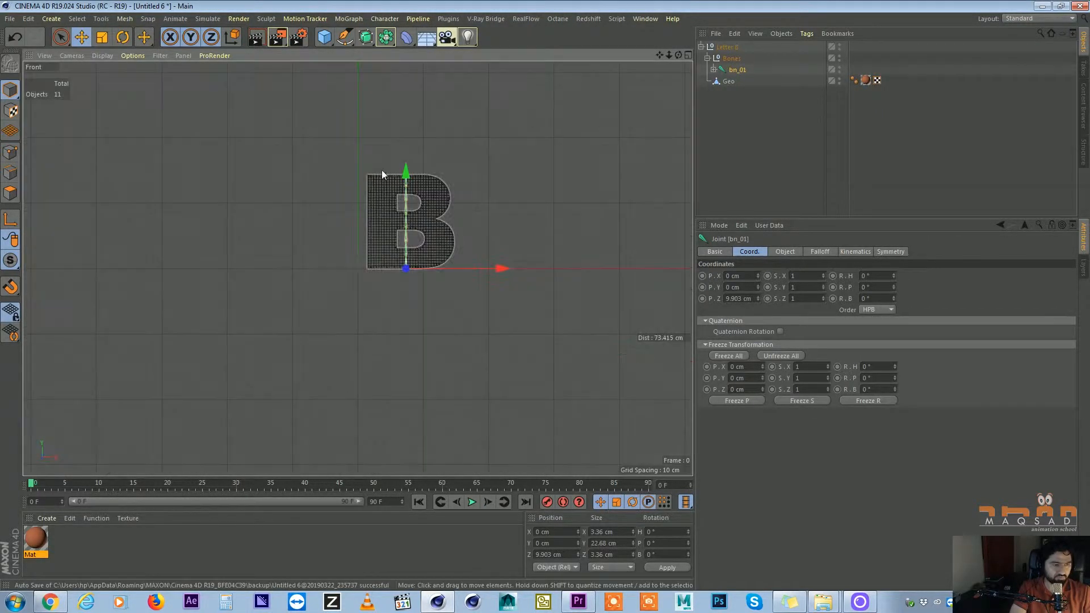
scroll(382, 169, up, 3)
scroll(313, 160, up, 2)
click(51, 19)
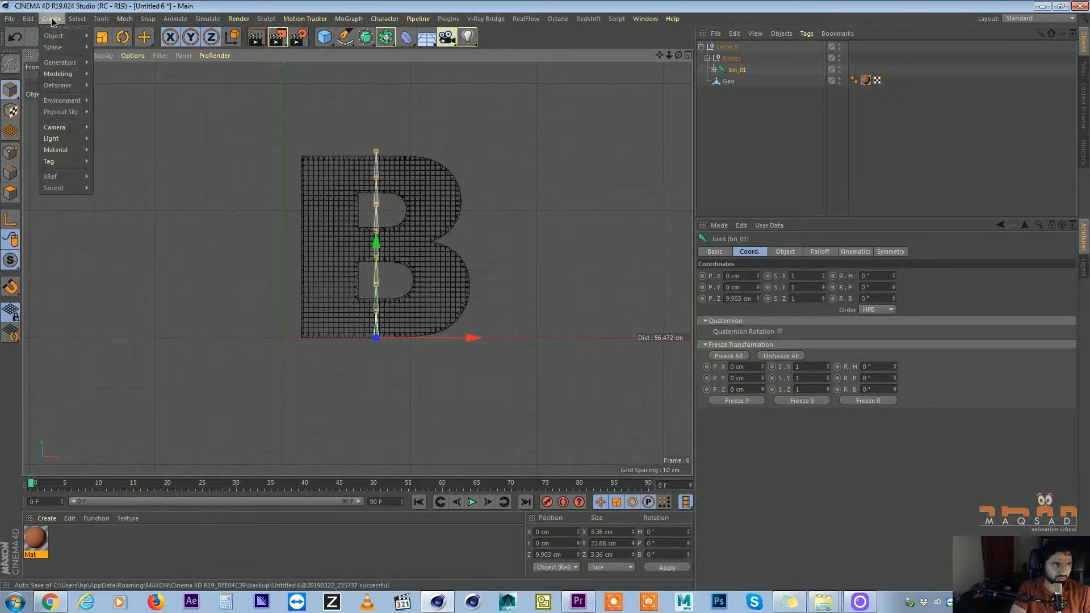
mouse_move(67, 50)
click(119, 66)
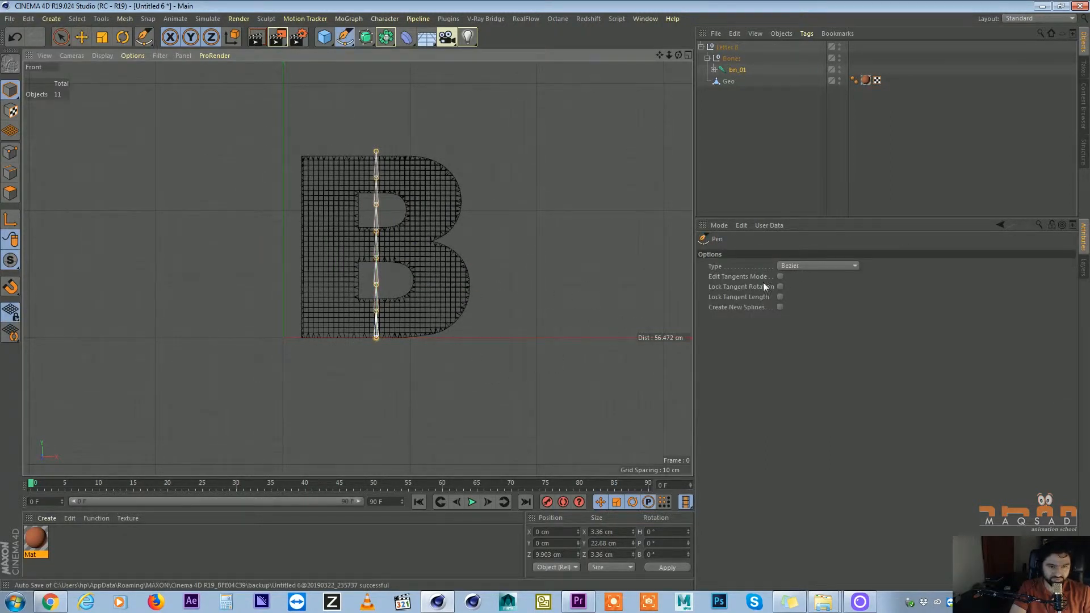
click(376, 336)
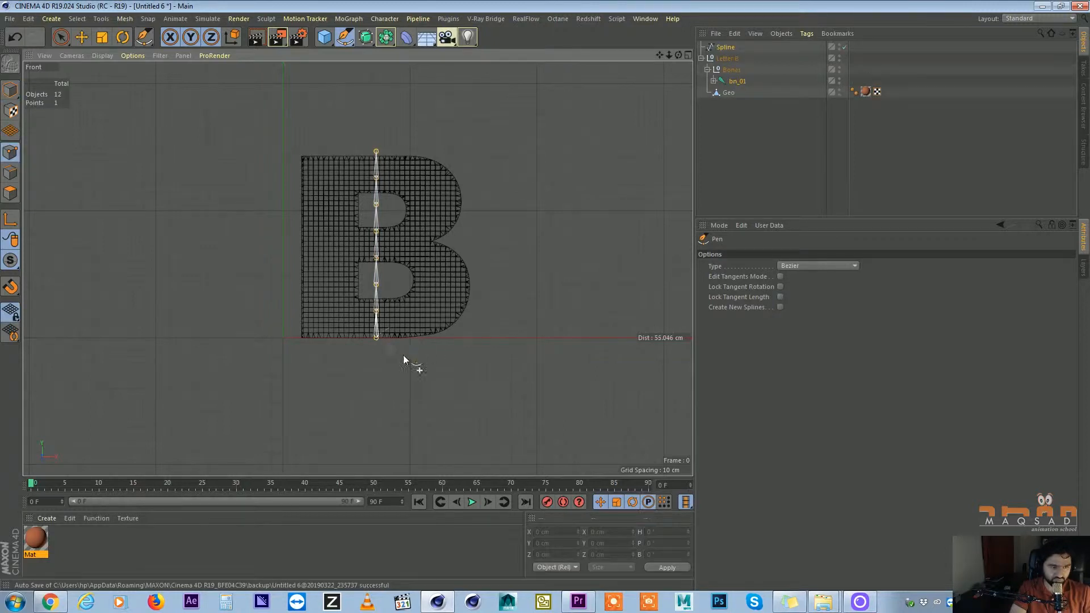
click(377, 259)
click(375, 151)
key(e)
Return to the perspective view and hide the Geo mesh so only the joints and spline remain displayed
alt+middle_drag(472, 253, 486, 250)
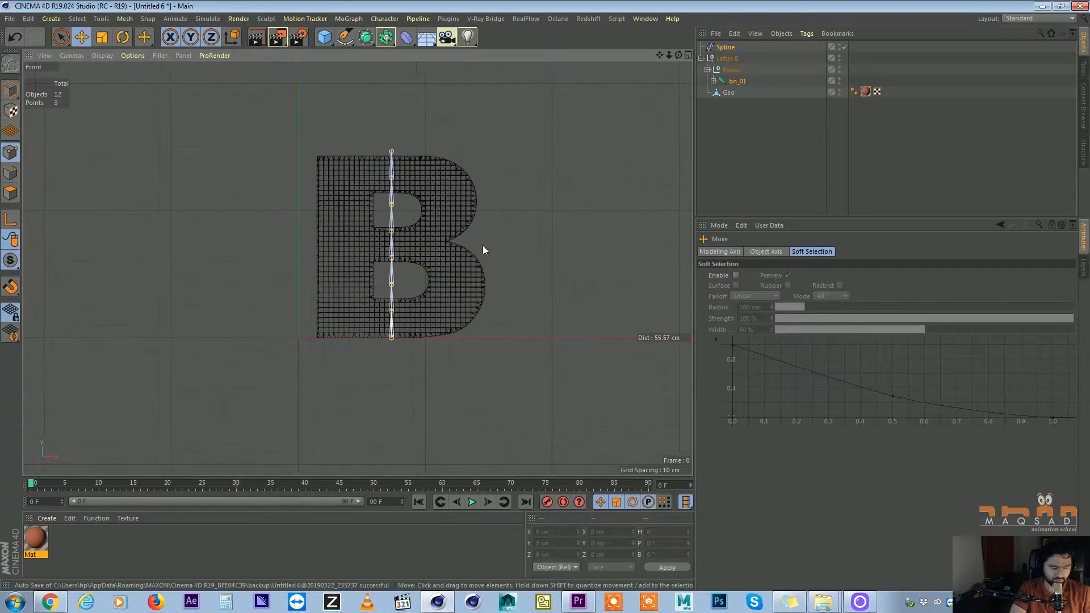
key(F1)
alt+right_drag(444, 189, 464, 189)
alt+drag(464, 195, 494, 220)
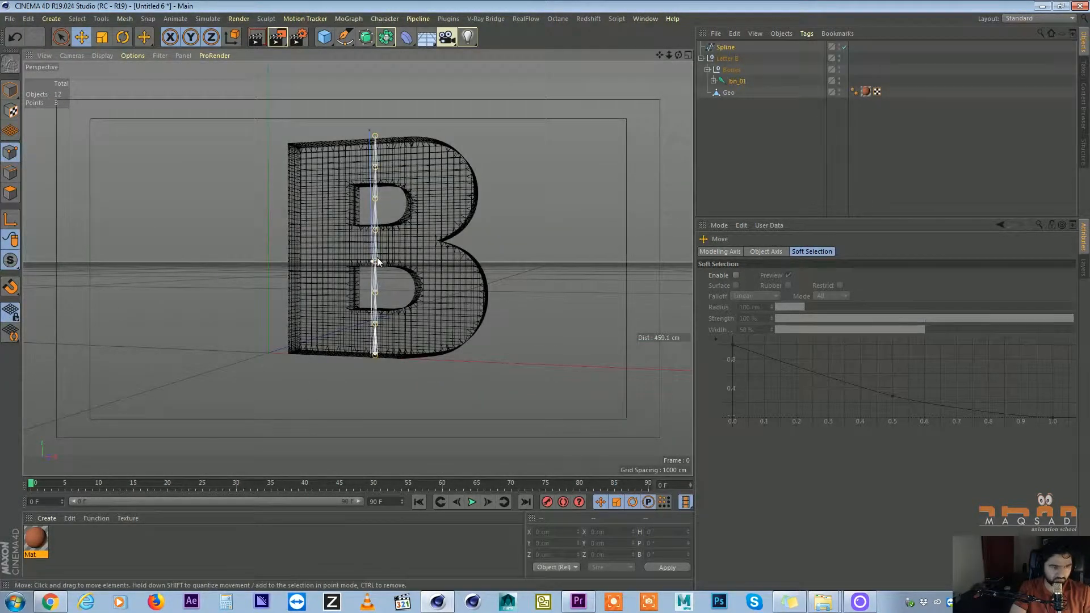
alt+drag(377, 263, 449, 281)
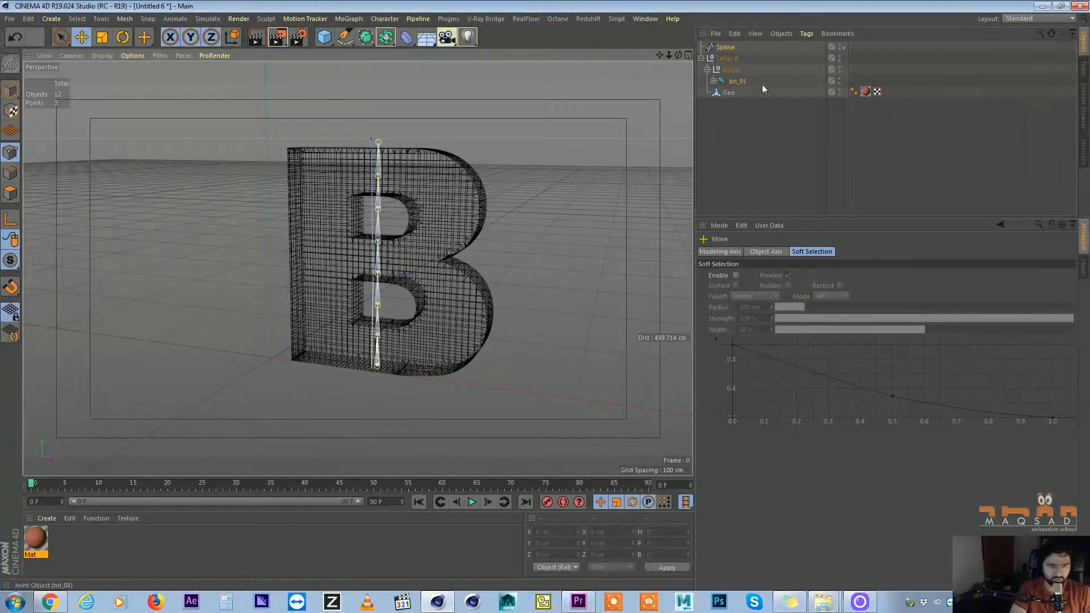
click(723, 93)
click(9, 89)
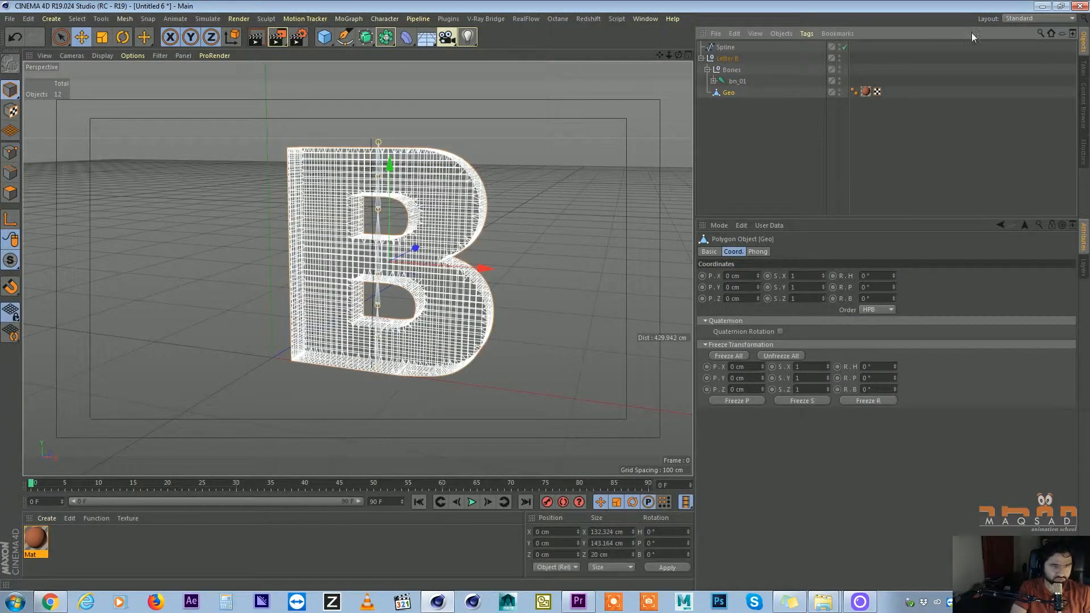
click(839, 90)
Enable snapping and snap the spline's uppermost point onto the end joint be_08
mouse_move(426, 196)
alt+mouse_down()
mouse_move(399, 210)
mouse_move(414, 204)
alt+mouse_up()
click(730, 47)
scroll(371, 134, up, 3)
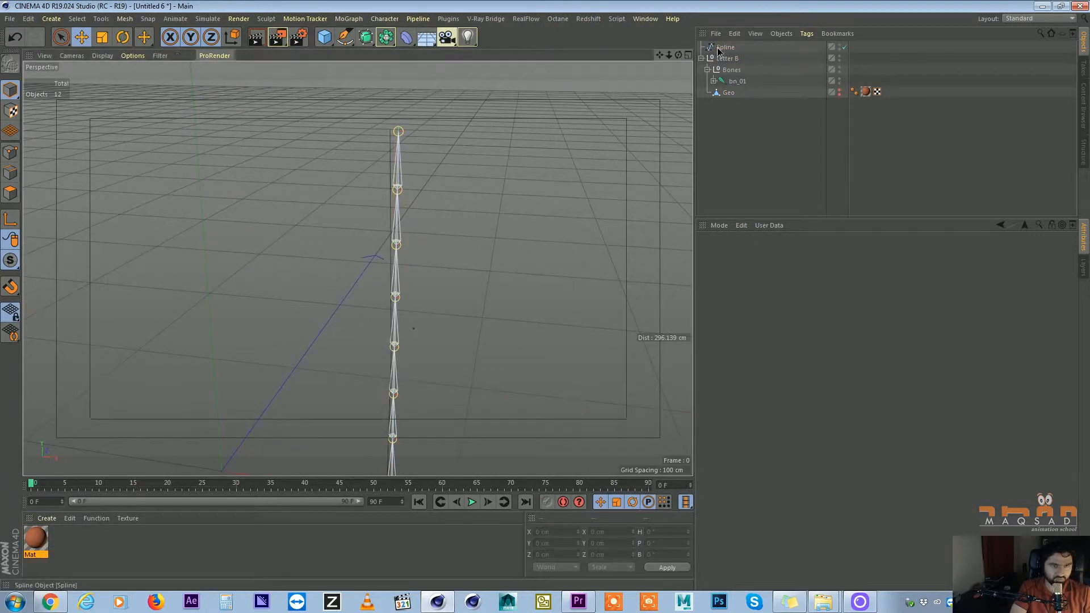
click(11, 152)
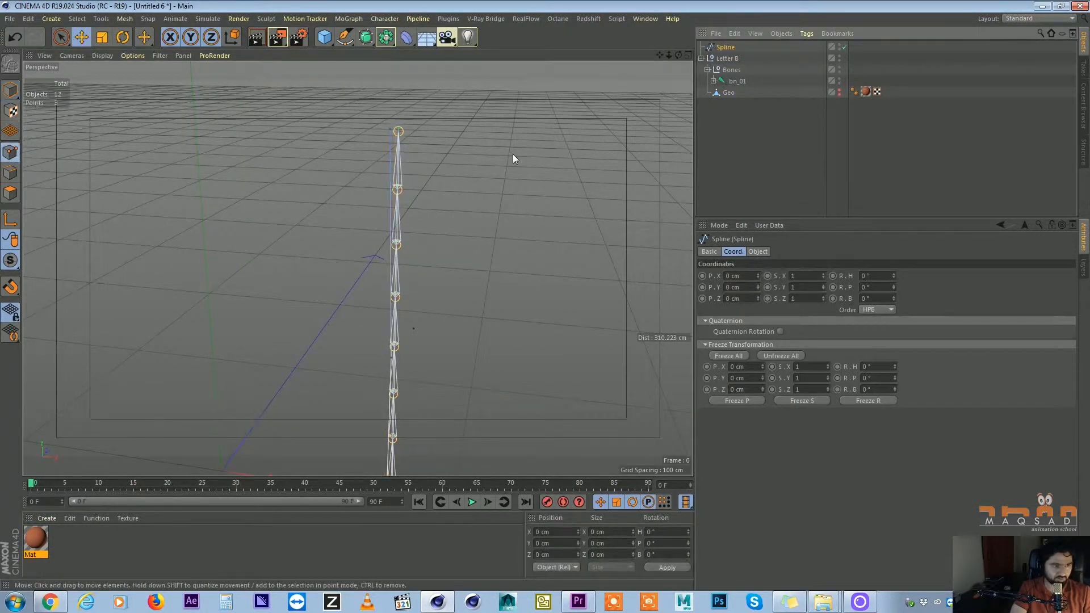
click(392, 135)
alt+right_drag(400, 138, 419, 124)
mouse_move(419, 125)
alt+mouse_down()
mouse_move(448, 114)
mouse_move(431, 128)
alt+mouse_up()
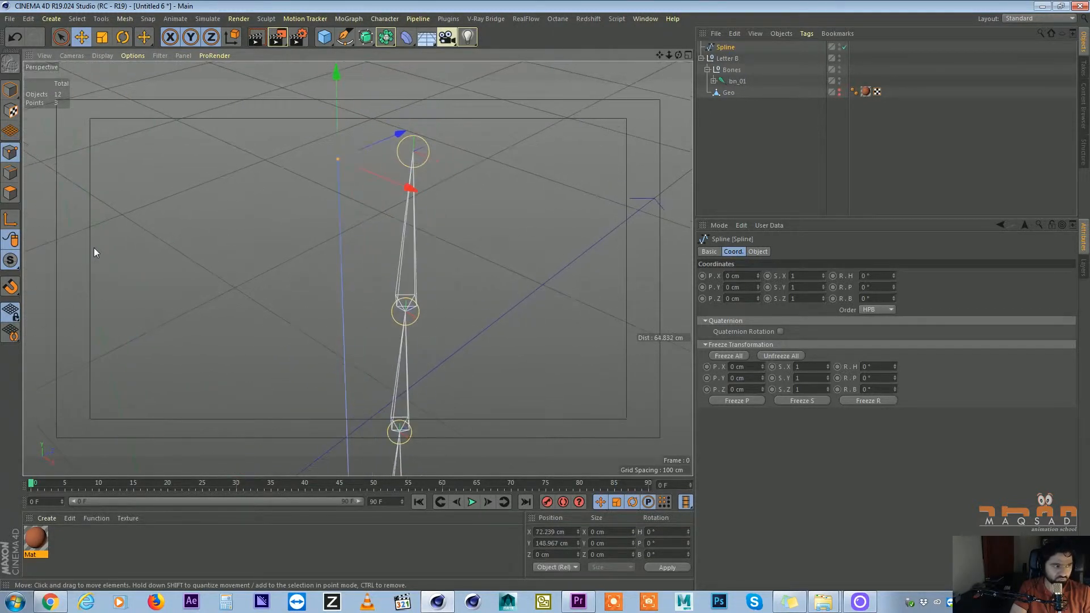
click(12, 287)
drag(11, 288, 55, 410)
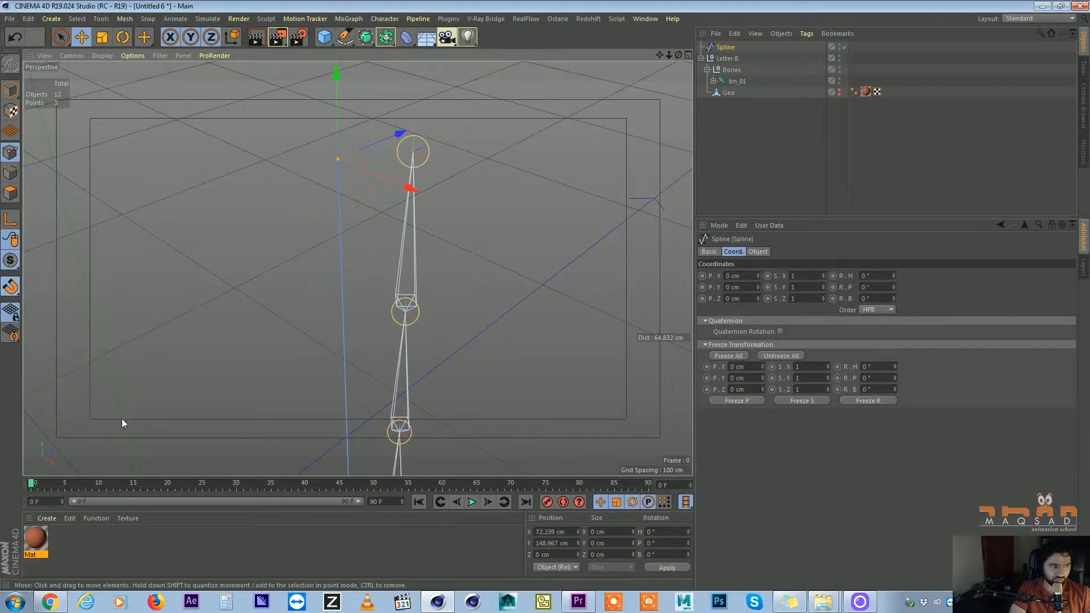
drag(336, 164, 413, 152)
Snap the spline's middle point onto the nearby joint bn_04 at 63 cm in Y
alt+right_drag(415, 258, 354, 316)
alt+middle_drag(355, 320, 348, 252)
alt+right_drag(339, 265, 411, 264)
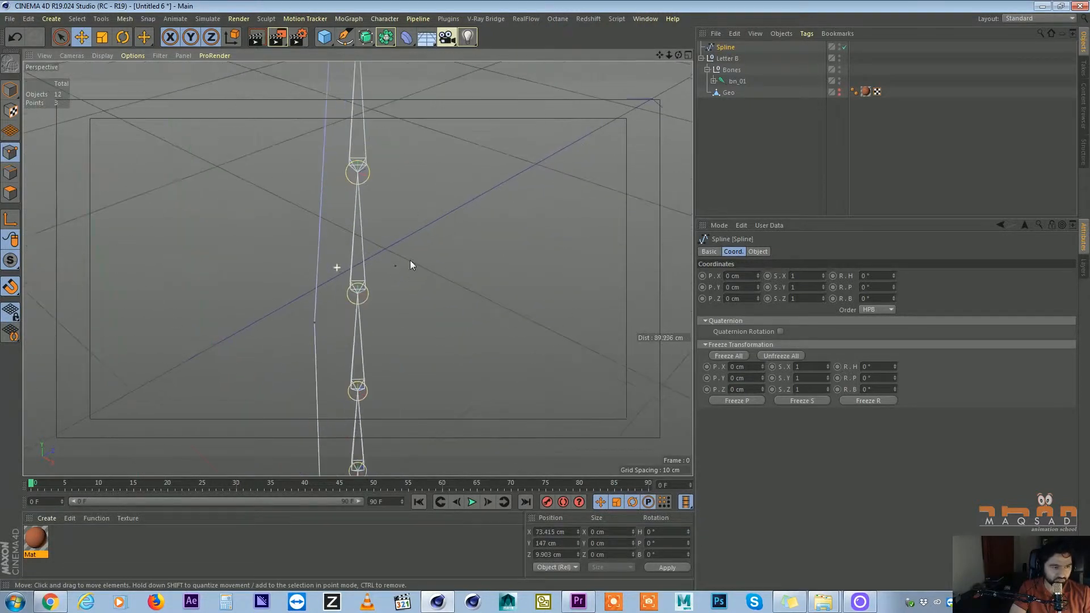
click(318, 325)
drag(336, 331, 357, 295)
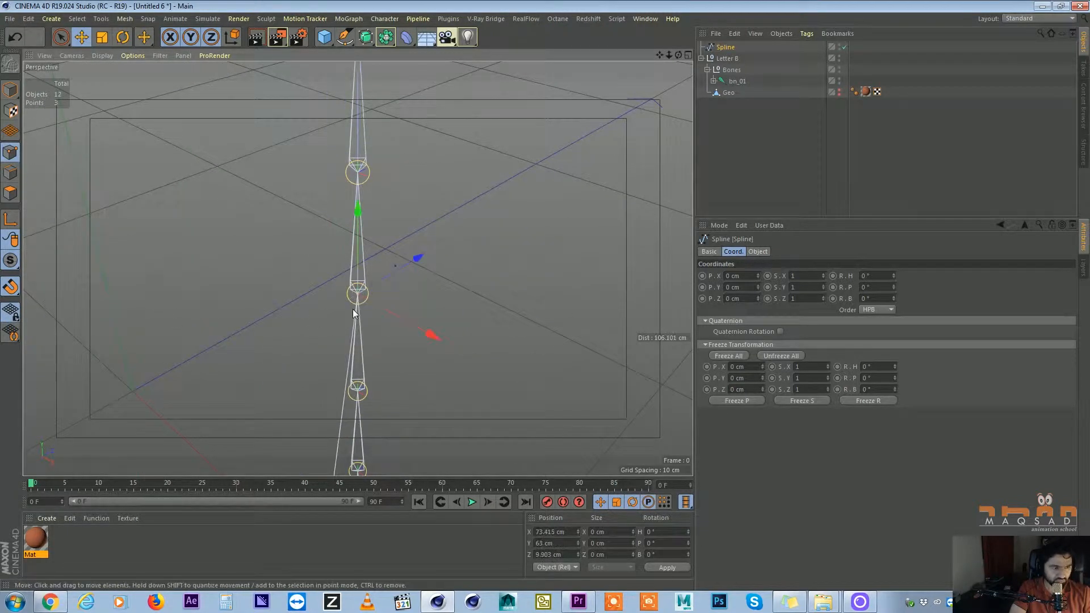
Snap the spline's lowest point onto the base joint bn_01
alt+middle_drag(350, 426, 331, 237)
drag(328, 334, 343, 314)
alt+right_drag(327, 306, 176, 244)
alt+middle_drag(176, 243, 186, 354)
Make the Spline a child of the Letter B null and collapse the Bones hierarchy
alt+drag(475, 249, 431, 224)
drag(728, 50, 732, 59)
alt+drag(527, 170, 523, 180)
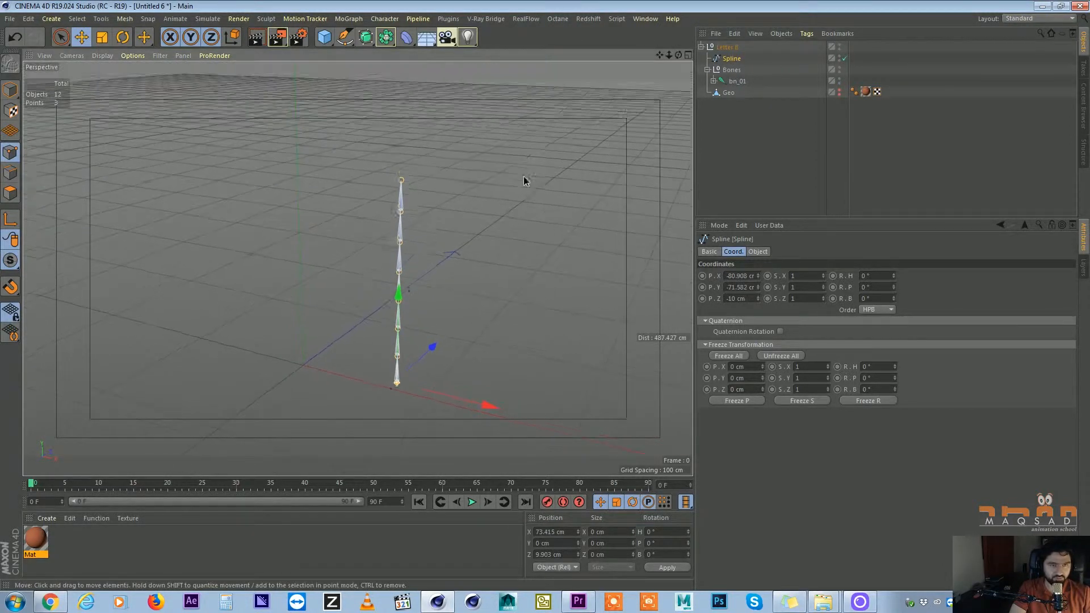
click(707, 69)
alt+drag(581, 128, 592, 136)
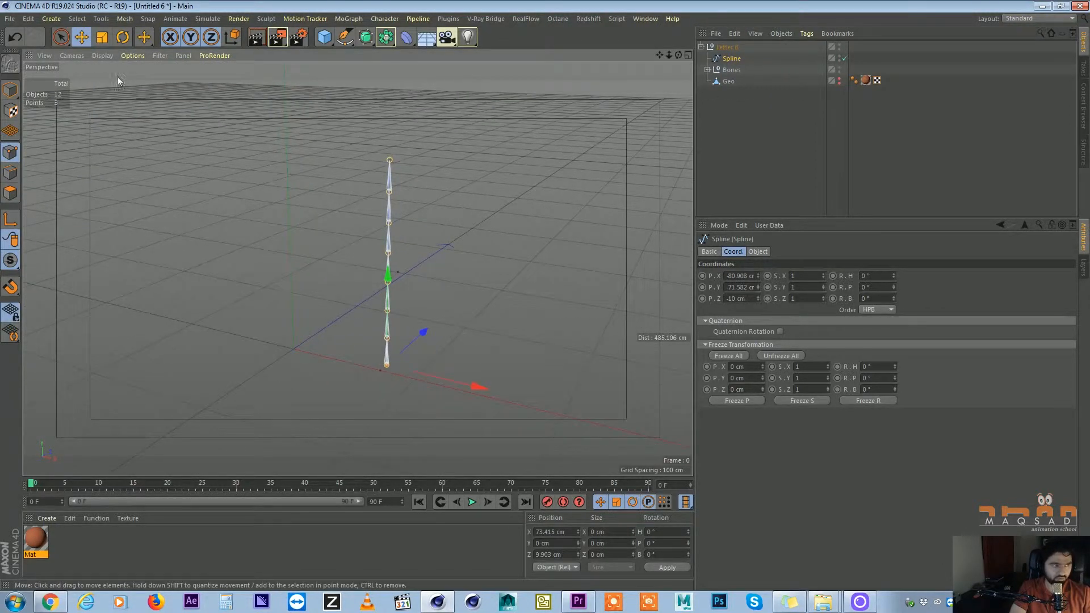
Make the Geo mesh visible in the perspective view
click(160, 55)
click(853, 100)
click(837, 79)
alt+drag(363, 290, 404, 268)
alt+right_drag(403, 268, 356, 271)
Add a Rectangle spline and orient it flat on the ground plane beneath the letter
drag(326, 39, 457, 135)
alt+drag(488, 210, 406, 210)
alt+right_drag(406, 210, 368, 213)
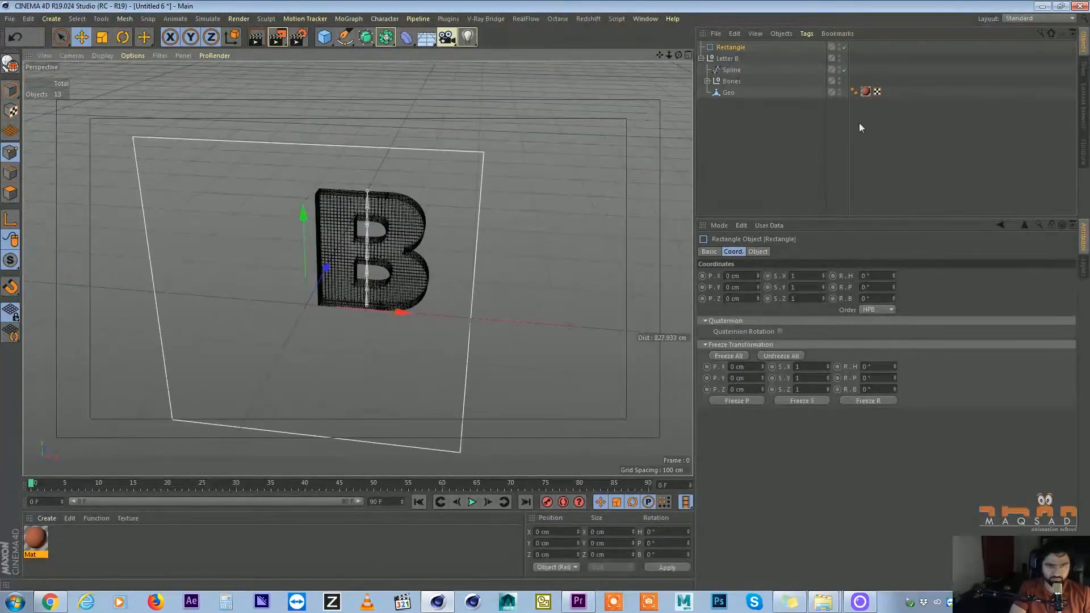
click(758, 252)
click(794, 319)
click(789, 347)
alt+drag(383, 249, 342, 301)
Make the rectangle editable and move its points to frame the letter's base, about 166 by 54 cm
key(c)
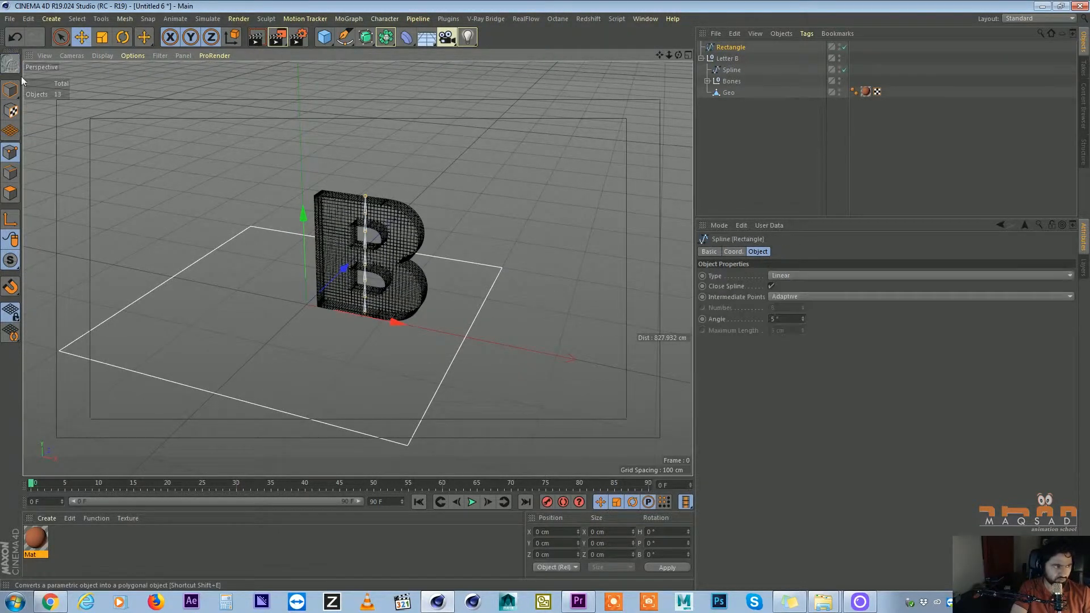
drag(64, 38, 108, 78)
alt+drag(218, 230, 128, 416)
scroll(235, 216, down, 3)
drag(233, 295, 352, 278)
drag(484, 162, 386, 425)
drag(463, 273, 442, 277)
drag(562, 264, 476, 275)
drag(224, 234, 307, 298)
drag(346, 263, 446, 247)
alt+drag(370, 244, 452, 237)
Center the rectangle spline's axis in the middle of its shape
click(11, 90)
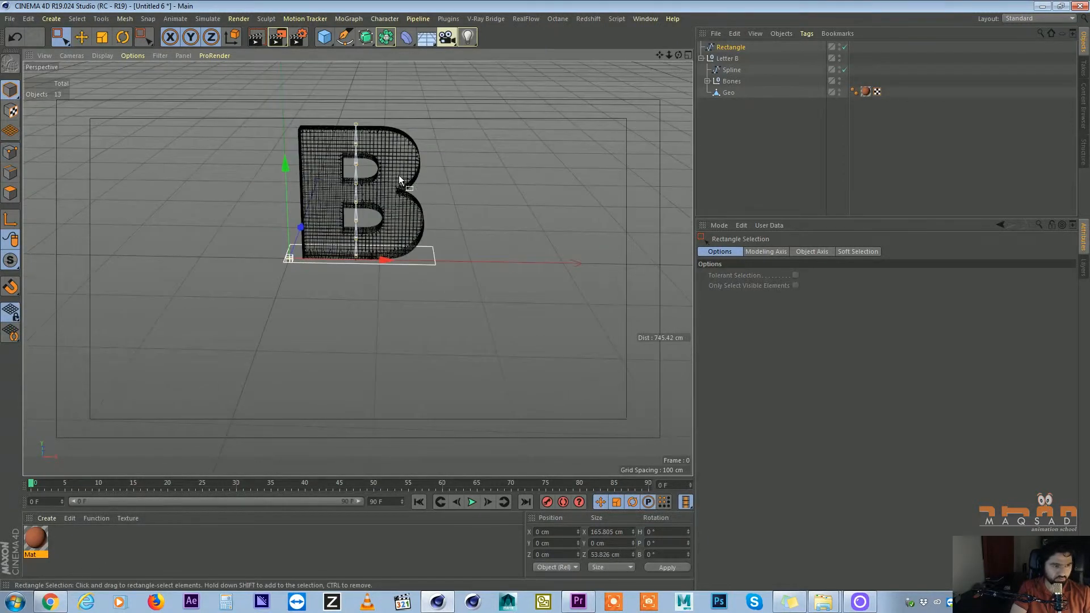
click(125, 19)
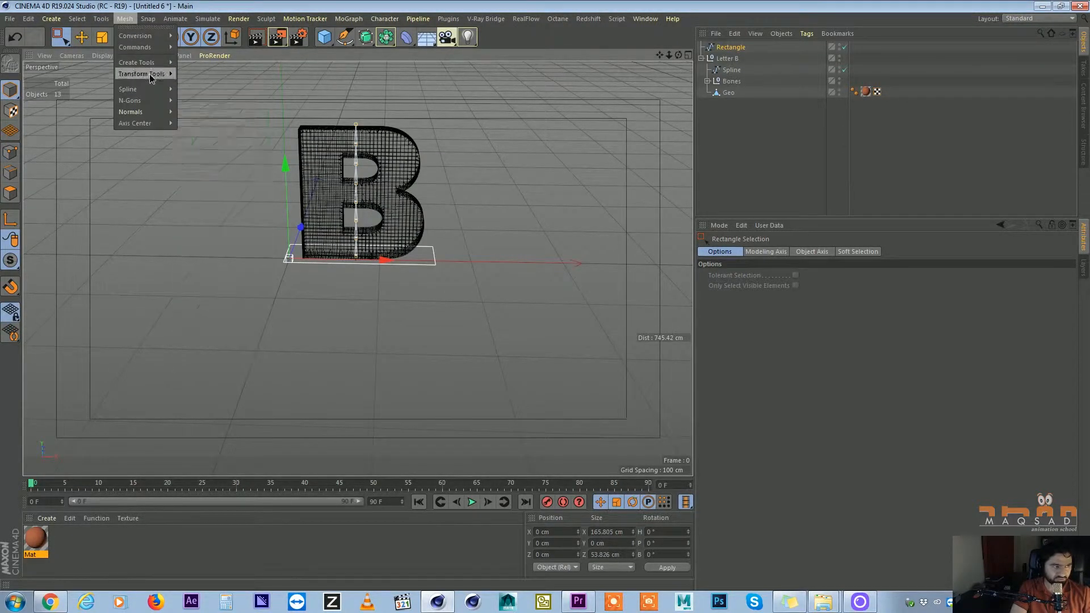
mouse_move(155, 125)
click(214, 143)
alt+drag(404, 226, 341, 224)
alt+right_drag(341, 224, 390, 216)
alt+drag(389, 216, 573, 187)
Place the rectangle inside Letter B and group it under a null named Controlers
drag(731, 47, 730, 63)
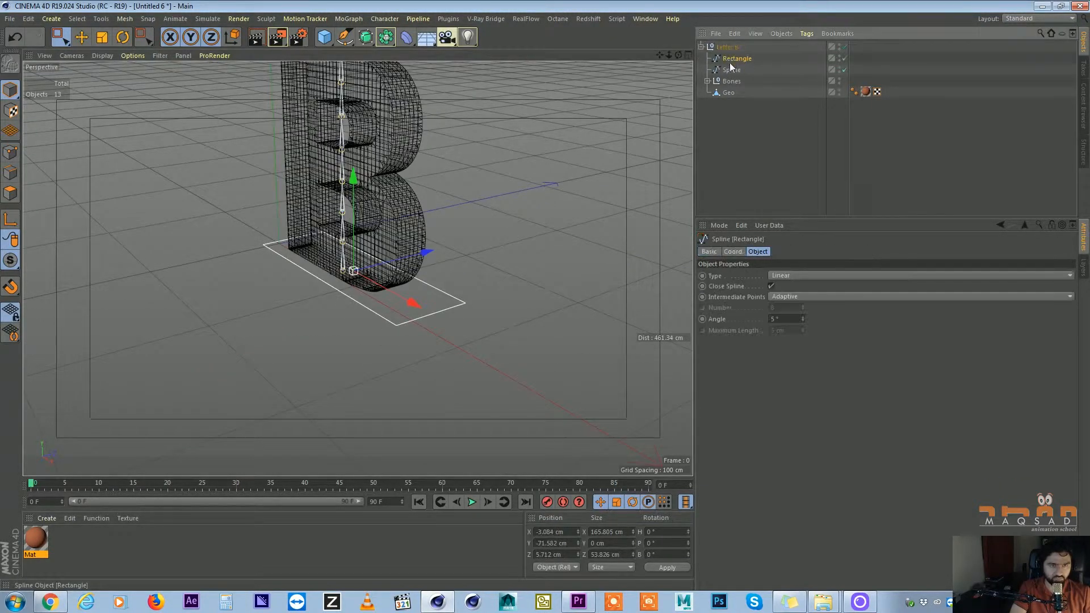
key(alt+g)
double_click(732, 59)
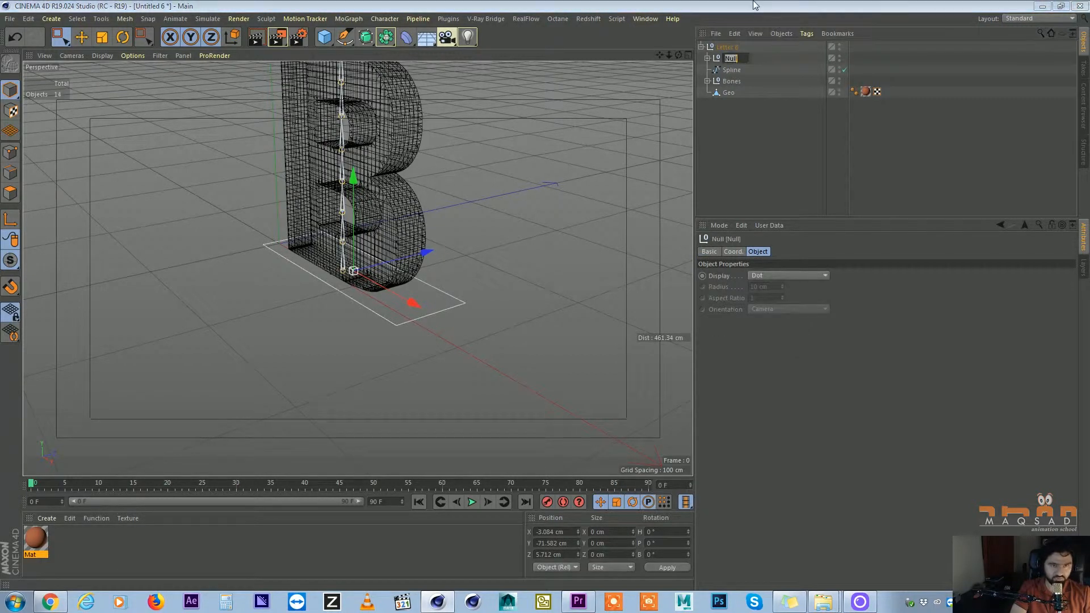
text(Controle)
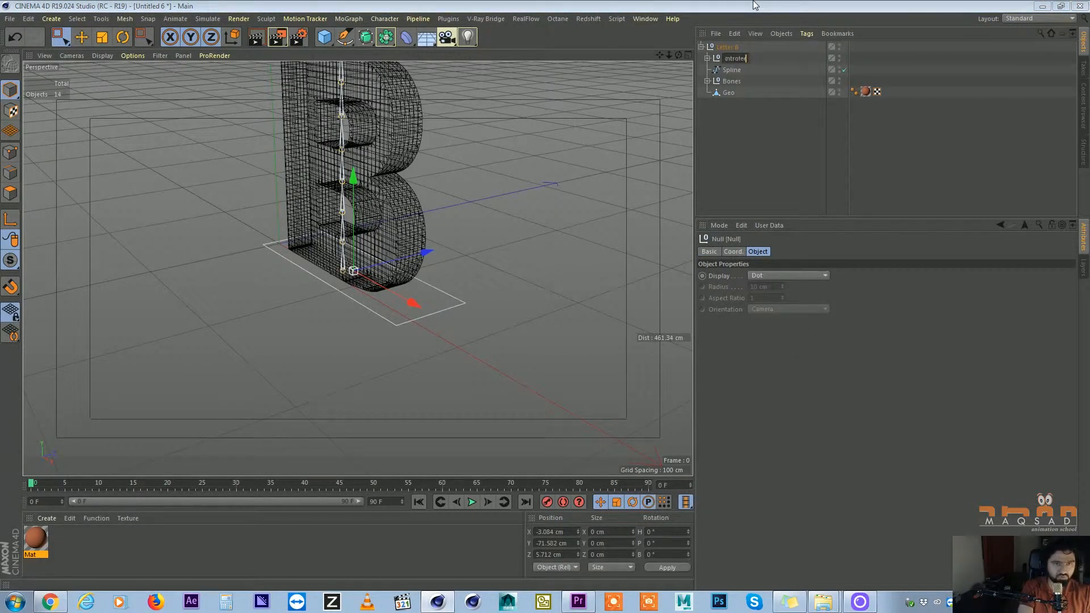
text(rs)
key(Return)
click(707, 58)
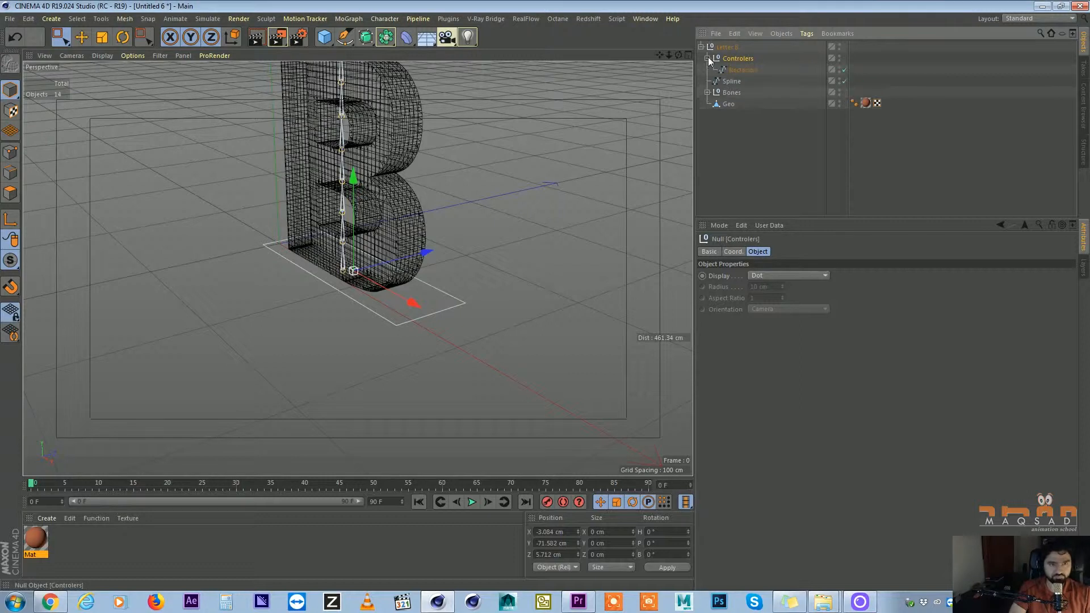
Freeze all coordinates of every object in the scene and save the file as FlexibleRig.c4d
click(743, 69)
click(731, 252)
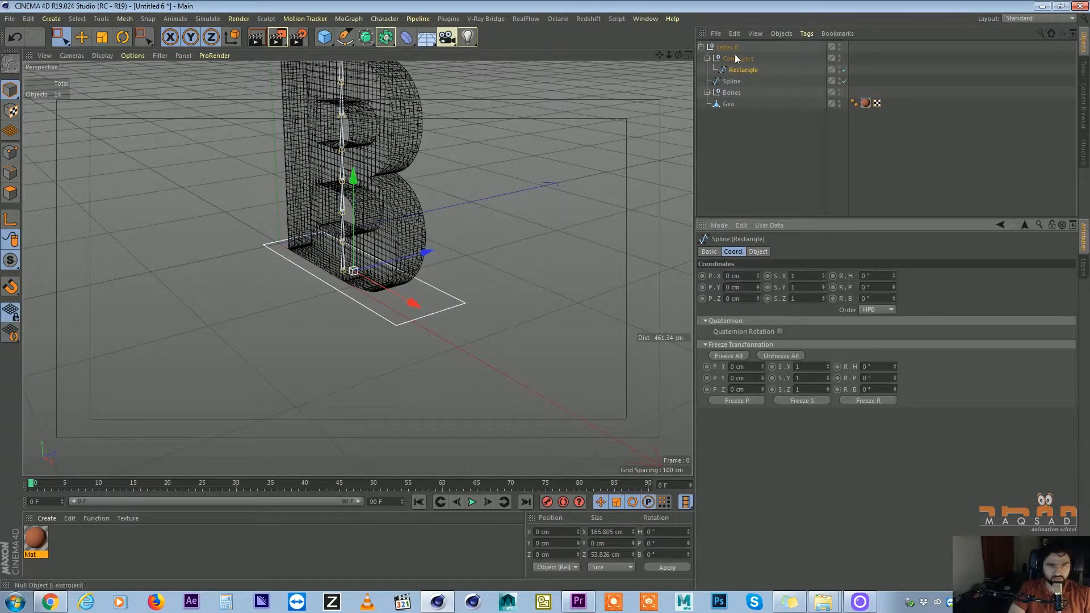
key(ctrl+a)
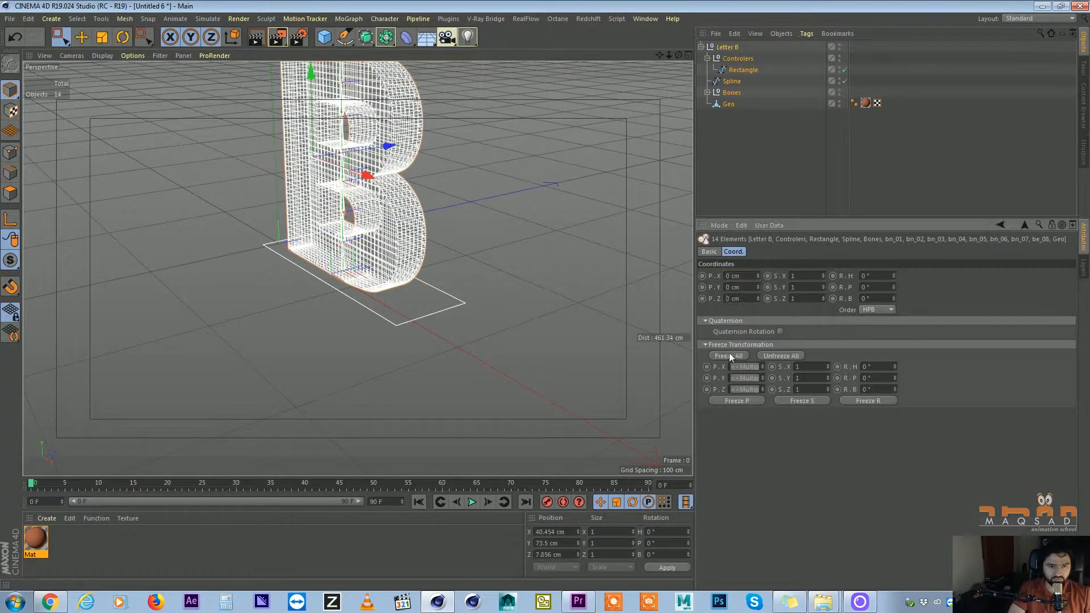
click(762, 134)
alt+drag(386, 224, 478, 235)
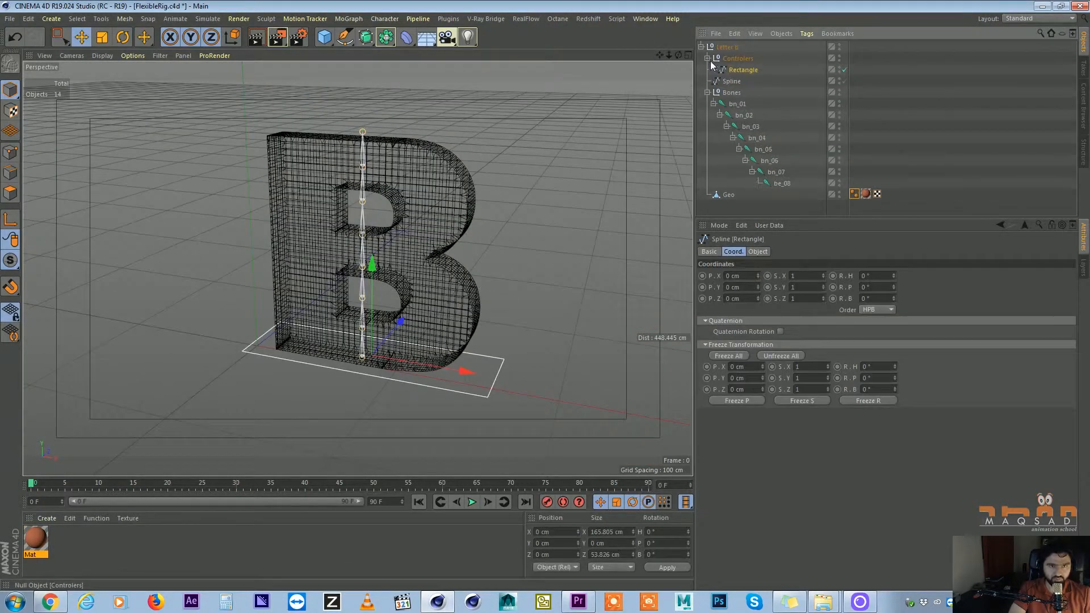
Add an IK-Spline tag to the first joint bn_01
click(733, 104)
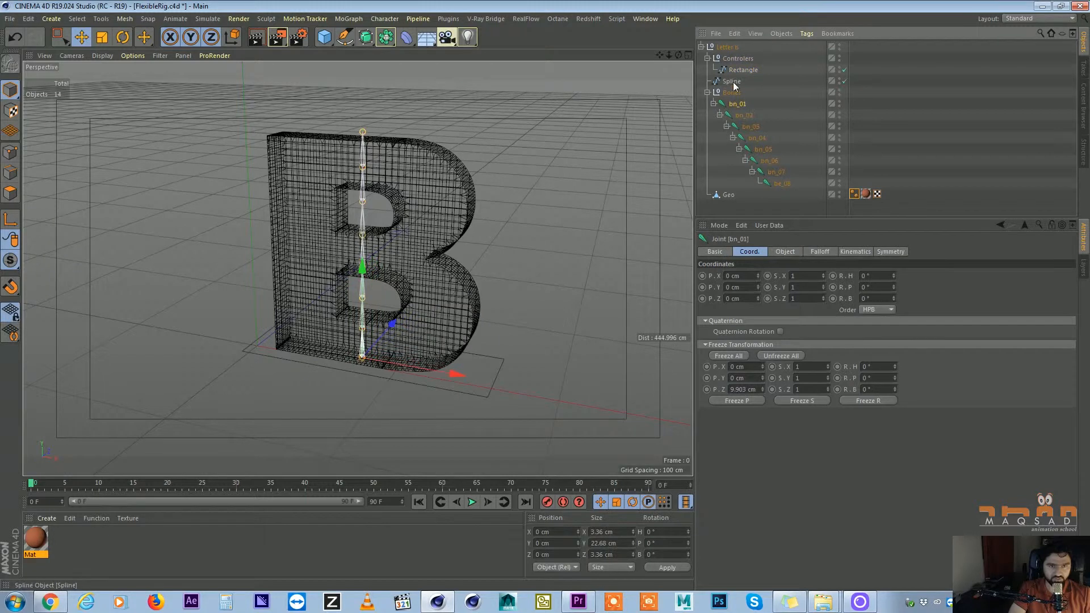
right_click(737, 106)
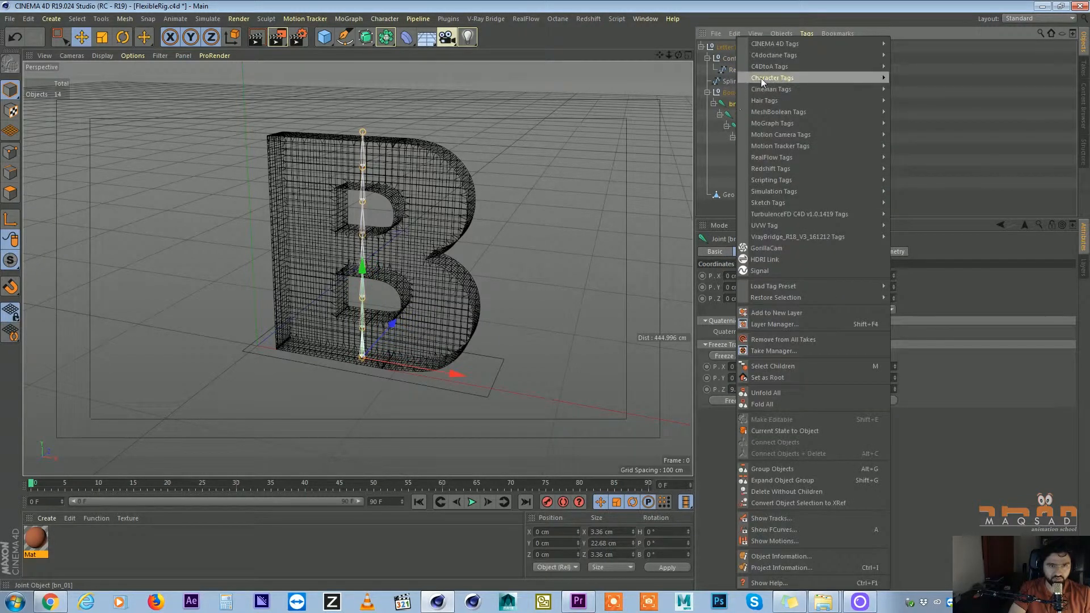
mouse_move(798, 78)
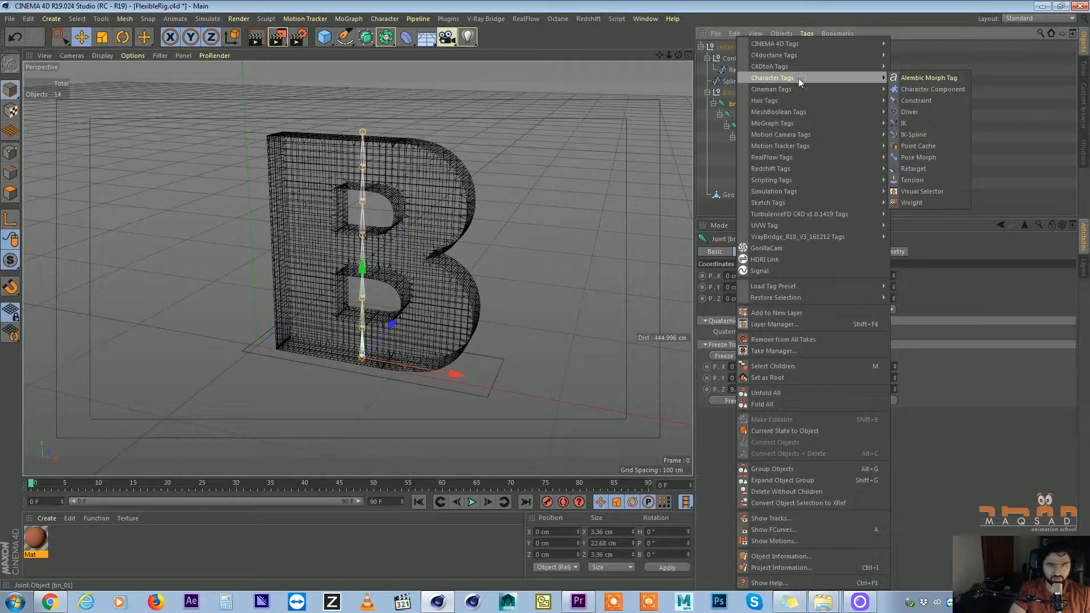
click(913, 134)
alt+drag(565, 124, 463, 177)
Assign Spline as the IK-Spline tag's spline and be_08 as its end joint
click(732, 81)
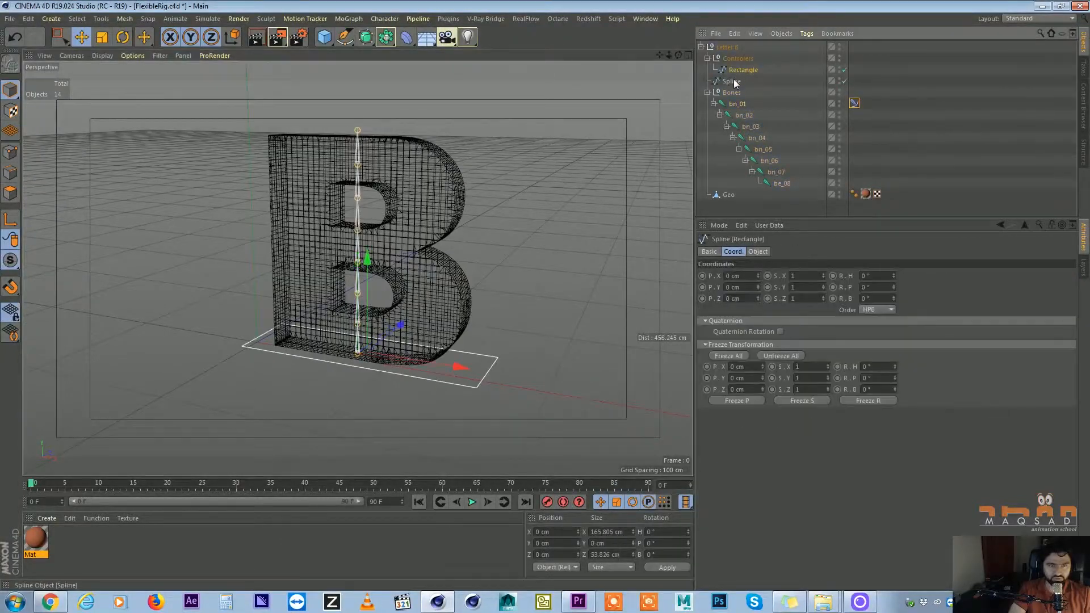
click(854, 103)
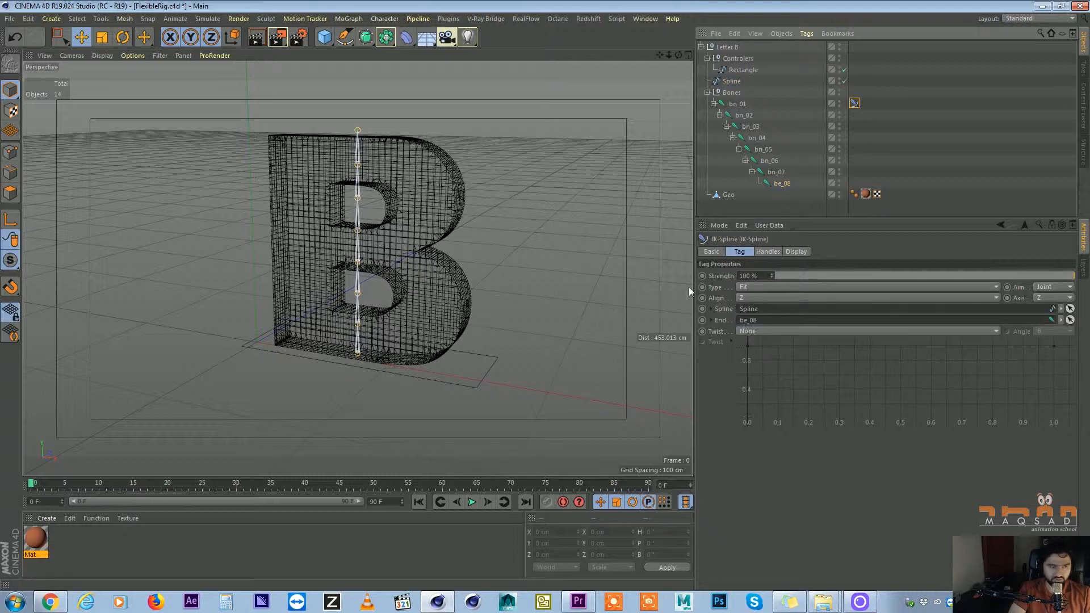
mouse_move(511, 223)
alt+mouse_down()
mouse_move(445, 224)
mouse_move(528, 219)
mouse_move(482, 204)
mouse_move(522, 210)
alt+mouse_up()
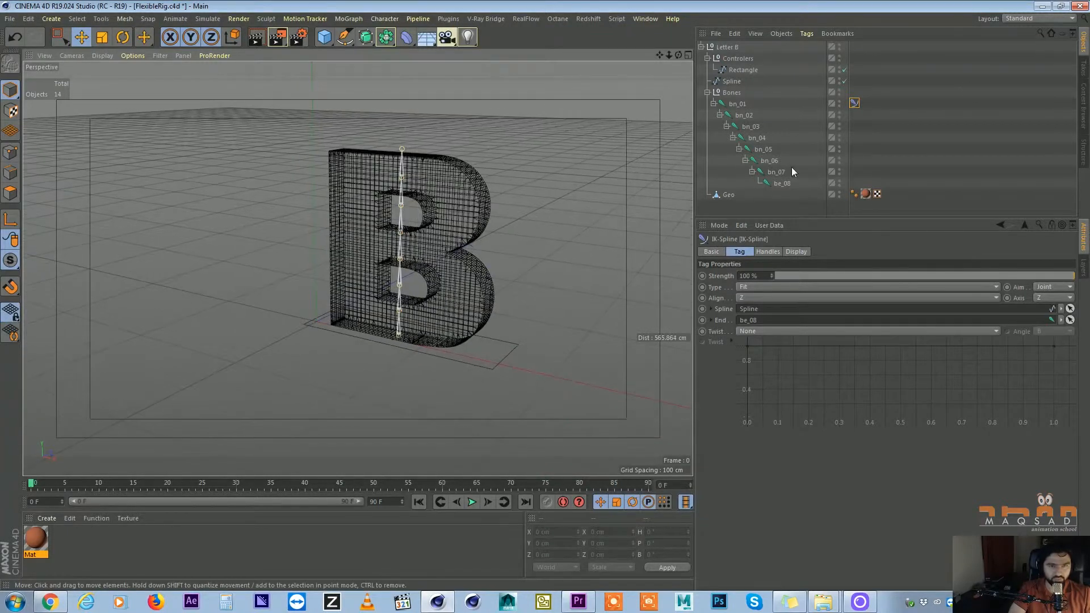
Add three IK-Spline handles with indices 0, 1 and 2 and create a controlling null for each
click(768, 252)
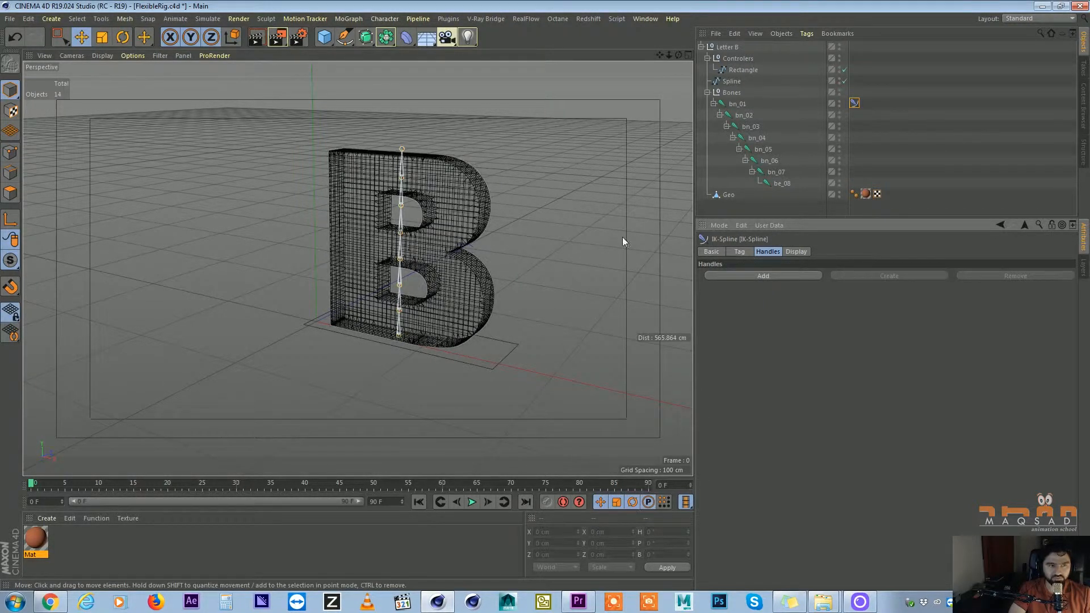
click(774, 276)
click(781, 277)
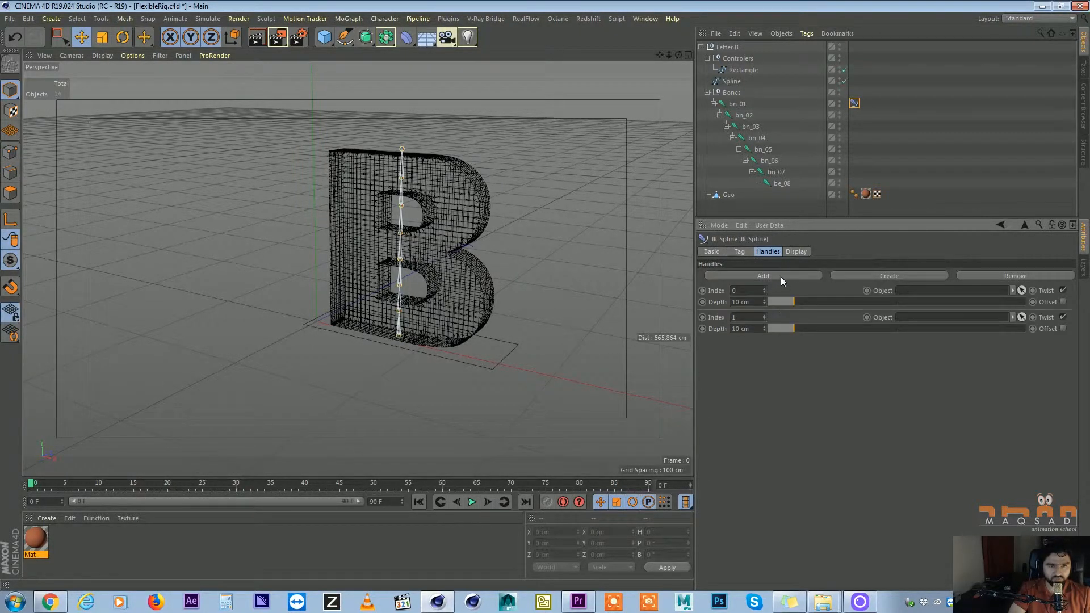
click(781, 278)
alt+drag(554, 276, 522, 284)
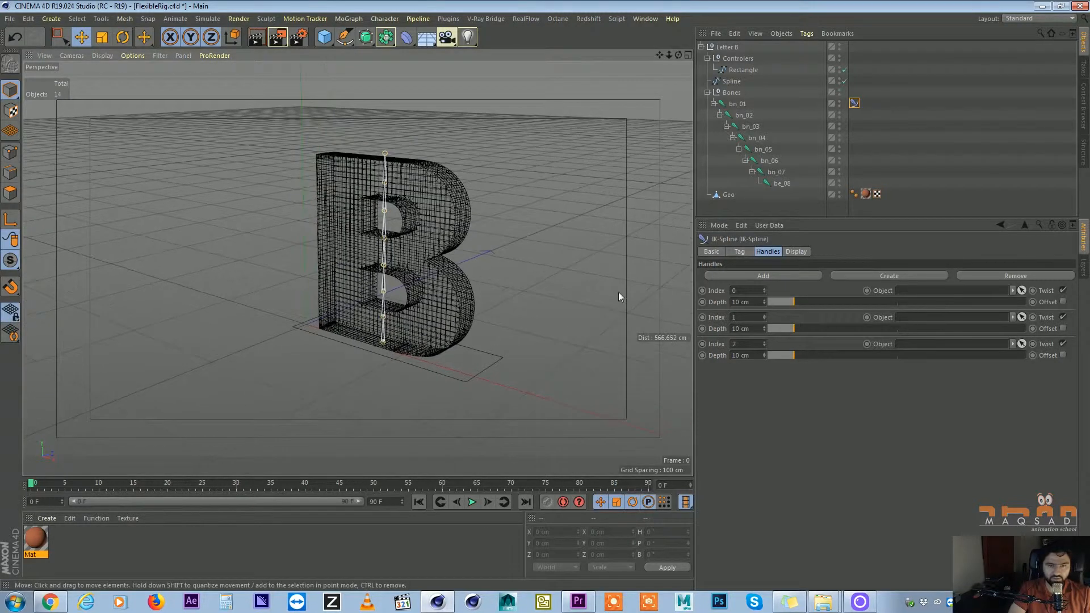
click(907, 278)
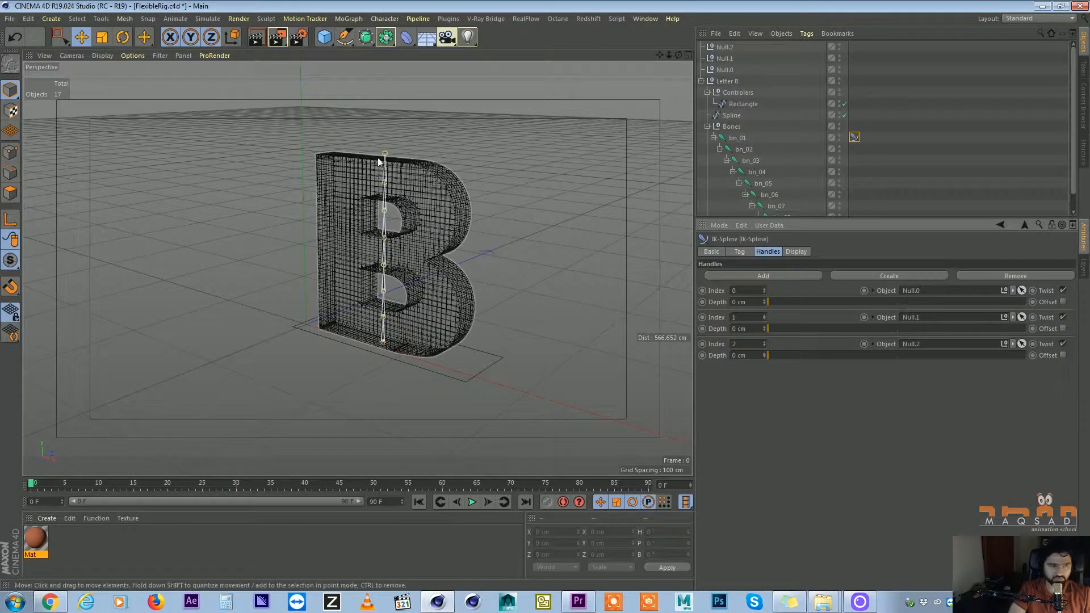
alt+middle_drag(398, 290, 424, 300)
Select each handle null in turn, try moving the base handle Null.0, and undo the move
click(725, 69)
alt+drag(466, 255, 387, 309)
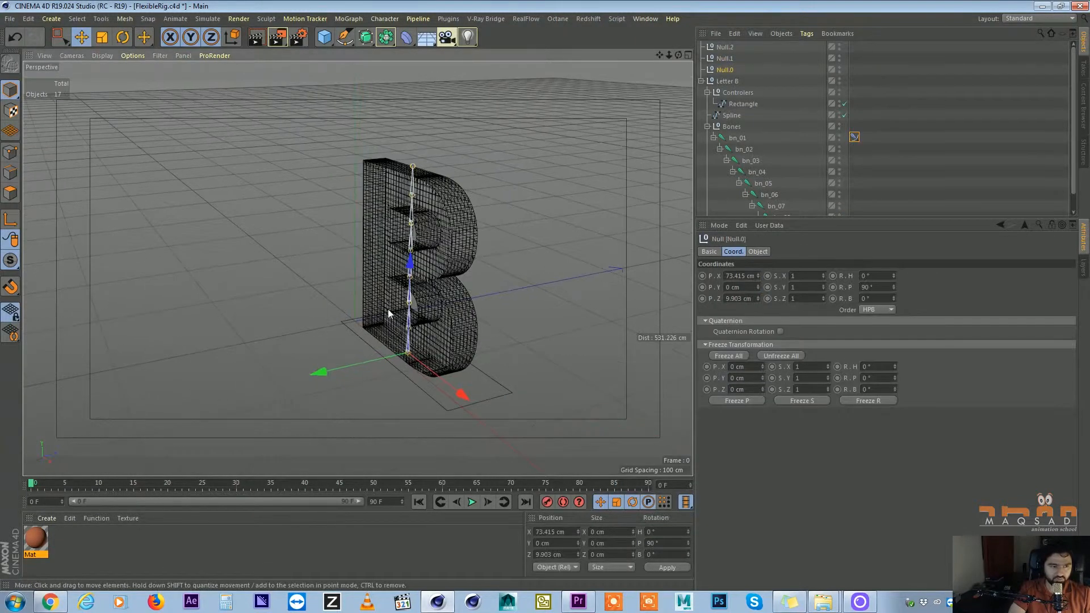
click(730, 47)
click(729, 58)
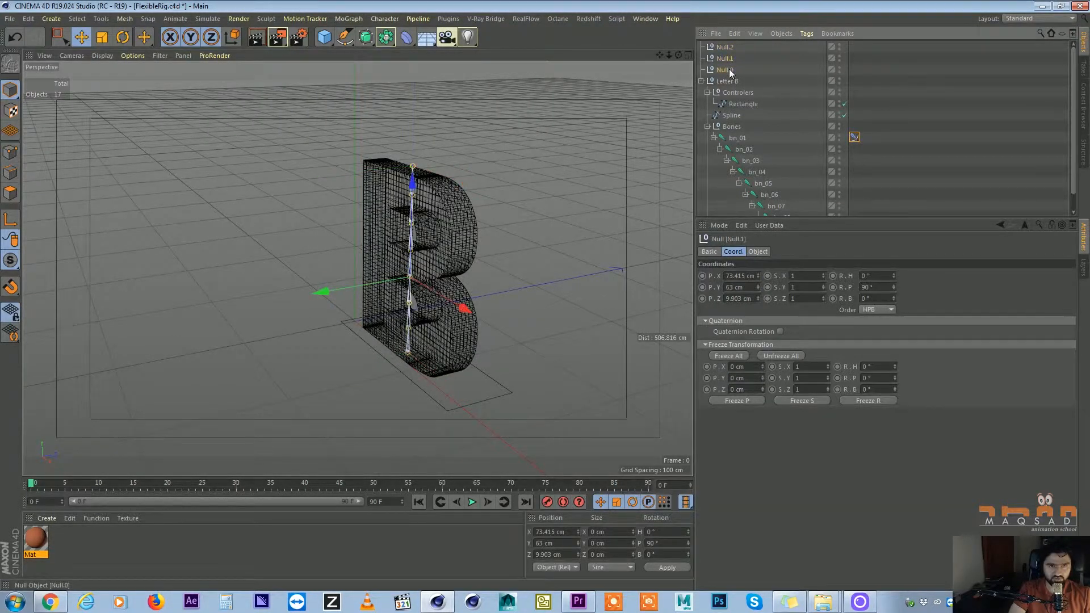
click(729, 69)
scroll(379, 265, down, 3)
alt+drag(380, 265, 396, 333)
key(ctrl+z)
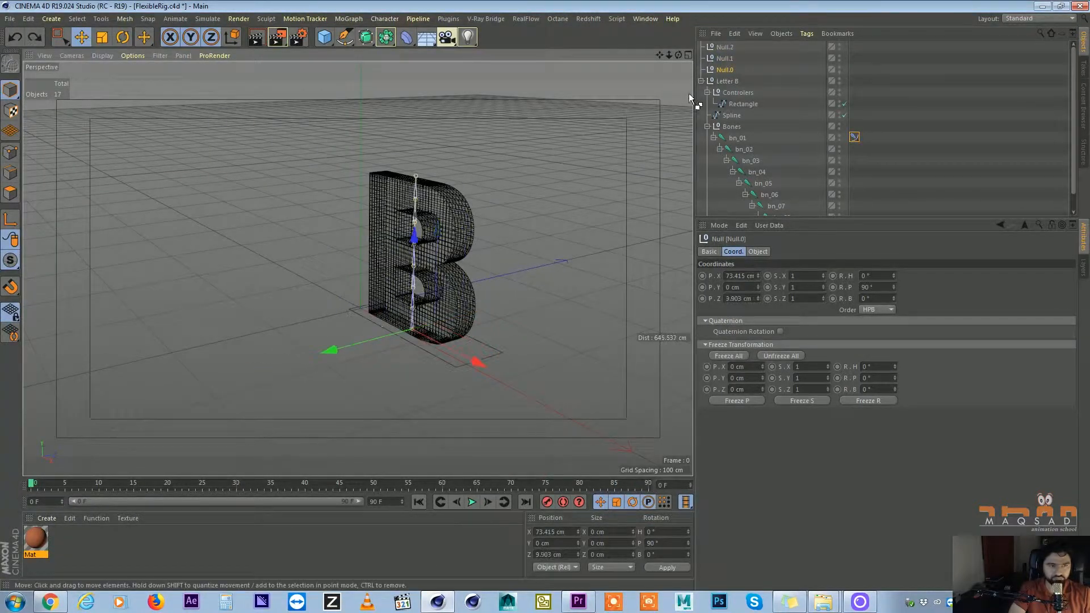
click(727, 71)
alt+drag(500, 244, 440, 248)
drag(349, 326, 498, 326)
key(ctrl+z)
Set the display shape of the three handle nulls Null.0, Null.1 and Null.2 to Circle
click(730, 59)
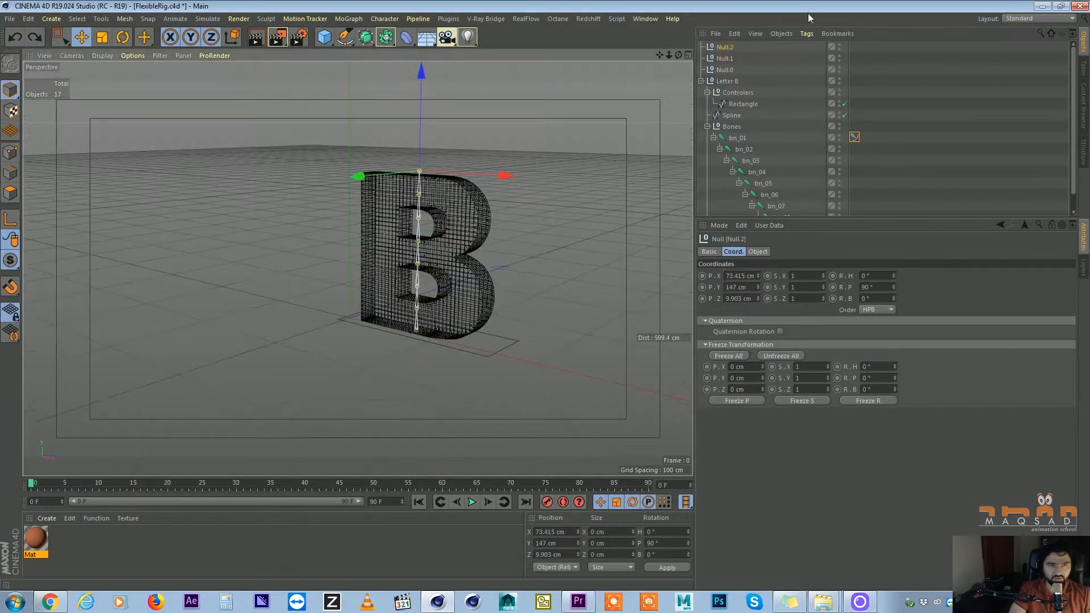
shift+click(725, 68)
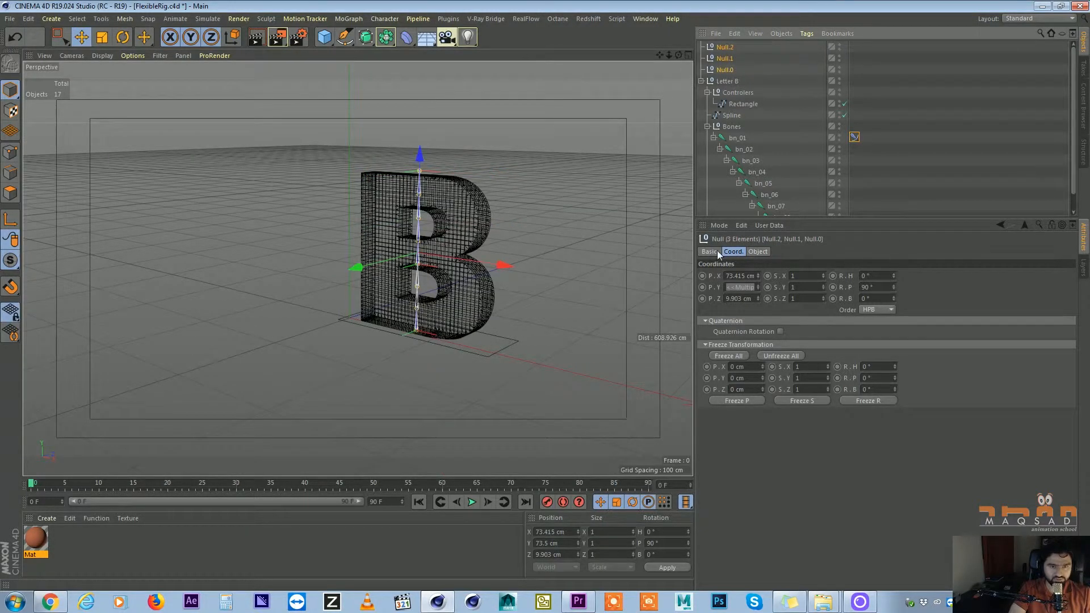
click(756, 254)
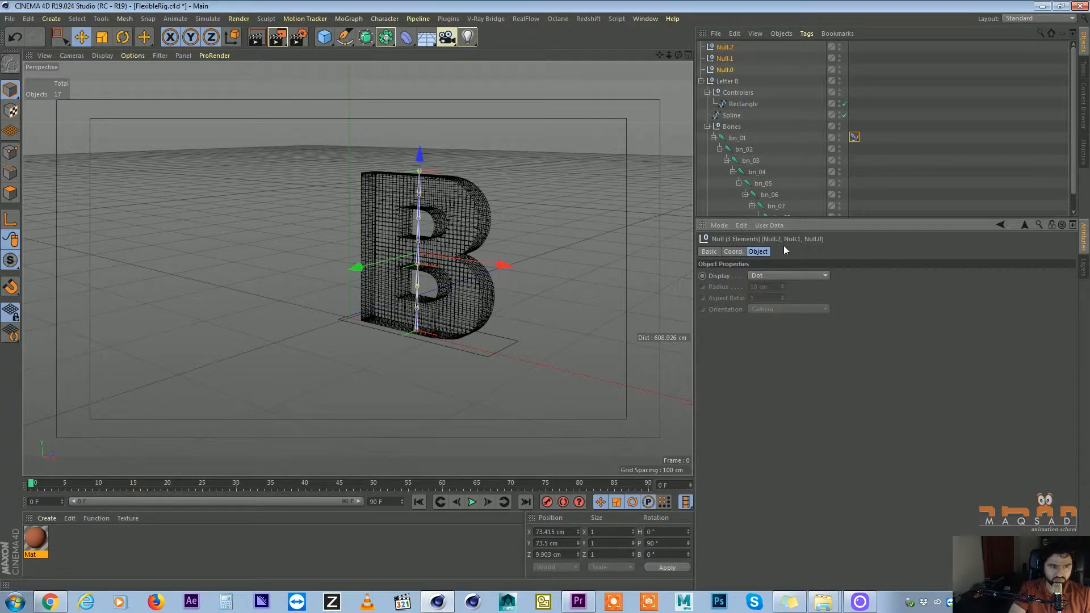
click(757, 276)
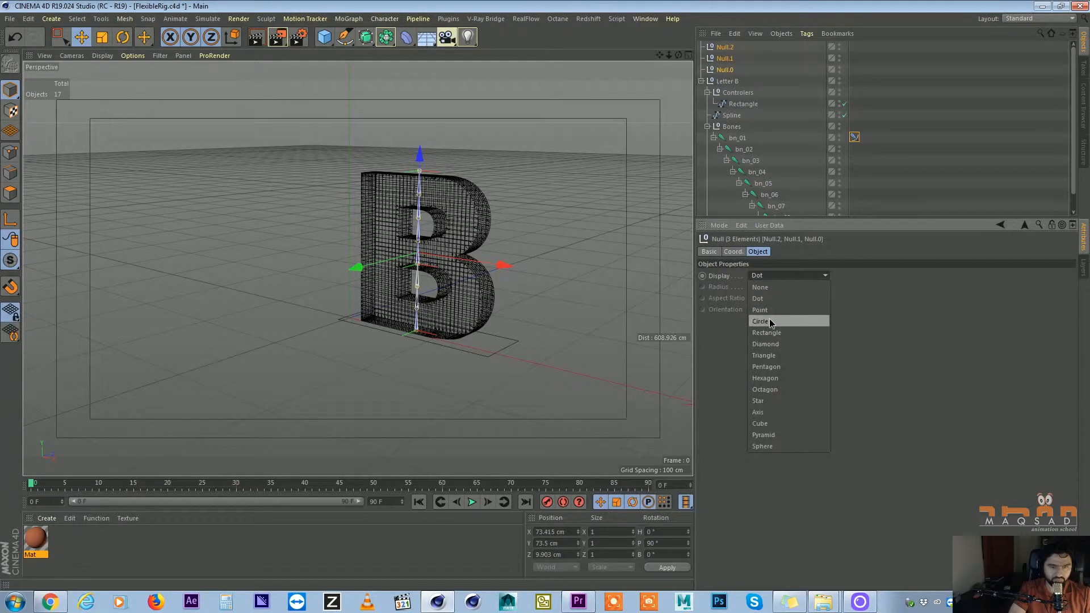
click(769, 318)
alt+drag(486, 216, 457, 223)
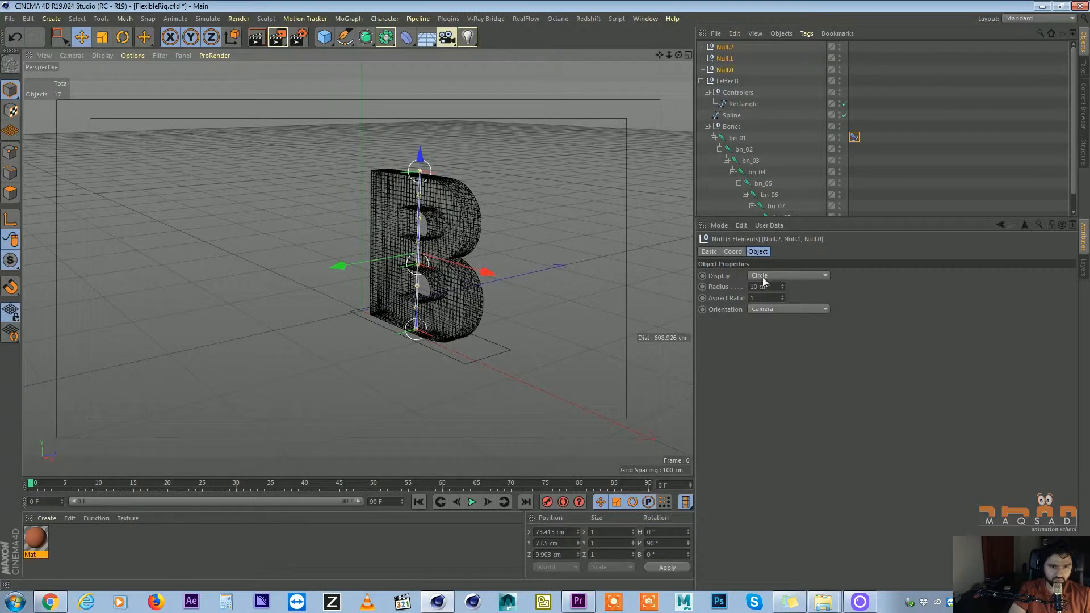
Set the three handle circles' orientation to XY and their radius to 65 cm
click(771, 310)
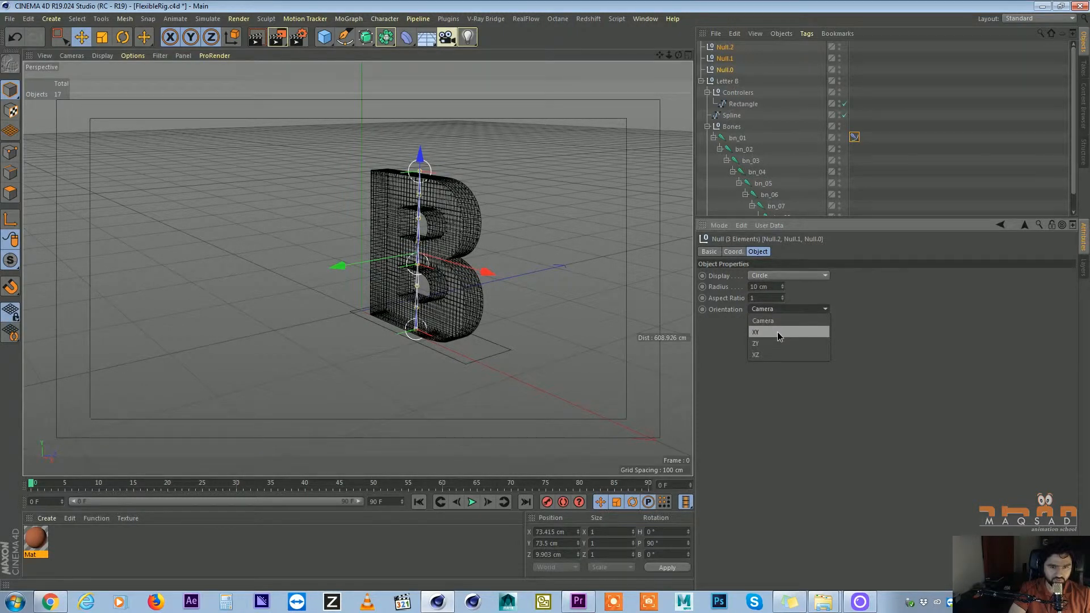
click(777, 331)
click(485, 217)
click(725, 70)
ctrl+click(724, 46)
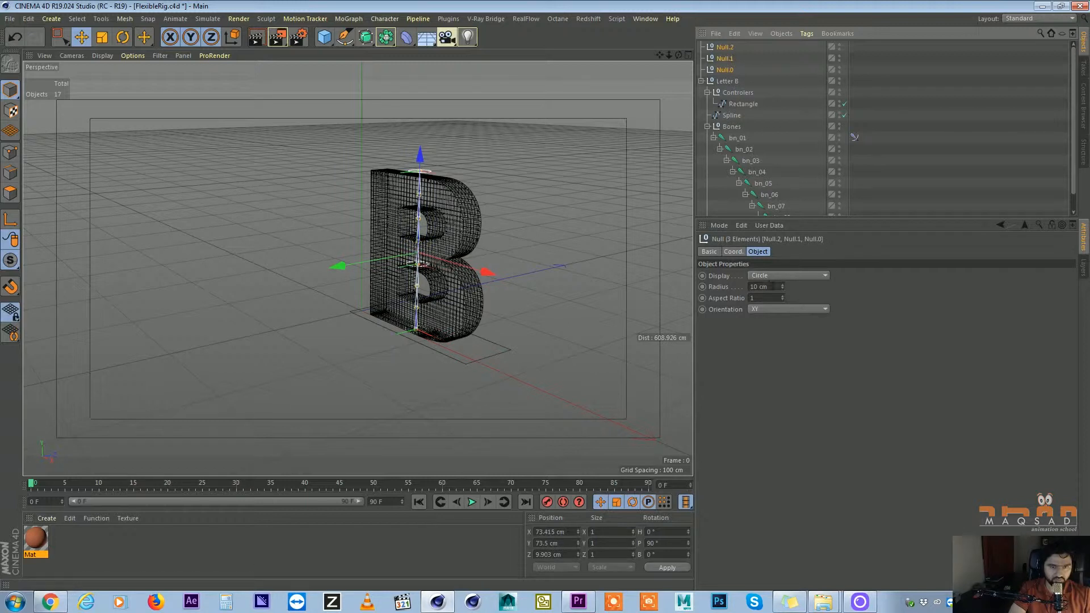
drag(785, 289, 785, 267)
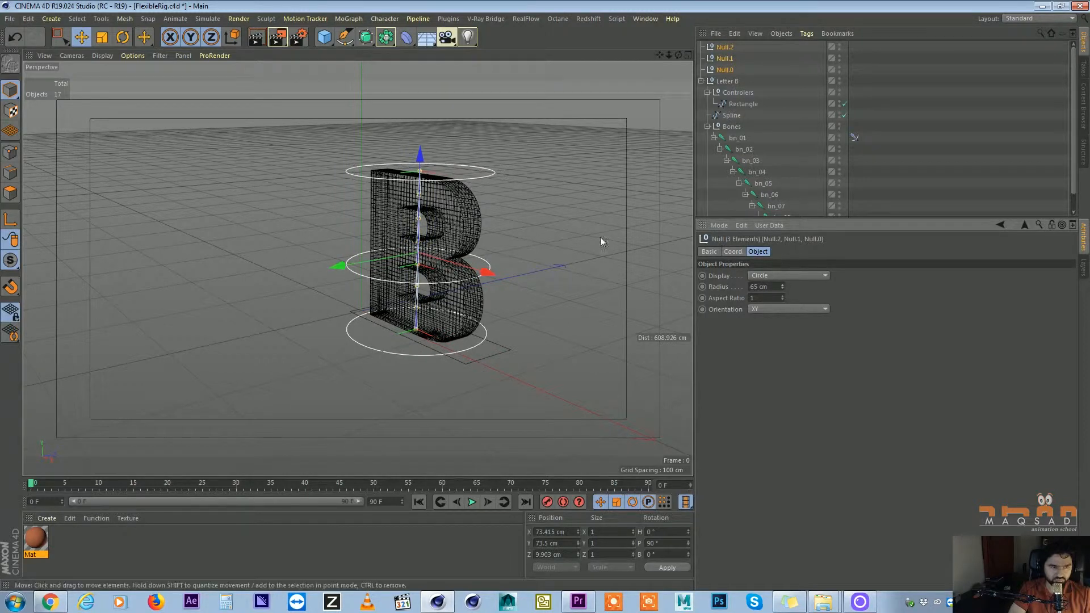
click(543, 230)
mouse_move(543, 229)
alt+mouse_down()
mouse_move(567, 192)
mouse_move(474, 203)
mouse_move(500, 213)
mouse_move(545, 193)
alt+mouse_up()
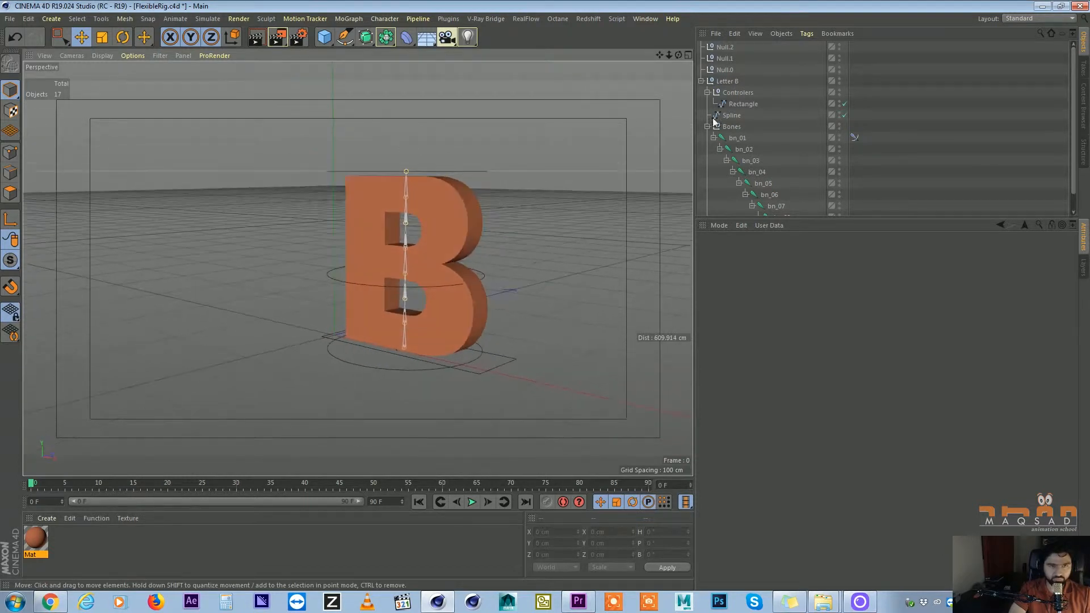
Rename the handle nulls Null.0, Null.1 and Null.2 as Lower, Mid and Upper
double_click(724, 70)
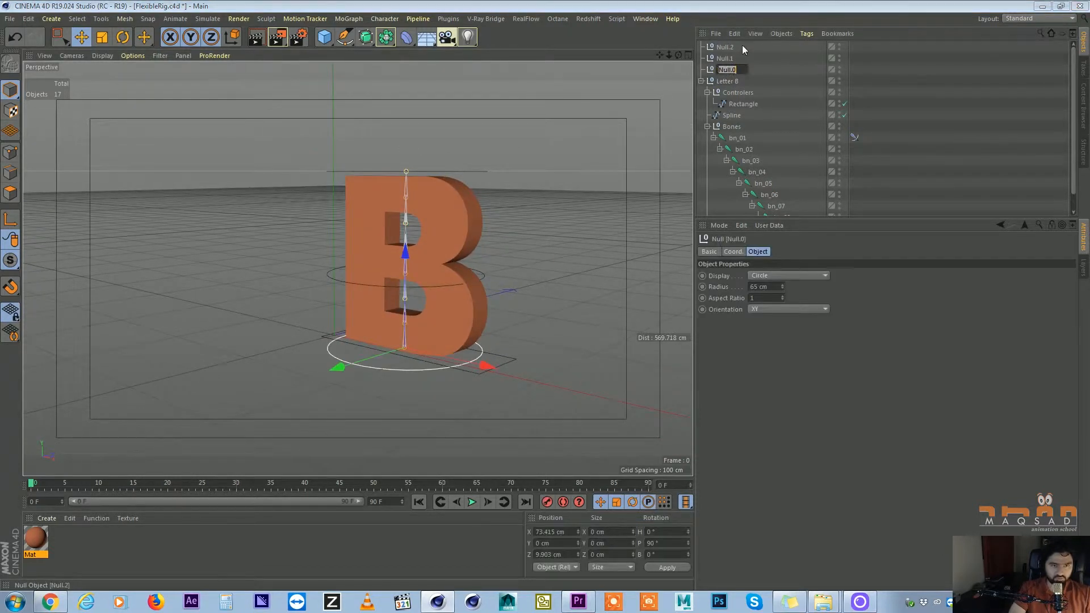
text(lower)
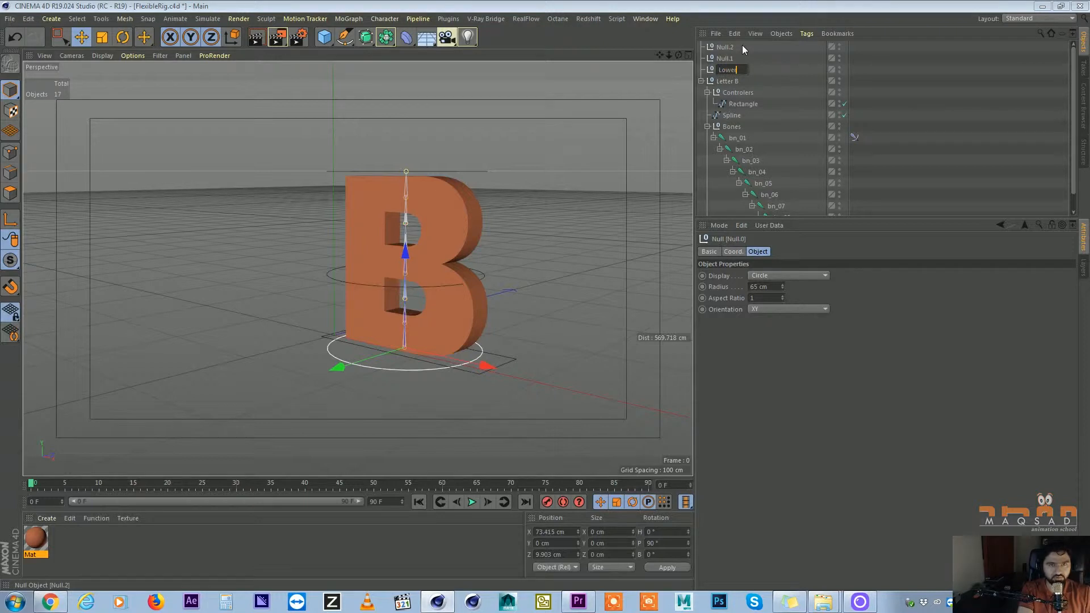
key(Return)
double_click(730, 58)
text(Mid)
key(Return)
double_click(727, 45)
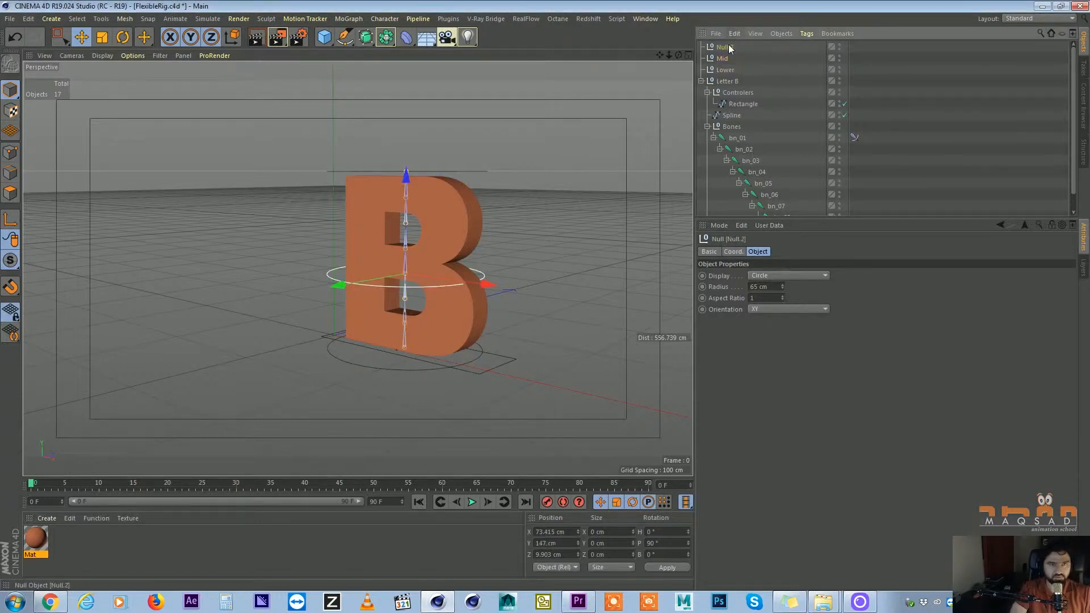
text(Upper)
key(Return)
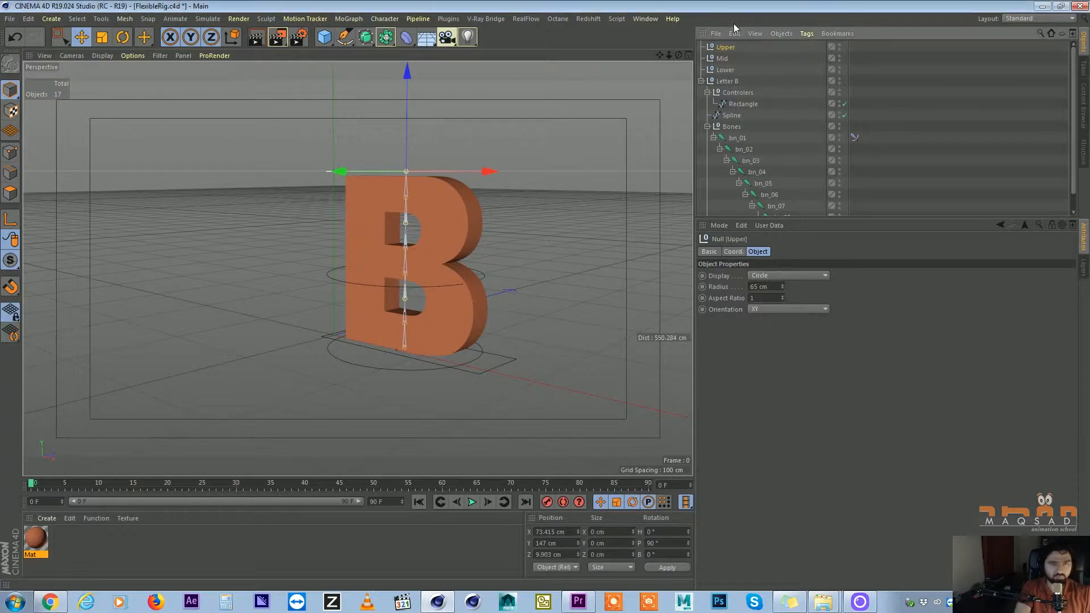
Parent the Upper, Mid and Lower nulls under the Rectangle spline and rename that spline Master
click(721, 67)
shift+click(725, 50)
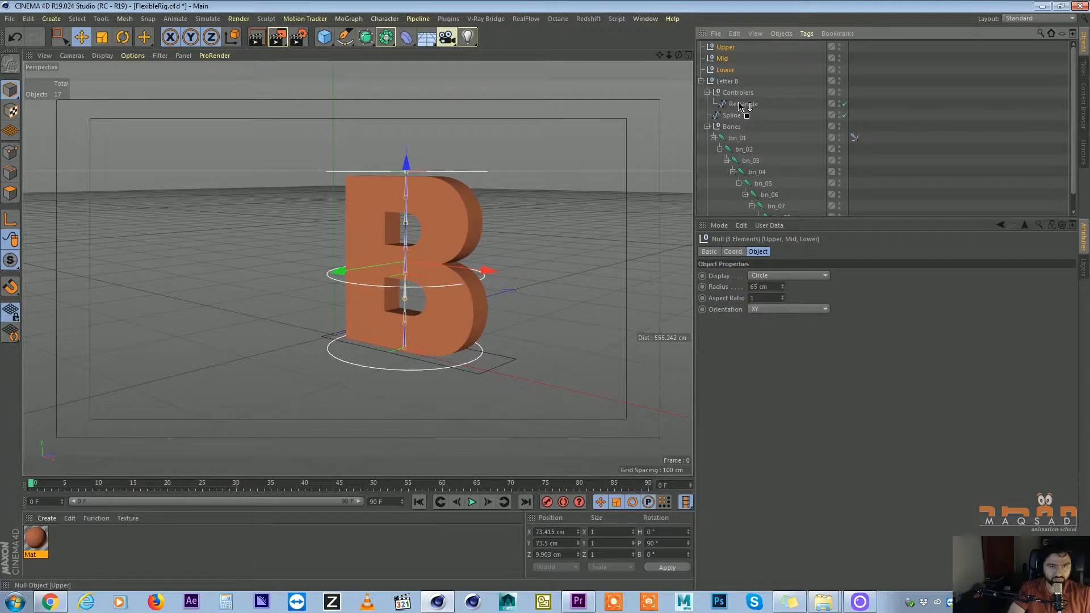
drag(742, 105, 742, 104)
double_click(744, 70)
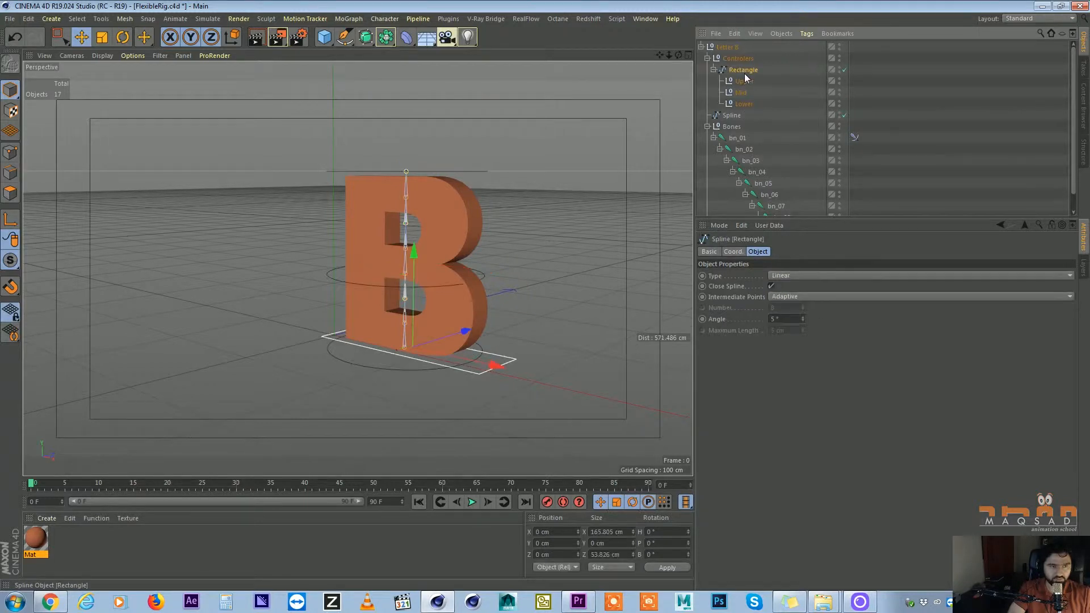
text(M)
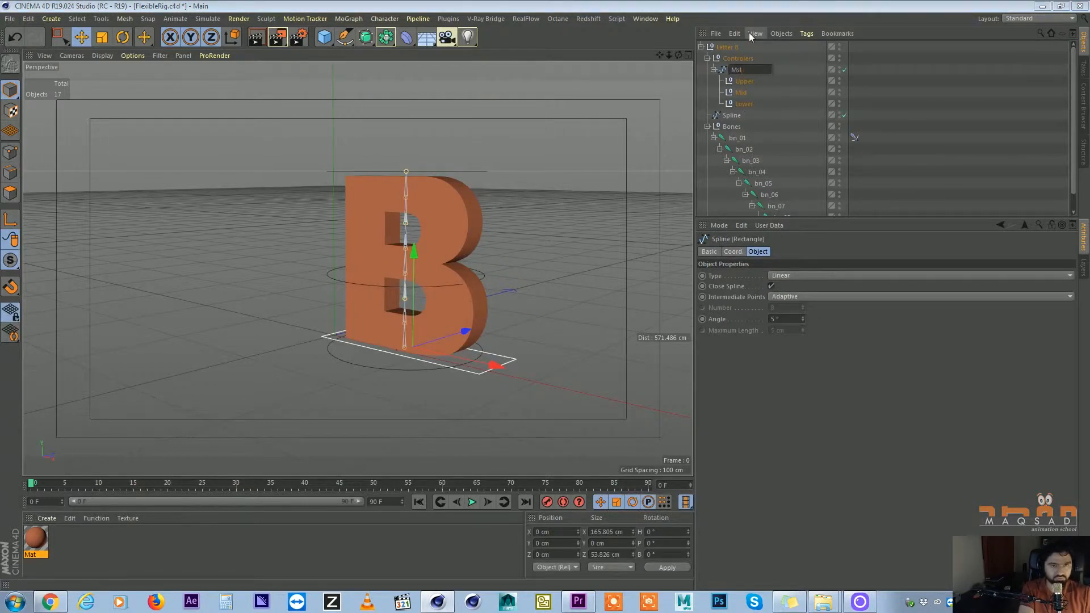
text(aster)
key(Return)
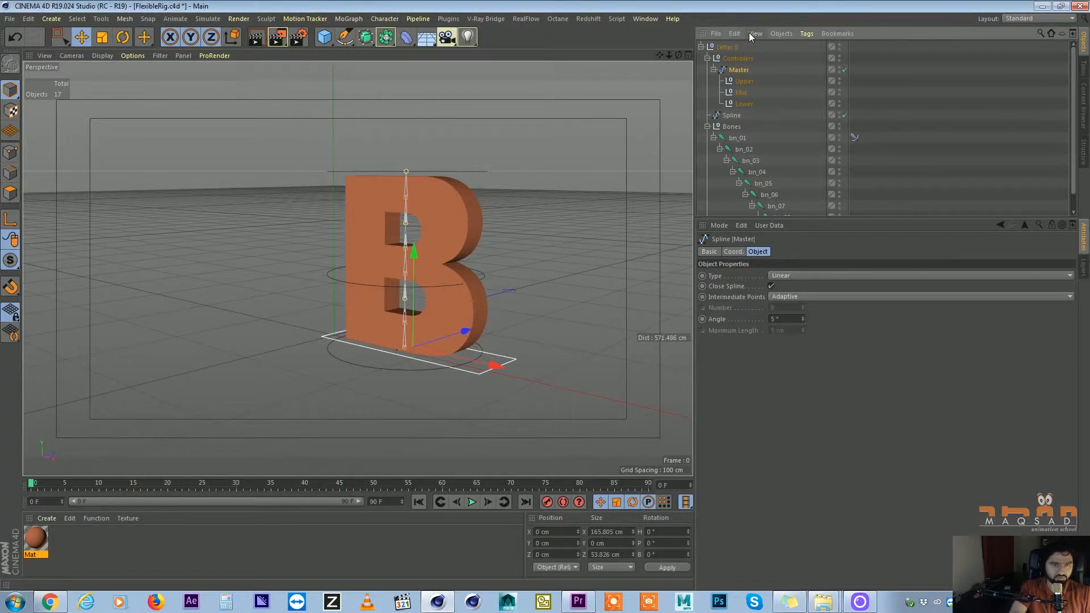
Try moving the Master controller and undo the move
key(e)
drag(489, 366, 435, 221)
key(ctrl+z)
Bind the Geo mesh to the joint chain starting at bn_01, adding a skin deformer and weights
drag(748, 221, 741, 364)
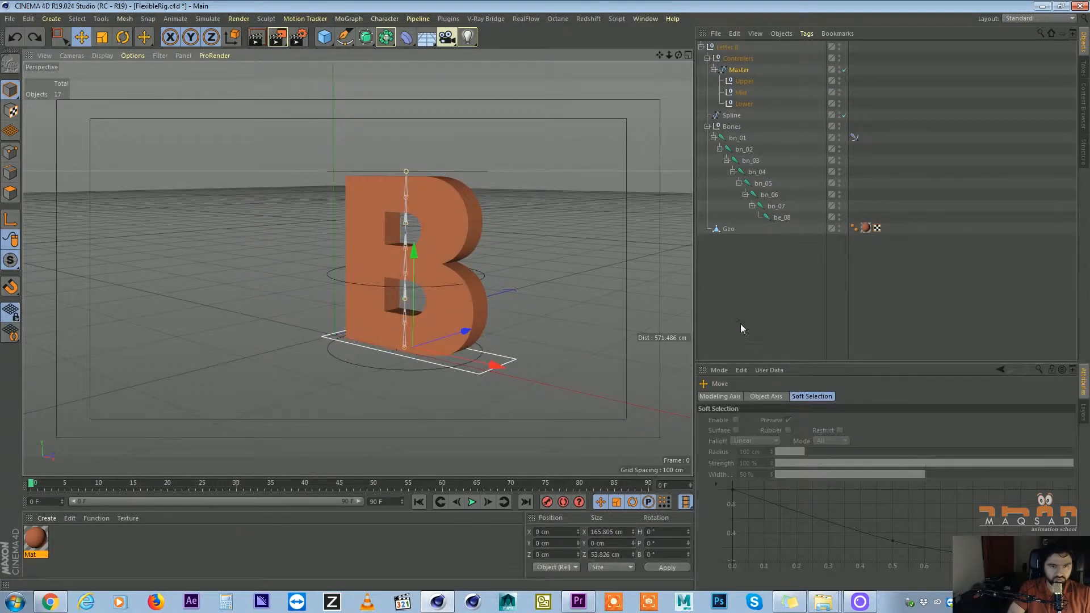
drag(739, 143, 776, 227)
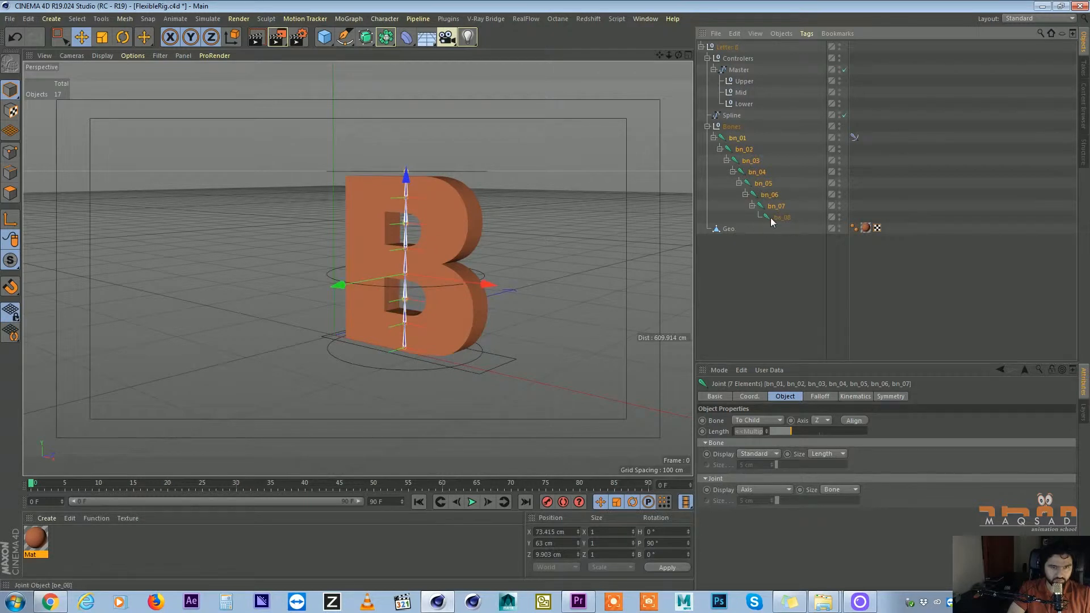
ctrl+click(728, 231)
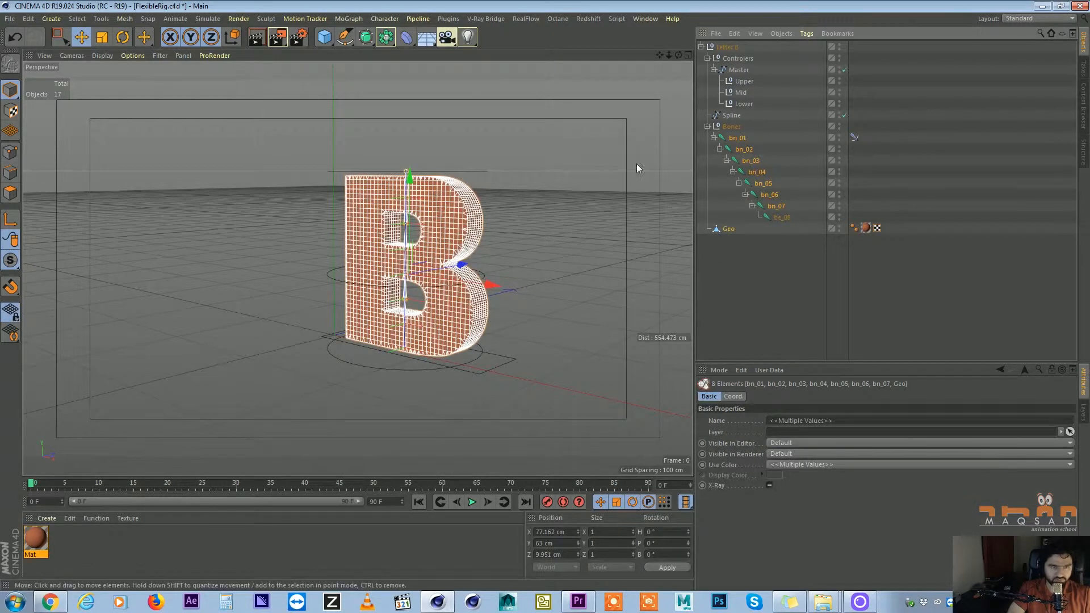
click(366, 19)
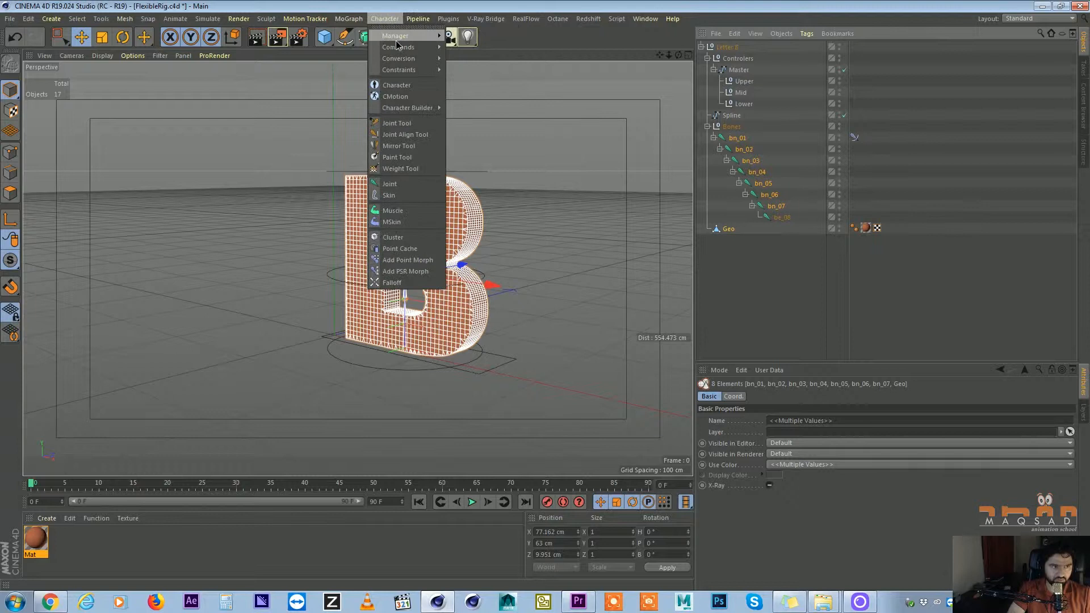
mouse_move(403, 47)
click(509, 63)
click(490, 102)
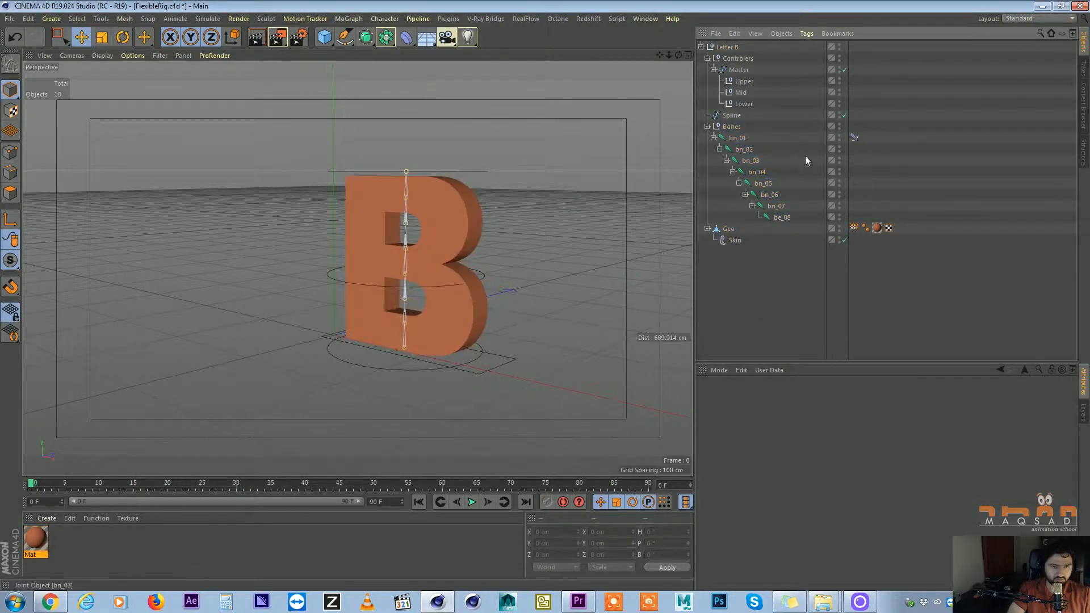
Test the skin deformation by moving the Upper handle in different directions and undo the moves
click(739, 84)
alt+drag(543, 171, 328, 184)
key(ctrl+z)
alt+drag(414, 162, 353, 172)
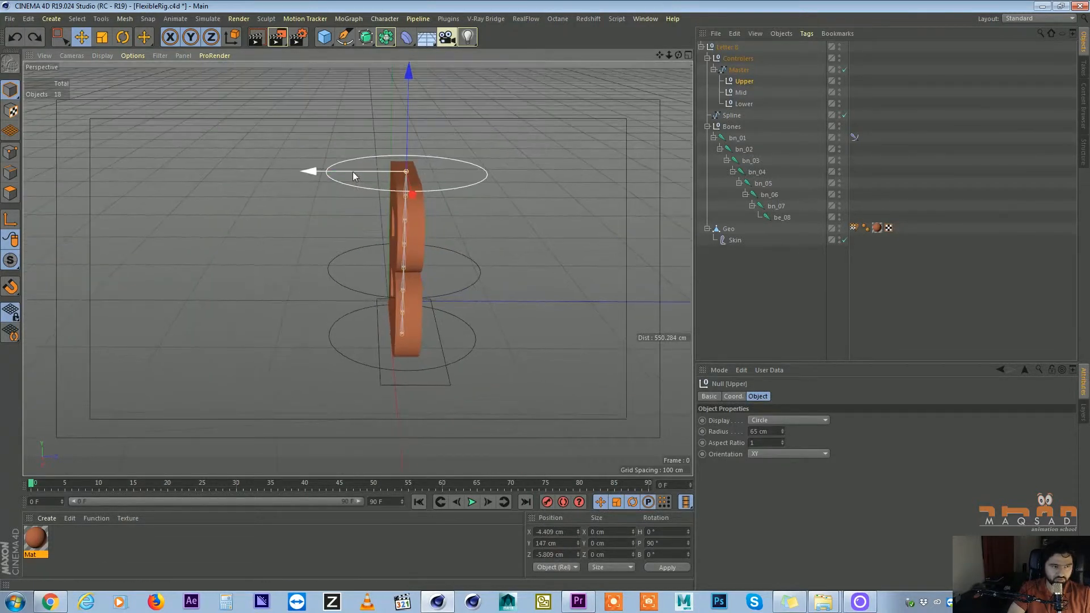
click(159, 55)
click(167, 72)
alt+drag(346, 132, 377, 114)
drag(344, 111, 359, 131)
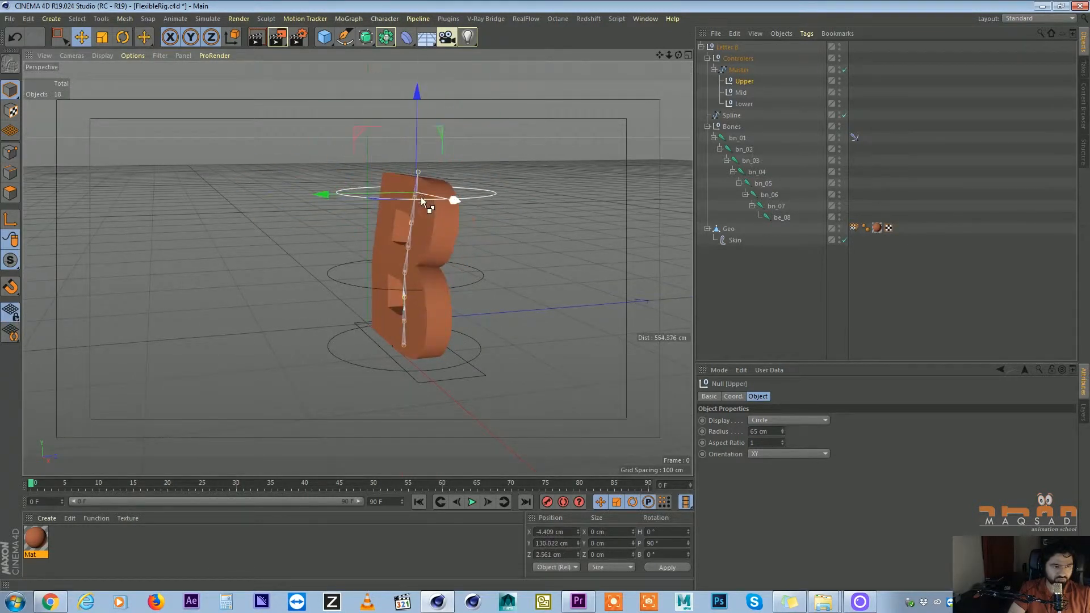
key(ctrl+z)
Try moving the Mid and Lower handles to test how the letter bends, undoing each move
alt+drag(392, 232, 453, 186)
click(741, 92)
alt+drag(622, 149, 304, 304)
key(ctrl+z)
click(744, 103)
alt+drag(523, 258, 357, 347)
drag(352, 302, 375, 375)
key(ctrl+z)
middle_click(469, 211)
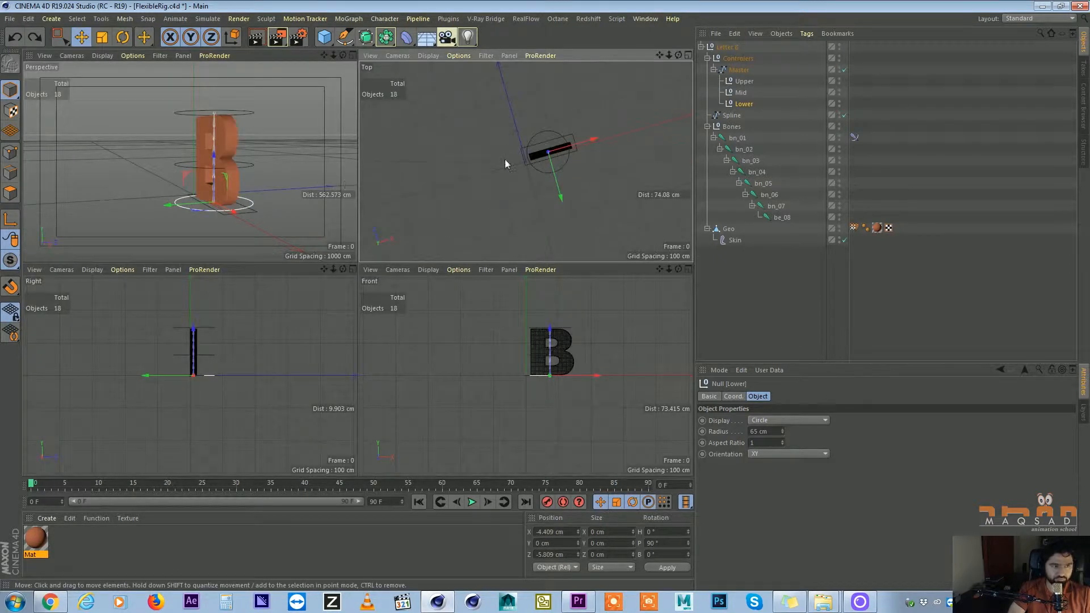
middle_click(309, 142)
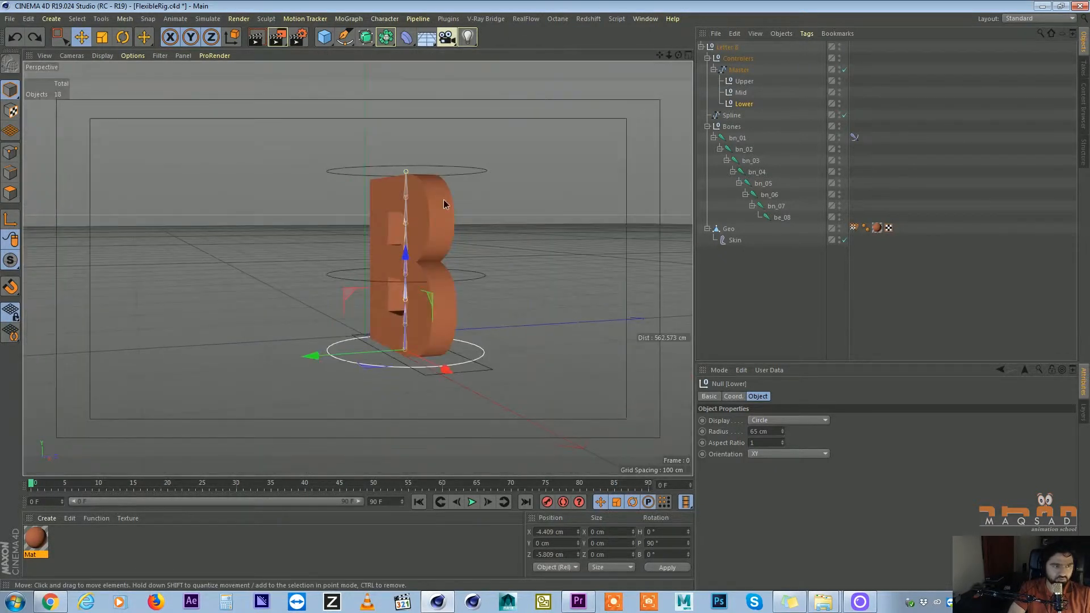
Raise the Upper handle well above the letter to test stretching and undo the move
click(751, 80)
alt+middle_drag(508, 137, 482, 183)
alt+drag(481, 183, 452, 187)
drag(392, 153, 410, 64)
alt+right_drag(419, 155, 408, 159)
alt+drag(407, 162, 398, 190)
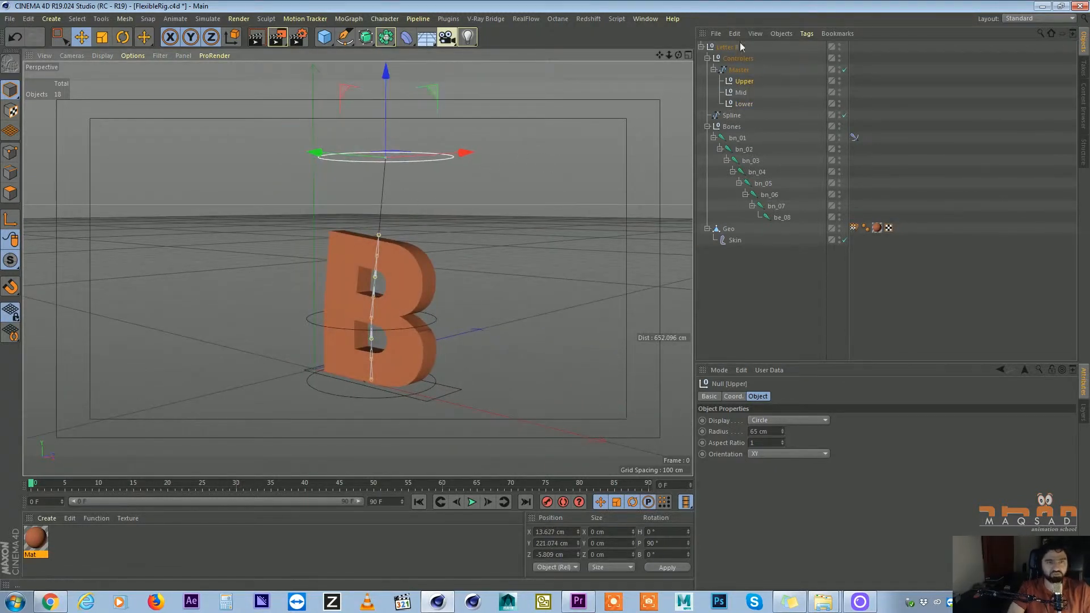
alt+drag(528, 180, 543, 183)
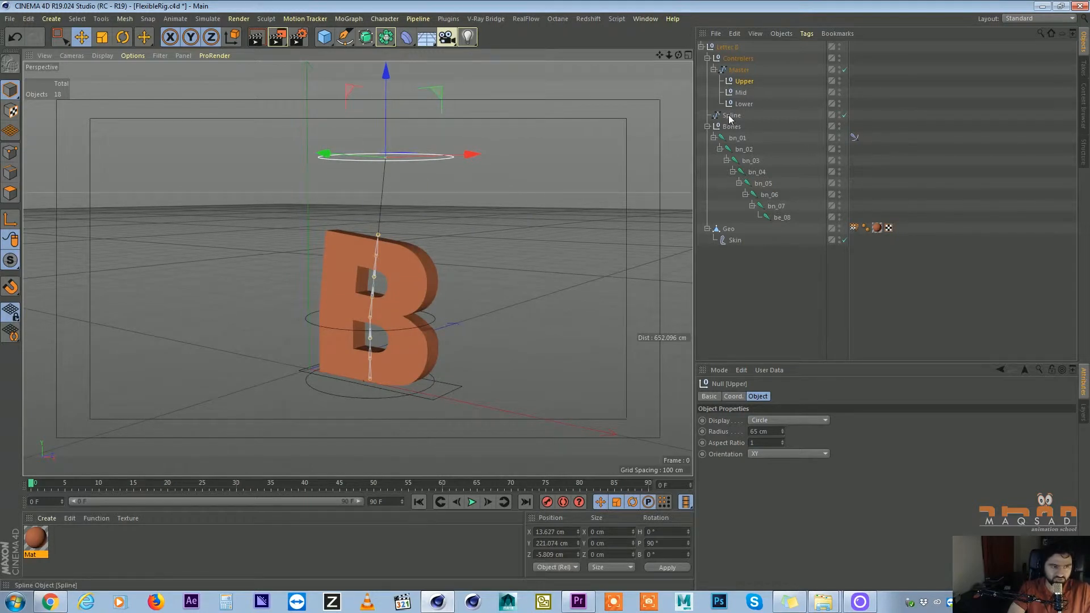
key(ctrl+z)
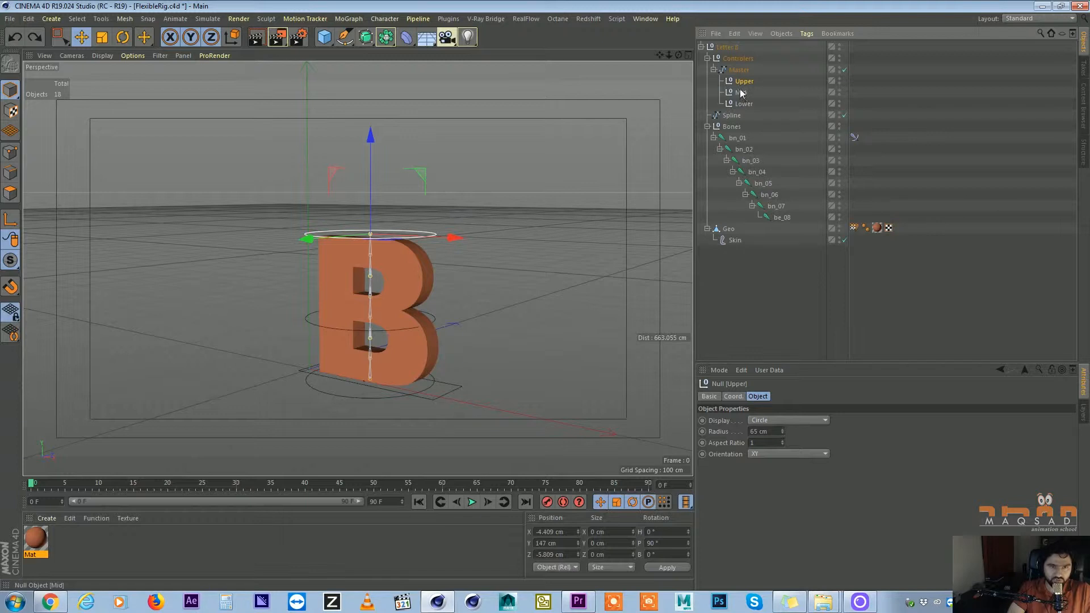
Freeze all transformations of the Upper, Mid and Lower handle nulls
click(739, 70)
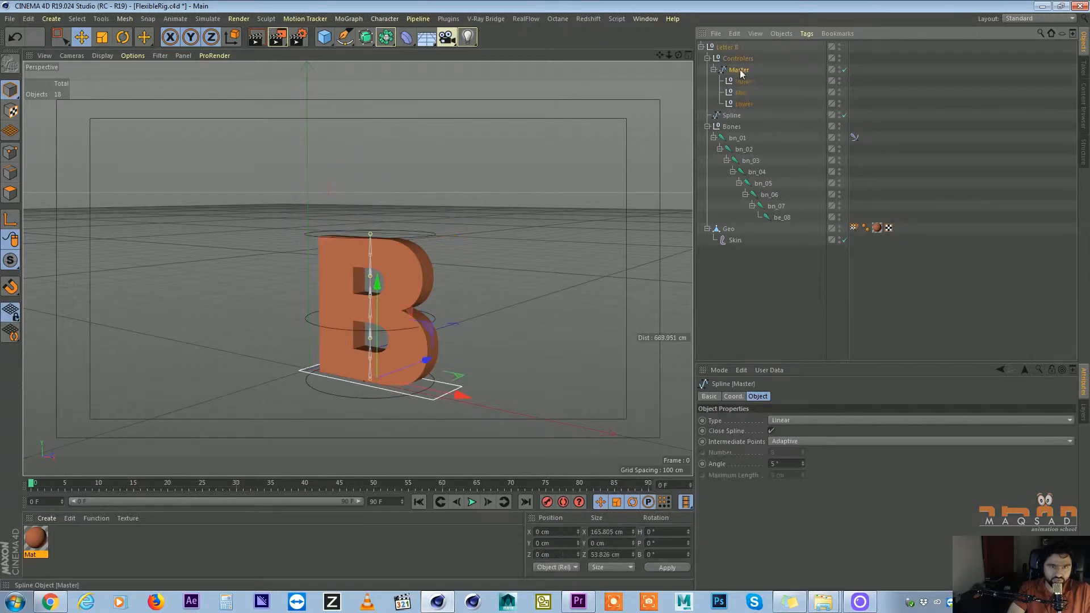
click(733, 396)
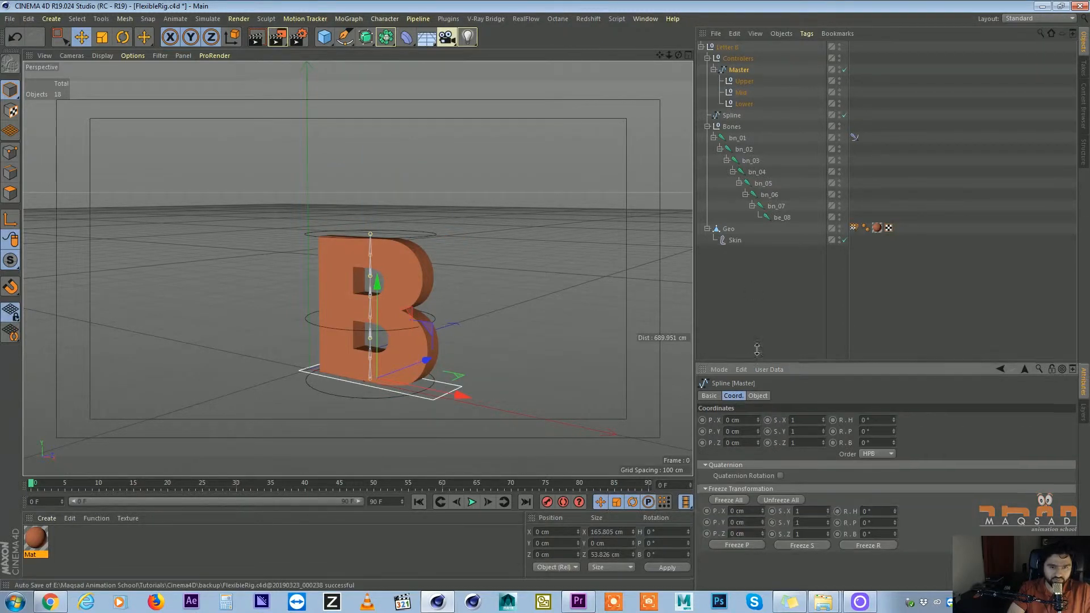
drag(752, 370, 751, 320)
click(744, 81)
shift+click(745, 105)
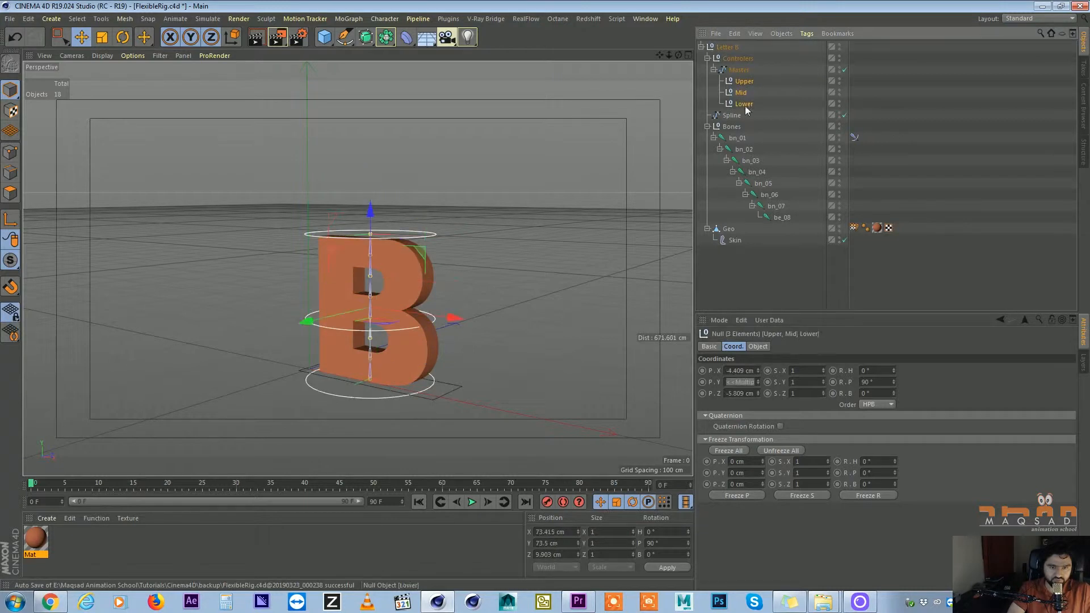
click(732, 450)
Try moving the Upper handle away from the letter and reset its position coordinates to 0
alt+drag(397, 208, 464, 73)
click(434, 251)
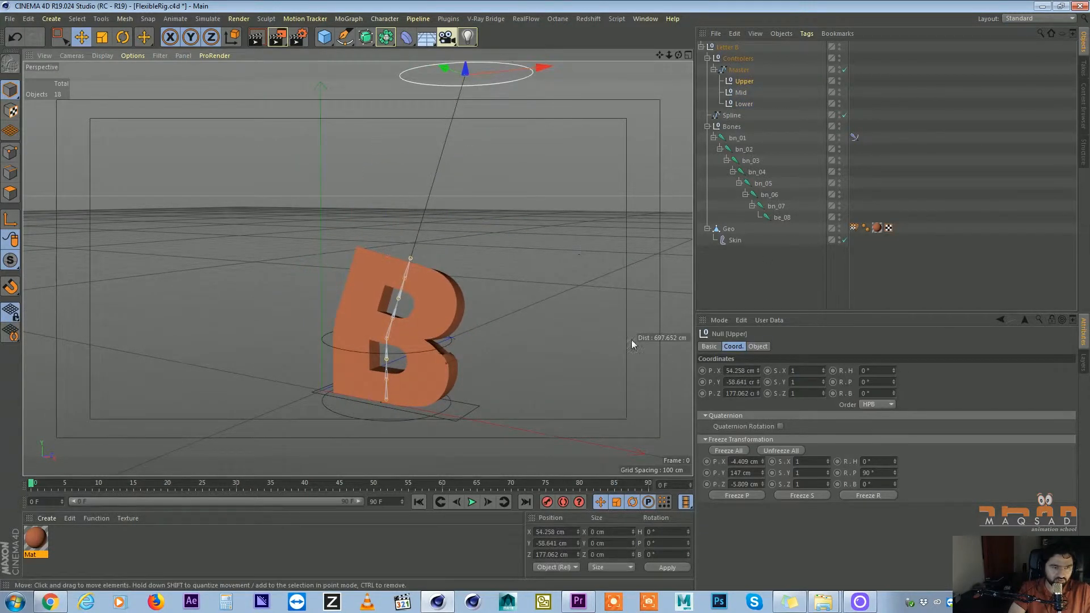
right_click(758, 381)
right_click(756, 391)
alt+middle_drag(421, 253, 435, 203)
alt+drag(435, 202, 426, 201)
click(433, 292)
scroll(443, 278, down, 3)
alt+drag(443, 278, 501, 227)
scroll(493, 247, up, 3)
click(475, 228)
click(476, 234)
Raise the Upper handle above the letter to check whether the joint chain stretches with it
drag(466, 175, 491, 74)
alt+middle_drag(491, 77, 448, 170)
alt+drag(448, 170, 457, 170)
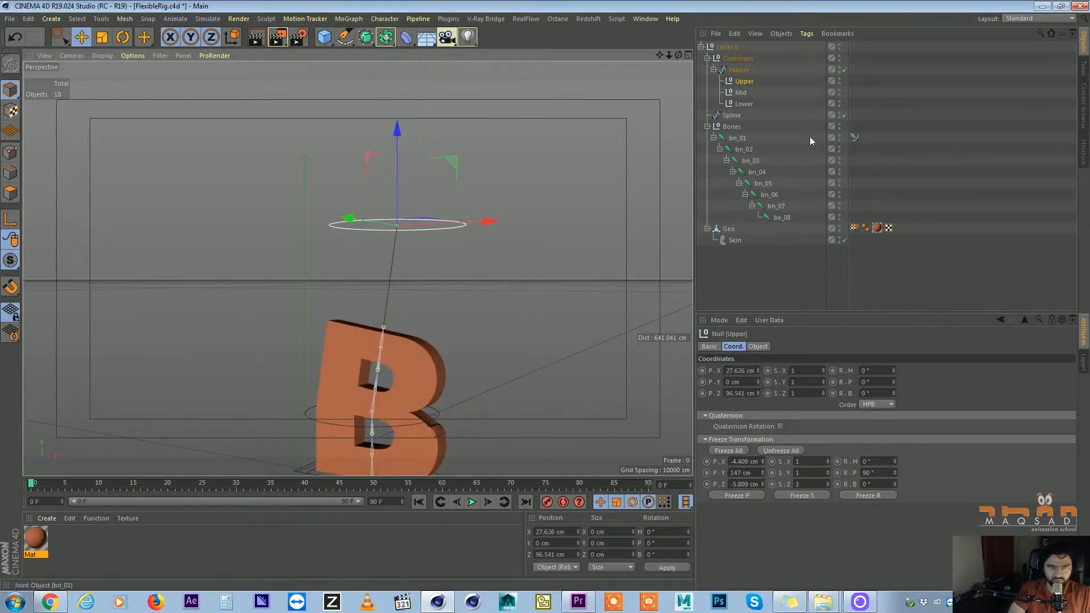
Set the Type of the IK-Spline tag on bn_01 to Equal
click(853, 138)
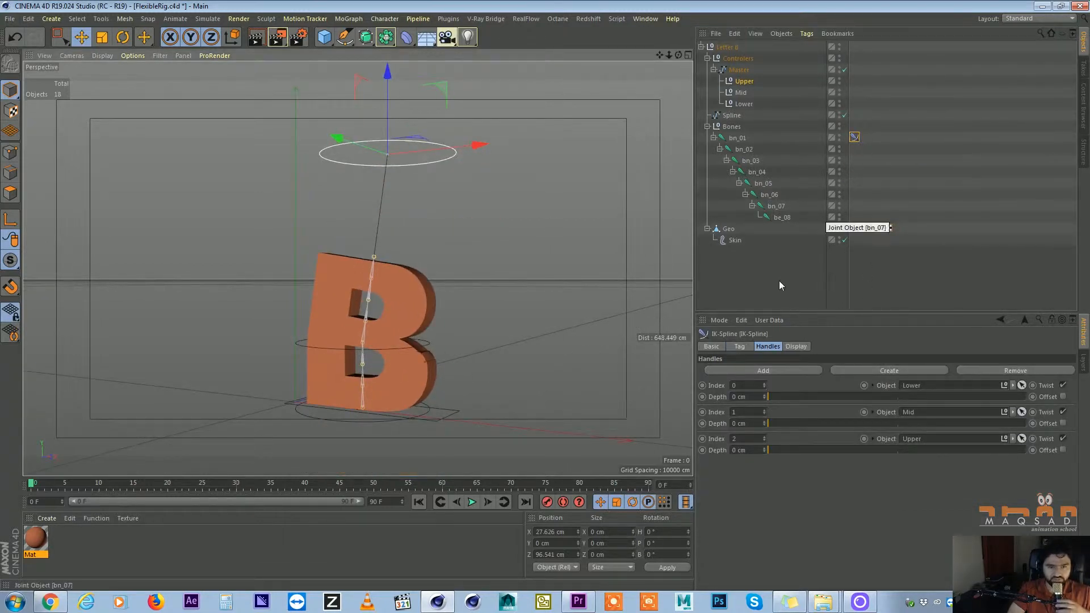
click(739, 346)
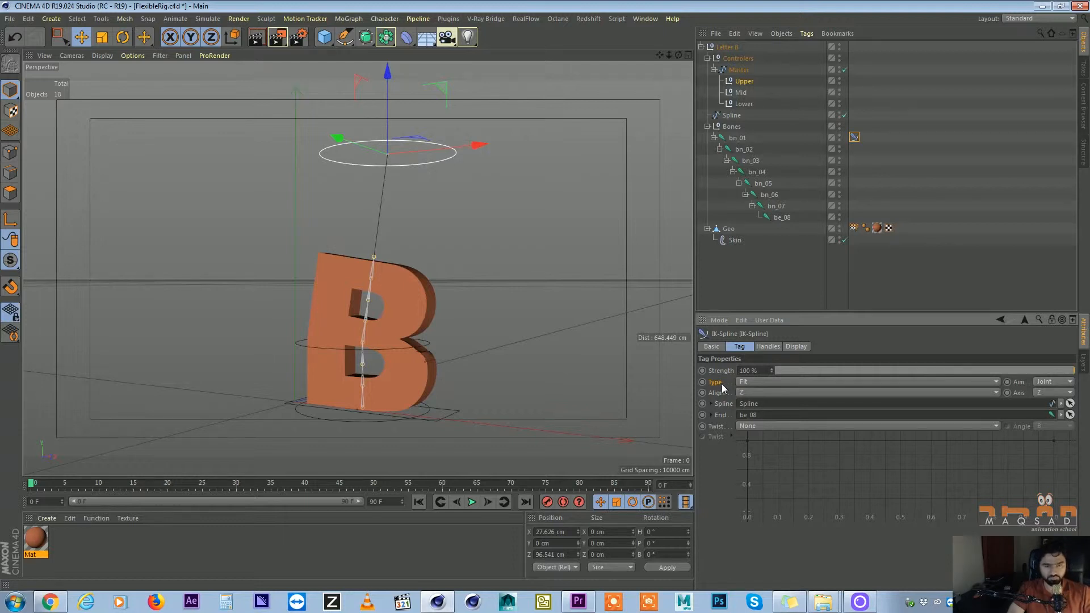
click(753, 380)
click(755, 419)
Test stretching the letter by moving the Upper handle farther up and sideways, and undo the moves
drag(466, 247, 485, 7)
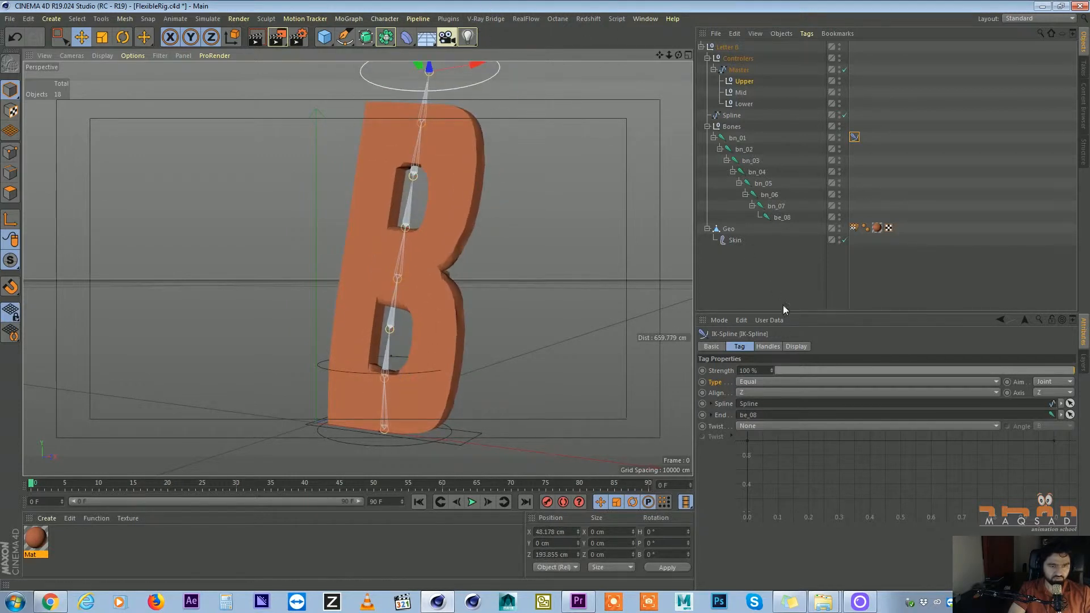
click(741, 80)
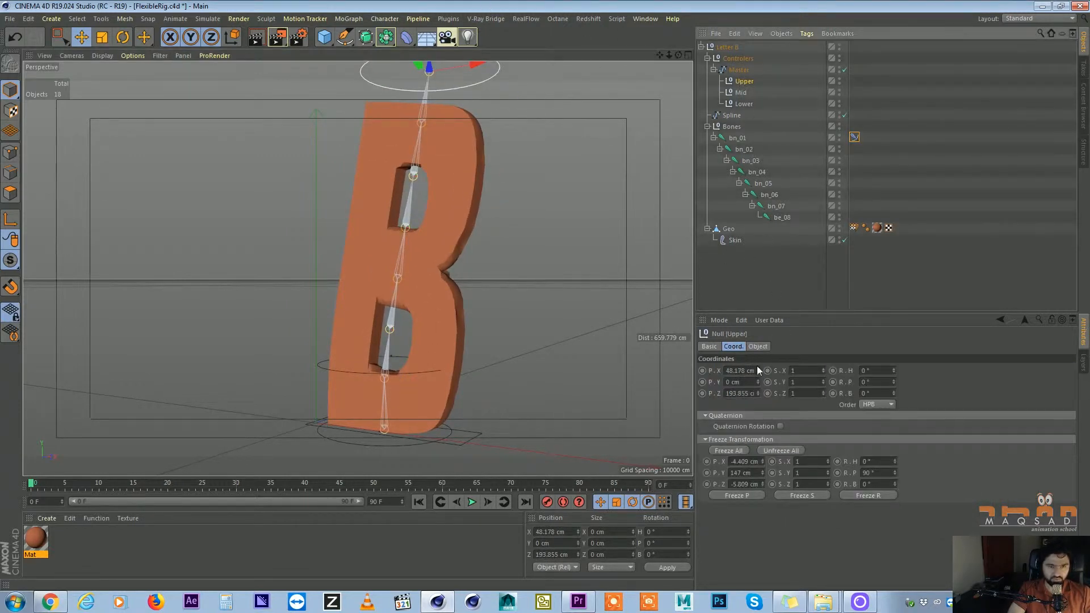
key(ctrl+z)
alt+drag(374, 283, 571, 287)
key(ctrl+z)
Try moving the Lower handle at the base of the letter and undo the move
click(356, 368)
drag(435, 319, 461, 355)
key(ctrl+z)
Select the Master rectangle, try moving the whole rig with it and undo the move
alt+drag(439, 352, 495, 315)
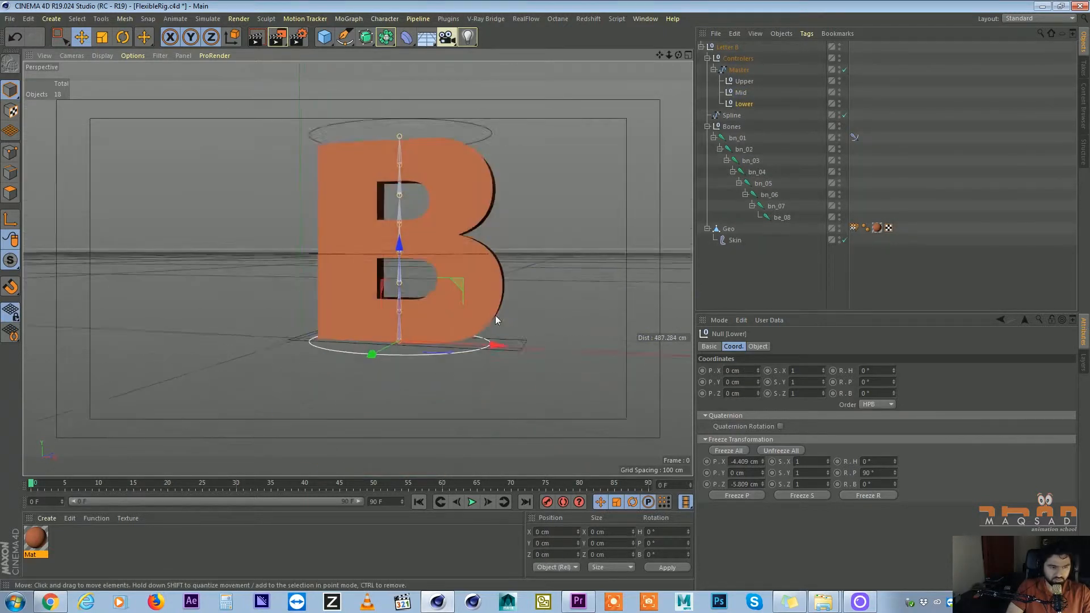
alt+right_drag(496, 315, 531, 337)
click(539, 363)
alt+right_drag(553, 375, 530, 356)
click(529, 371)
drag(530, 370, 469, 329)
key(ctrl+z)
Examine the letter's alignment and twist relative to the Master rectangle from the side, above and in perspective
alt+drag(519, 353, 465, 293)
alt+right_drag(464, 293, 544, 292)
alt+drag(594, 292, 498, 312)
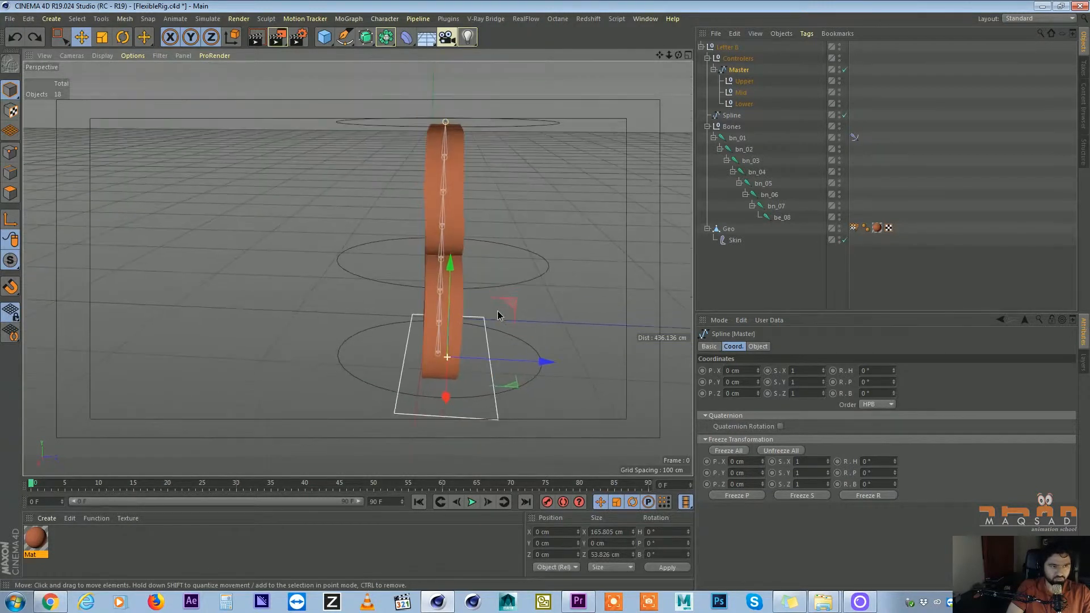
key(F2)
scroll(460, 296, up, 5)
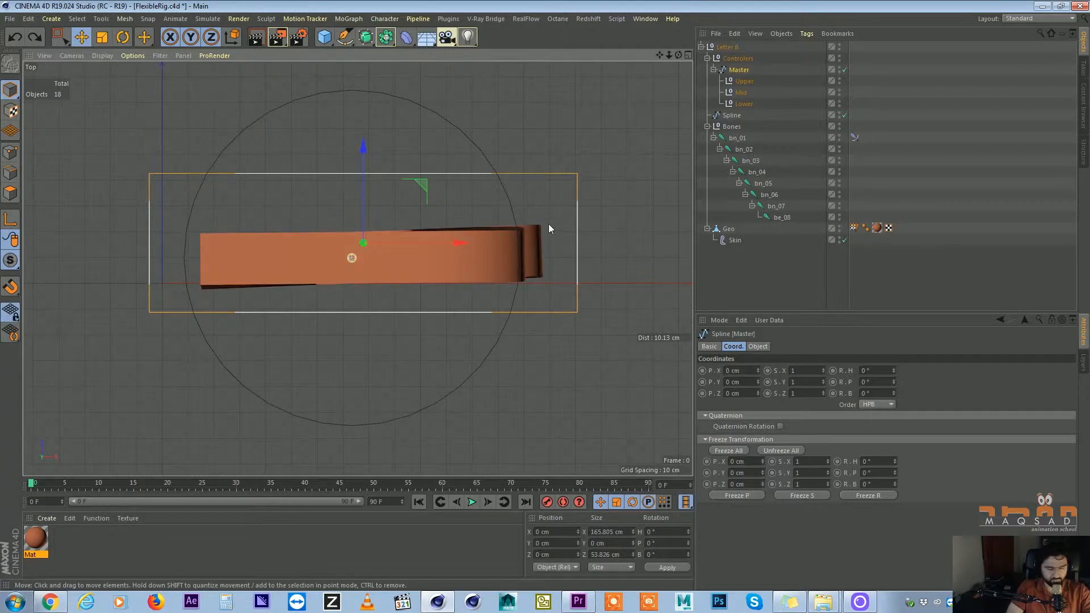
key(F1)
alt+drag(456, 215, 490, 229)
scroll(489, 230, up, 5)
click(464, 138)
alt+middle_drag(476, 164, 491, 189)
Set the Twist mode of the IK-Spline tag on bn_01 to Object
click(854, 137)
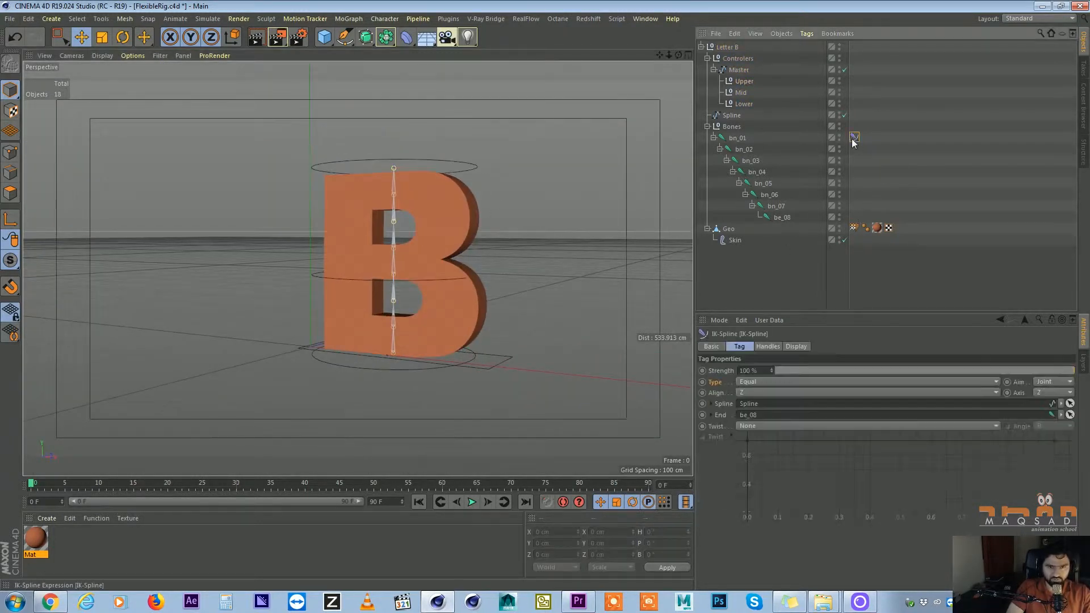
click(753, 426)
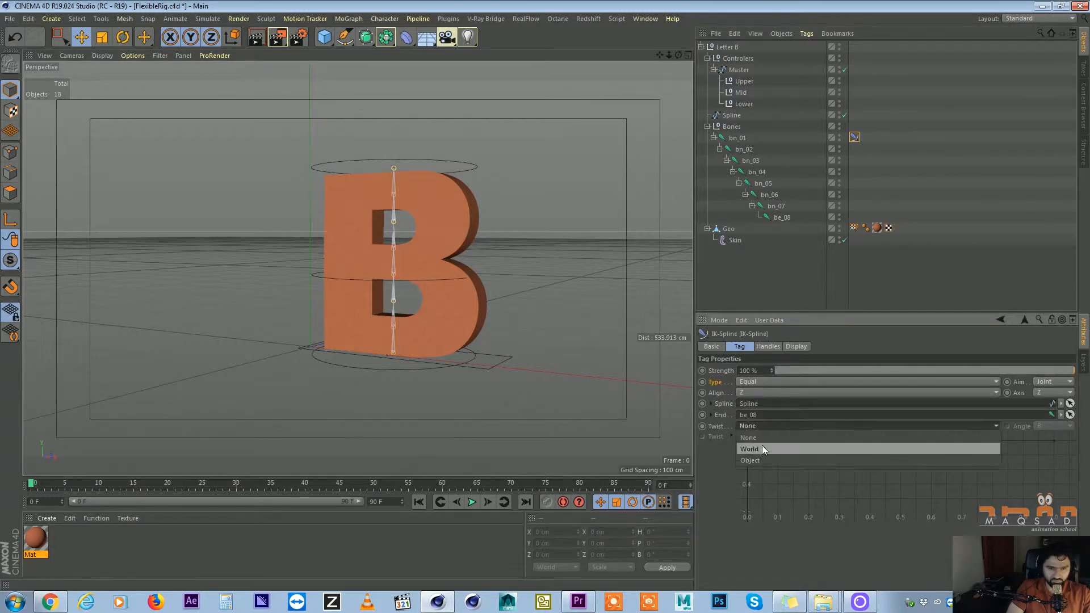
click(750, 460)
alt+drag(585, 346, 691, 312)
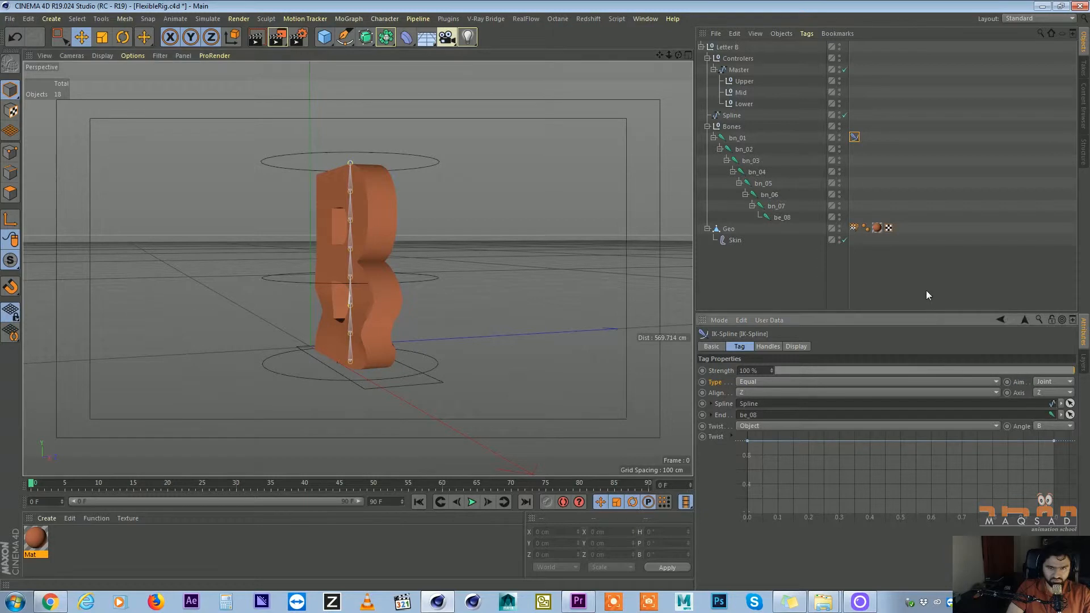
Try the Fit type on the IK-Spline tag of bn_01
drag(949, 312, 947, 280)
alt+drag(670, 267, 417, 161)
click(433, 267)
key(r)
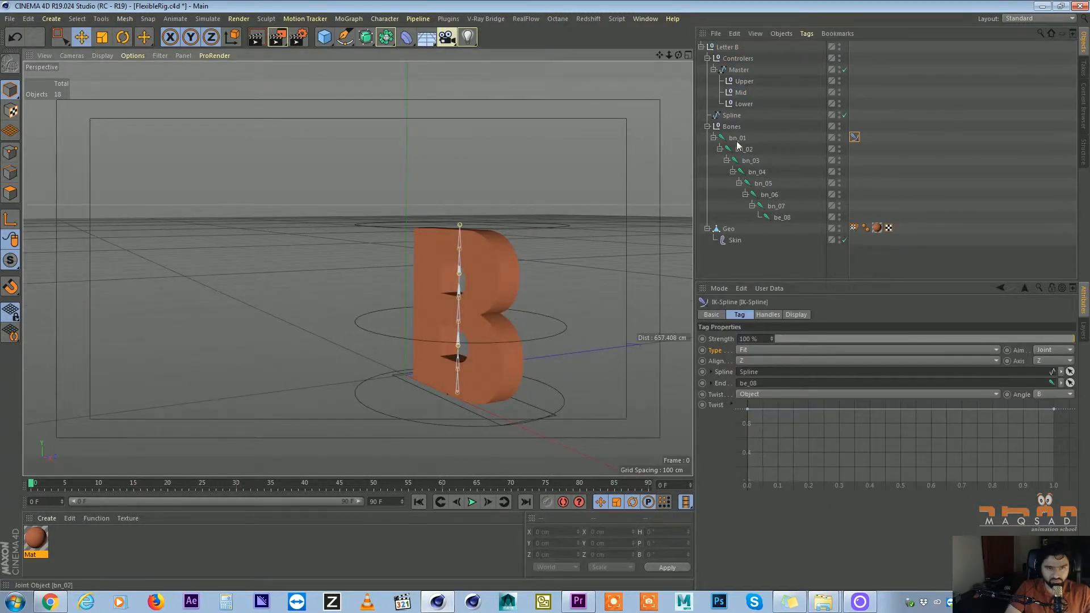
Examine the letter mesh and the coordinates of joints bn_01 to bn_07 from the top view
click(739, 142)
click(507, 258)
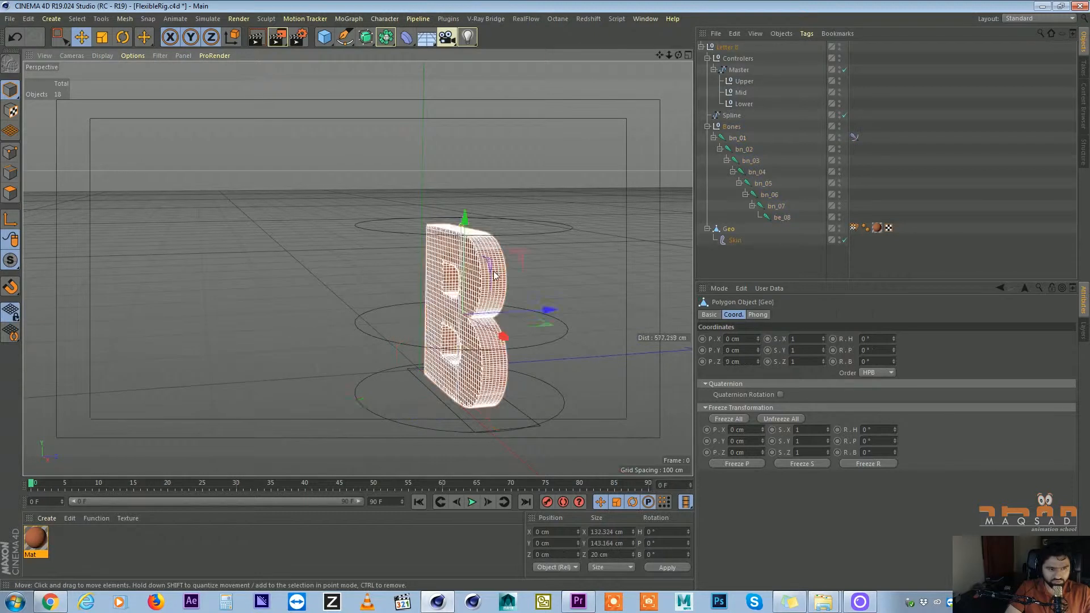
key(F2)
scroll(489, 295, up, 4)
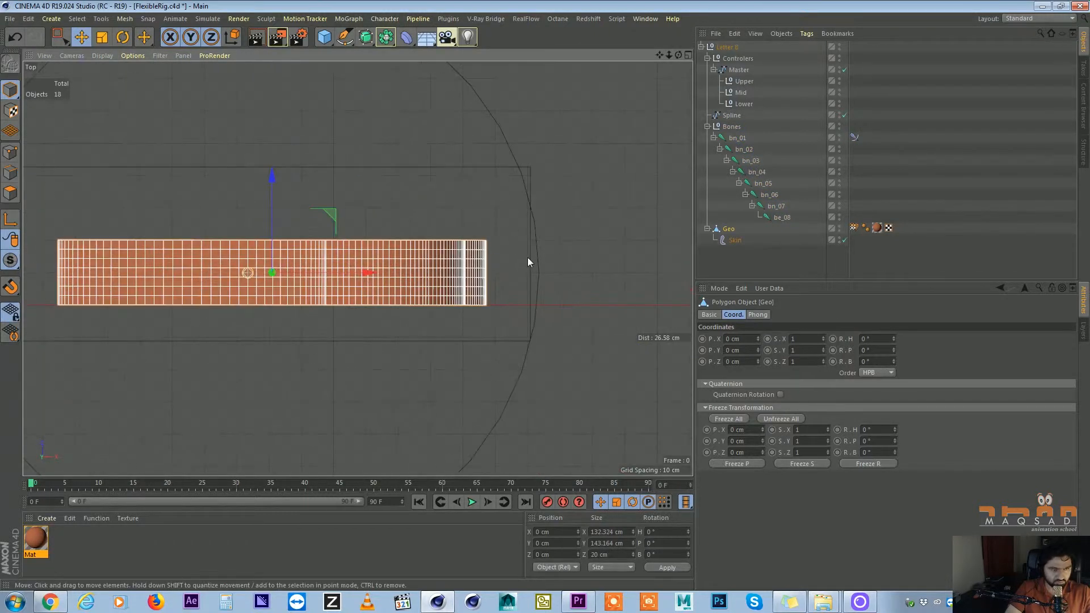
click(739, 139)
shift+click(776, 207)
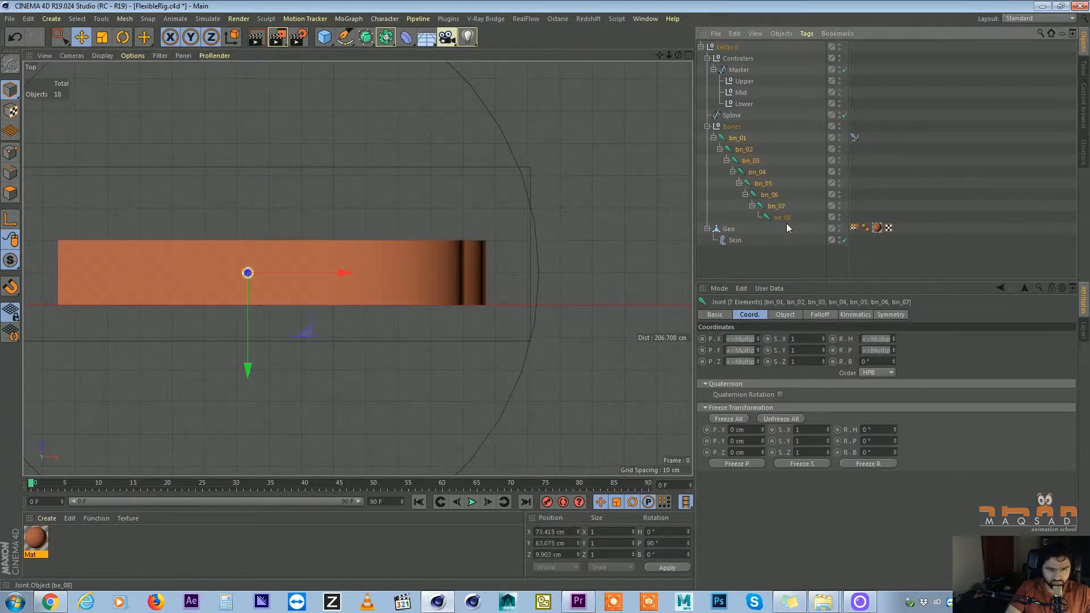
double_click(863, 362)
alt+middle_drag(537, 236, 578, 228)
Try twisting the letter by rotating the Upper handle about 128° in perspective and undo the rotation
key(F1)
alt+middle_drag(463, 169, 489, 233)
alt+drag(489, 233, 504, 209)
alt+right_drag(505, 210, 531, 213)
click(494, 232)
key(r)
drag(390, 238, 591, 202)
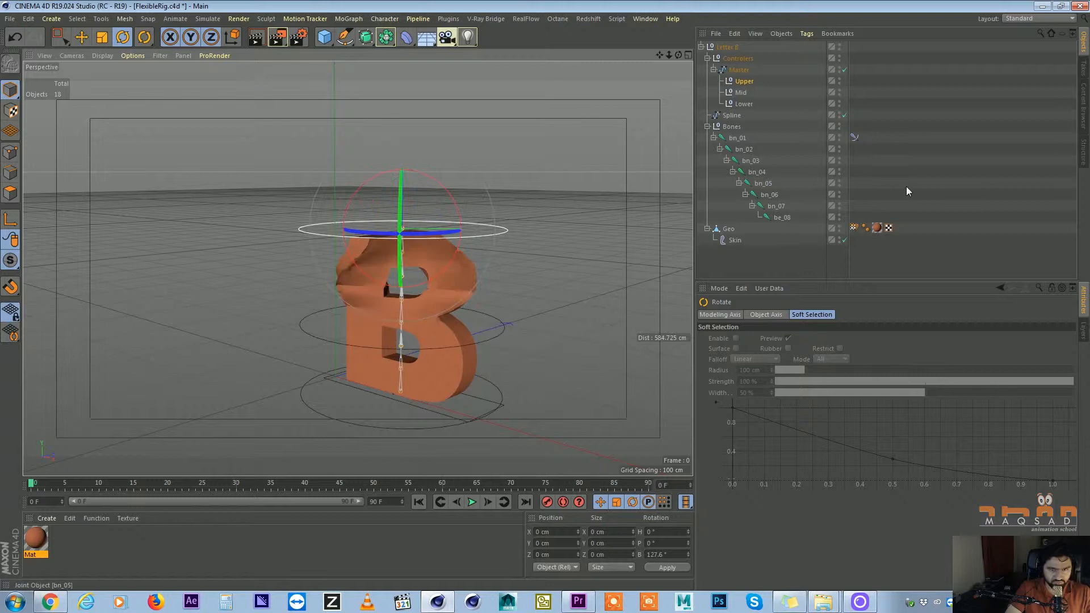
key(ctrl+z)
Review the IK-Spline tag's settings, try changing the Master spline's bank rotation and undo it
click(855, 136)
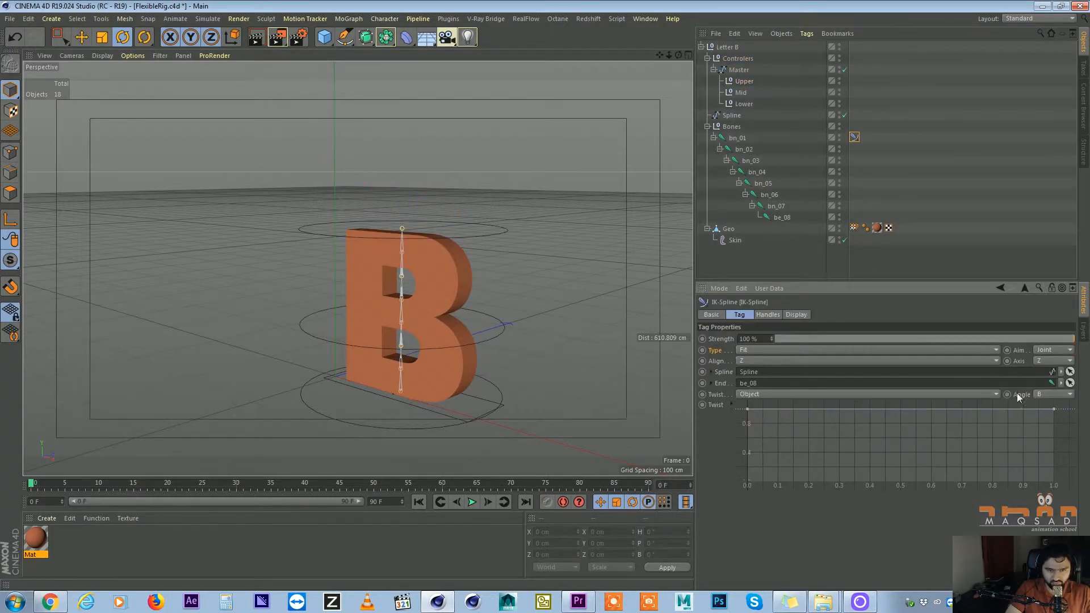
click(738, 104)
click(738, 70)
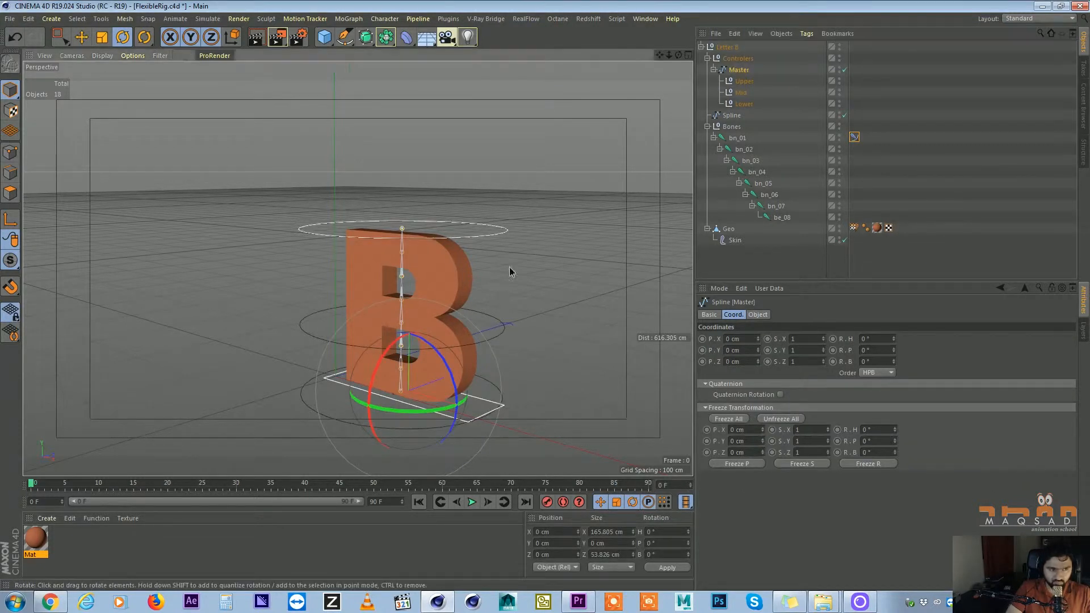
alt+middle_drag(510, 272, 525, 210)
drag(893, 361, 887, 321)
key(ctrl+z)
Try changing the bank rotation of the Upper null and undo the change
click(746, 81)
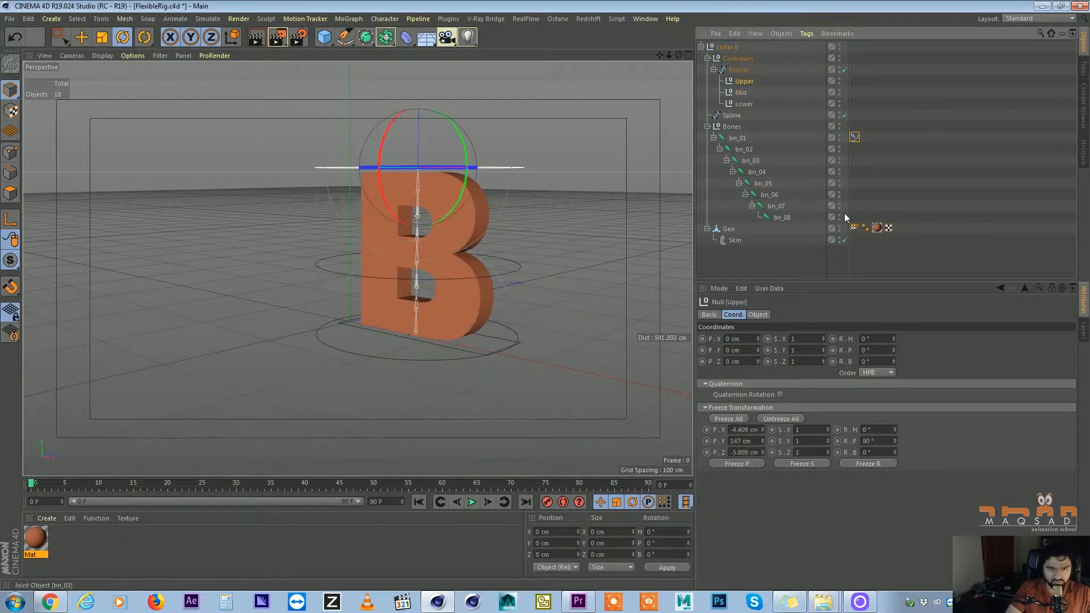
drag(896, 362, 884, 266)
key(ctrl+z)
alt+right_drag(514, 153, 559, 153)
alt+drag(558, 152, 562, 161)
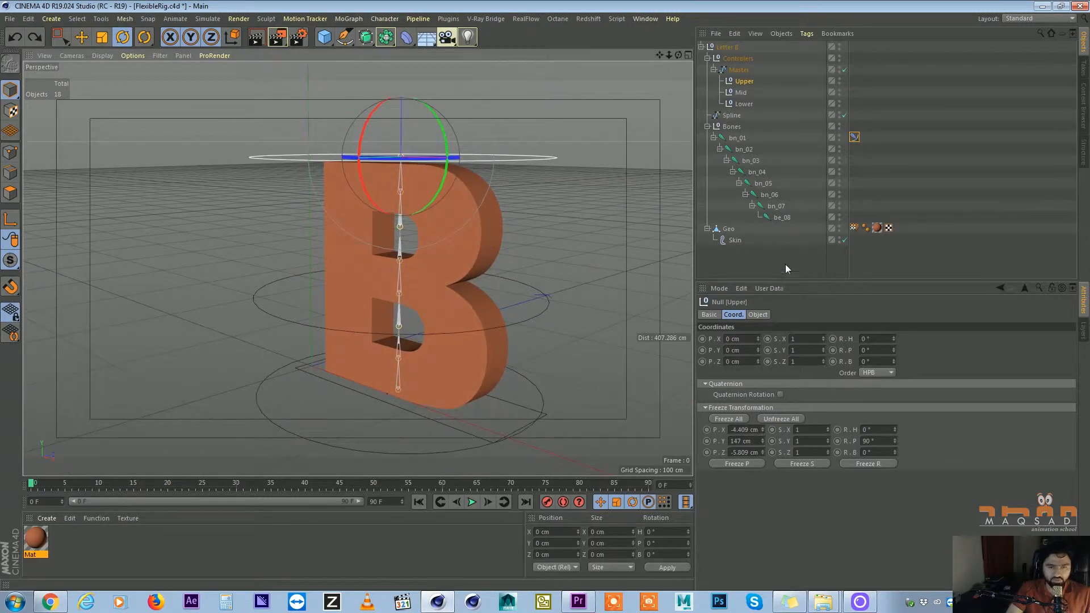
alt+drag(559, 233, 516, 237)
alt+right_drag(516, 237, 499, 240)
Set the Type of the IK-Spline tag on bn_01 to Equal
click(822, 172)
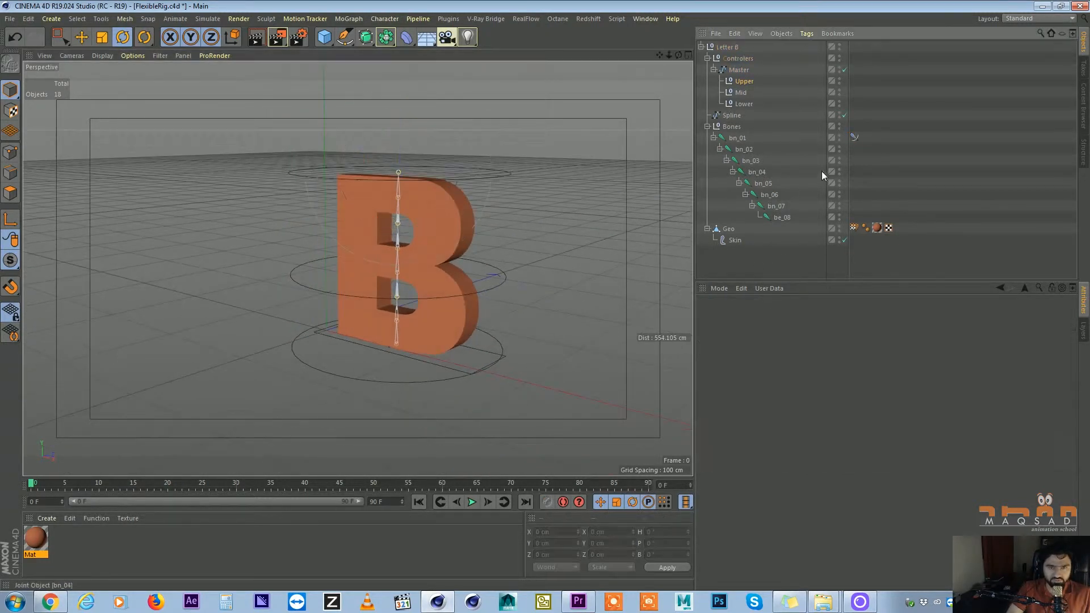
click(854, 137)
click(753, 350)
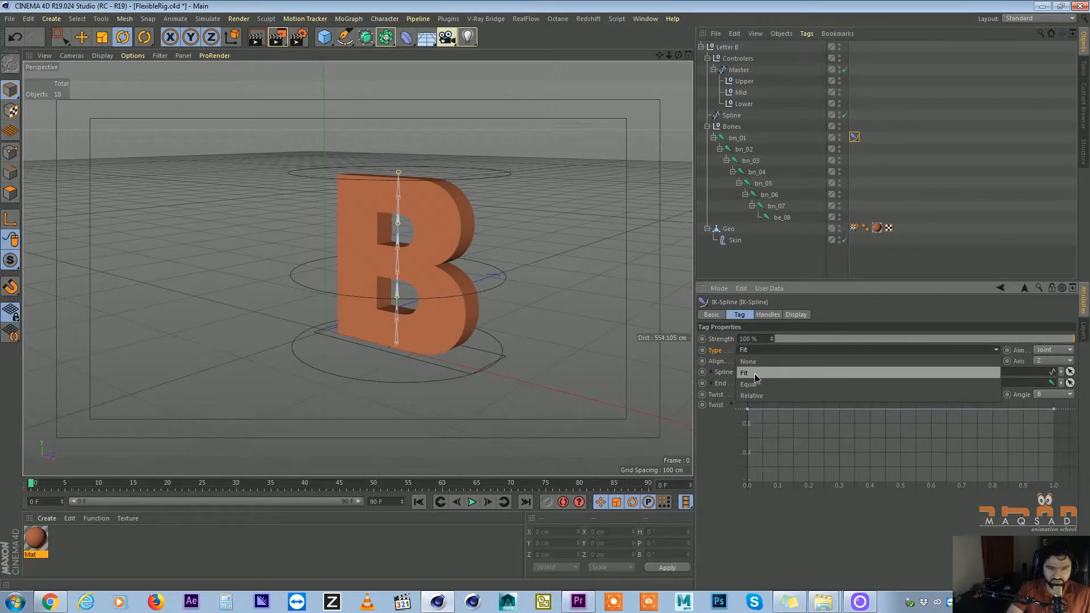
click(767, 385)
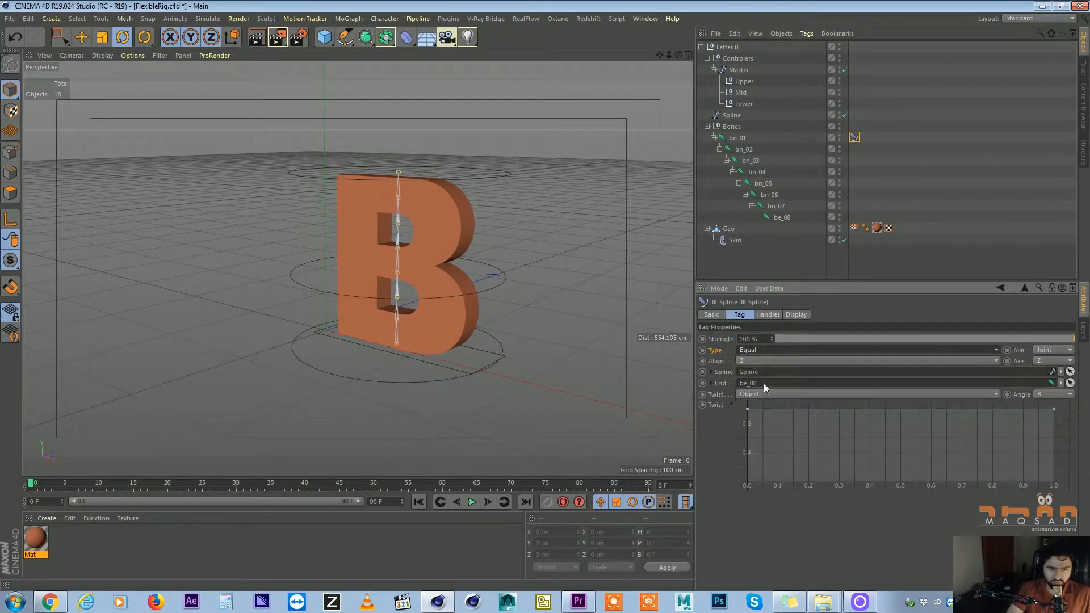
Try stretching the letter by moving the Upper handle upward and undo the move
click(481, 191)
drag(481, 191, 462, 26)
key(ctrl+z)
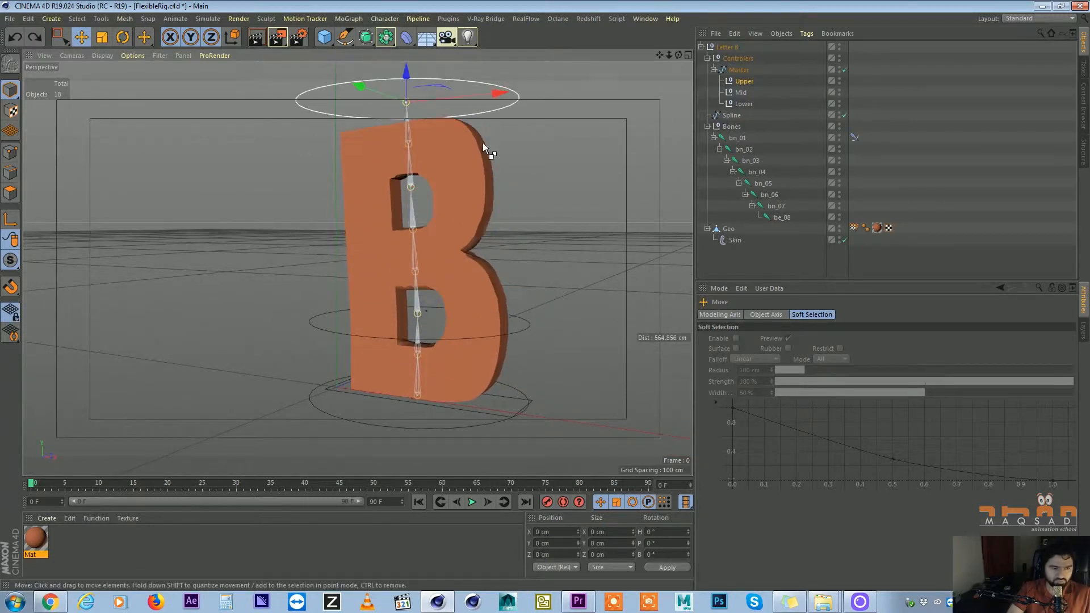
middle_click(486, 152)
key(ctrl+z)
middle_click(306, 167)
Raise the Upper handle about 102 cm along its Z axis to test the letter's stretch
alt+middle_drag(399, 204, 372, 221)
drag(394, 193, 397, 73)
alt+right_drag(416, 178, 407, 185)
alt+middle_drag(407, 184, 386, 262)
scroll(386, 262, down, 1)
alt+drag(386, 262, 417, 311)
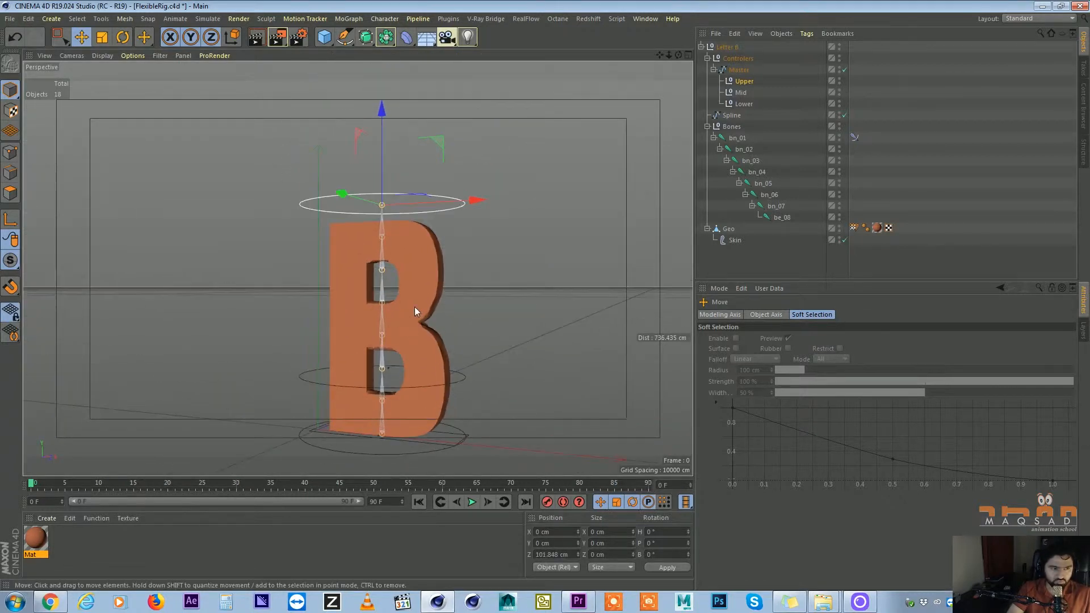
scroll(410, 292, down, 1)
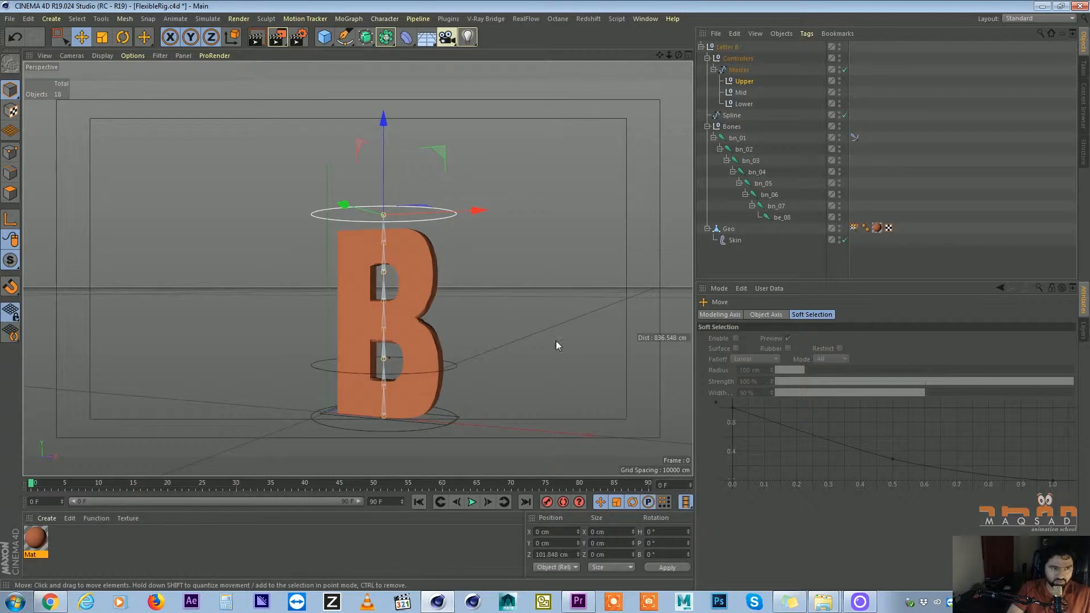
Lower the Upper handle to about -28 cm in Z to test squashing, and reset its Z position to 0 cm
drag(384, 168, 391, 270)
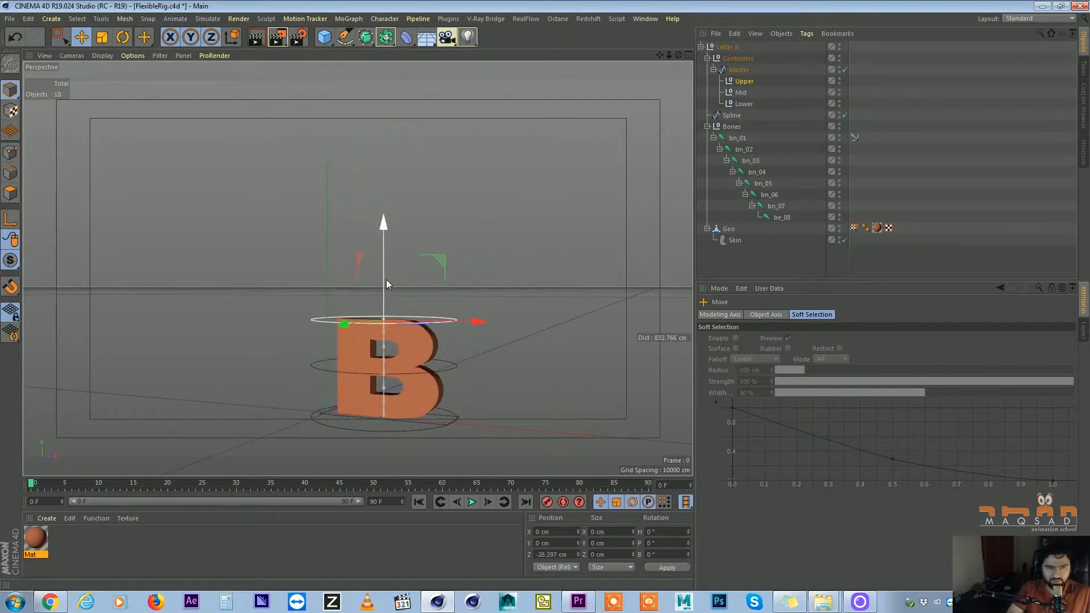
alt+middle_drag(689, 185, 701, 174)
click(745, 81)
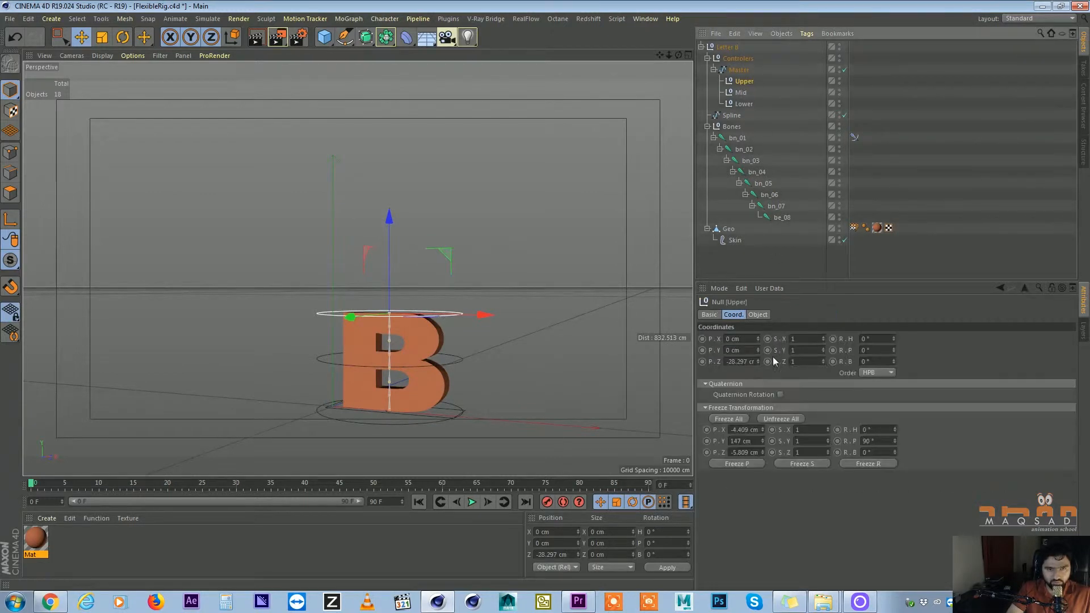
right_click(758, 362)
Add an XPresso tag to the Bones null
alt+middle_drag(536, 337, 561, 272)
alt+drag(476, 248, 469, 280)
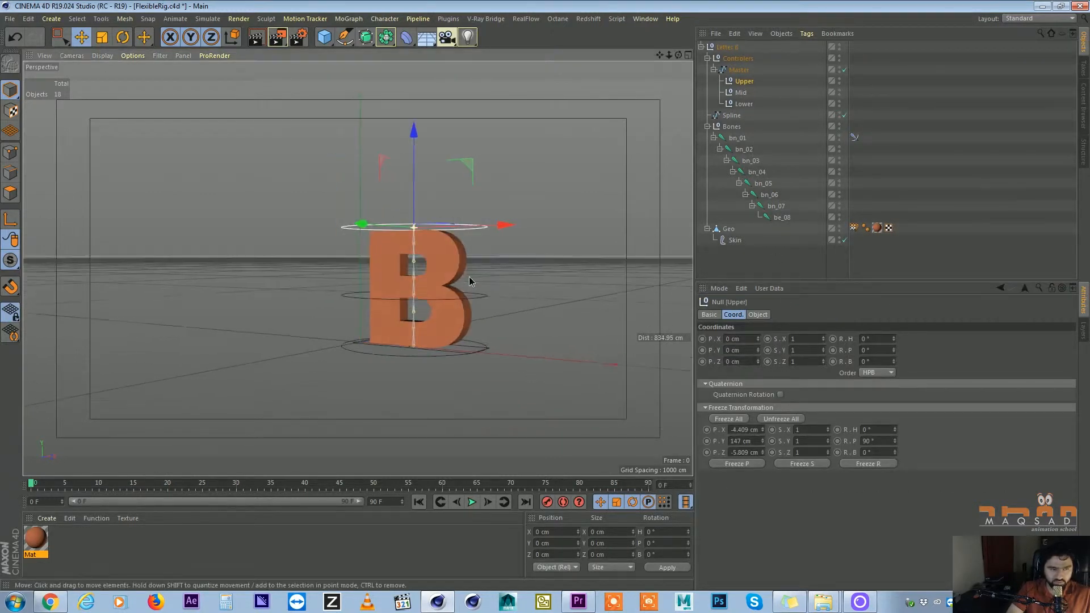
alt+middle_drag(470, 280, 454, 263)
alt+right_drag(454, 263, 496, 255)
alt+middle_drag(496, 254, 463, 255)
click(736, 71)
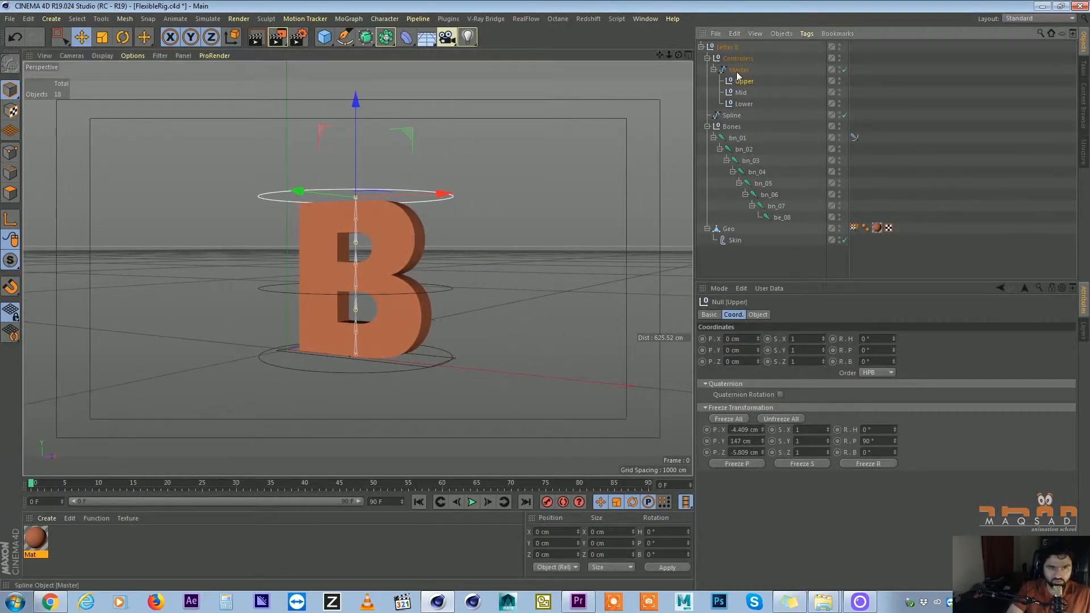
right_click(731, 128)
click(727, 127)
right_click(729, 127)
mouse_move(753, 53)
mouse_move(823, 44)
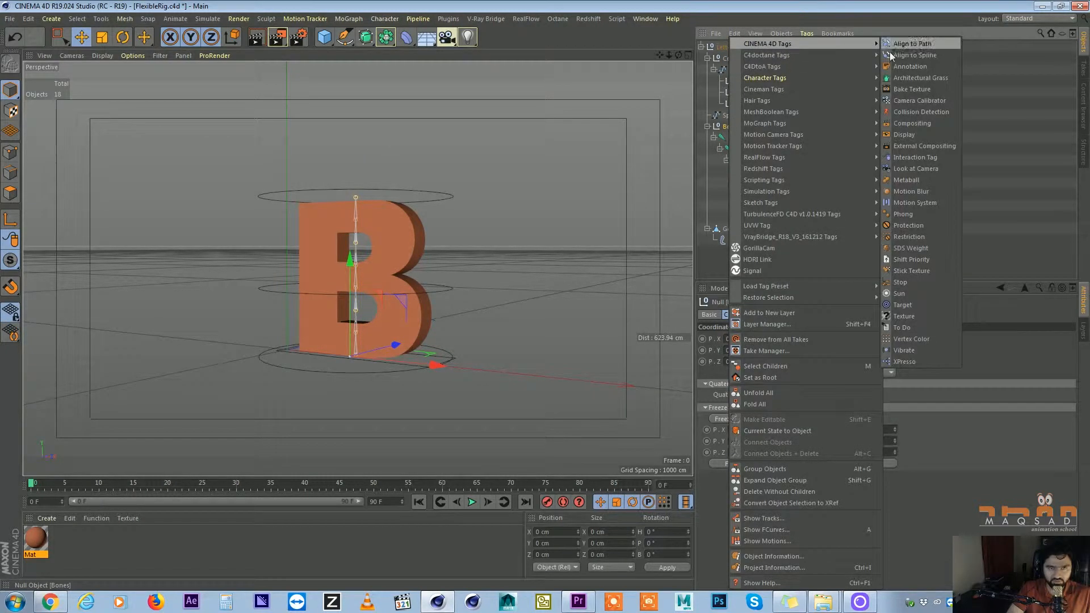
click(905, 361)
Resize and reposition the XPresso Editor window so that the letter and the controller hierarchy stay visible
drag(318, 78, 720, 211)
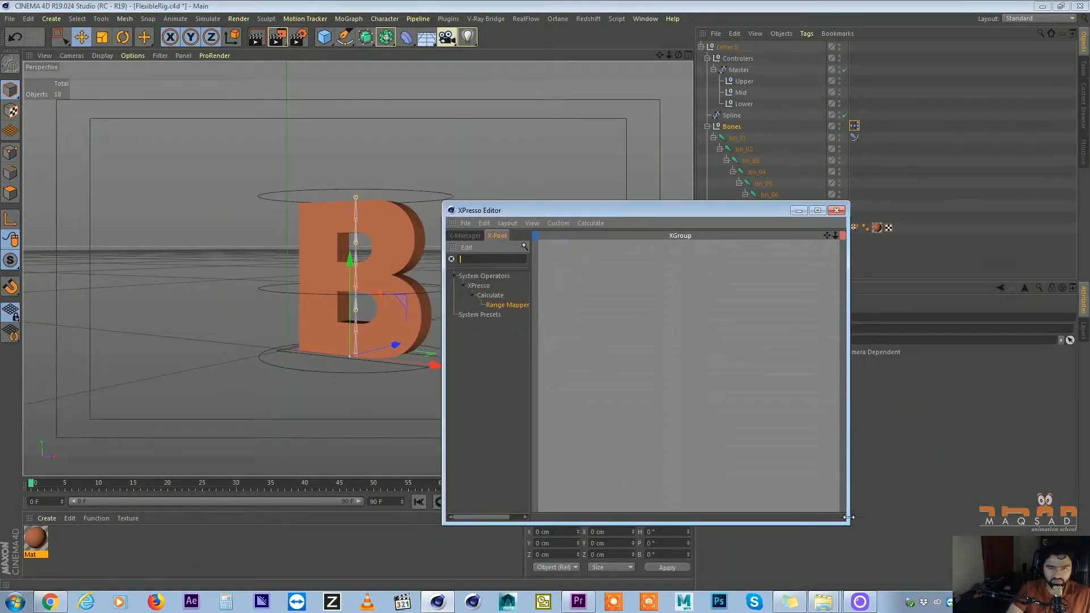
drag(848, 517, 789, 466)
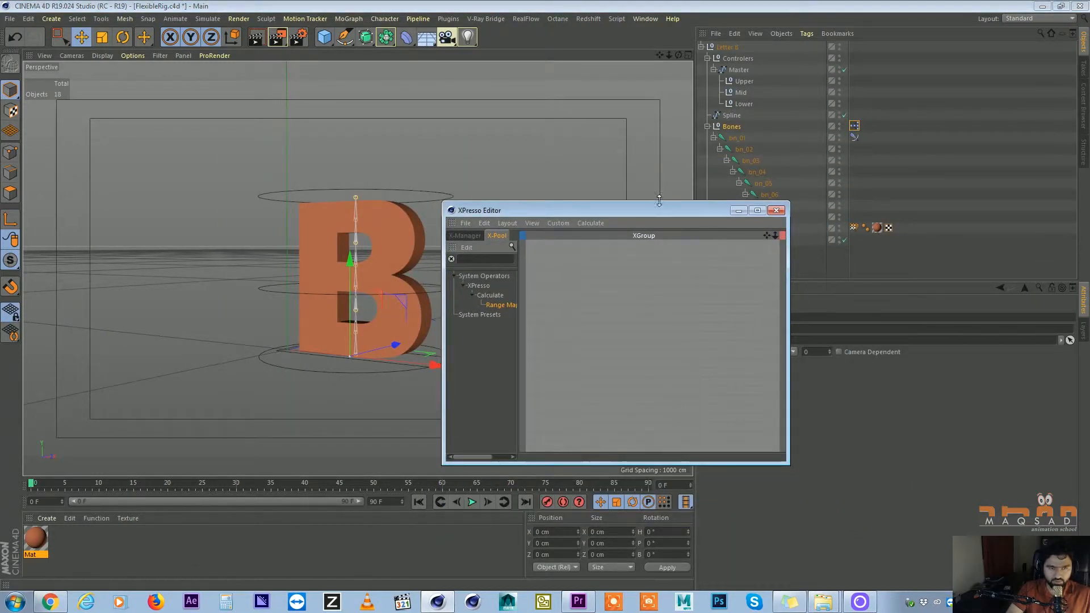
drag(659, 203, 786, 250)
mouse_move(420, 183)
alt+mouse_down()
mouse_move(430, 216)
mouse_move(418, 176)
alt+mouse_up()
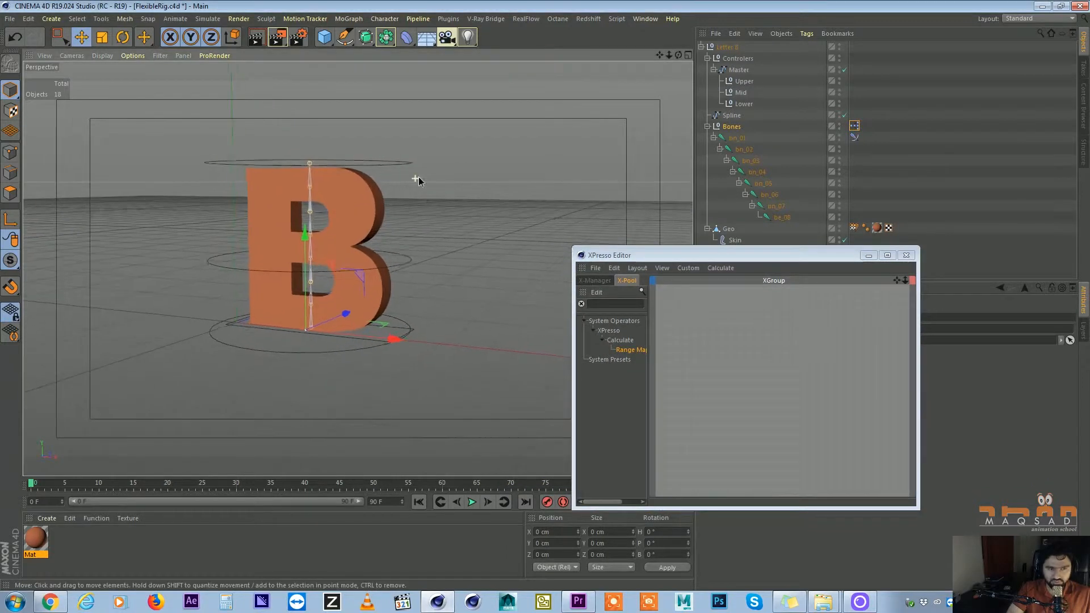
alt+middle_drag(418, 176, 376, 172)
drag(681, 252, 641, 231)
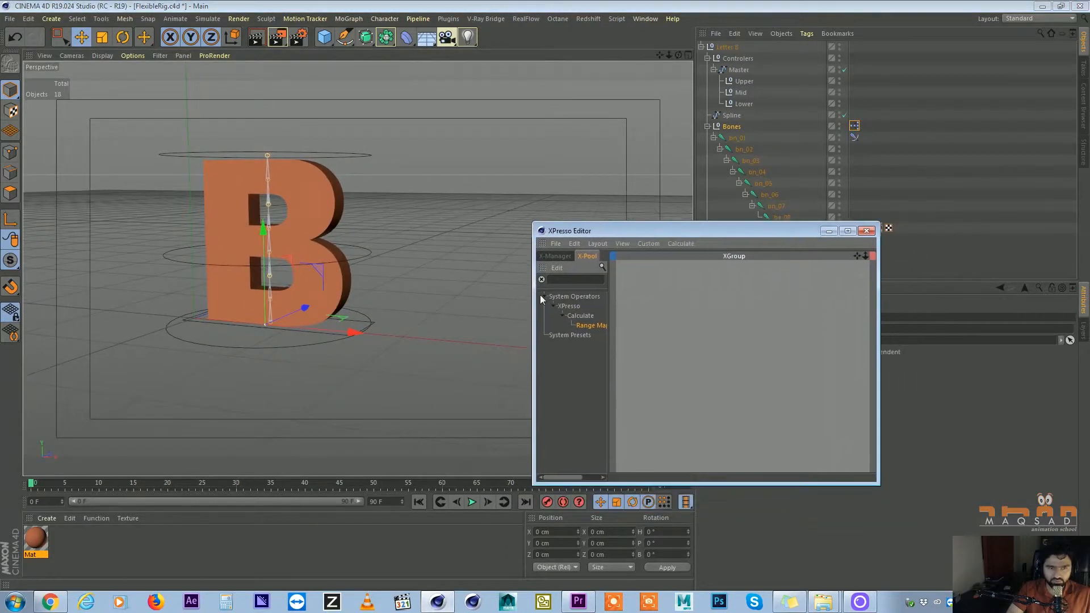
drag(533, 306, 501, 306)
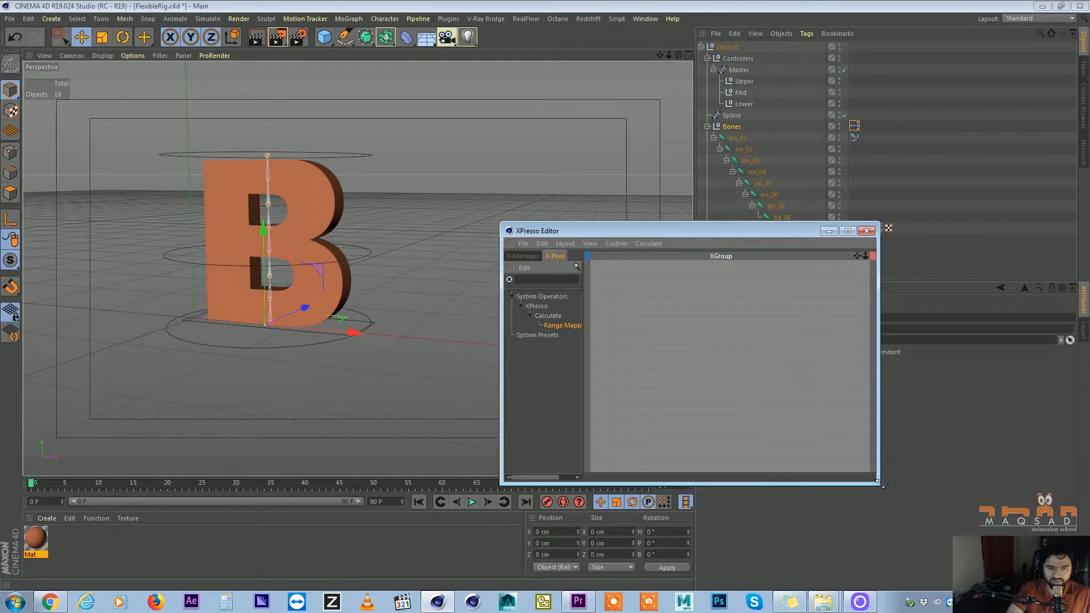
drag(878, 485, 976, 531)
drag(722, 233, 763, 236)
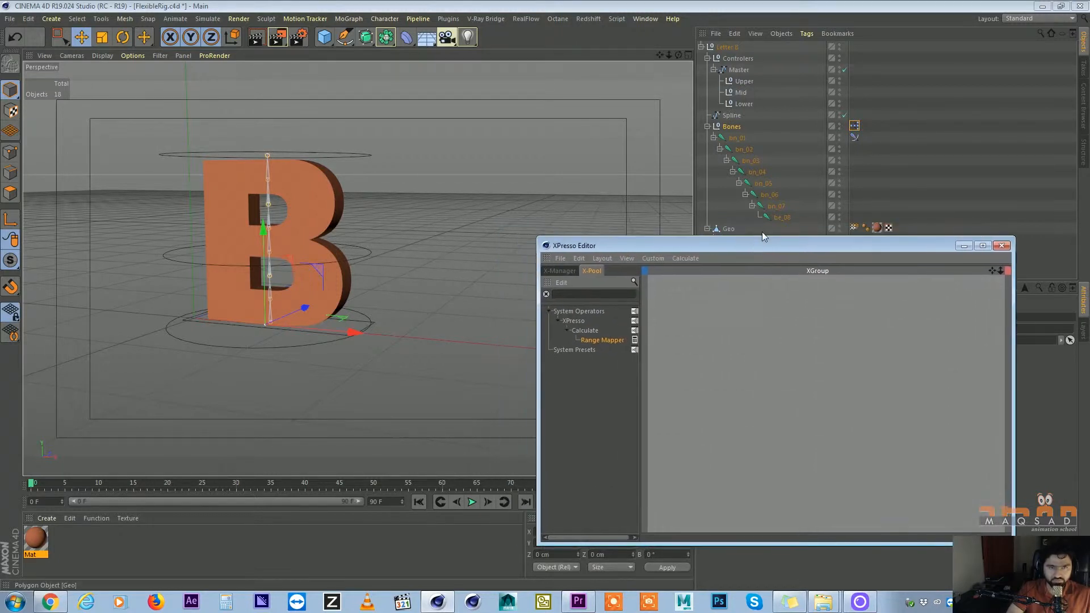
Add the Upper and Lower controllers as nodes to the XPresso graph, enlarge them and arrange them one above the other
drag(741, 82, 757, 141)
drag(712, 283, 709, 282)
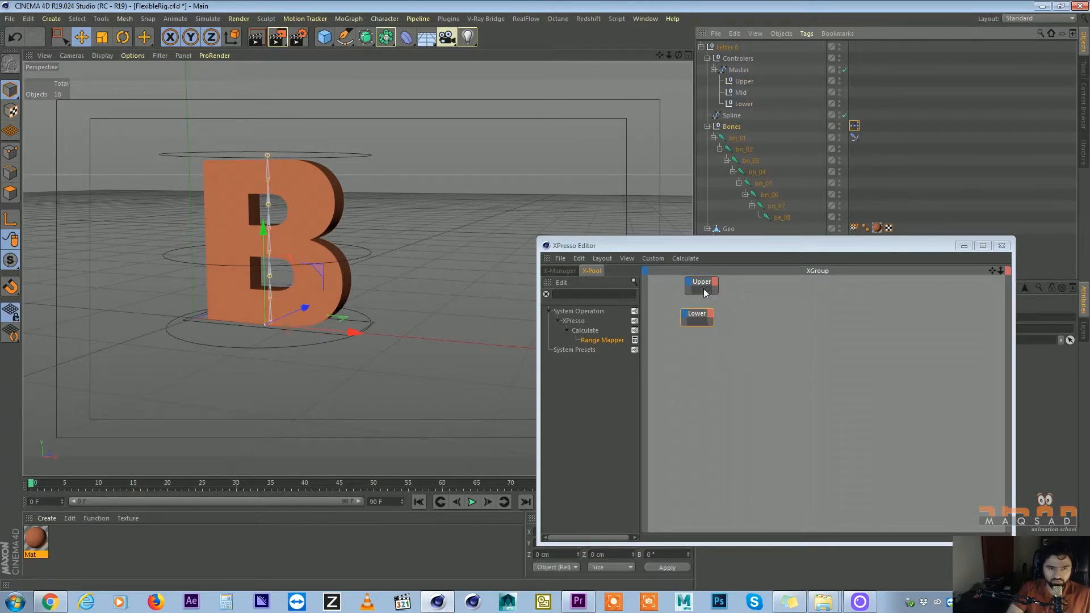
drag(704, 293, 697, 301)
drag(729, 360, 671, 294)
drag(713, 324, 750, 366)
drag(704, 311, 688, 331)
click(743, 306)
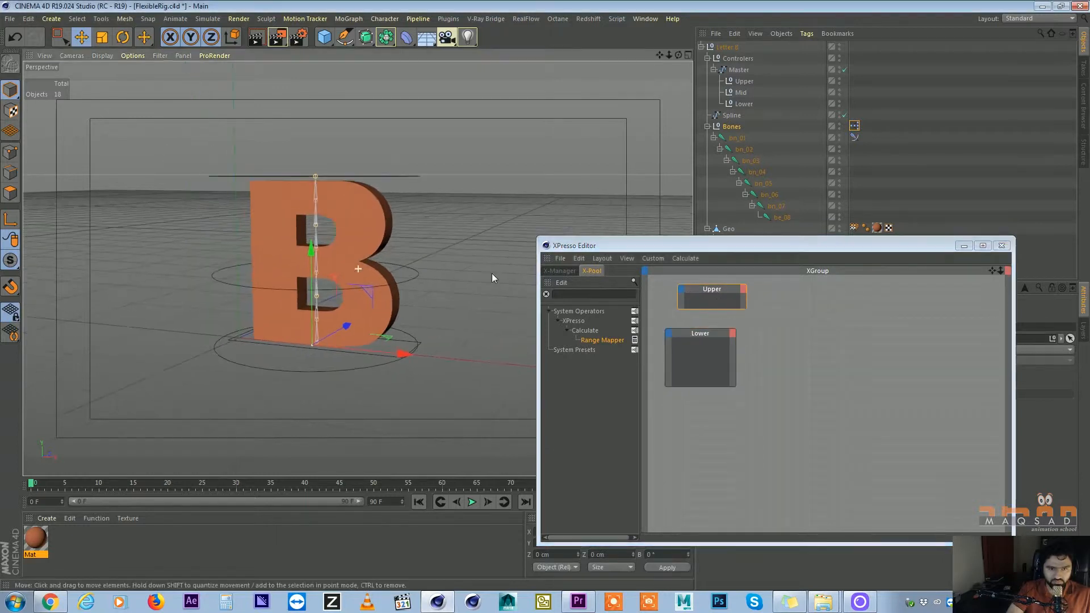
Try stretching the letter again by raising the Upper handle about 82 cm
alt+middle_drag(434, 247, 427, 274)
click(409, 218)
drag(393, 160, 401, 72)
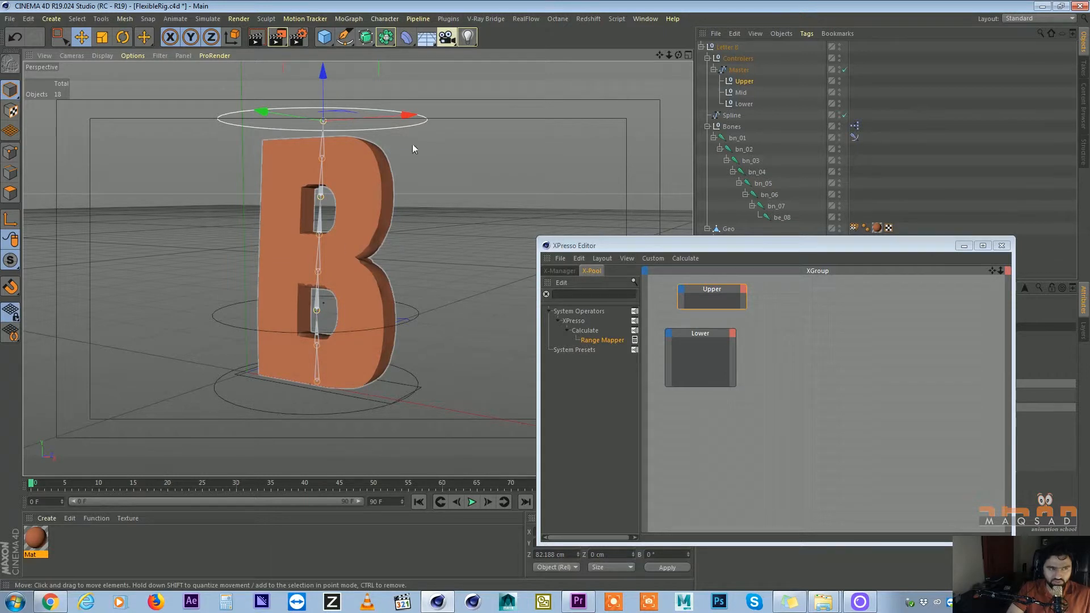
Place the XPresso Editor window beside the letter and space the Upper and Lower nodes farther apart
drag(724, 243, 412, 224)
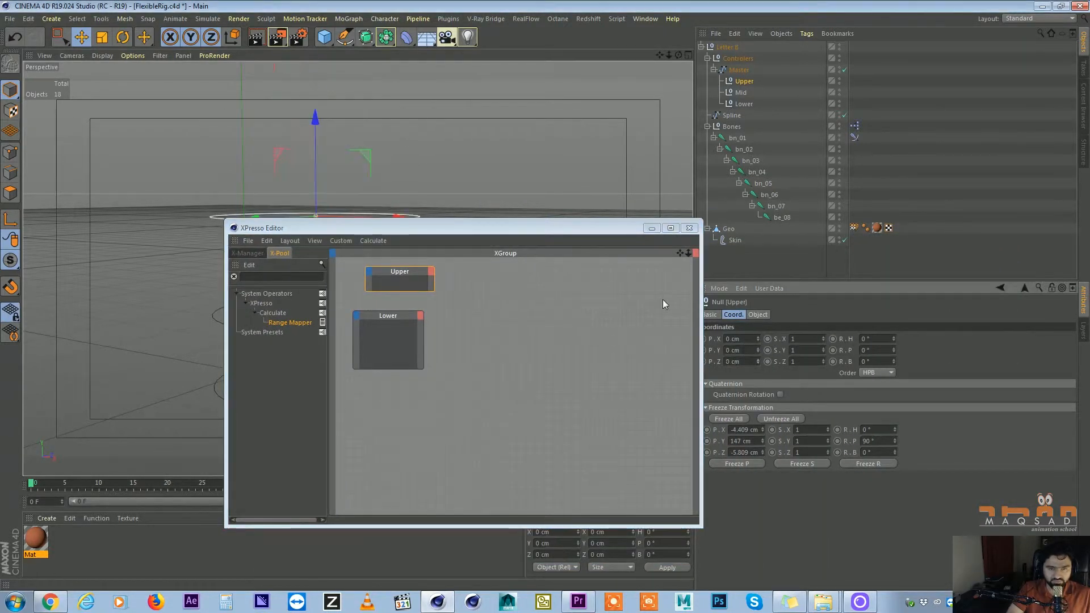
drag(587, 229, 911, 188)
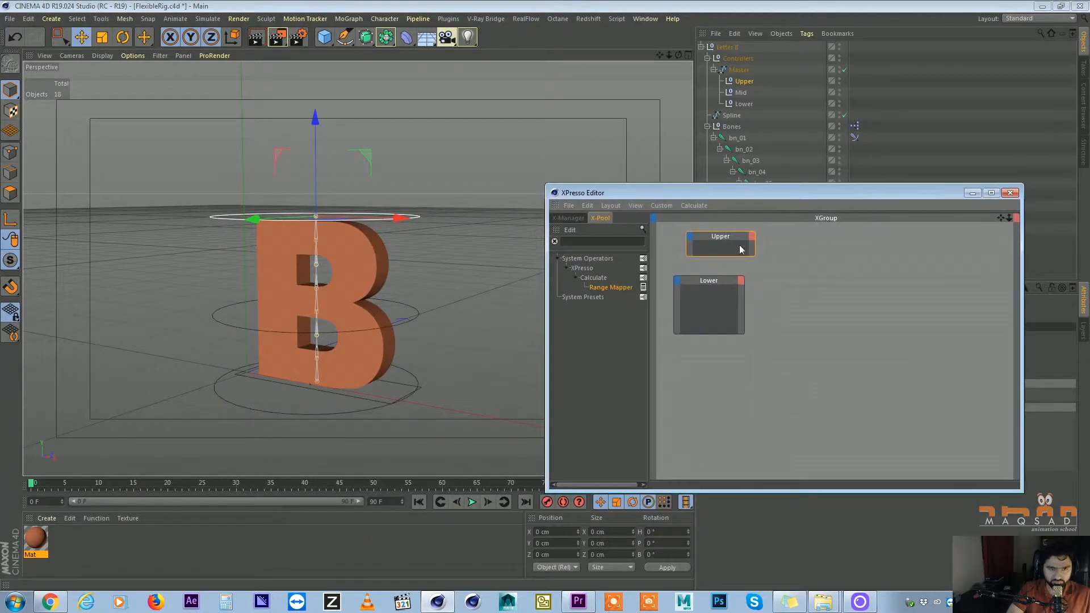
click(736, 253)
drag(716, 286, 748, 309)
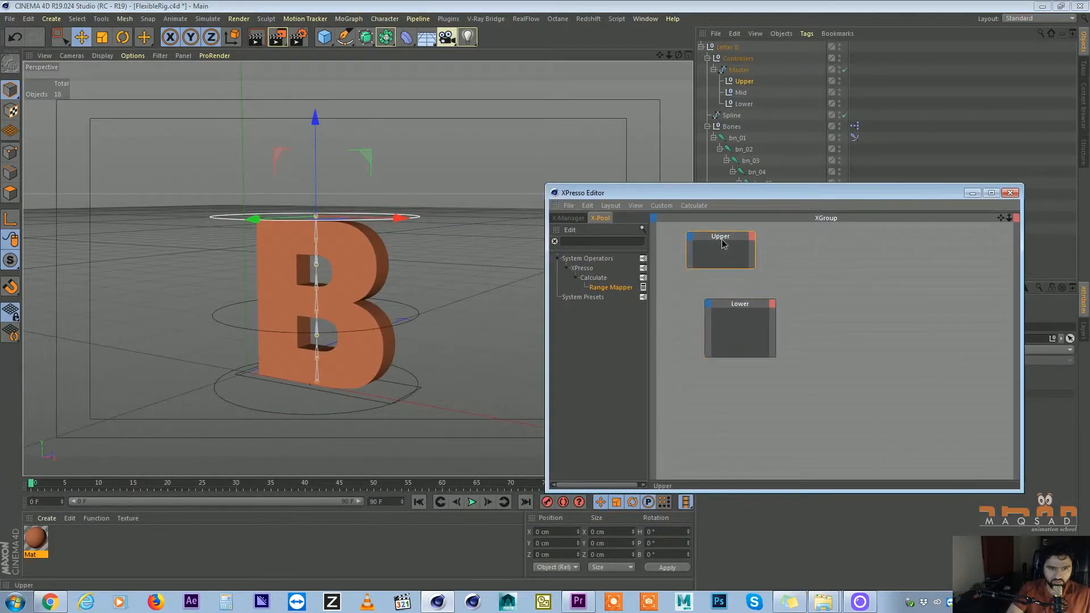
drag(742, 191, 706, 216)
Add a Global Position output port from the coordinates to the Upper node
click(722, 258)
mouse_move(731, 265)
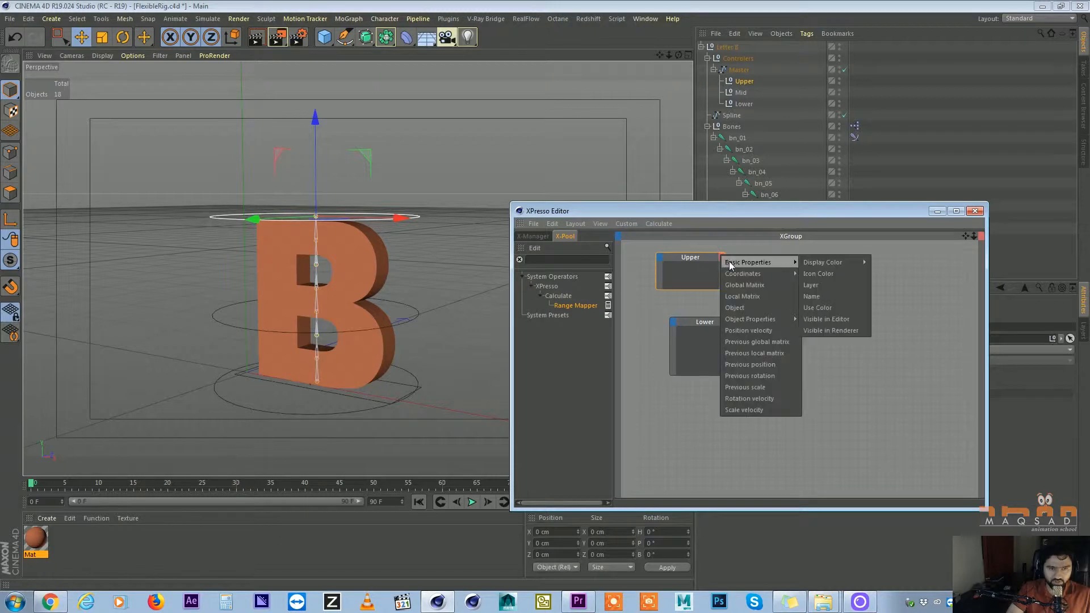
mouse_move(772, 275)
mouse_move(846, 309)
mouse_move(849, 288)
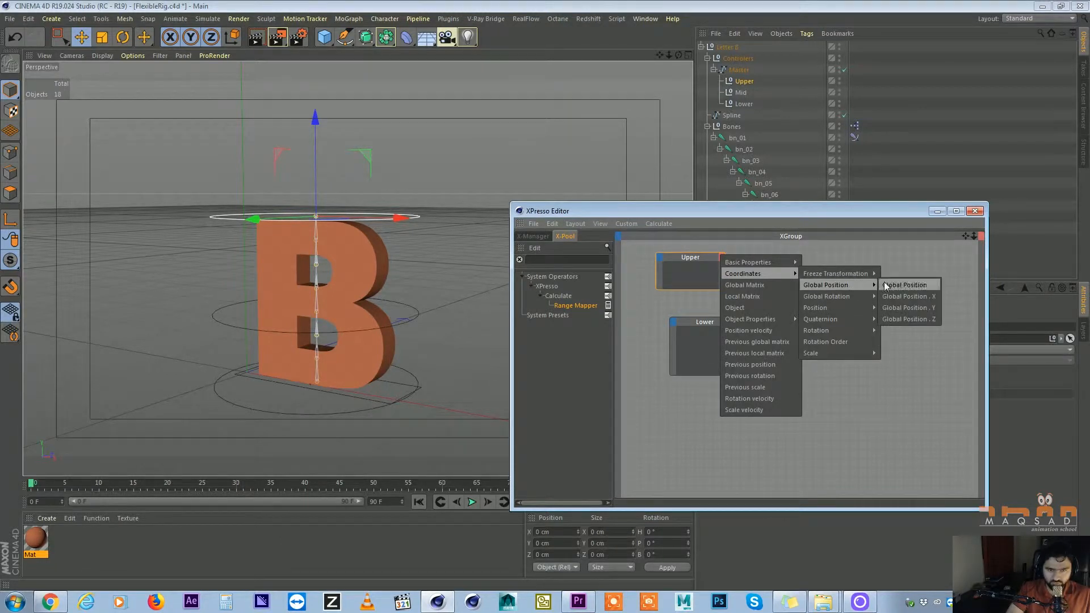
click(691, 255)
click(722, 256)
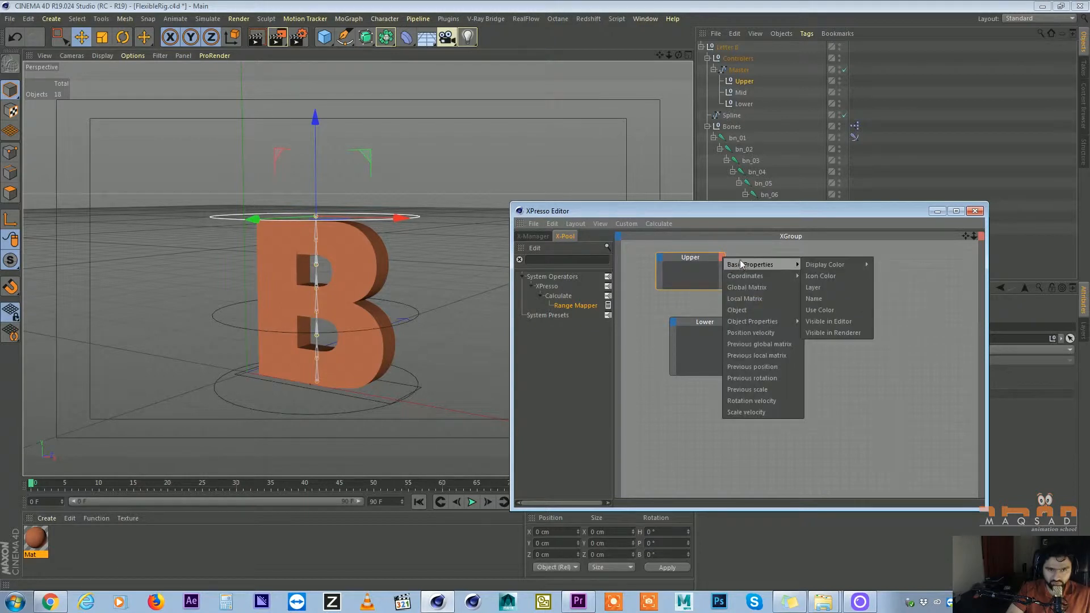
mouse_move(763, 278)
mouse_move(835, 288)
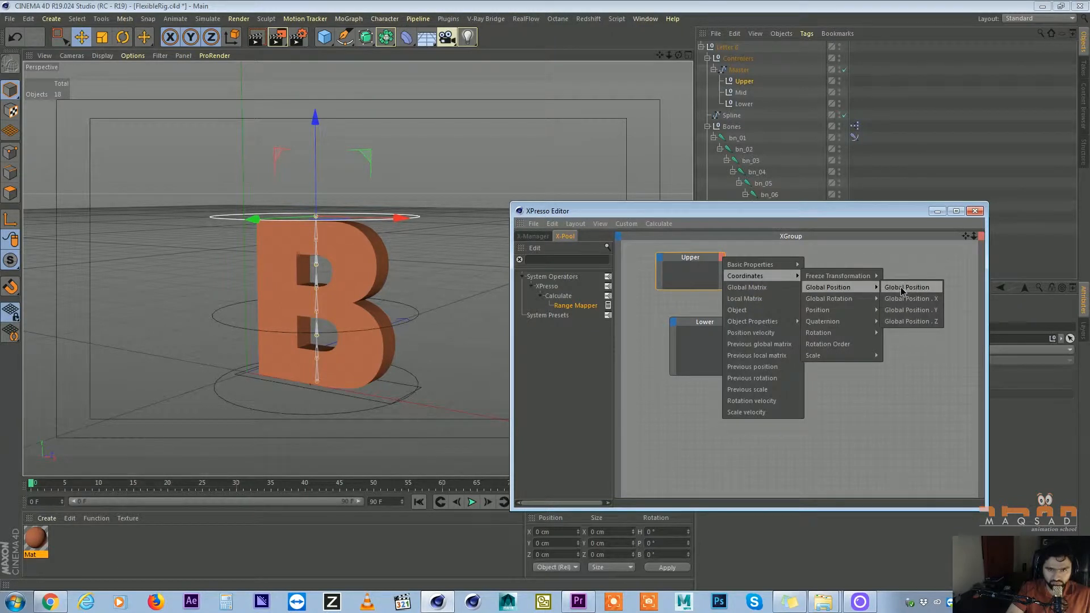
click(902, 288)
Add a Global Position output port to the Lower node and align the node beneath the Upper node
drag(714, 325, 682, 321)
click(705, 317)
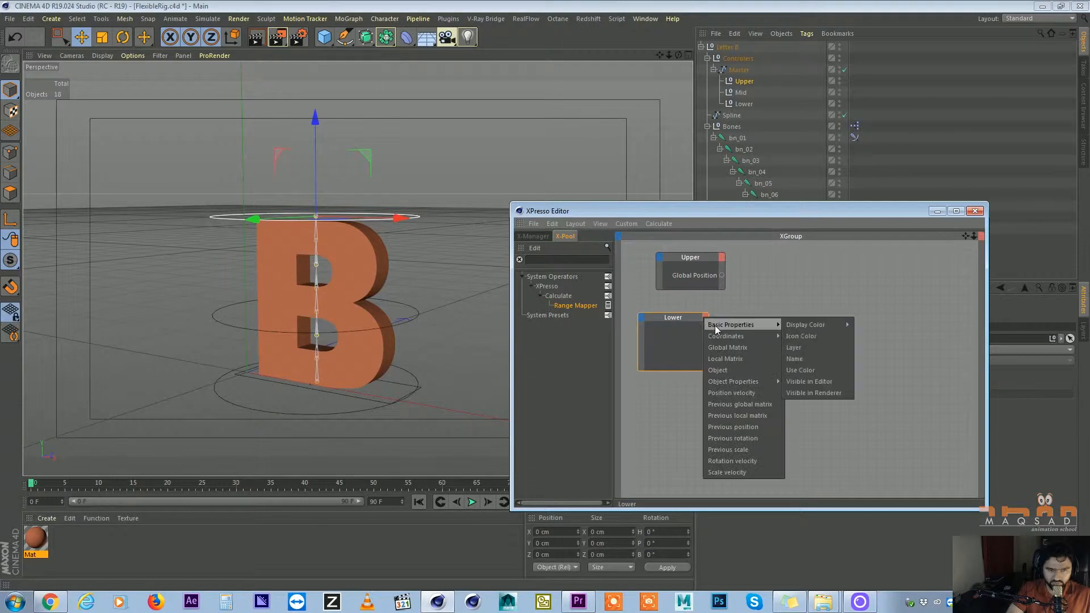
mouse_move(826, 340)
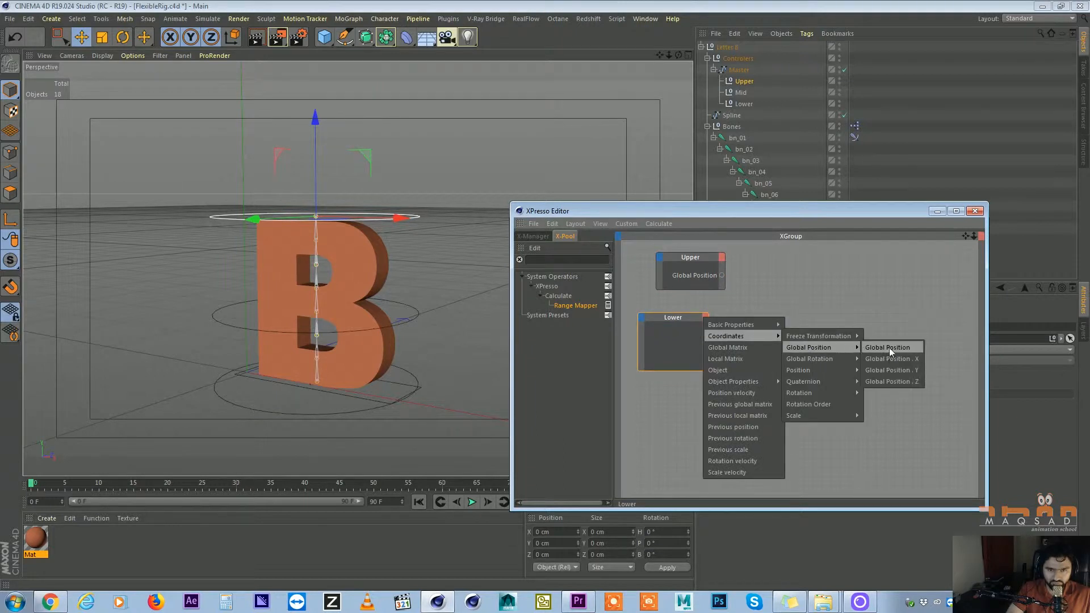
click(889, 348)
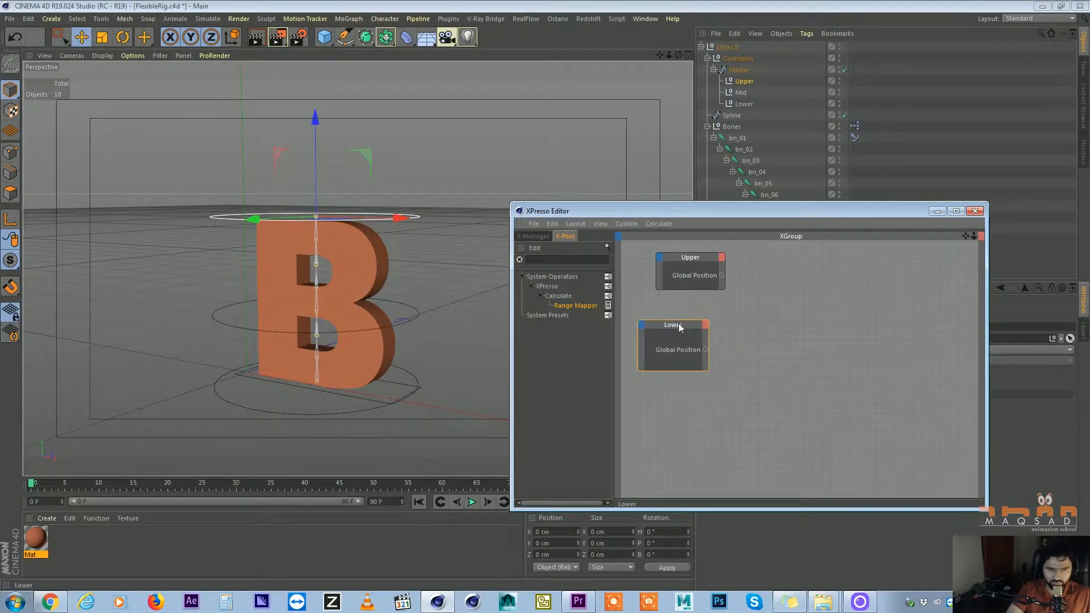
drag(679, 325, 704, 325)
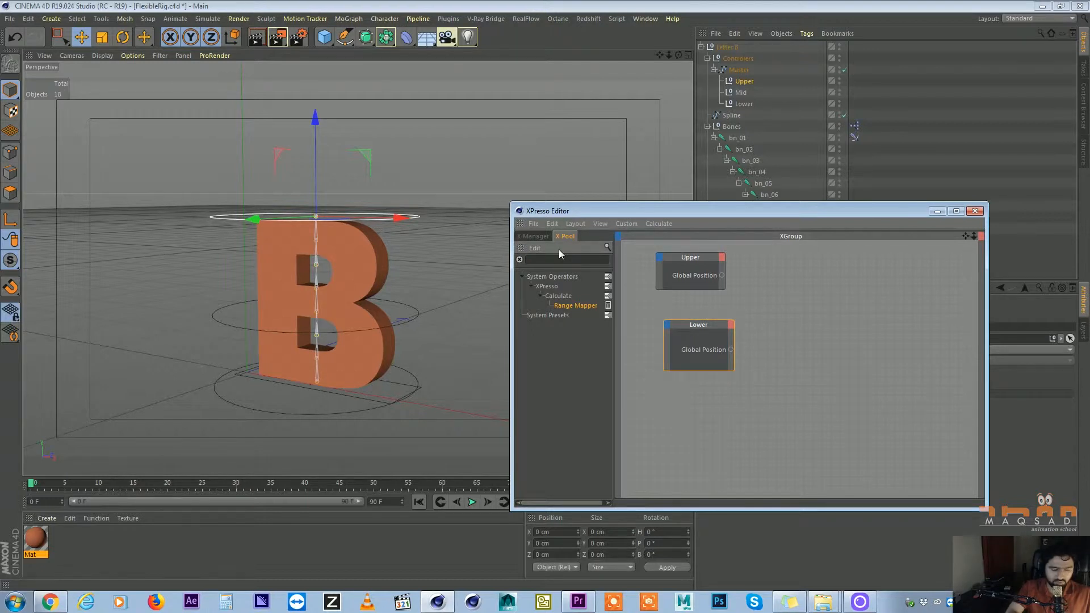
Add a Distance node and connect the Upper and Lower global positions to its Input 1 and Input 2
text(dist)
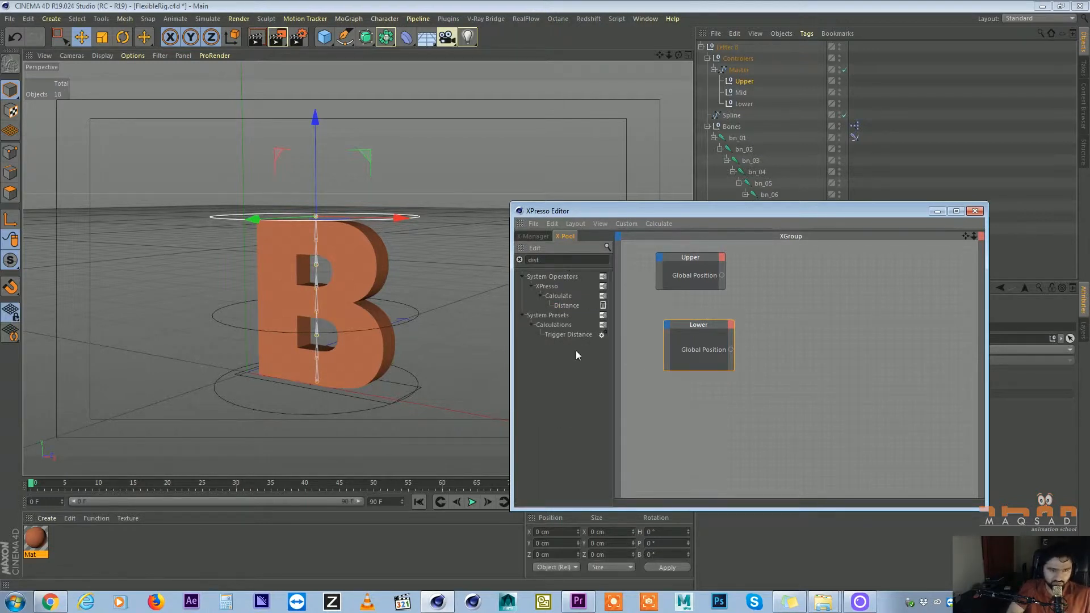
drag(837, 294, 834, 294)
drag(699, 329, 677, 322)
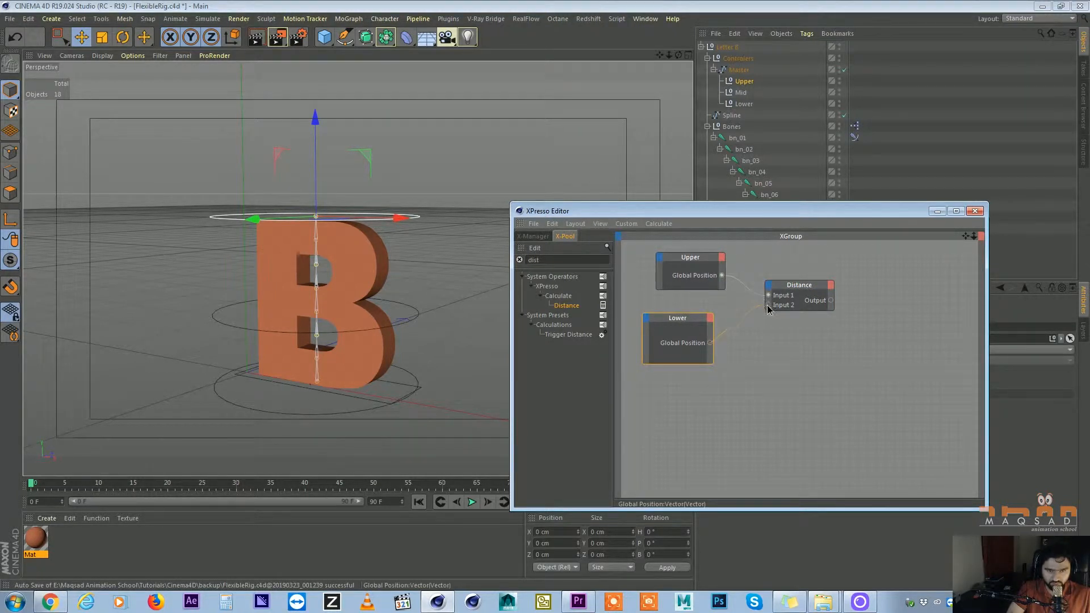
drag(790, 288, 760, 288)
Add a Result node, feed it the Distance node's output and widen it to show the full value
double_click(544, 259)
text(res)
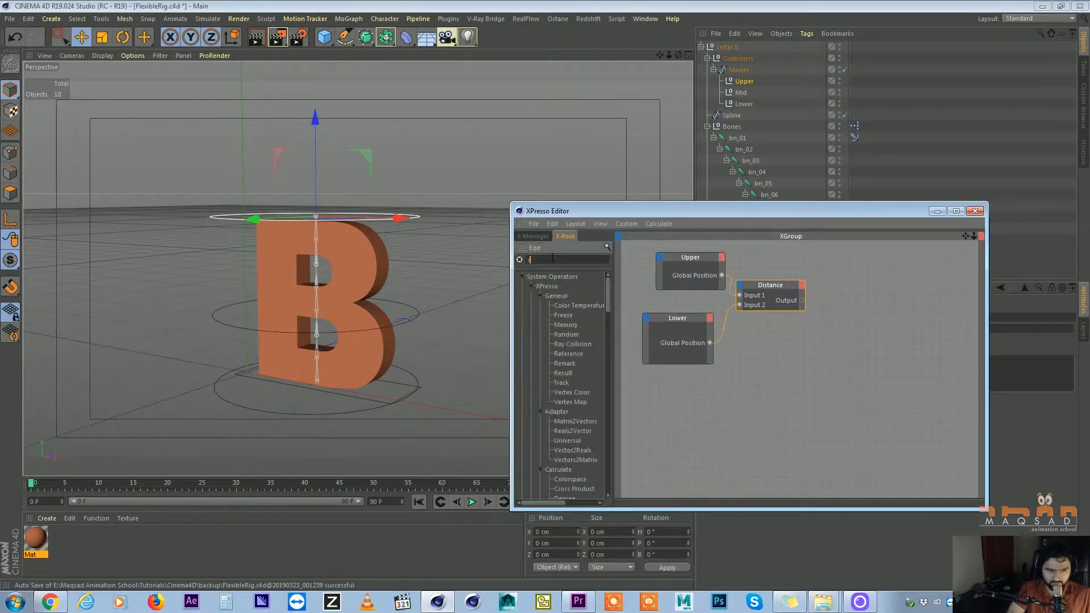
drag(779, 286, 798, 288)
click(878, 296)
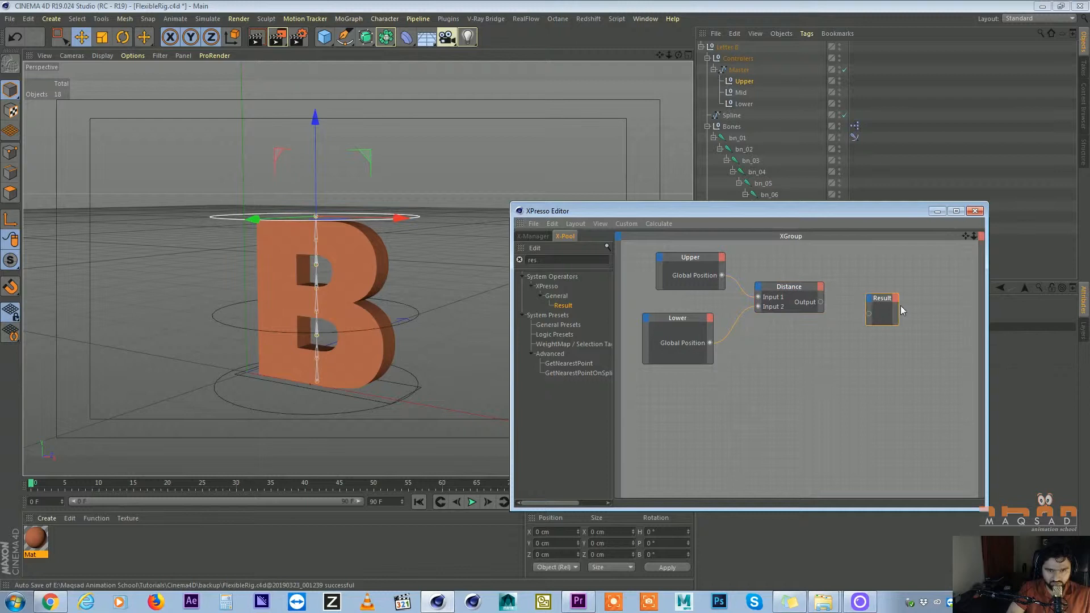
drag(900, 306, 917, 307)
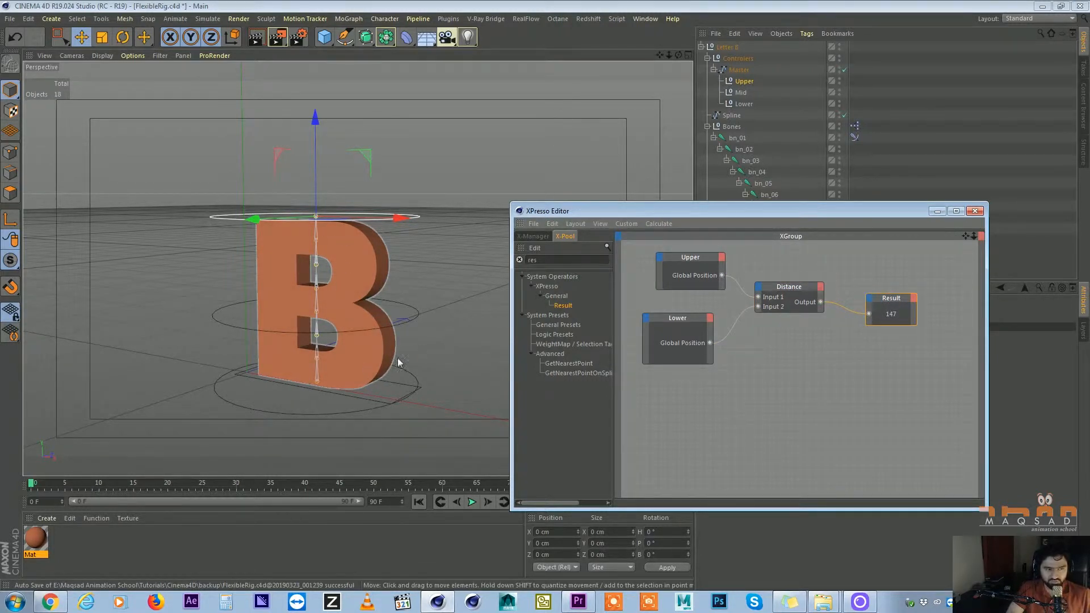
Select the Upper and Lower controllers in turn to compare their spacing with the value in the Result node
click(309, 413)
click(396, 220)
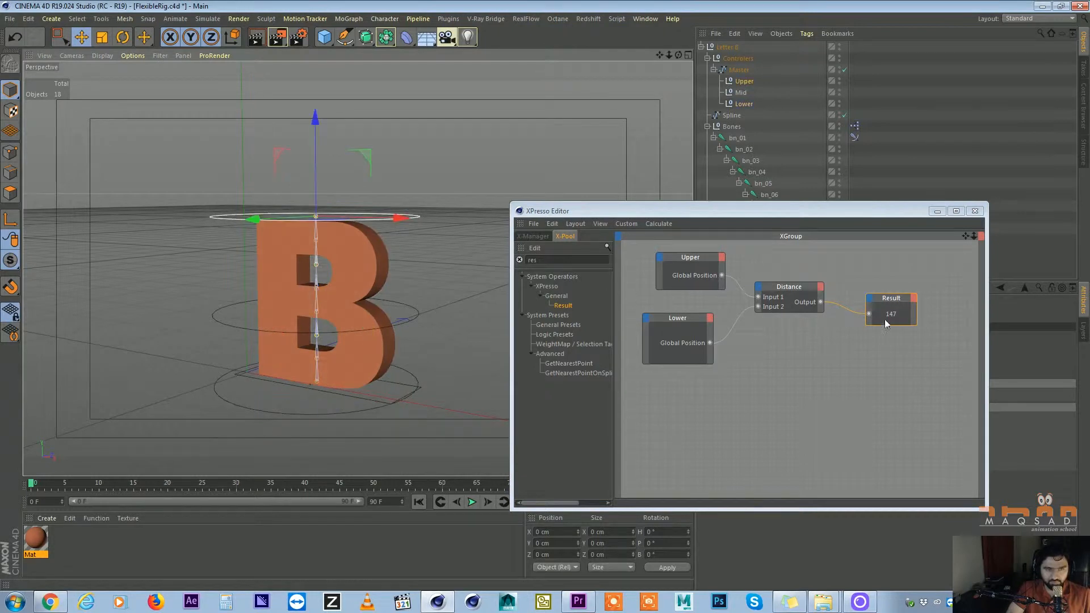
click(743, 82)
click(748, 105)
click(744, 83)
alt+drag(362, 217, 379, 236)
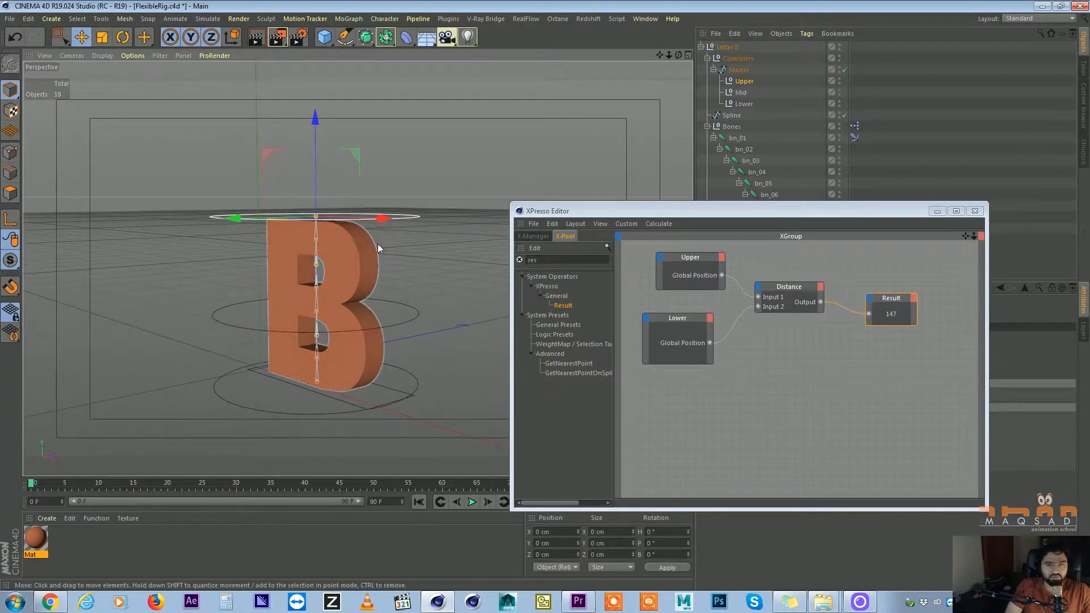
Enlarge the XPresso Editor window and place it so that the letter and the Bones hierarchy stay visible
drag(747, 210, 643, 187)
drag(882, 487, 1043, 538)
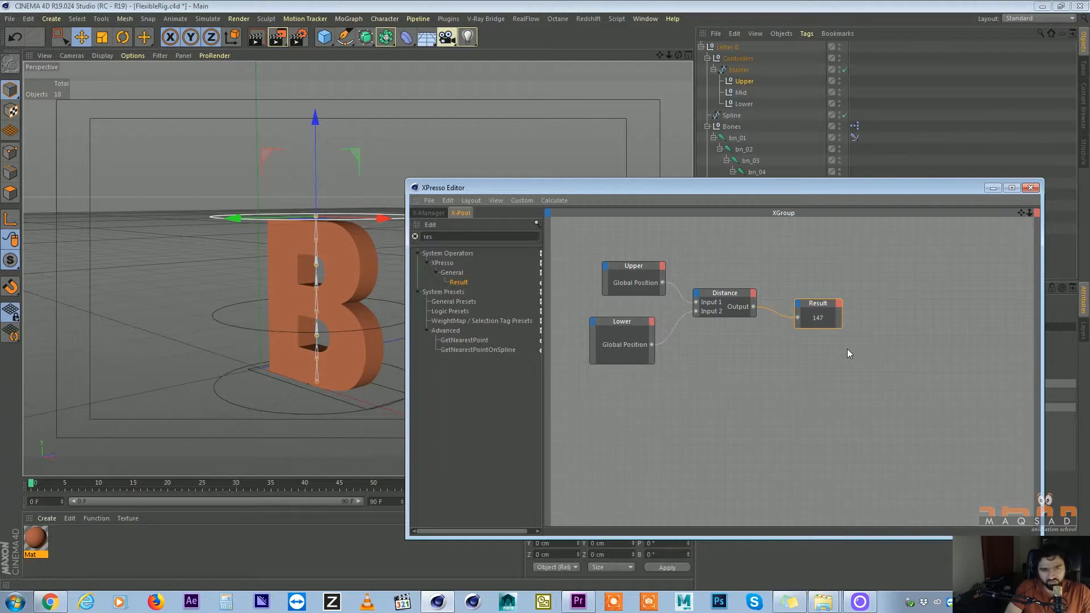
drag(783, 182, 839, 252)
alt+drag(356, 232, 340, 254)
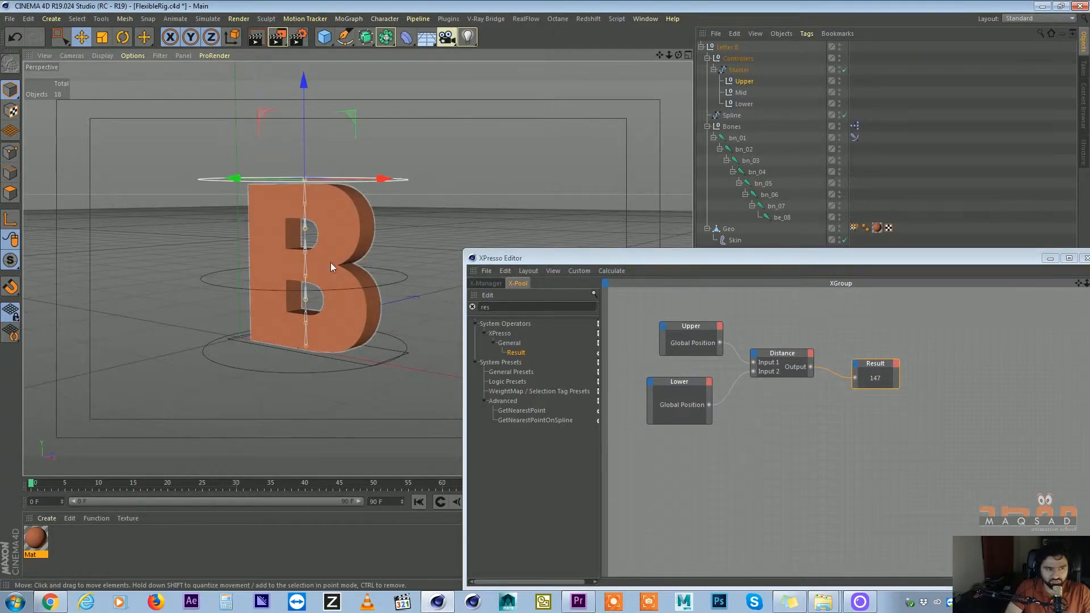
mouse_move(341, 253)
alt+mouse_down()
mouse_move(322, 245)
mouse_move(341, 248)
alt+mouse_up()
Add the joints bn_03, bn_04 and bn_05 as nodes to the XPresso graph and spread them out vertically
click(749, 161)
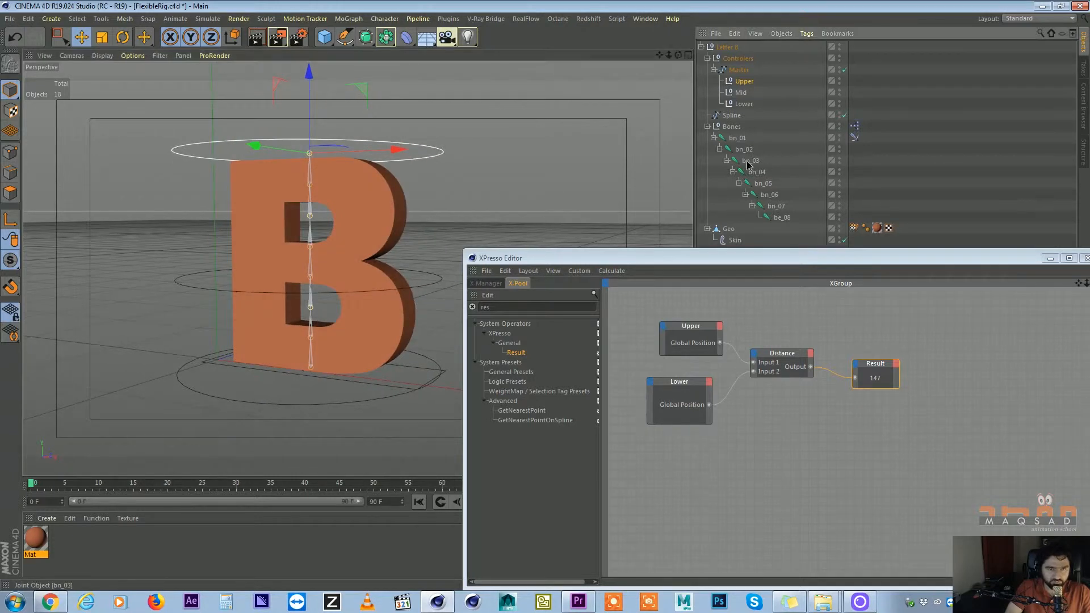
click(757, 172)
click(763, 184)
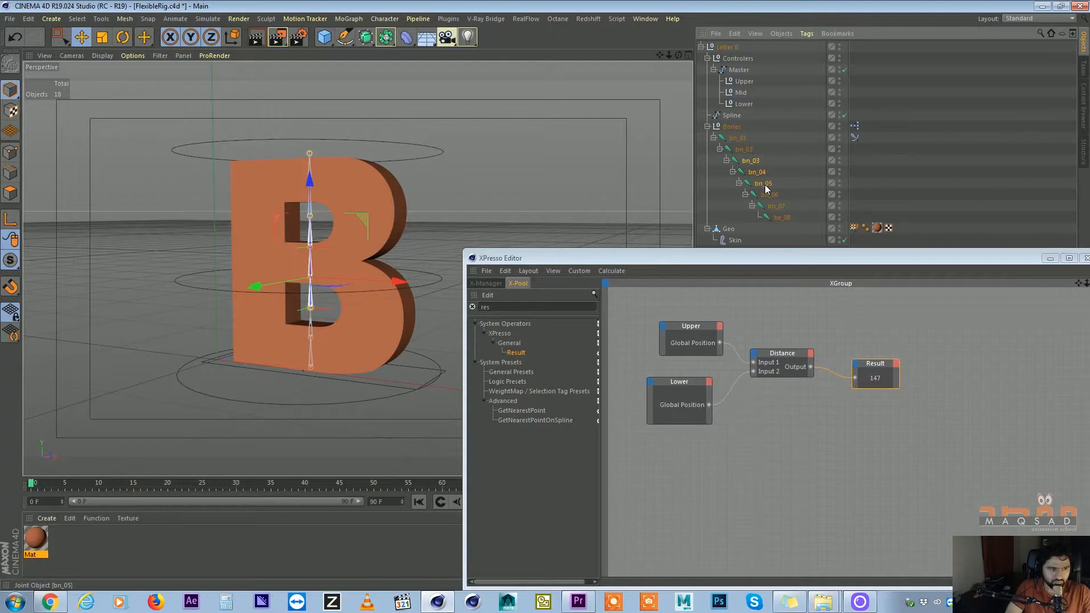
drag(765, 188, 971, 366)
drag(873, 261, 801, 151)
drag(918, 274, 921, 336)
drag(914, 274, 906, 218)
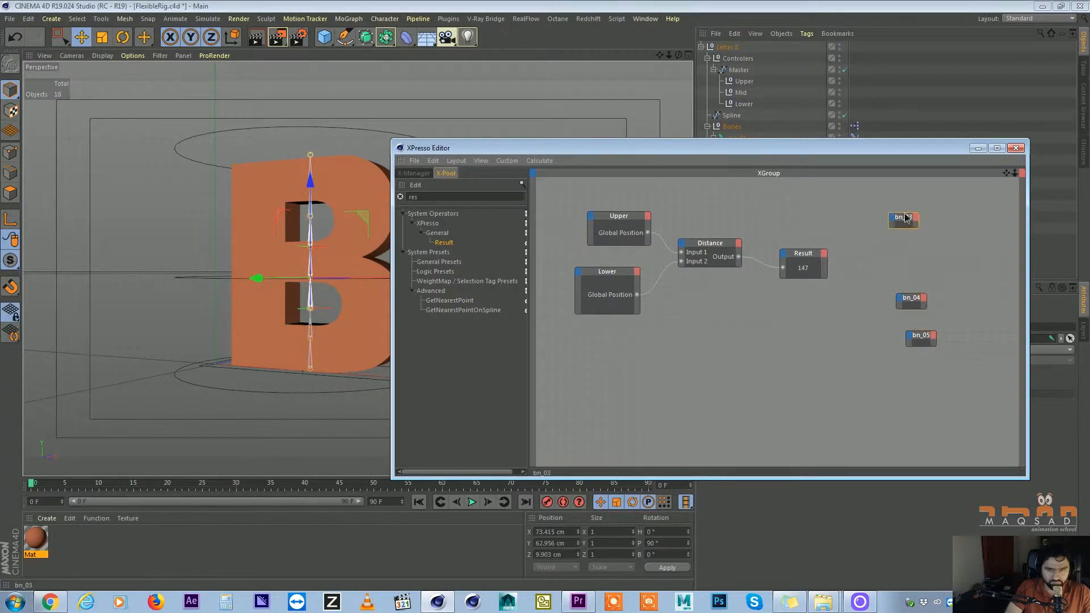
Add a Math node from the Calculate group and place it beneath the Result node
drag(735, 243, 732, 243)
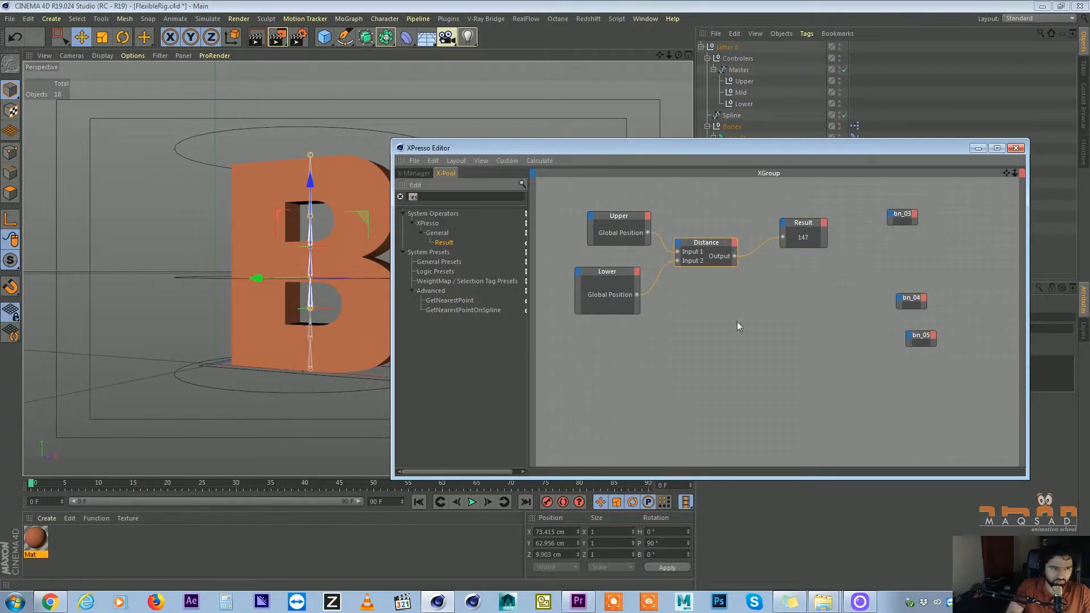
right_click(742, 337)
mouse_move(795, 345)
mouse_move(874, 346)
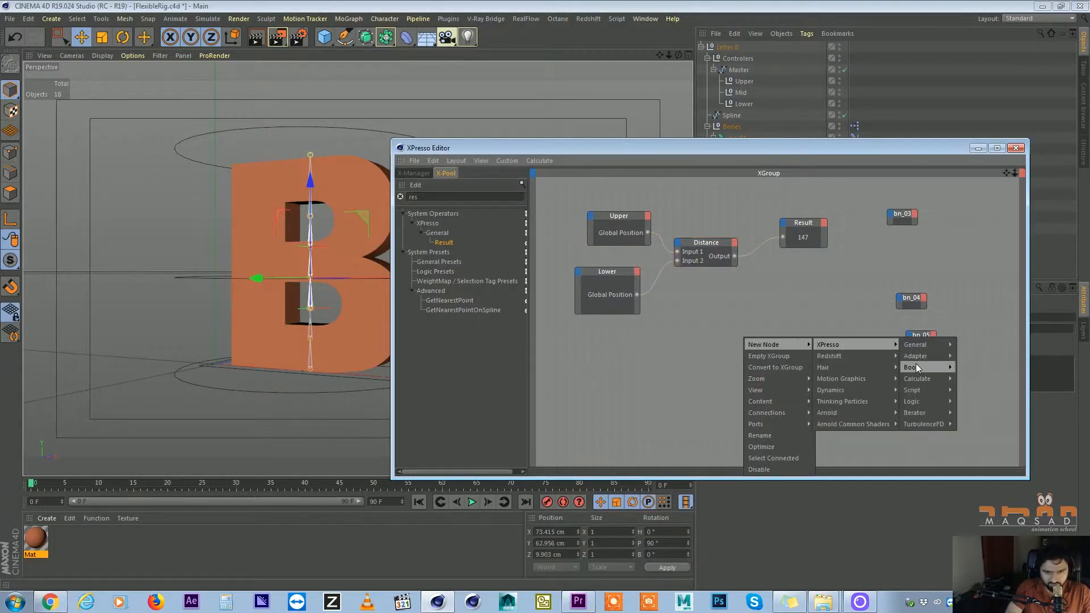
mouse_move(949, 379)
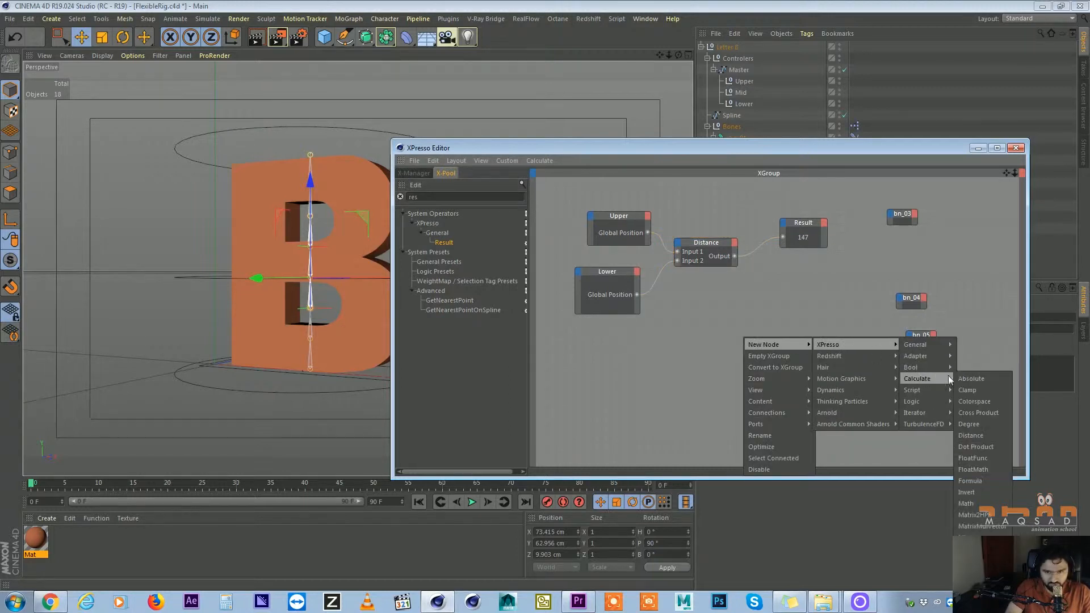
click(969, 504)
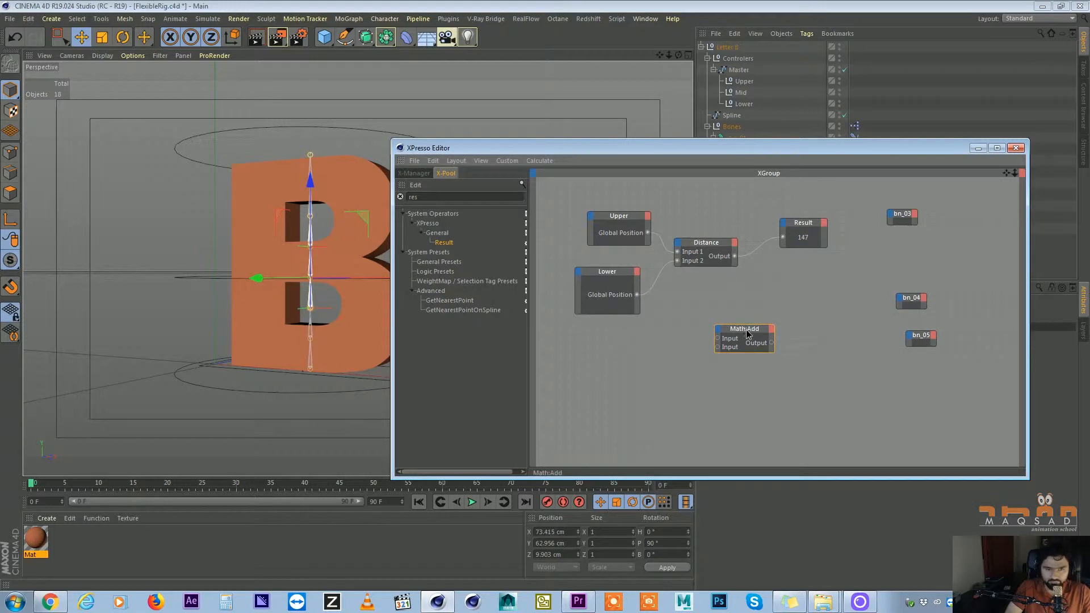
drag(746, 329, 789, 306)
Connect the Distance node's output to the Math:Add node's second input and make the Math node taller
click(707, 247)
drag(607, 195, 591, 306)
click(624, 214)
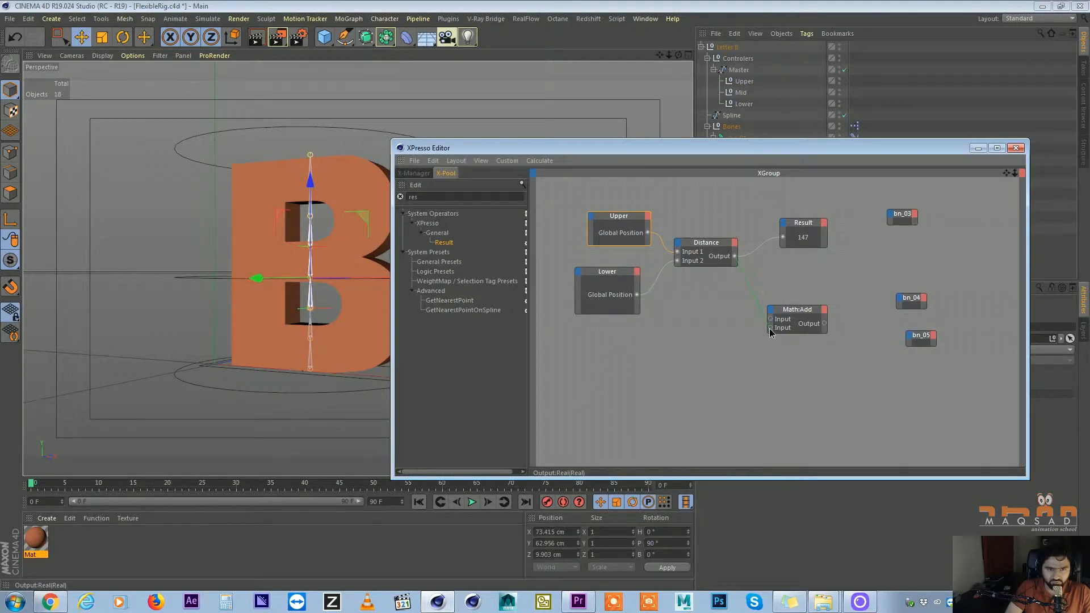
drag(771, 332, 771, 329)
click(794, 296)
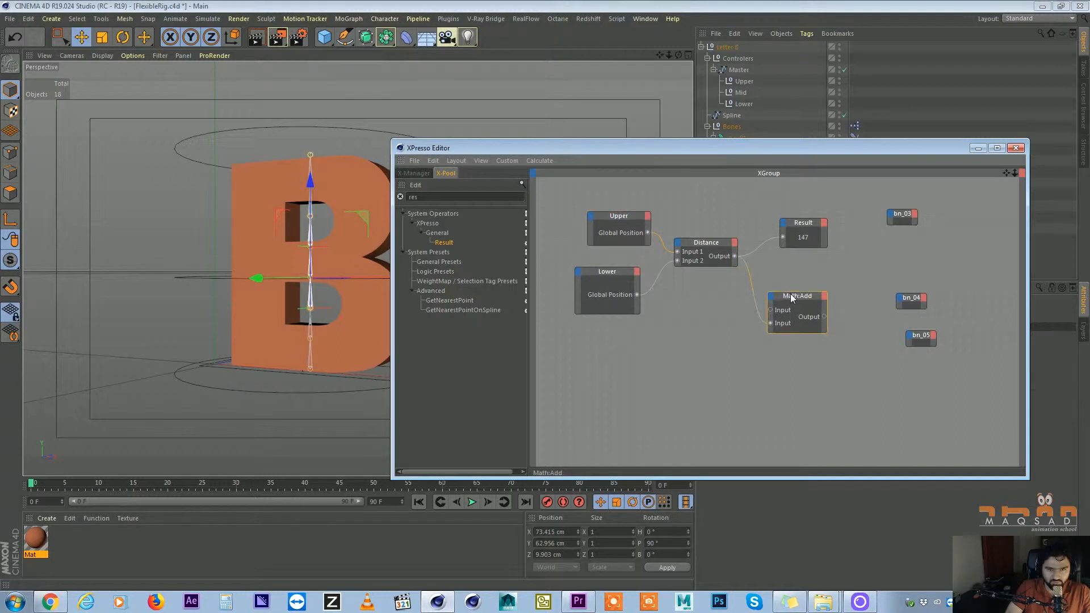
Move the XPresso Editor clear of the node attributes and set the Math:Add node's Input [1] parameter to 1
drag(735, 149, 374, 106)
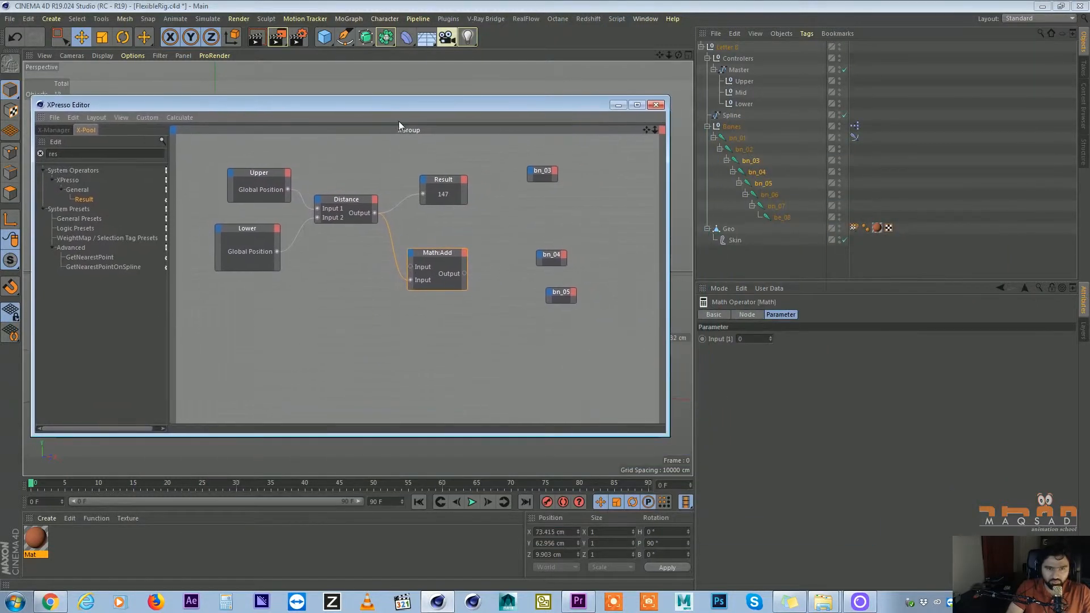
click(747, 318)
click(720, 316)
click(775, 316)
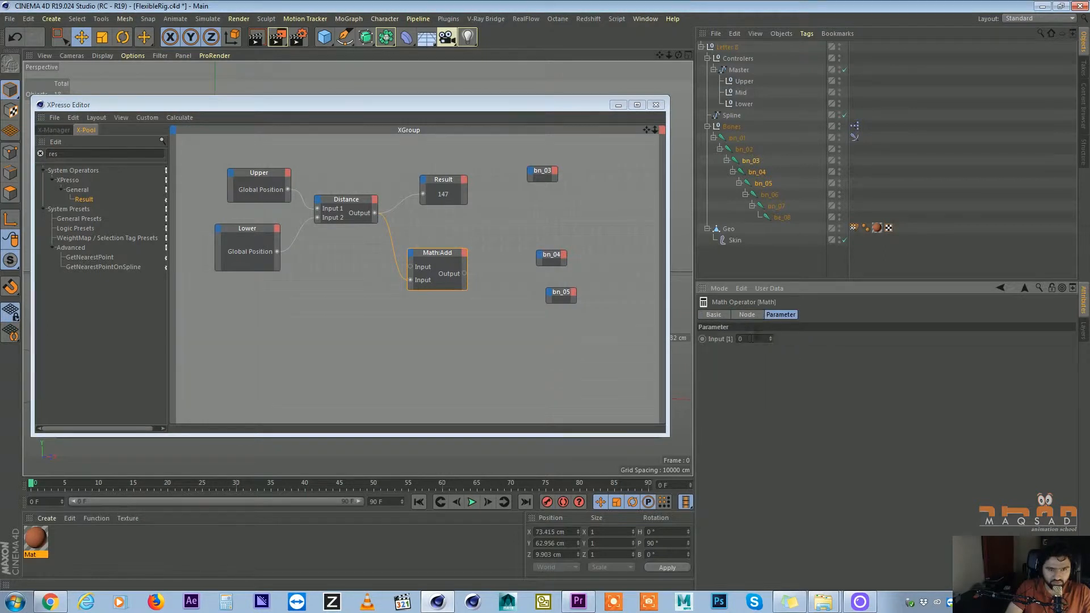
text(1)
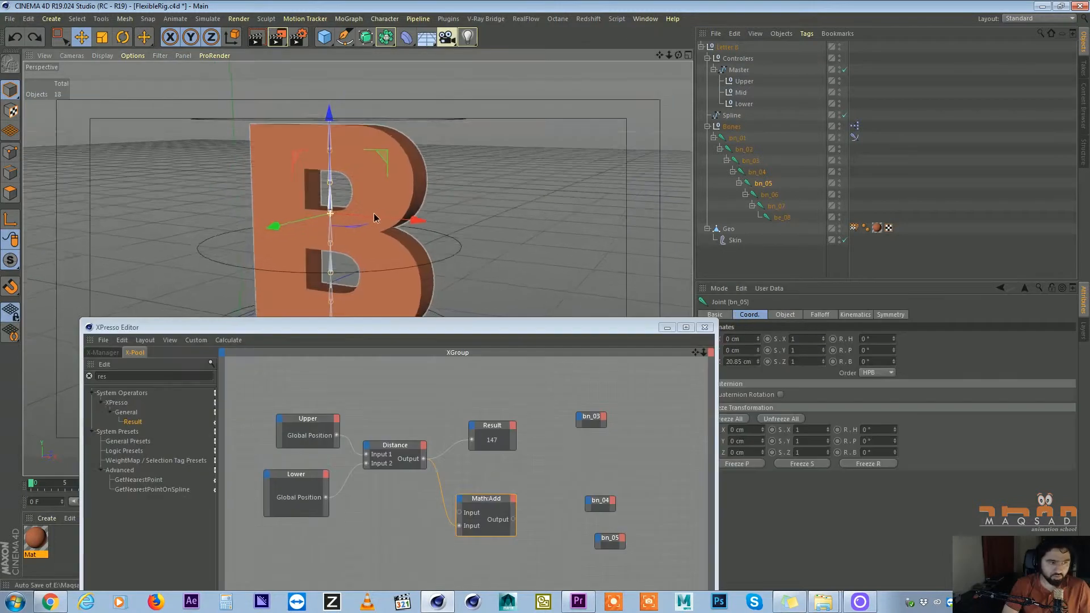
Try increasing the Y scale of joint bn_05, and undo the change
alt+drag(374, 219, 352, 221)
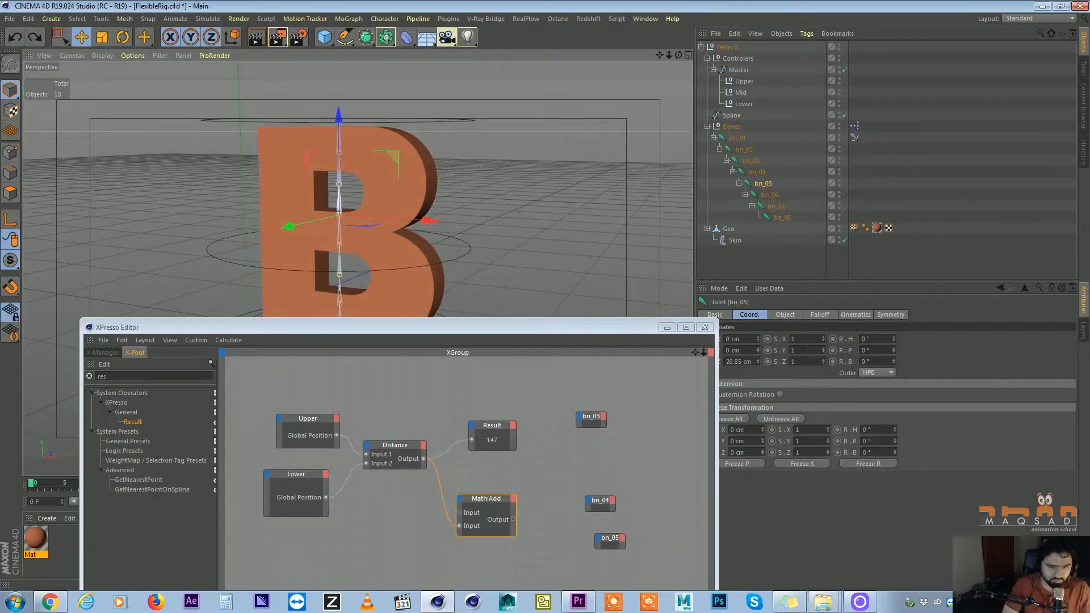
drag(824, 350, 839, 279)
key(ctrl+z)
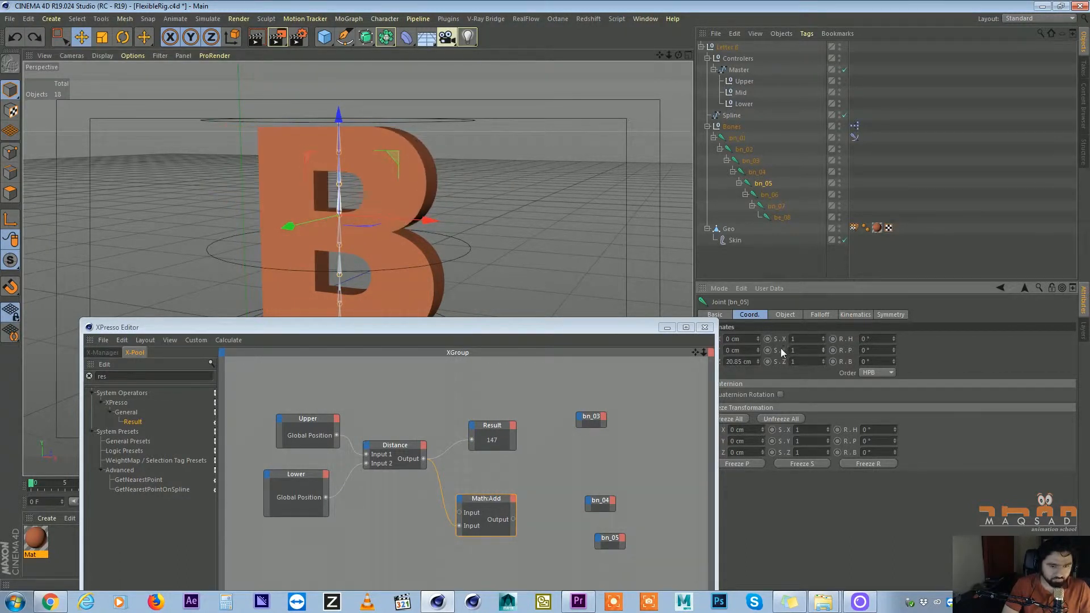
Try thickening the letter by scaling joint bn_05 to 1.35 in X and 2.63 in Y, and reset both scales to 1
click(604, 426)
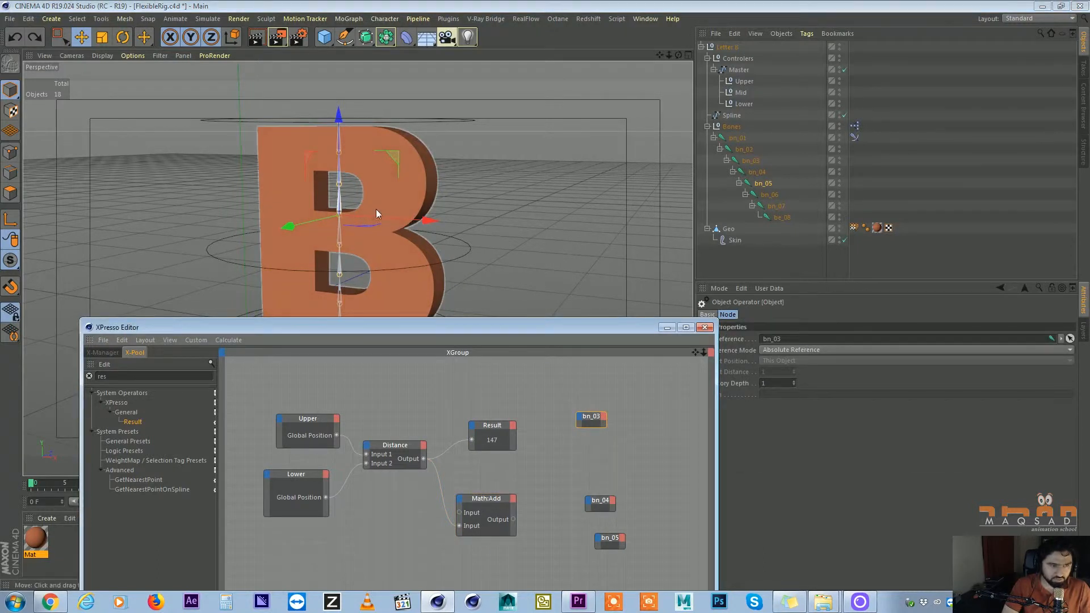
click(763, 183)
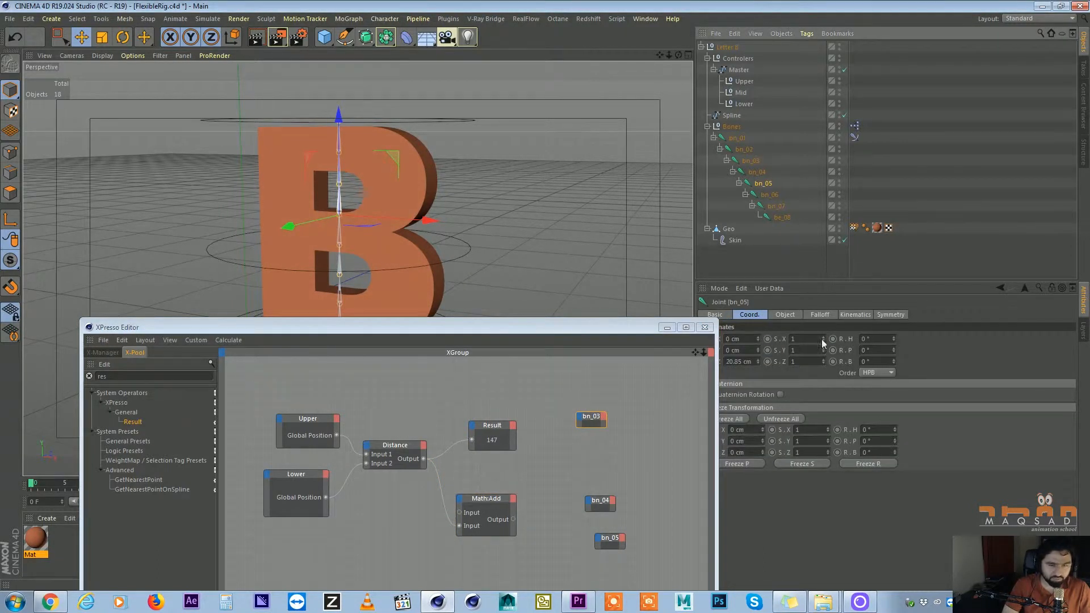
drag(822, 341, 833, 254)
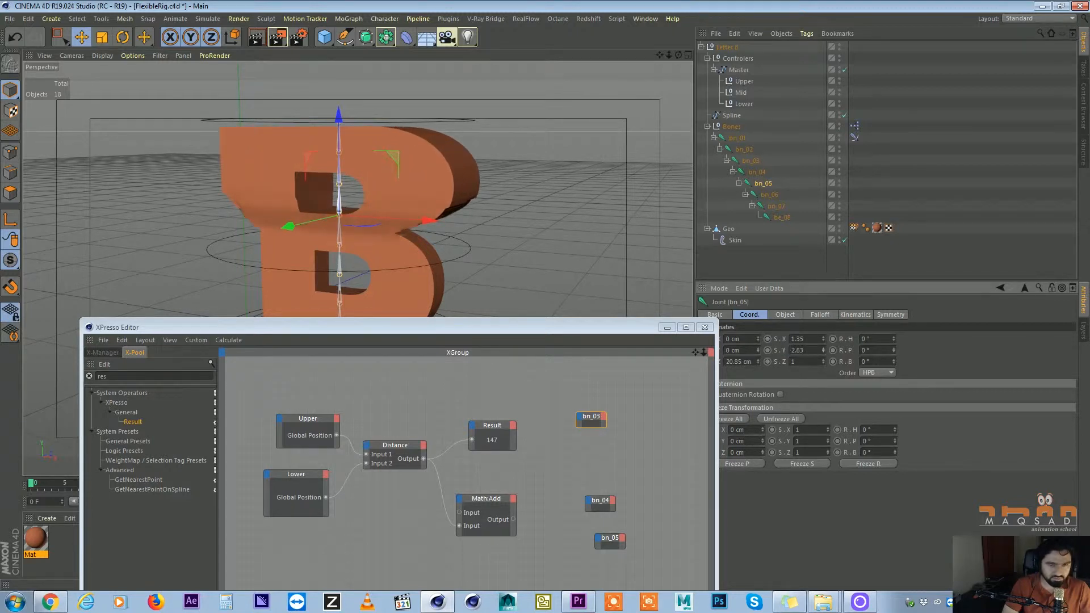
right_click(823, 339)
right_click(823, 351)
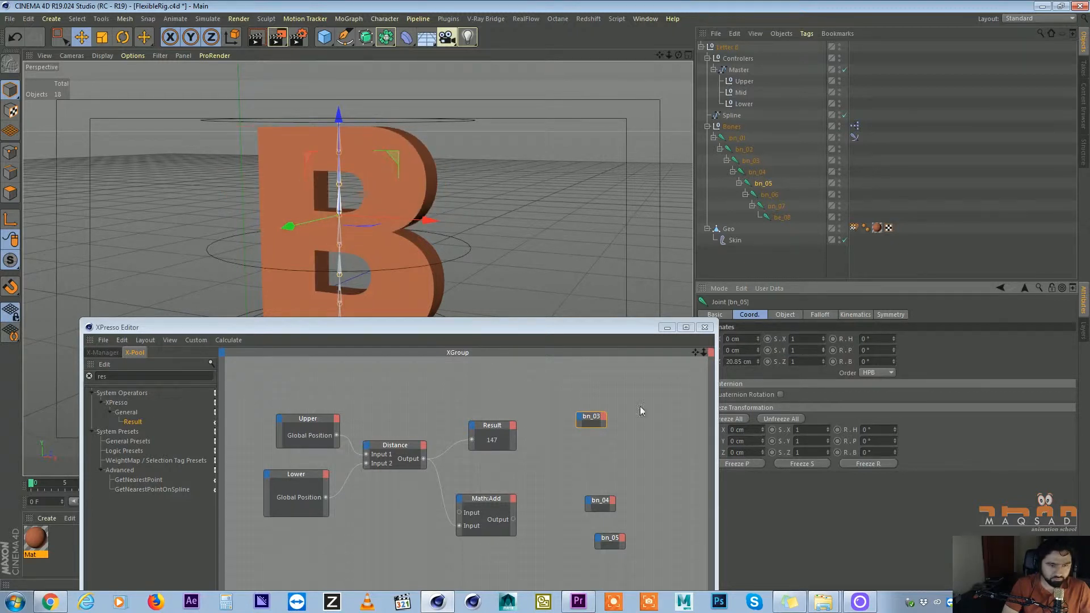
Widen the bn_03 node in the XPresso graph and add Scale X and Scale Y input ports to it
click(578, 419)
mouse_move(608, 428)
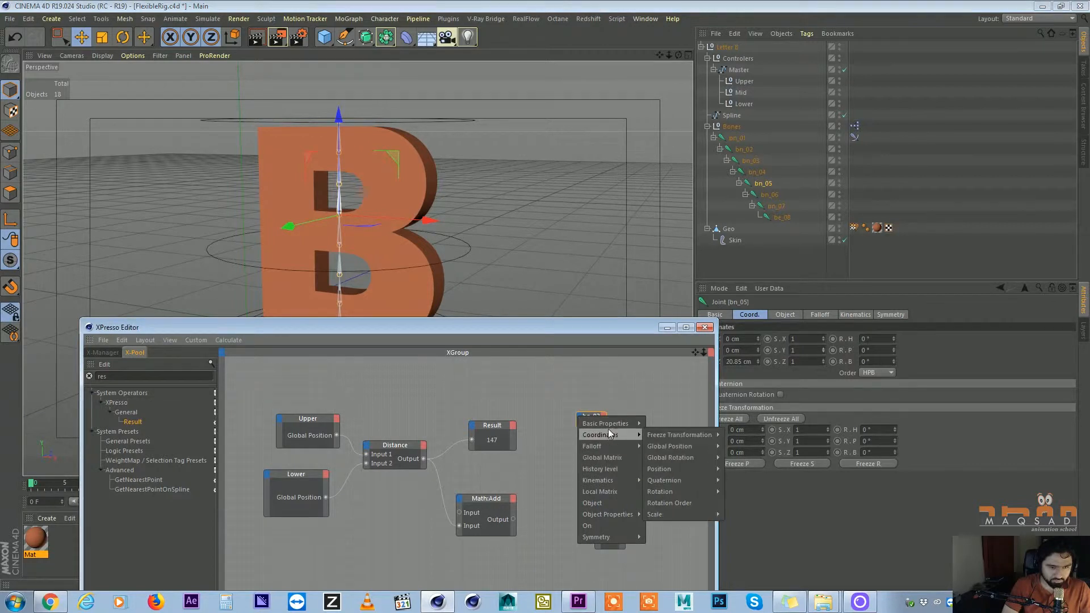
click(576, 328)
drag(596, 327, 700, 118)
drag(712, 216, 752, 240)
click(686, 210)
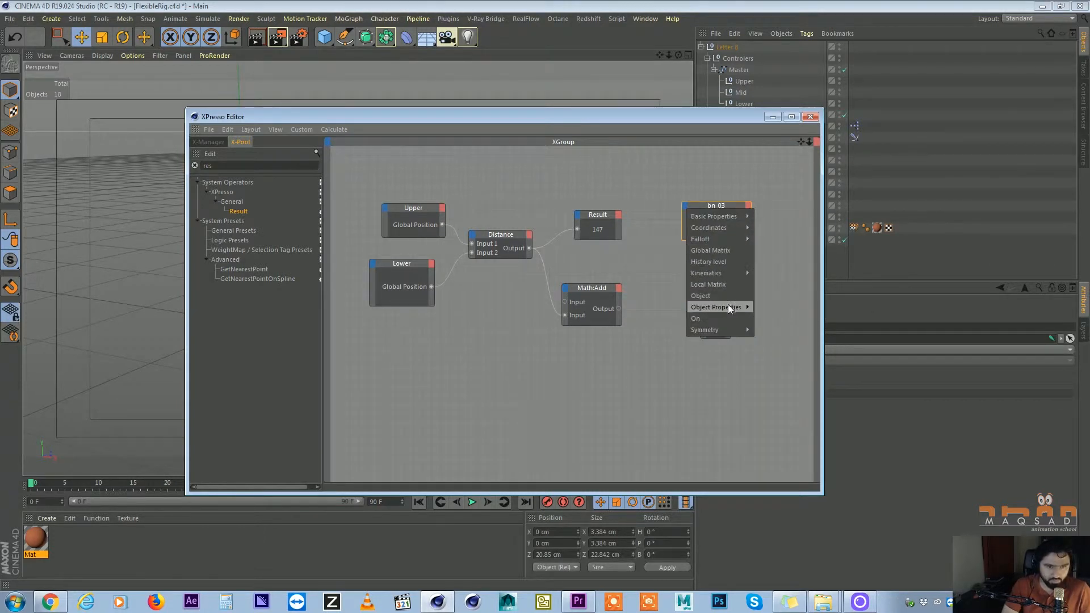
mouse_move(730, 226)
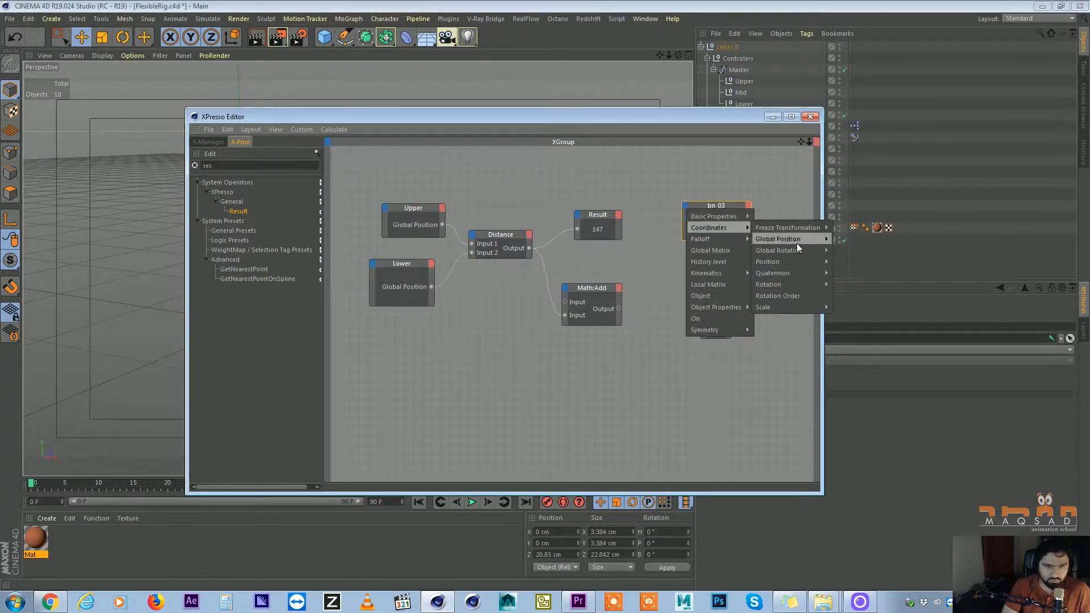
mouse_move(794, 306)
click(843, 319)
click(686, 208)
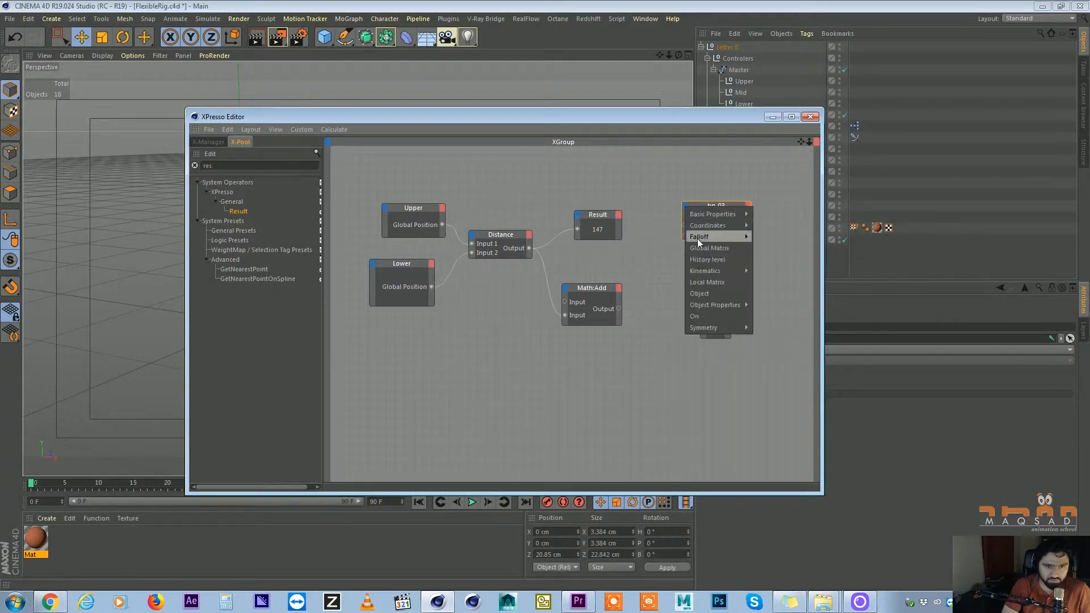
mouse_move(711, 225)
mouse_move(797, 304)
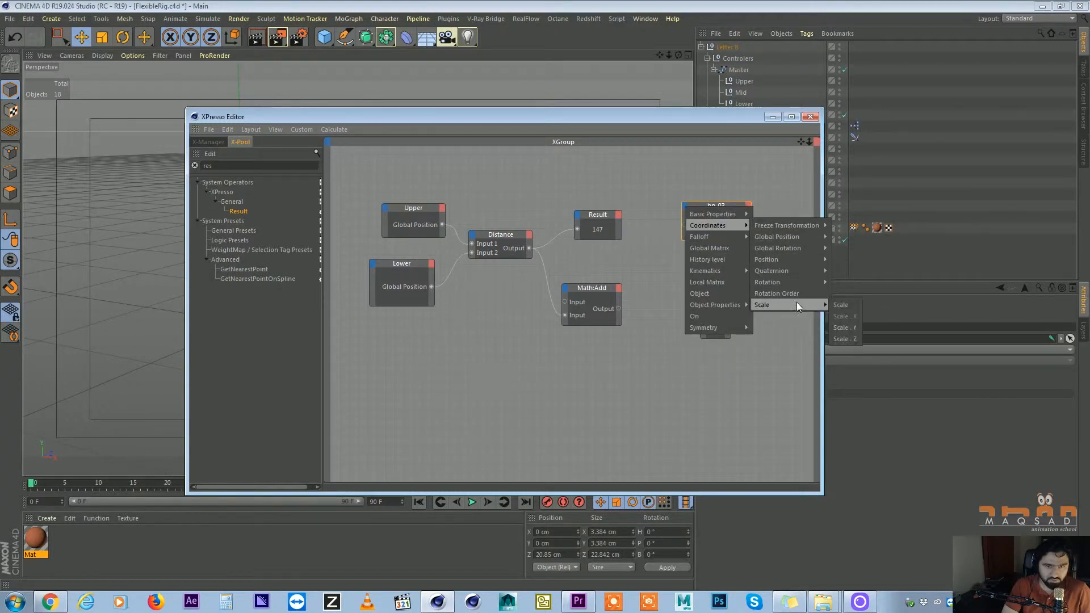
click(845, 327)
Add Scale X and Scale Y input ports to the bn_04 node and enlarge the node
click(695, 288)
mouse_move(742, 307)
click(854, 398)
click(692, 290)
mouse_move(827, 385)
click(854, 409)
drag(705, 292, 692, 273)
drag(708, 283, 742, 296)
Enlarge the bn_05 node and add Scale X and Scale Y input ports to it
click(684, 312)
mouse_move(717, 329)
drag(714, 327, 765, 344)
click(853, 421)
click(684, 311)
mouse_move(789, 410)
click(854, 432)
Try connecting the Math:Add node's output to bn_03's Scale X and Scale Y inputs
drag(632, 117, 791, 236)
drag(761, 412, 844, 351)
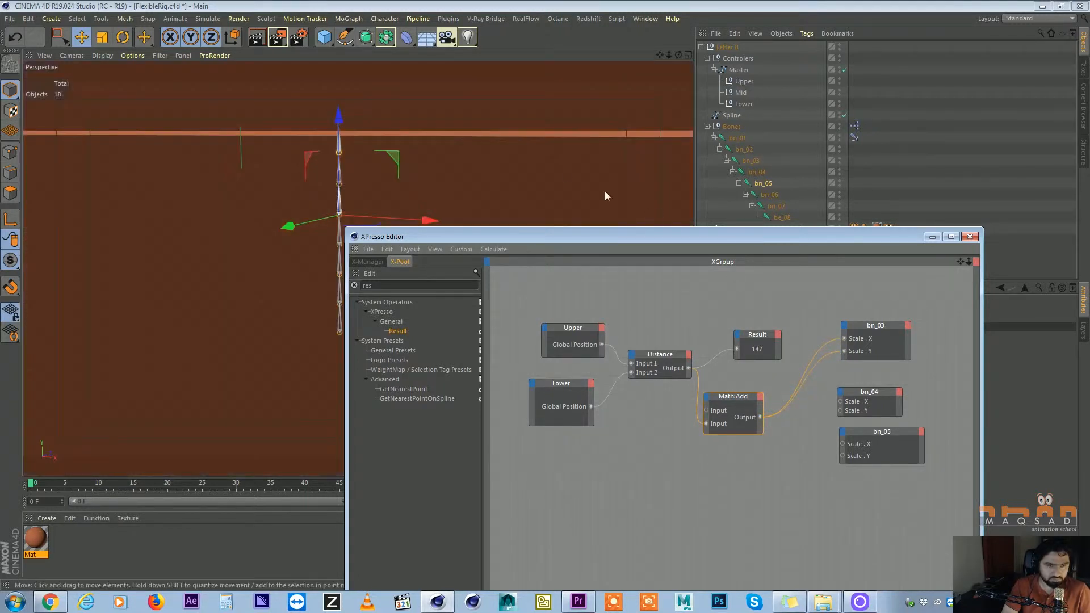
scroll(506, 156, down, 5)
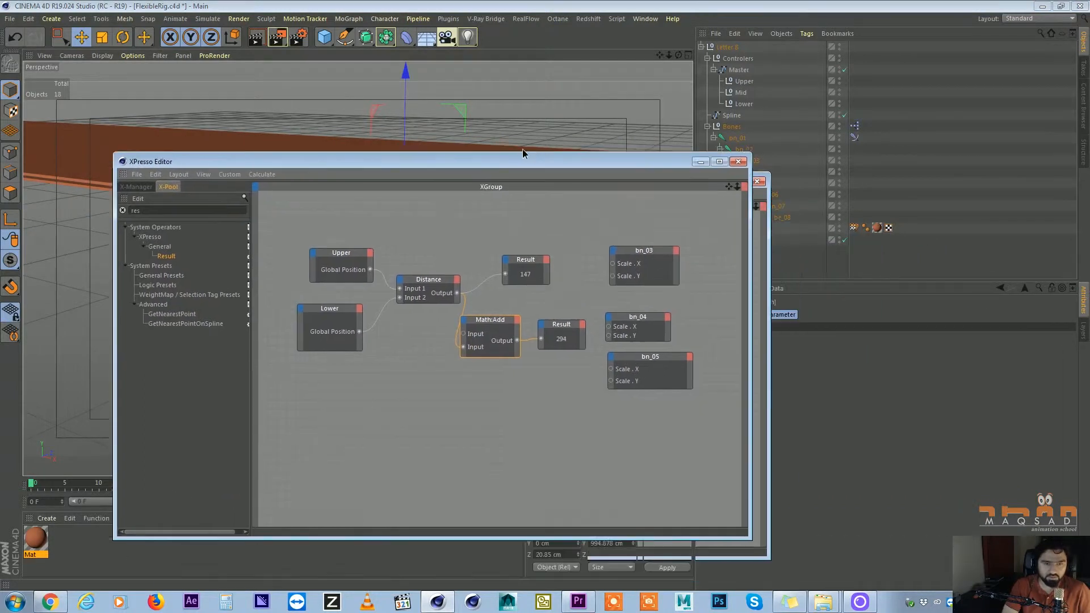
Move the Math:Add node's Result node lower and connect the Math:Add output to Scale X and Scale Y of bn_03 and bn_04
drag(522, 154, 461, 86)
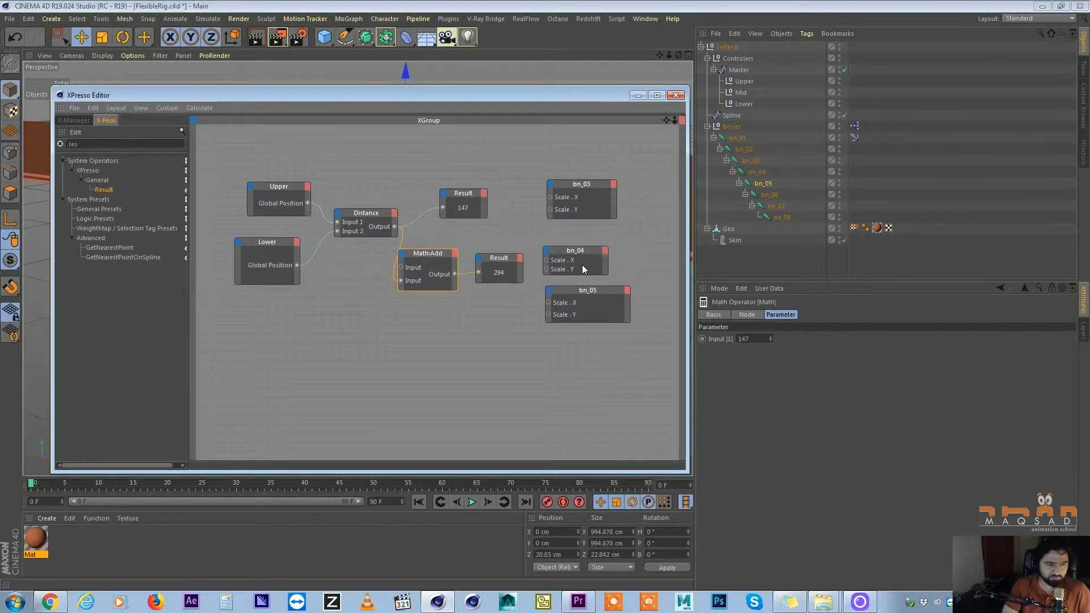
drag(525, 111, 676, 276)
drag(654, 435, 661, 484)
drag(704, 364, 702, 374)
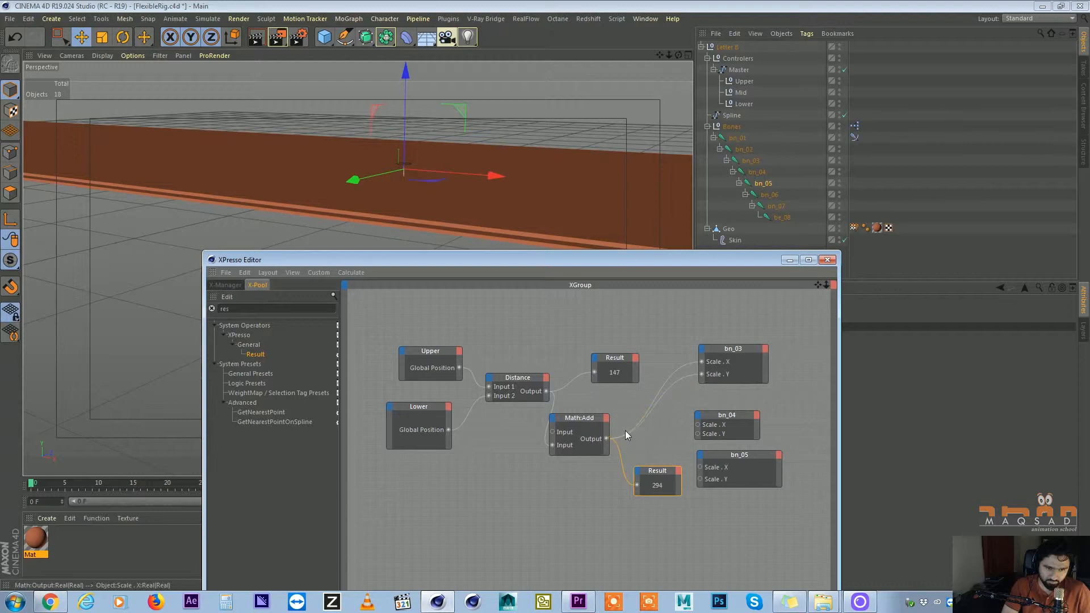
drag(608, 439, 698, 425)
drag(611, 439, 699, 434)
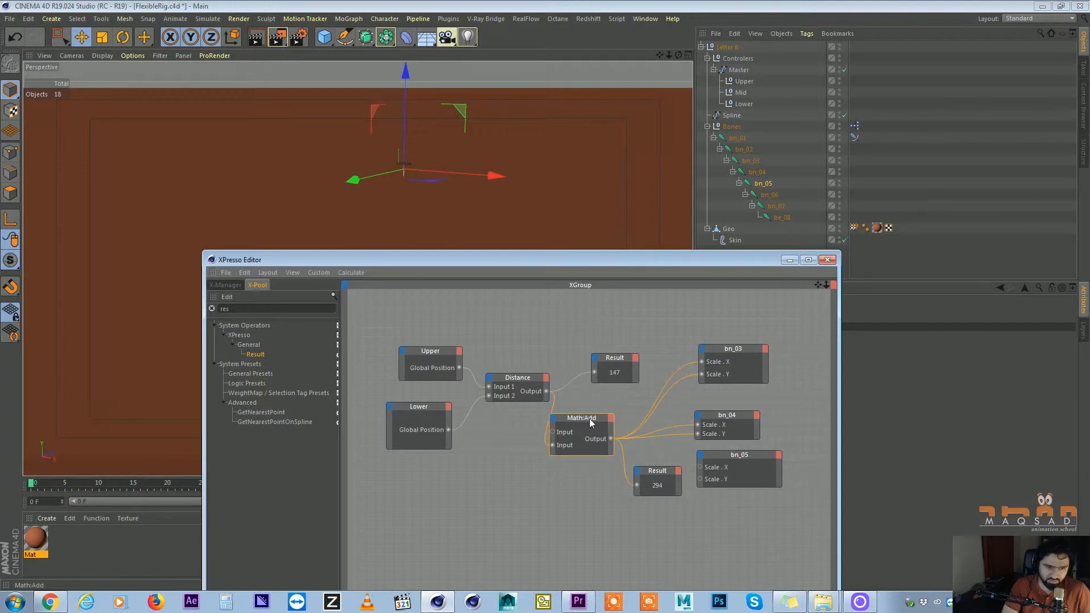
Change the Math node's function from Add to Divide
drag(665, 260, 482, 192)
click(755, 314)
click(760, 349)
click(761, 395)
drag(486, 184, 805, 273)
scroll(533, 156, up, 6)
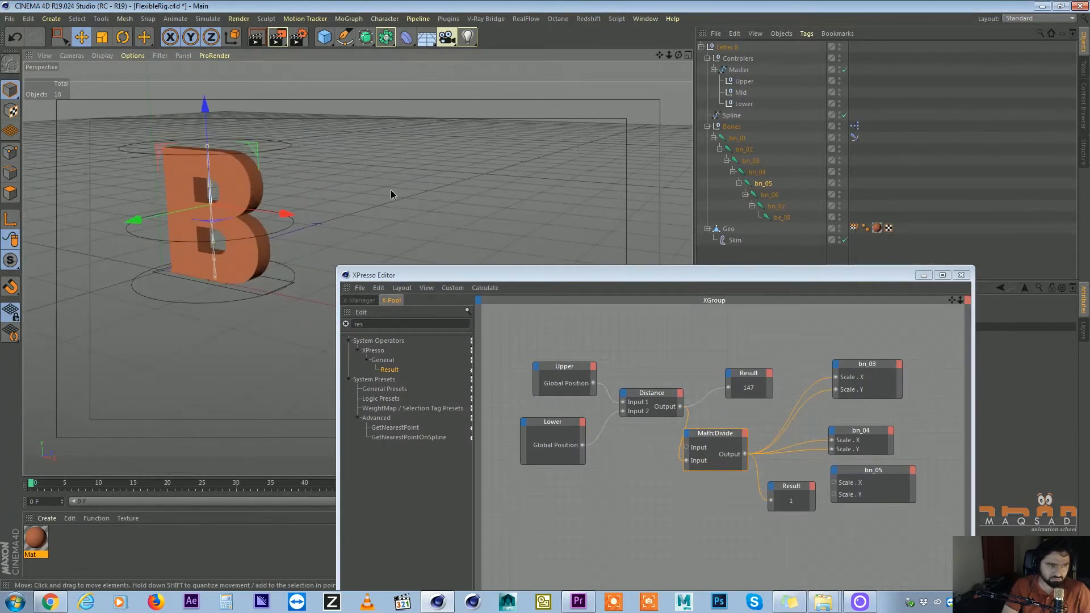
alt+drag(392, 195, 399, 188)
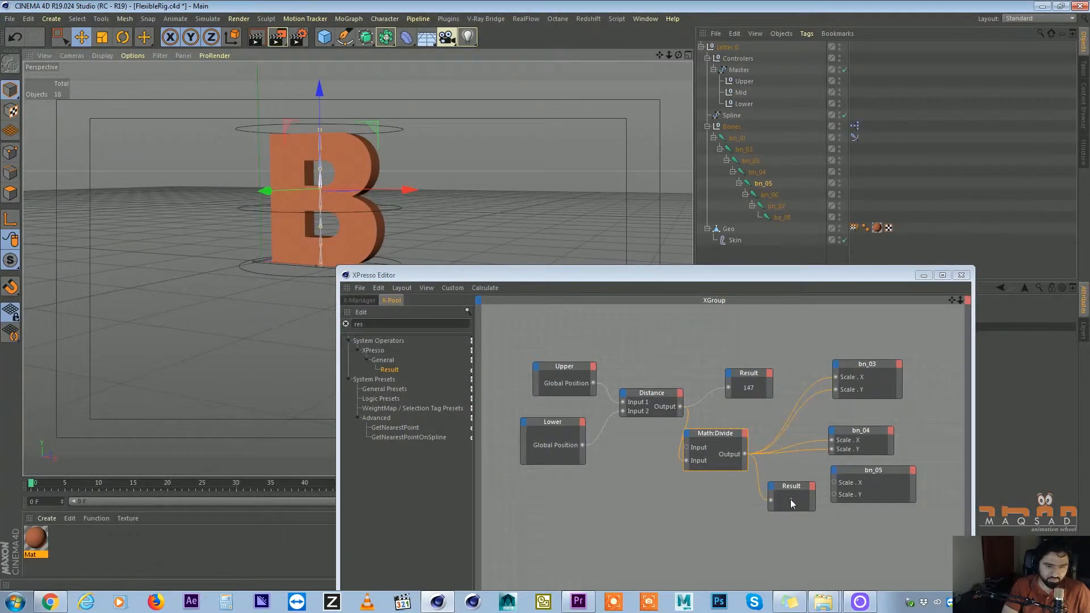
Connect the Math:Divide node's output to bn_05's Scale X and Scale Y inputs
drag(762, 275, 519, 259)
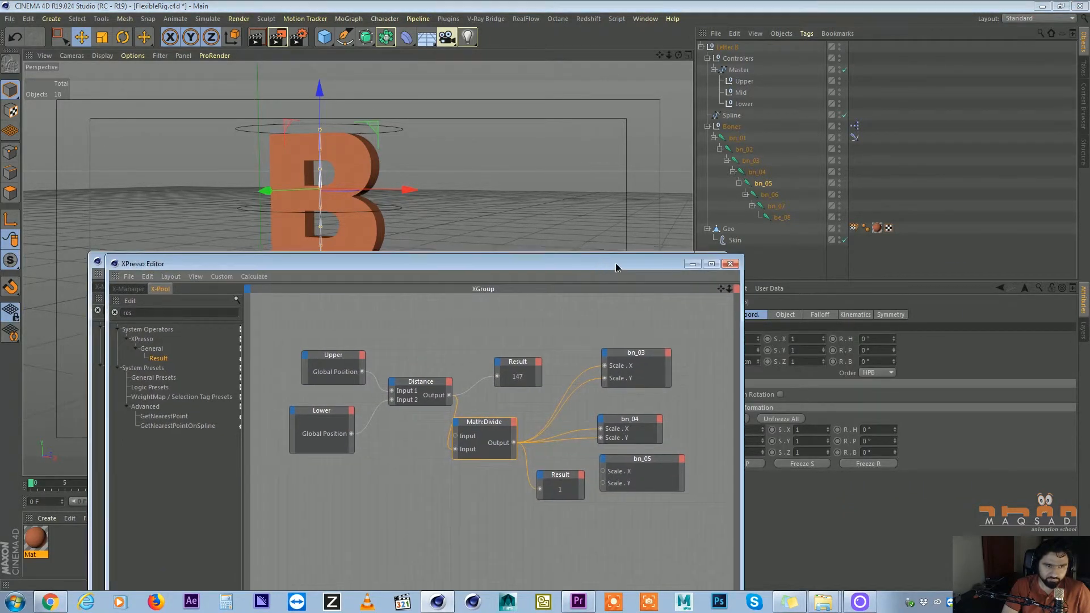
drag(625, 259, 873, 204)
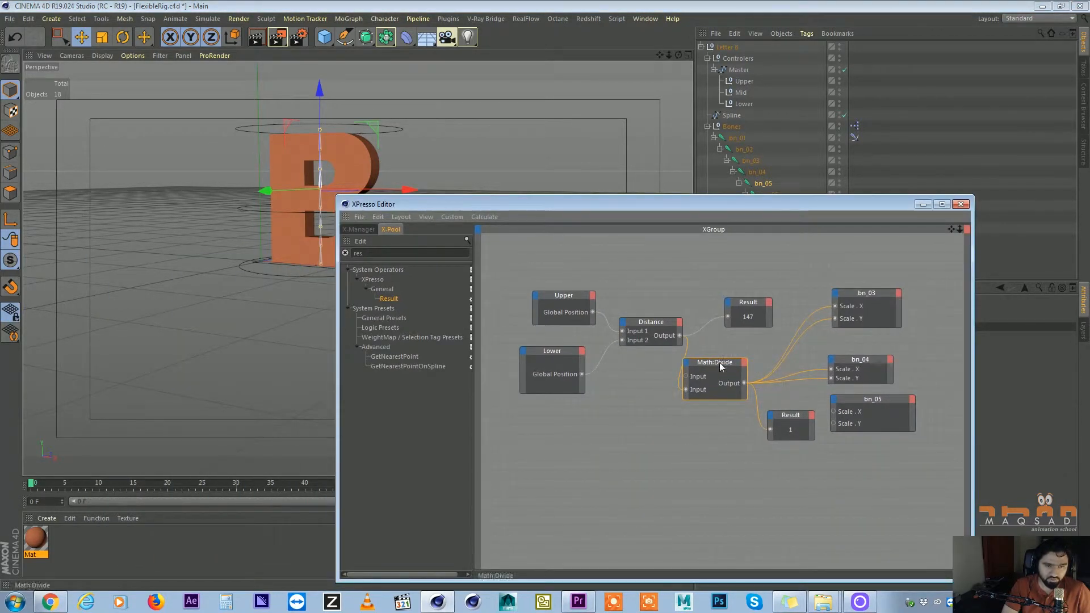
drag(725, 228, 636, 234)
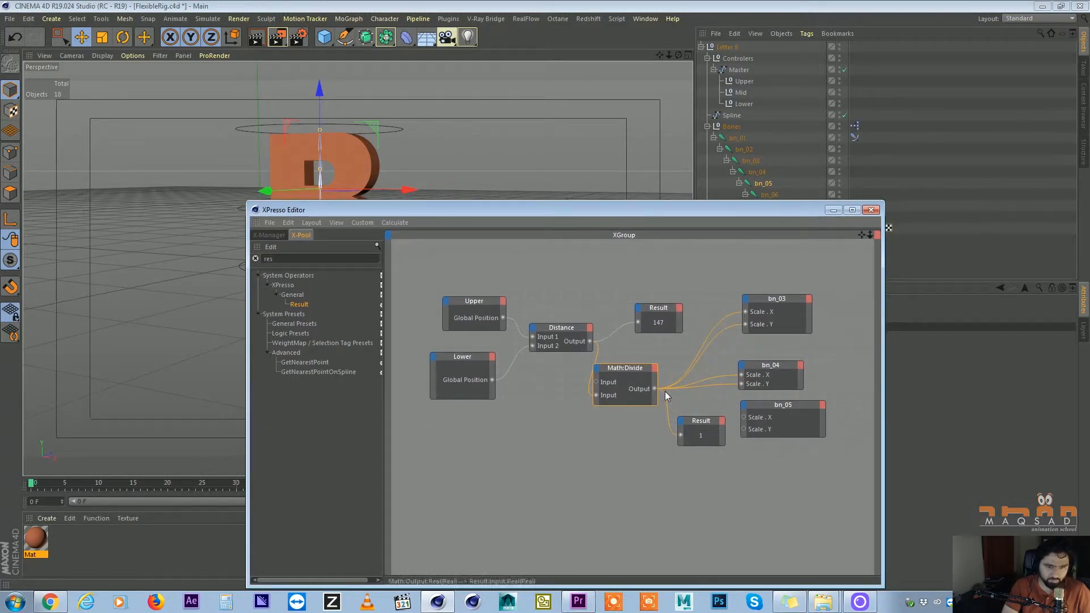
mouse_move(748, 421)
mouse_down()
mouse_move(657, 393)
mouse_move(745, 435)
mouse_up()
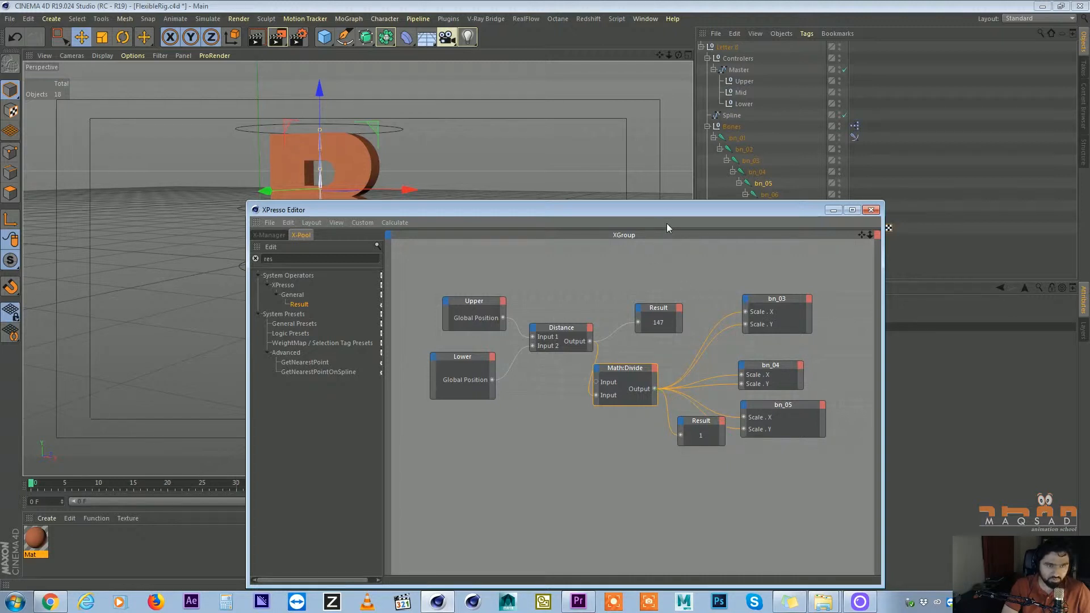
Test the rig's stretching by raising the Upper controller to a Z position of about 102 cm
drag(667, 227, 748, 449)
scroll(444, 234, up, 3)
click(444, 233)
drag(366, 207, 369, 232)
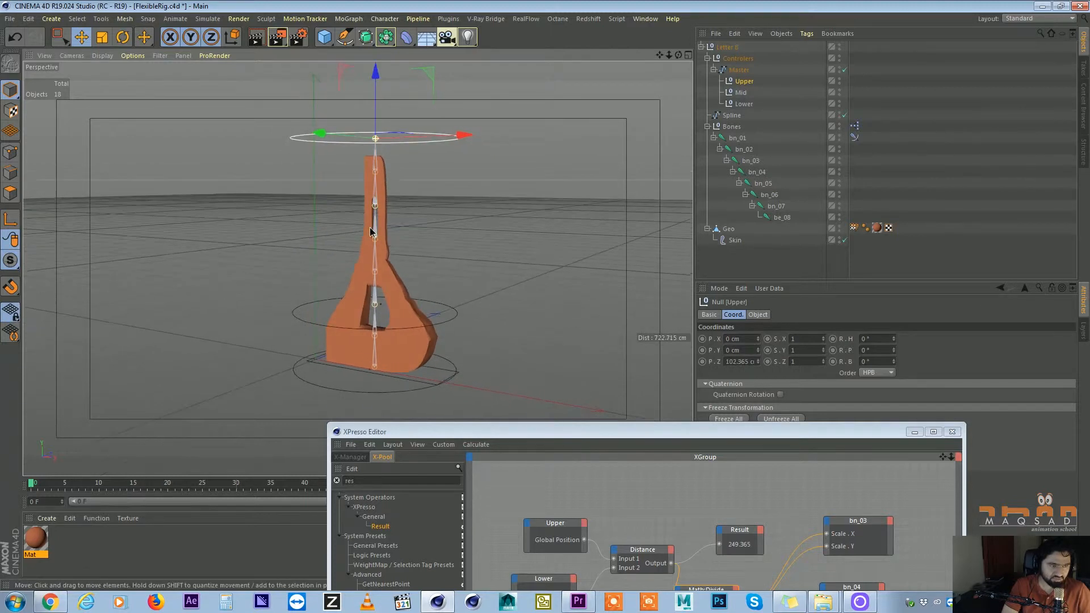
alt+drag(411, 318, 404, 306)
alt+right_drag(404, 307, 380, 308)
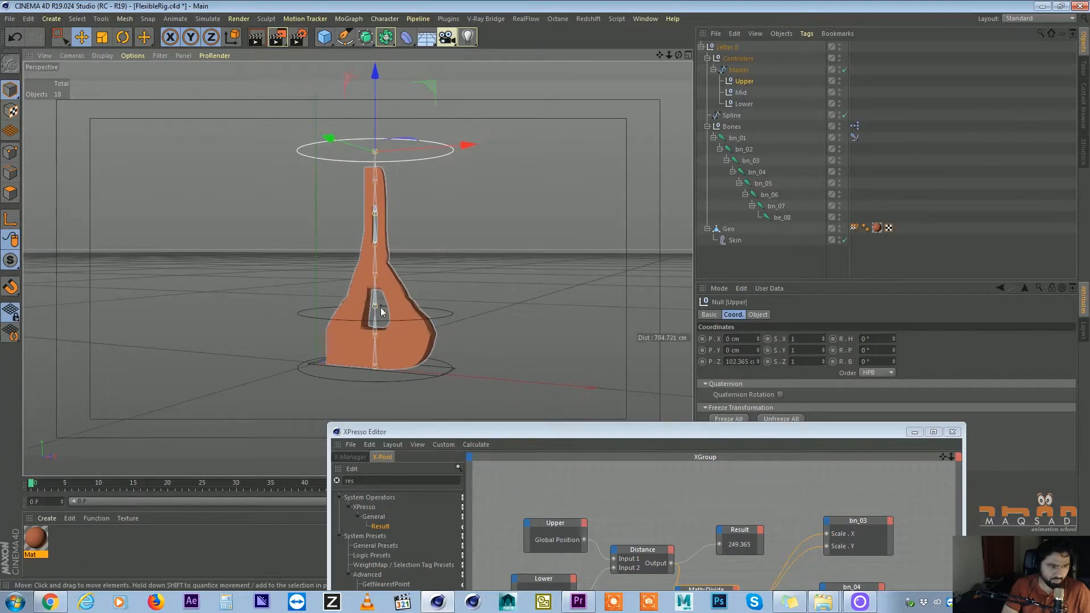
alt+drag(381, 308, 425, 231)
alt+right_drag(425, 231, 543, 396)
drag(536, 432, 567, 365)
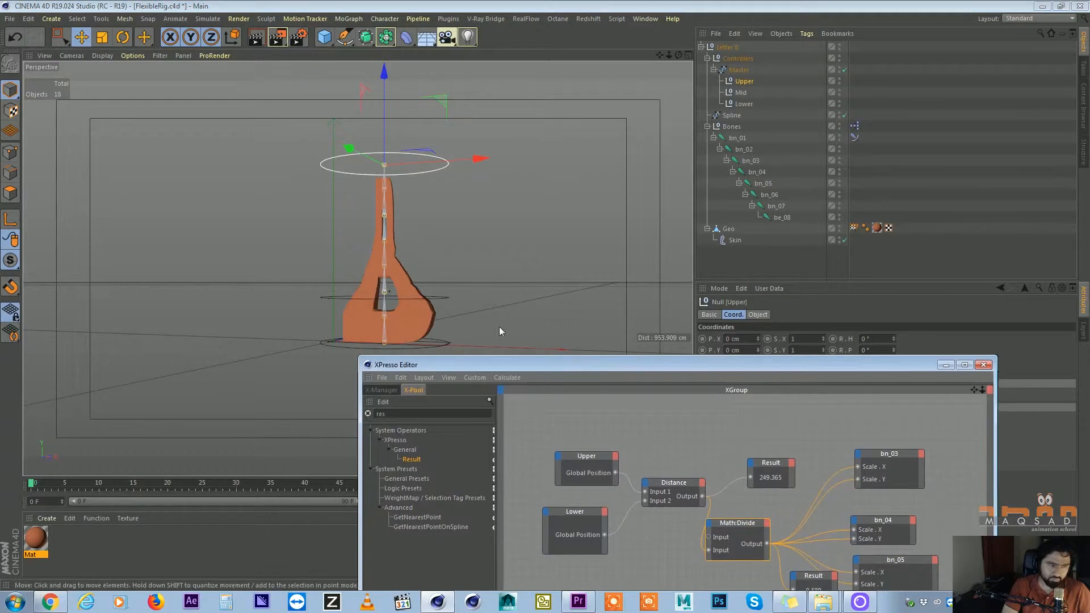
alt+middle_drag(397, 241, 384, 226)
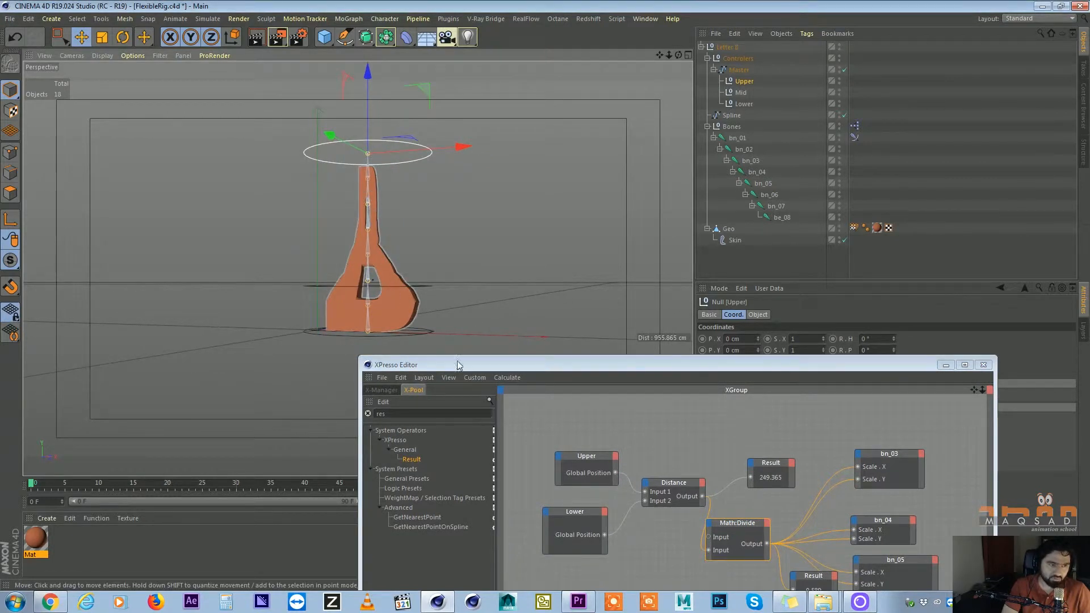
drag(571, 366, 521, 364)
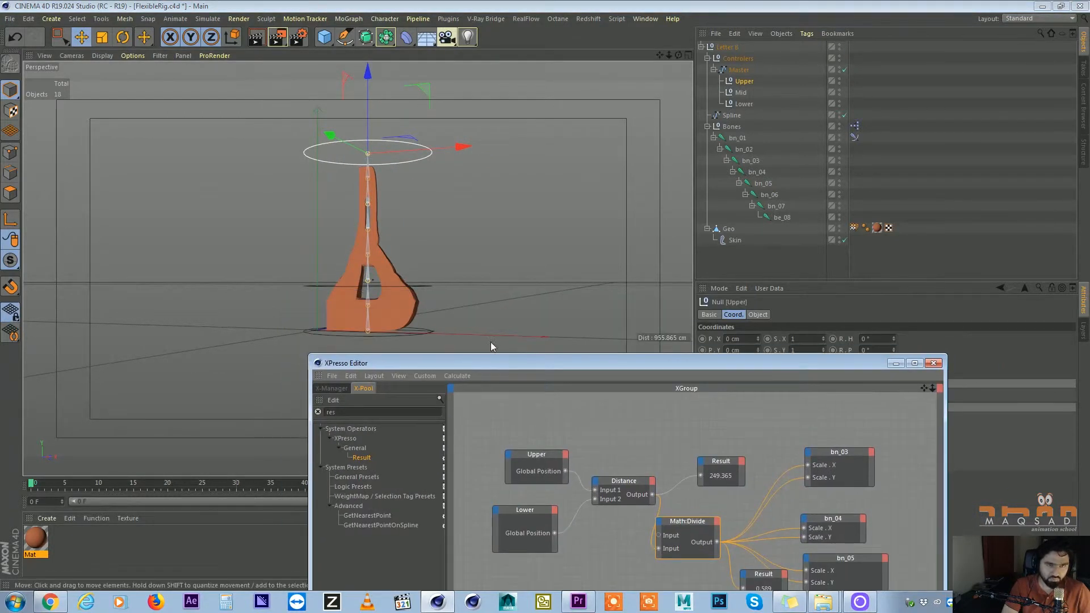
Compare the coordinates of joints bn_02 through bn_05 to examine how their X and Y scales respond
click(744, 150)
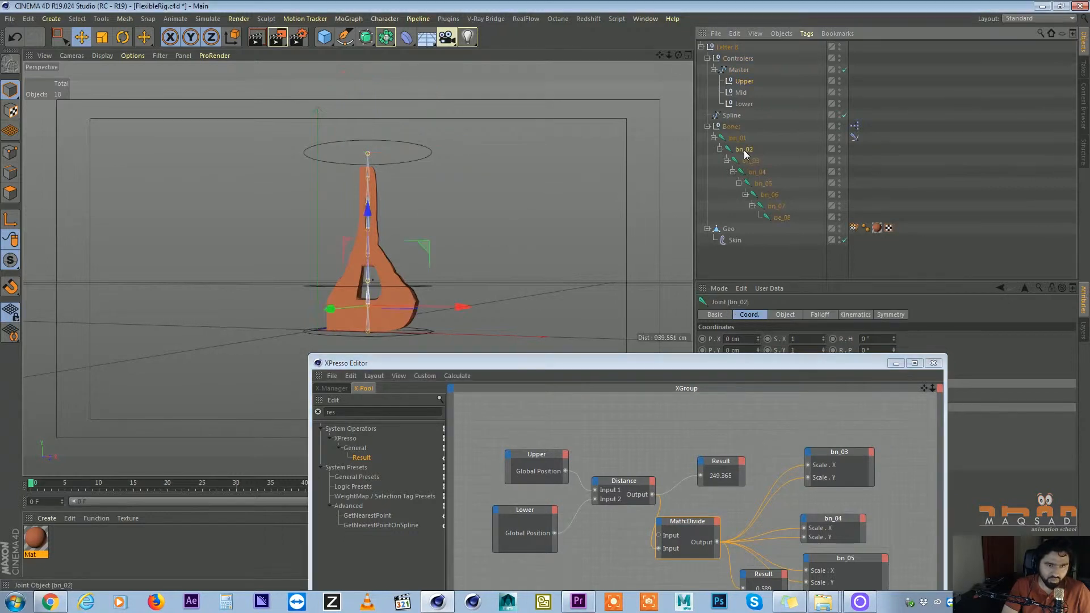
click(757, 172)
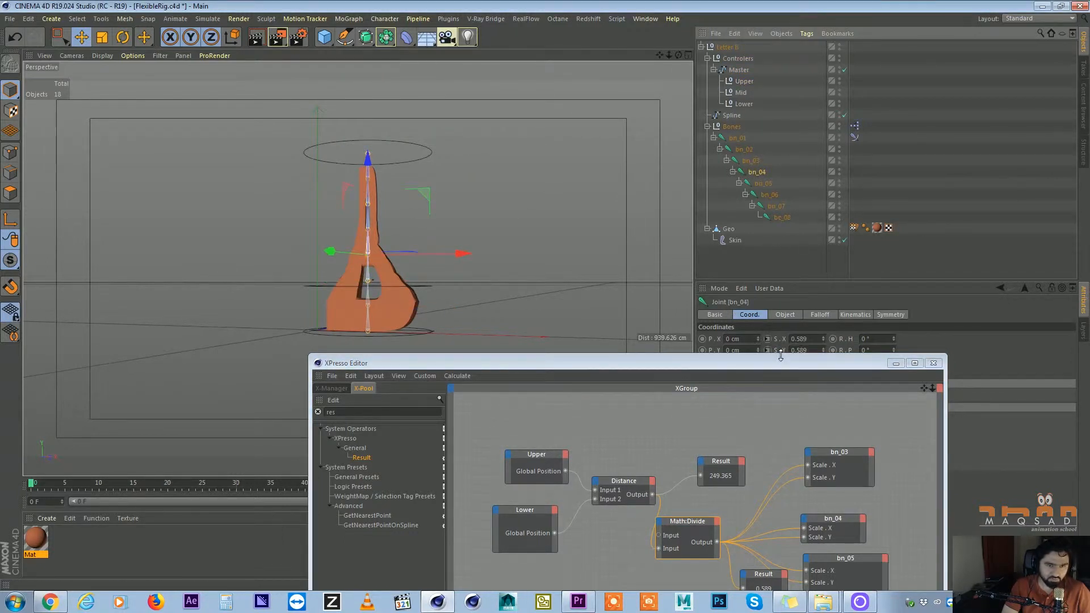
drag(780, 355, 781, 397)
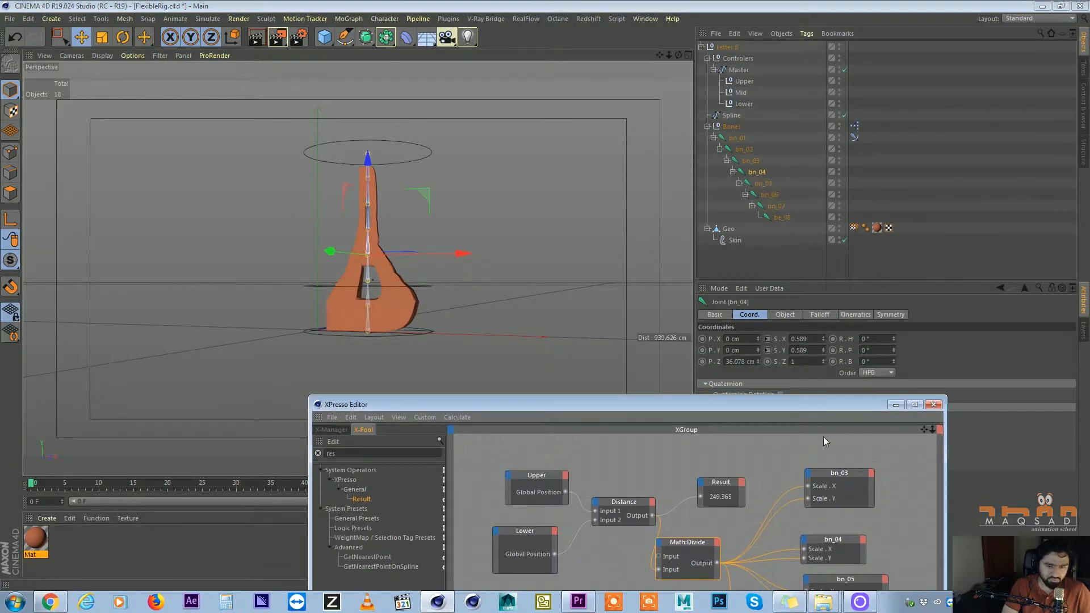
click(757, 163)
click(758, 172)
click(764, 183)
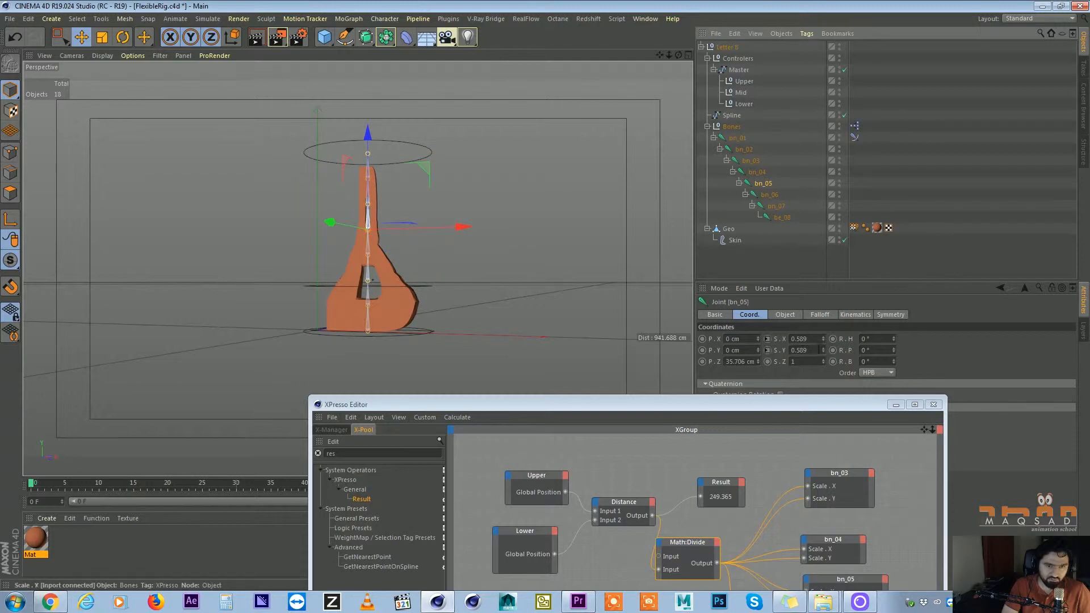
click(747, 164)
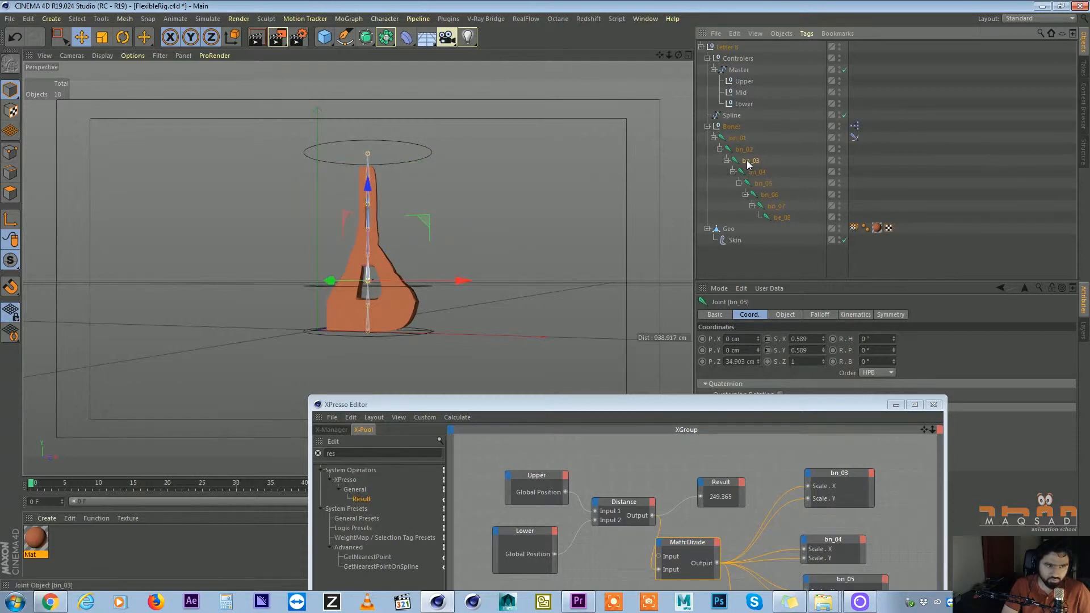
click(763, 184)
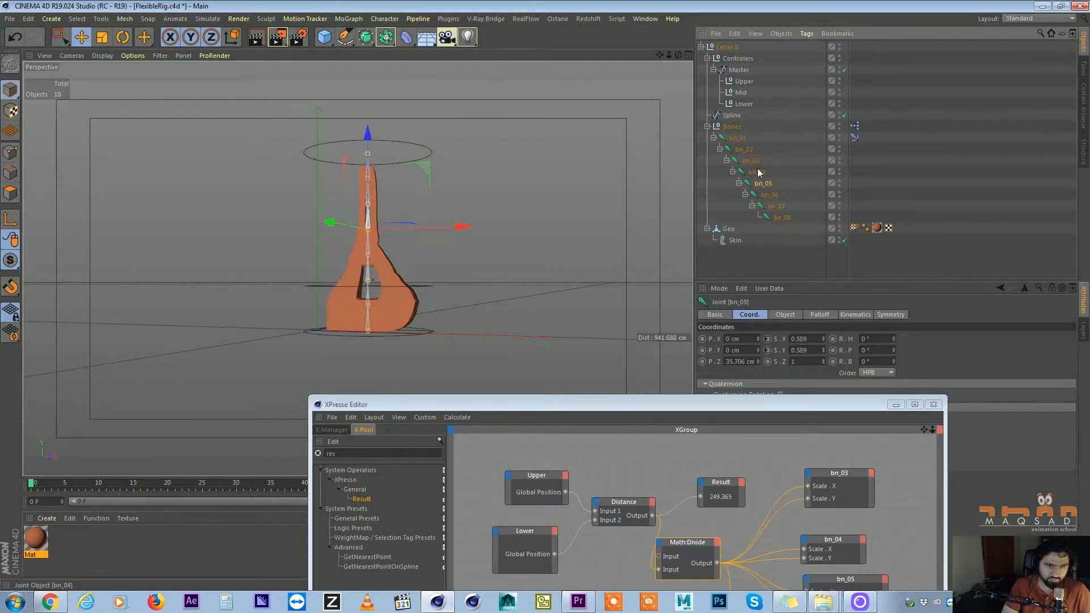
Find the Range Mapper operator and add it to the XPresso graph beside the Distance node's Result node
drag(717, 404, 667, 141)
drag(628, 282, 618, 286)
click(562, 238)
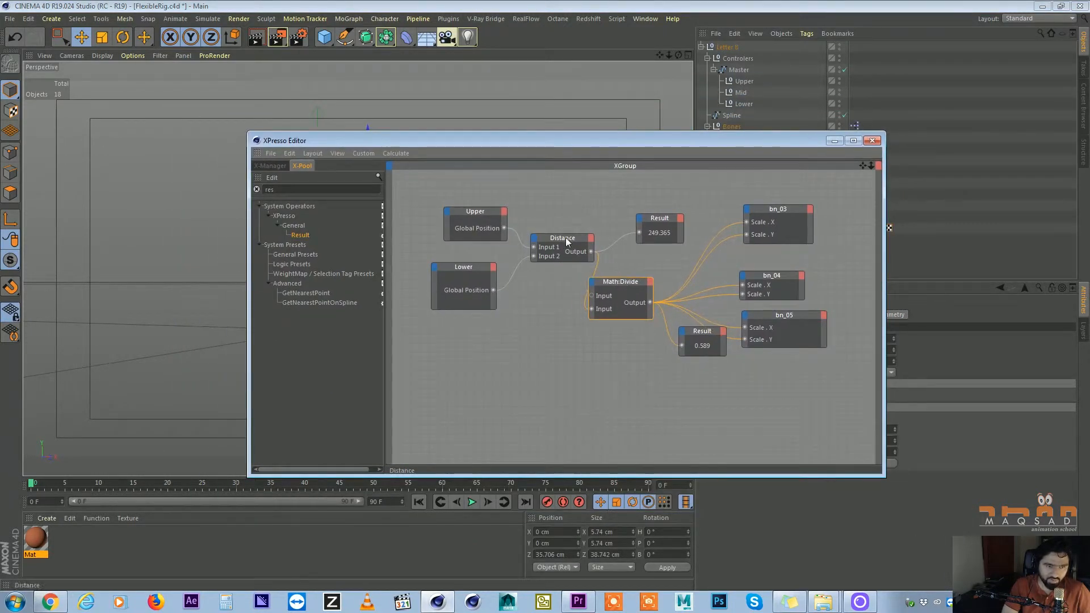
double_click(357, 189)
text(rang)
drag(310, 235, 705, 241)
Move the XPresso Editor aside and inspect joint bn_05's coordinates
click(667, 222)
drag(653, 142, 645, 344)
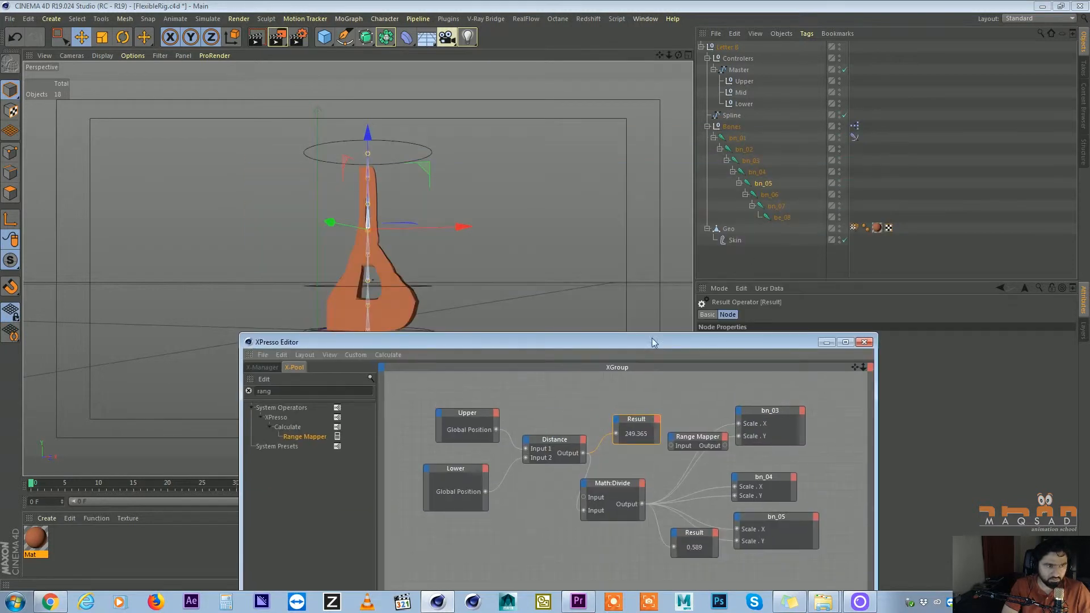
click(765, 186)
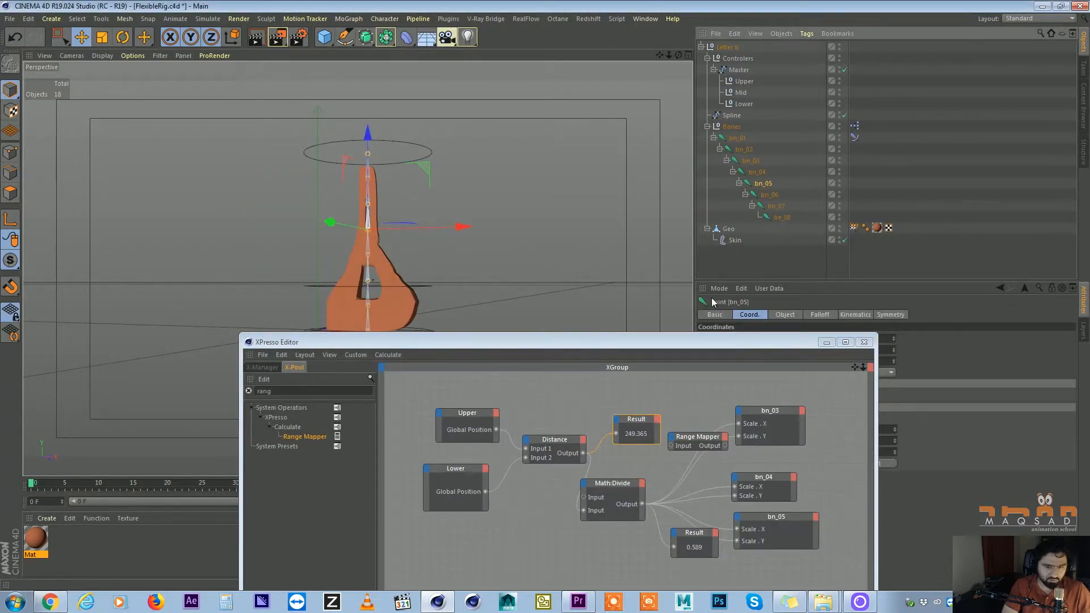
drag(712, 334, 399, 205)
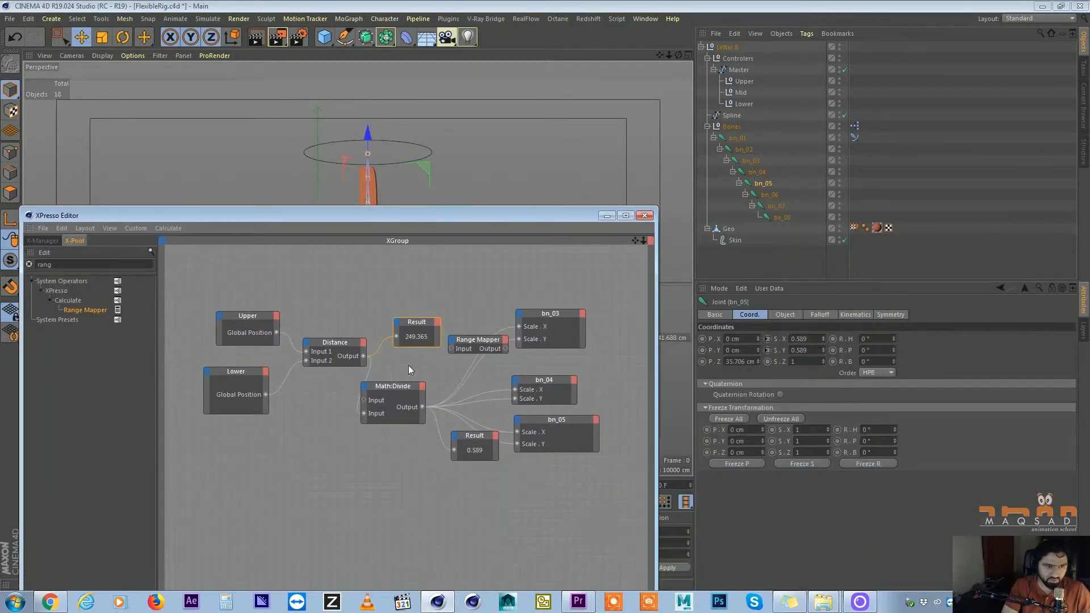
Place the Range Mapper between Math:Divide and bn_05 and route Math:Divide's output through it to bn_05's Scale X and Scale Y
drag(469, 342, 459, 403)
drag(541, 421, 565, 425)
drag(486, 443, 464, 502)
drag(478, 410, 490, 442)
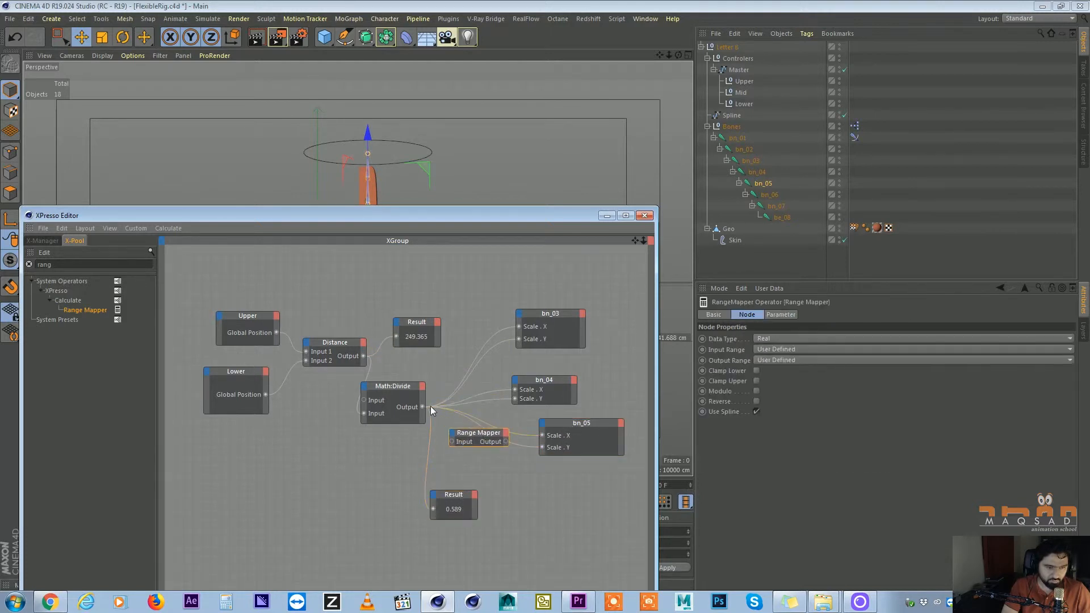
drag(423, 407, 453, 441)
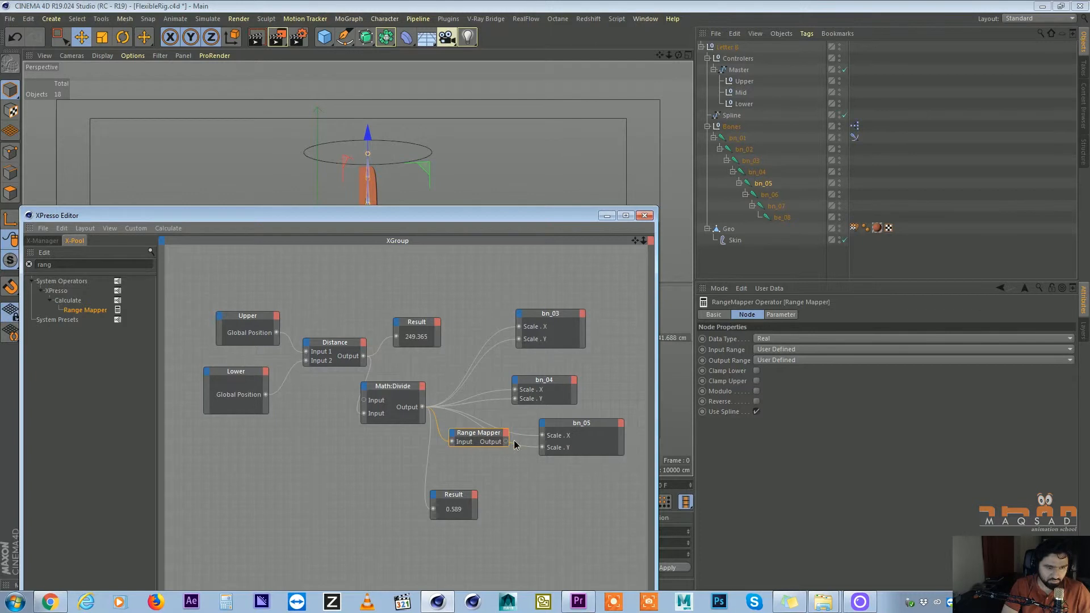
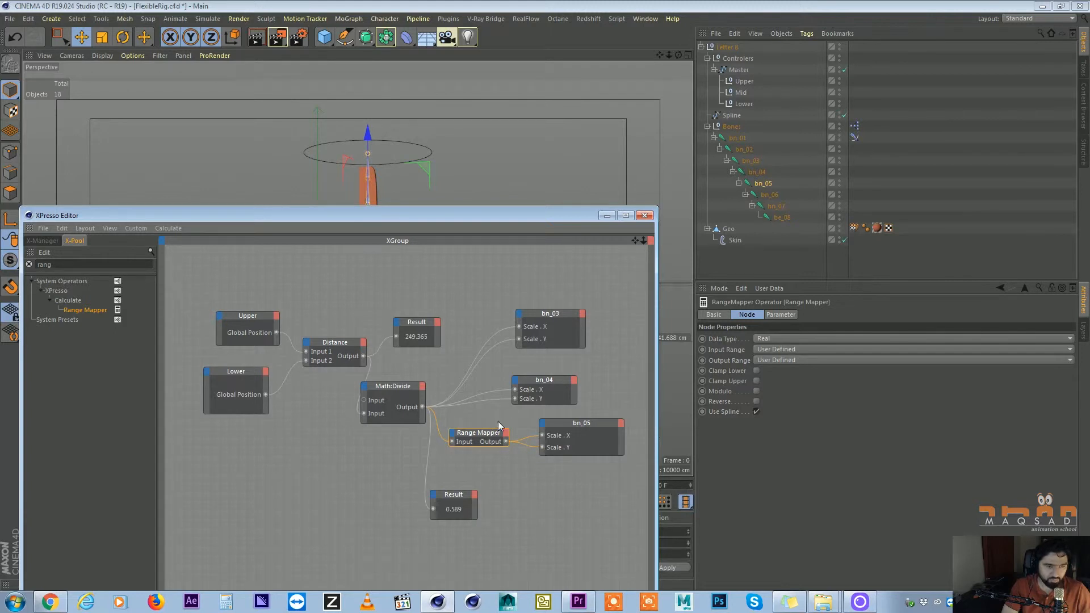
click(816, 182)
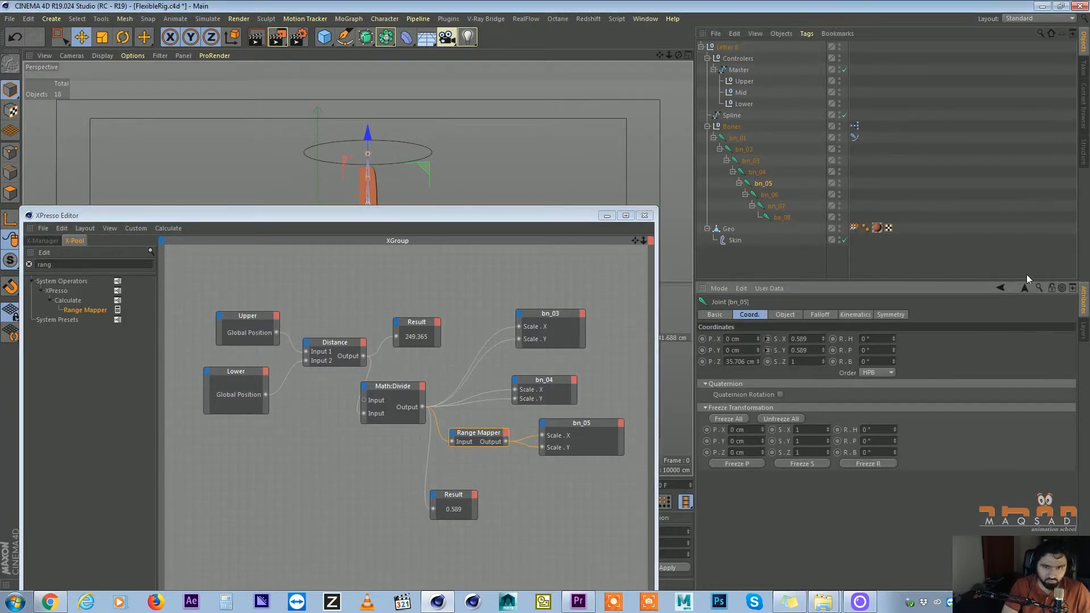
Open a separate, locked attributes window for joint bn_05, enlarge it and place it beside the main attributes
click(1073, 289)
drag(953, 191, 684, 69)
click(720, 73)
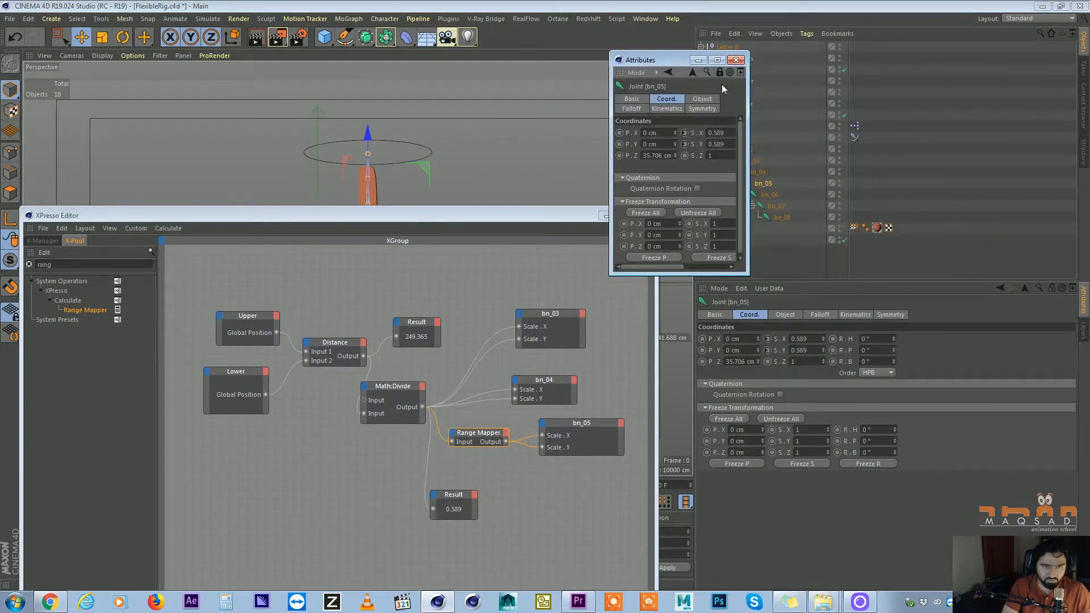
drag(749, 276, 832, 353)
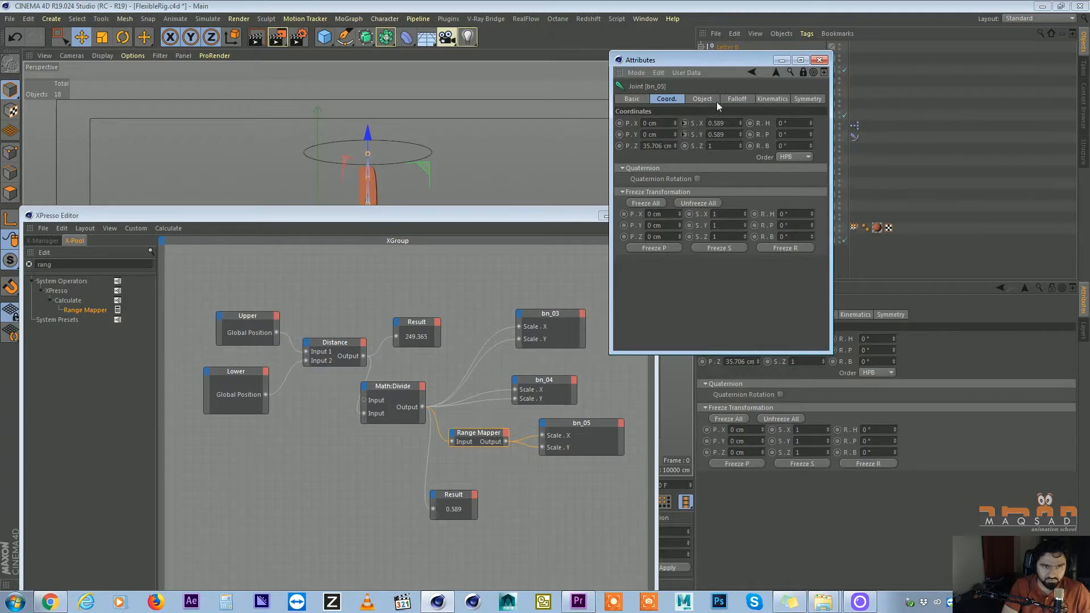
drag(716, 61, 922, 233)
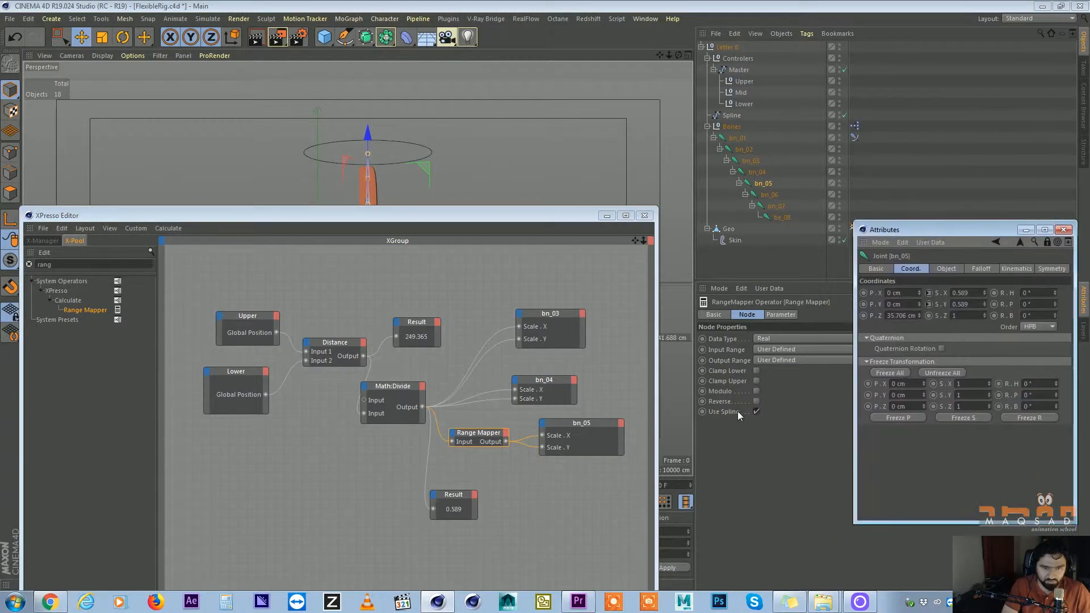
Enable Clamp Lower and Clamp Upper on bn_05's Range Mapper and set its Output Lower to 1.1
click(756, 371)
click(756, 381)
click(782, 314)
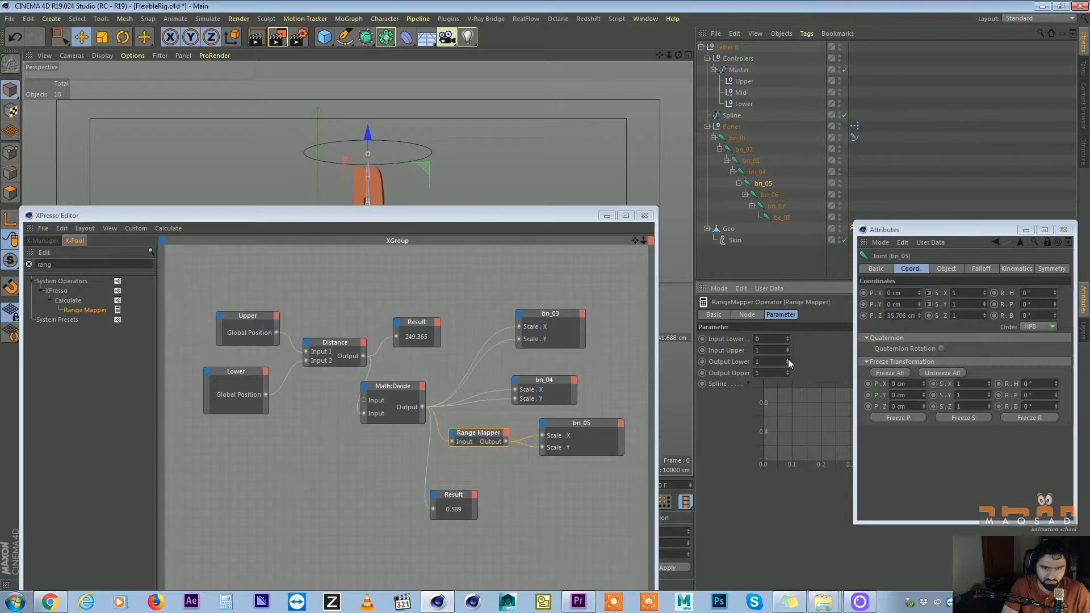
drag(788, 360, 789, 361)
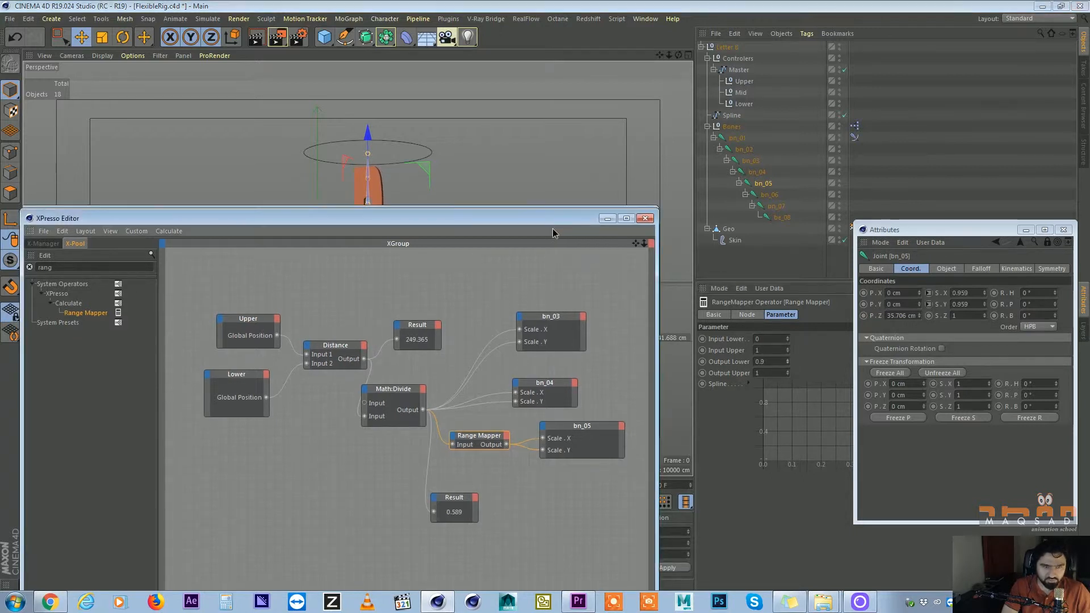
drag(568, 215, 594, 335)
click(786, 363)
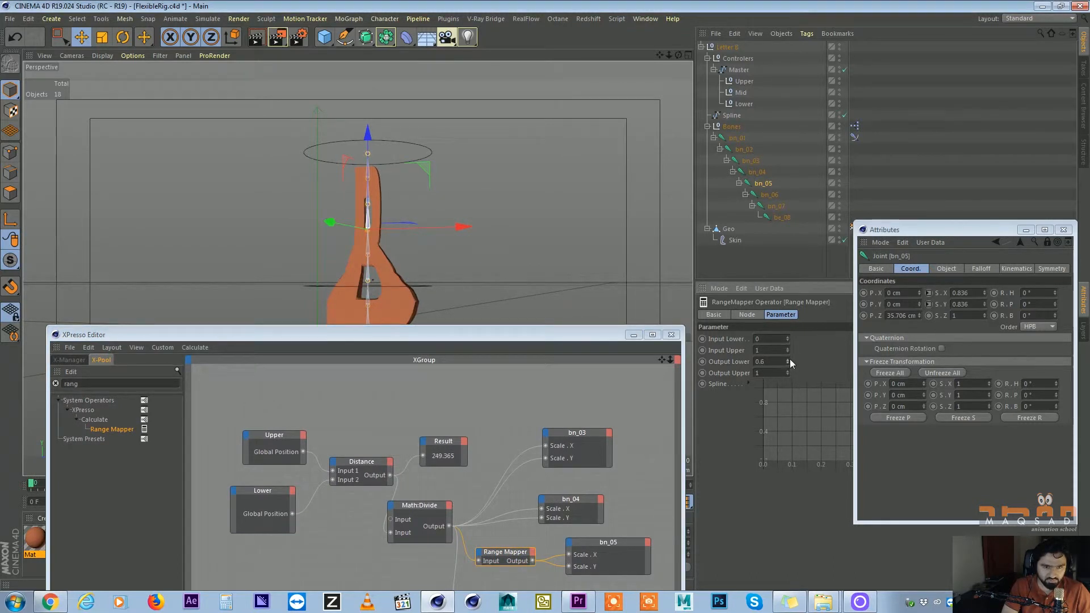
click(788, 359)
click(788, 359)
Lower the Upper controller to about -29 cm in Z to examine how the letter squashes
alt+drag(363, 196, 436, 178)
click(443, 111)
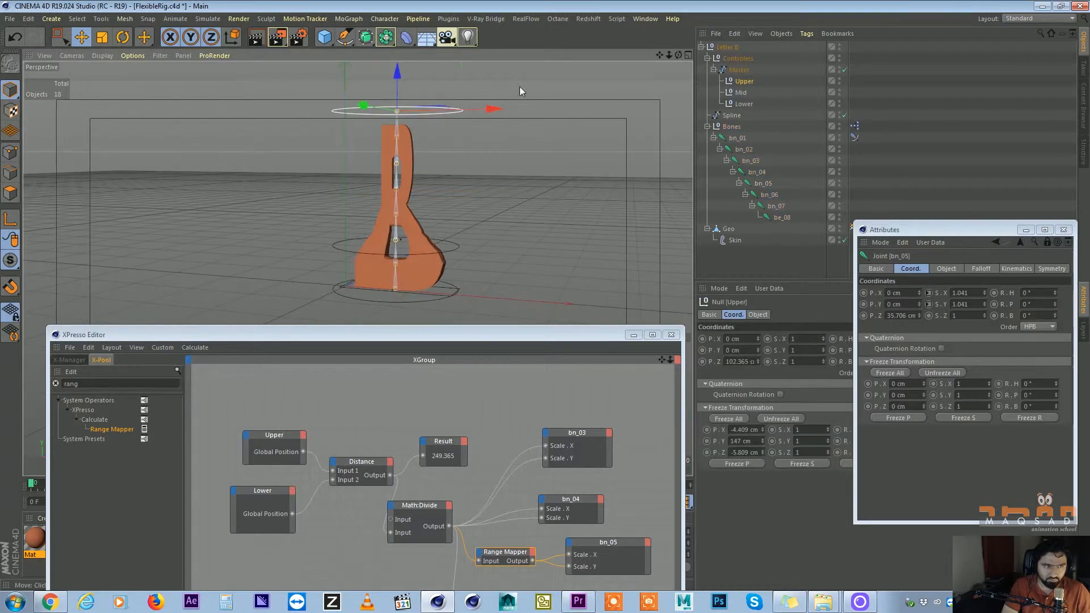
drag(400, 80, 406, 196)
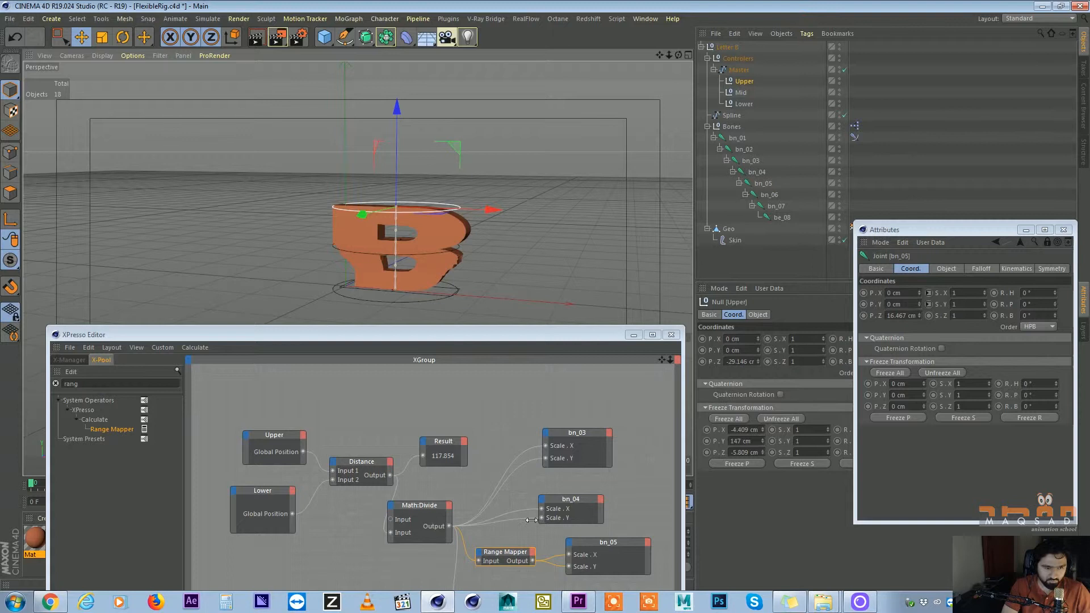
Turn off Clamp Lower and Clamp Upper on the Range Mapper and raise the Upper controller to about 9 cm in Z
click(507, 559)
click(747, 315)
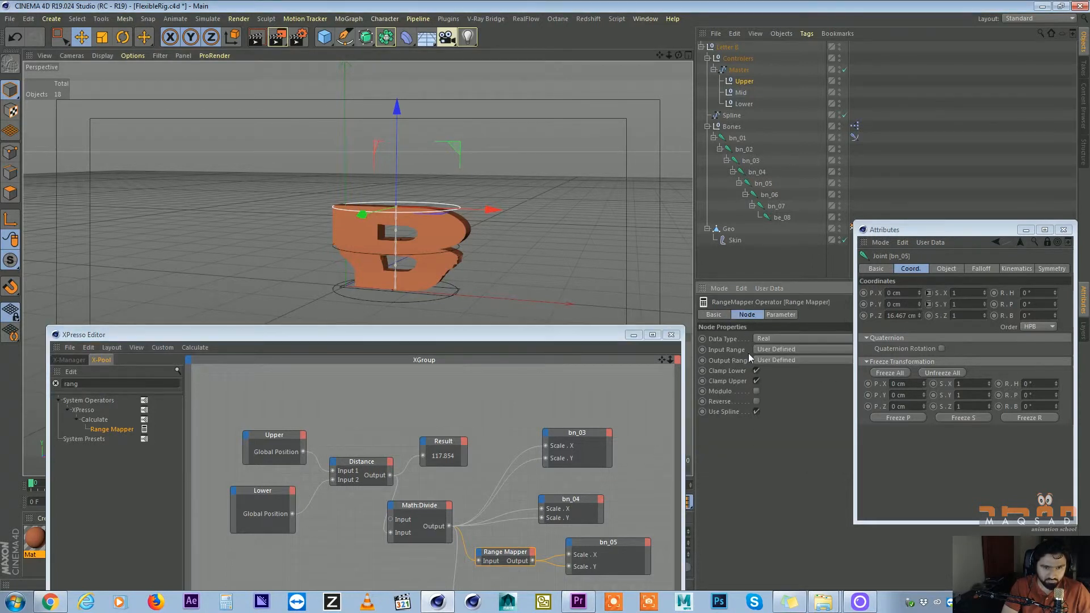
mouse_move(409, 175)
mouse_down()
mouse_move(408, 159)
mouse_move(409, 187)
mouse_move(409, 156)
mouse_up()
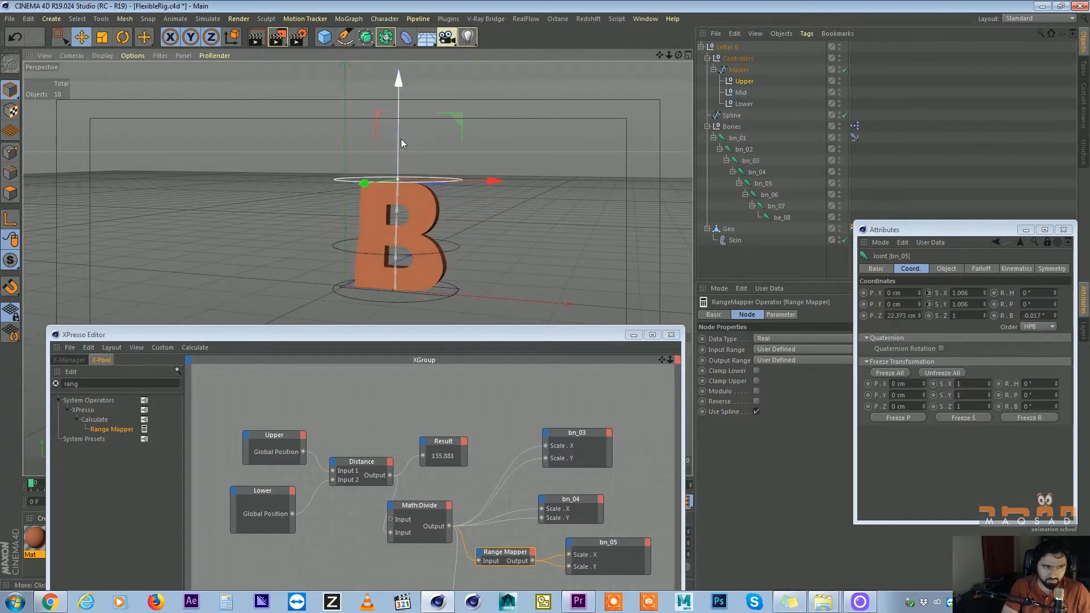
Reset the Upper controller's X, Y and Z positions to 0 and raise it to about 89 cm in Z
click(746, 177)
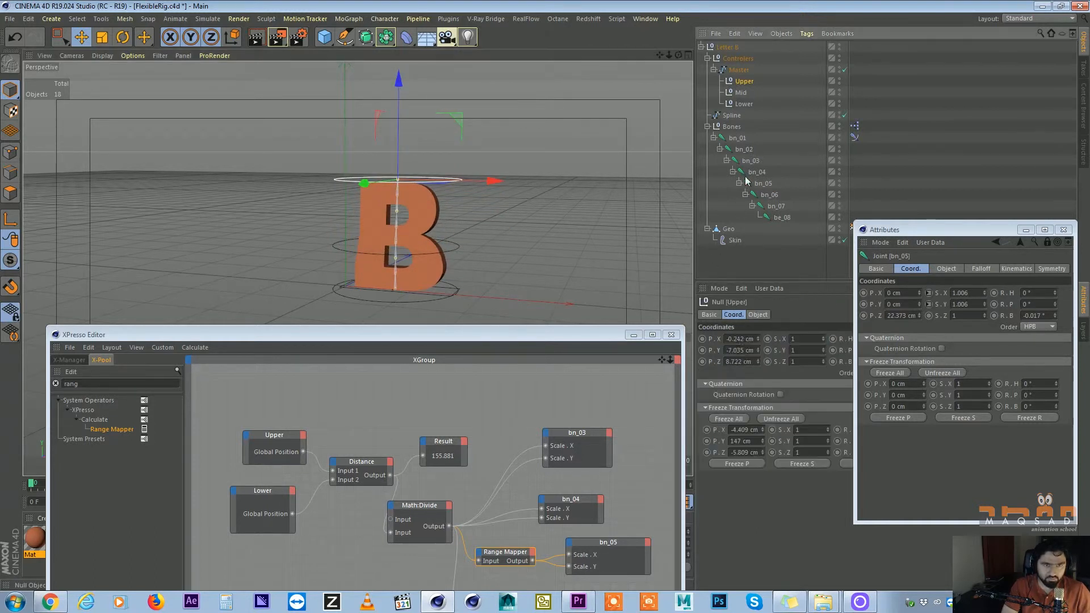
right_click(758, 339)
right_click(758, 350)
right_click(758, 361)
drag(397, 139, 395, 84)
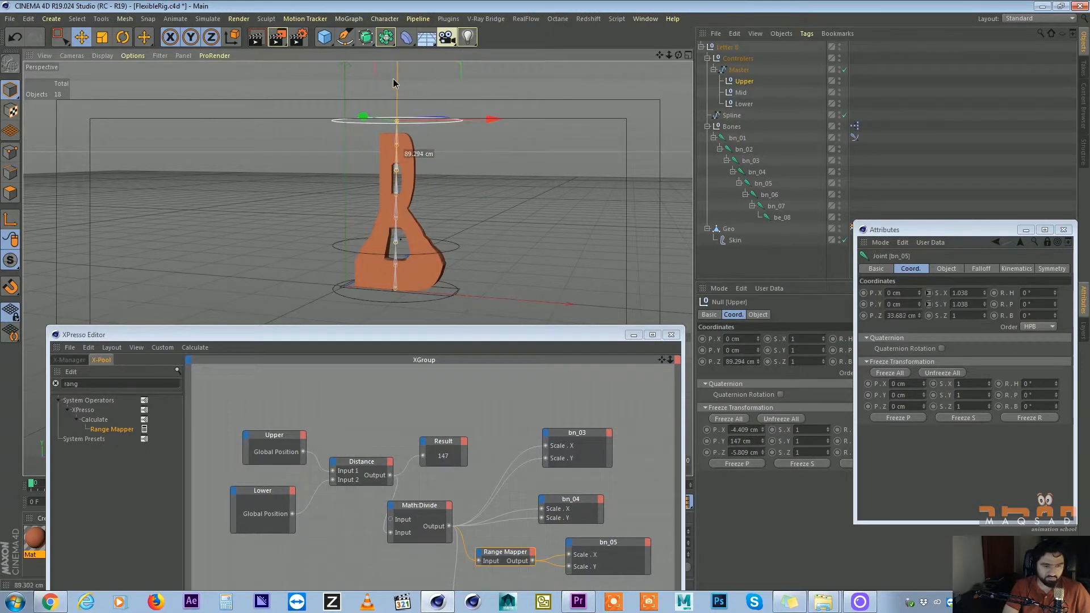
Duplicate the Range Mapper and route Math:Divide's output through the copy to bn_04's Scale X and Scale Y
drag(513, 563, 501, 537)
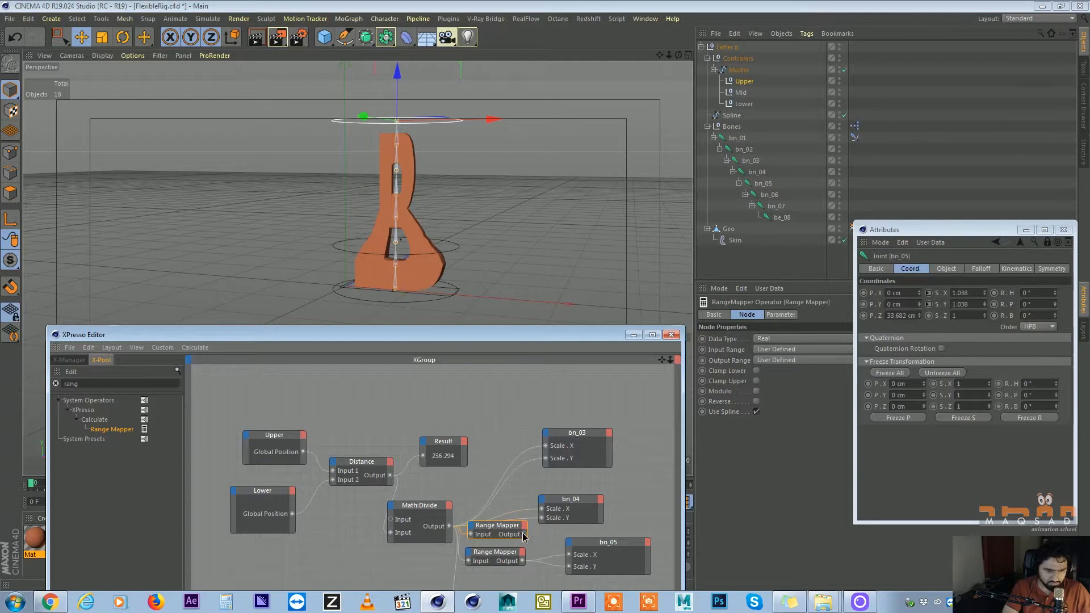
drag(542, 509, 592, 502)
Reduce the Output Lower value of the Range Mapper feeding bn_04 to narrow the letter's middle
click(502, 526)
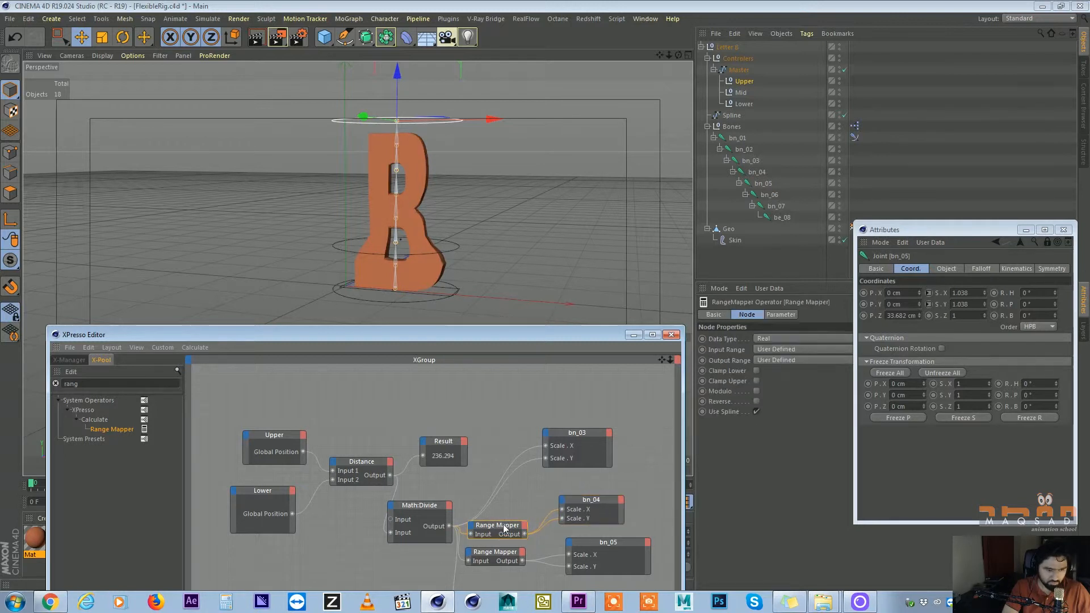
click(781, 316)
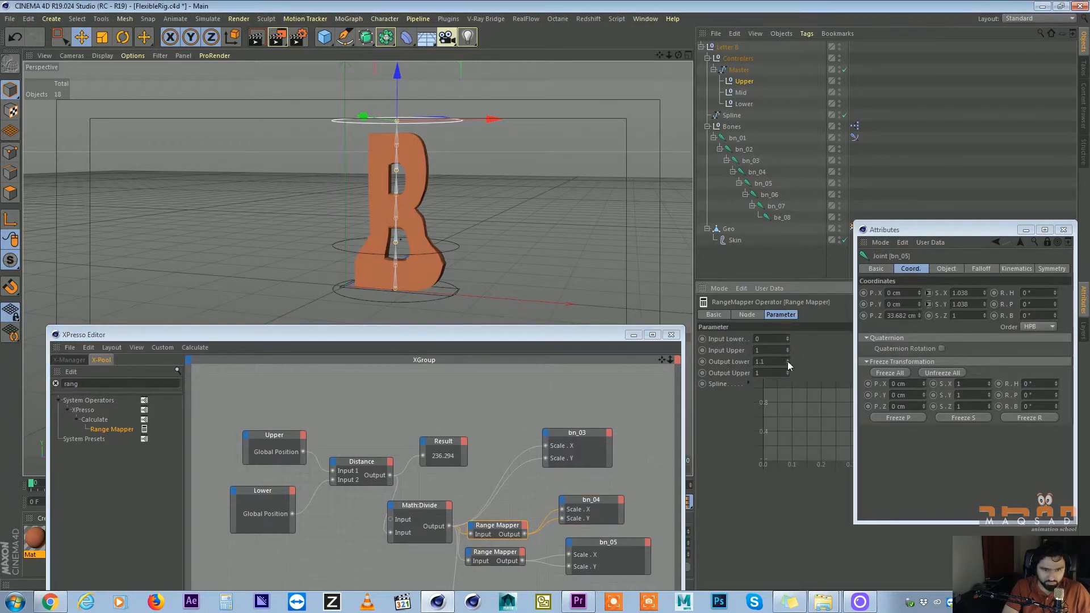
right_click(786, 362)
click(787, 359)
click(787, 362)
click(788, 359)
click(788, 359)
click(788, 360)
click(788, 360)
click(788, 360)
click(788, 359)
click(788, 359)
Raise the Upper controller to about 159 cm in Z and set the Output Lower of bn_05's Range Mapper to 2.3
click(452, 119)
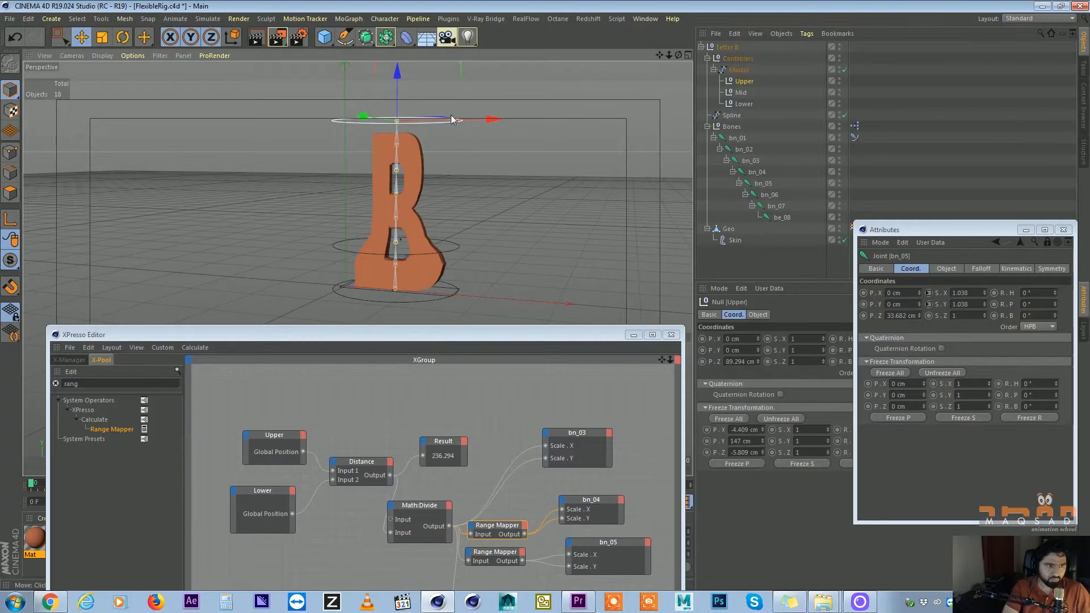
drag(400, 97, 424, 41)
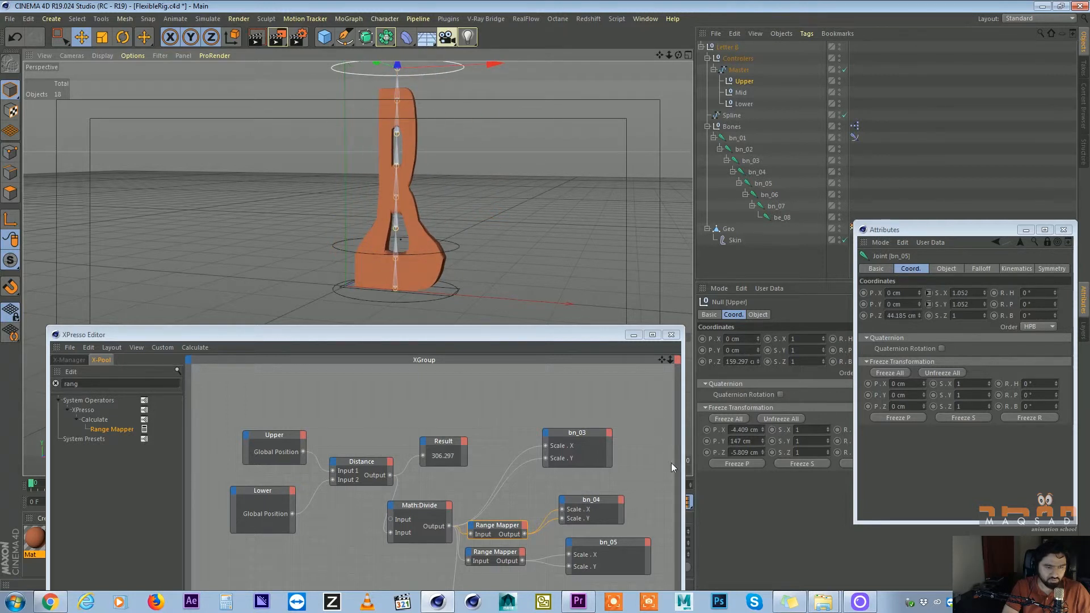
click(516, 550)
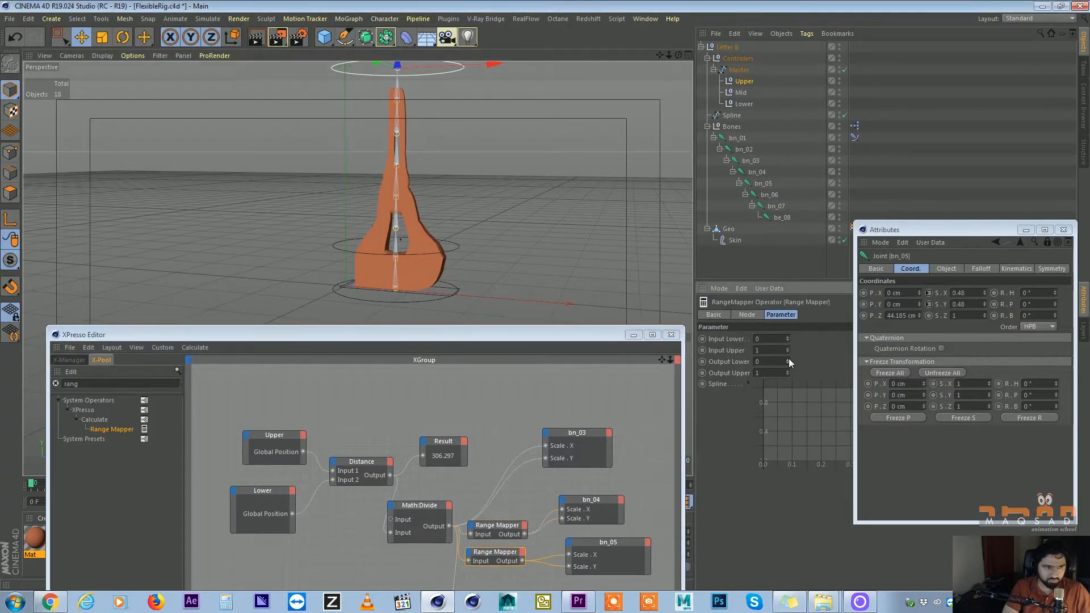
drag(789, 362, 789, 362)
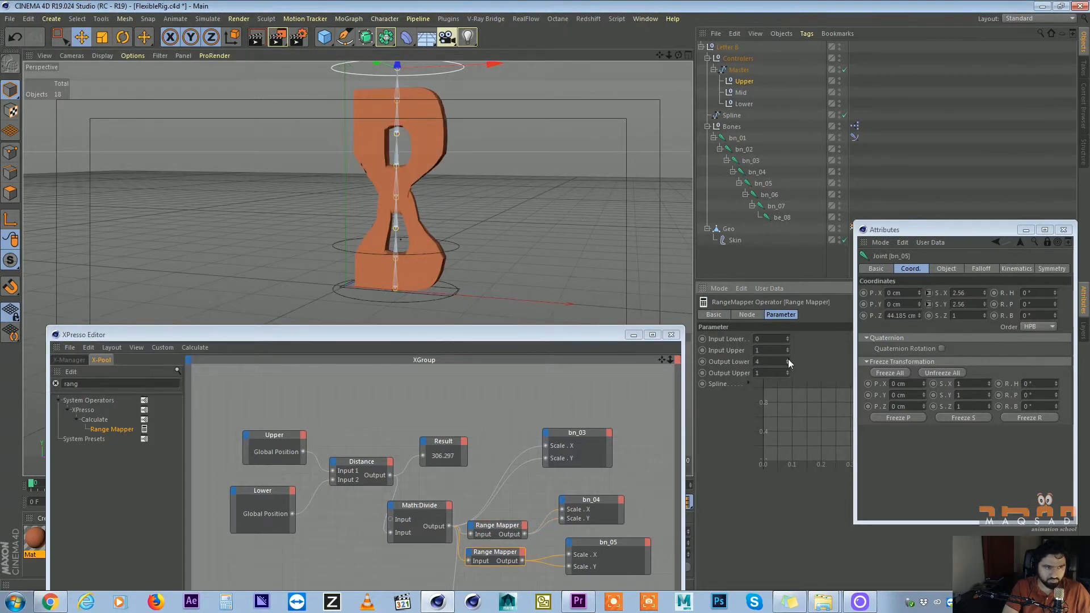
click(788, 364)
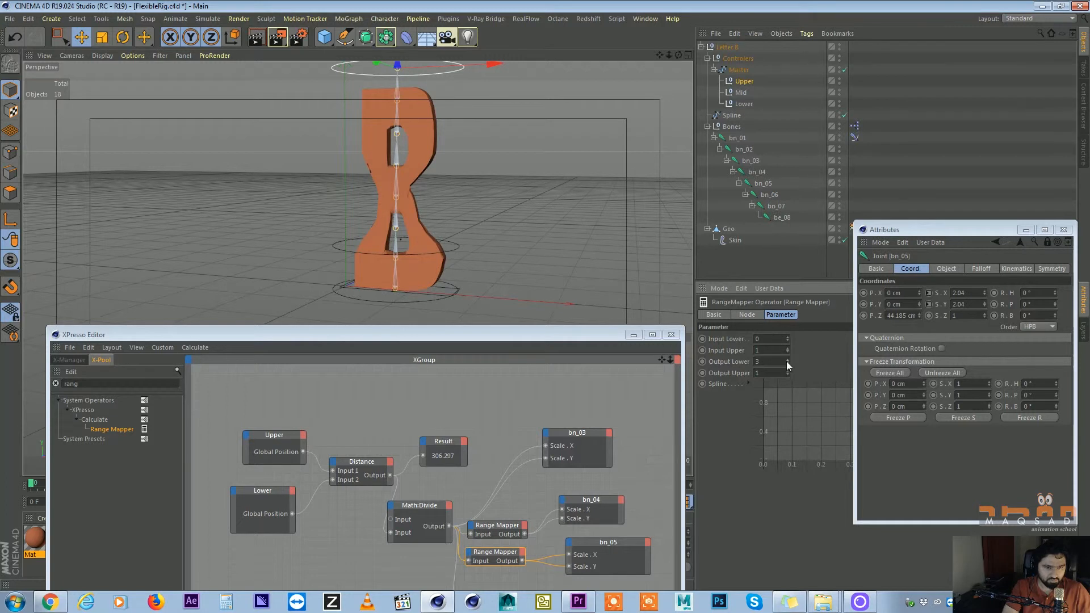
drag(787, 362, 788, 372)
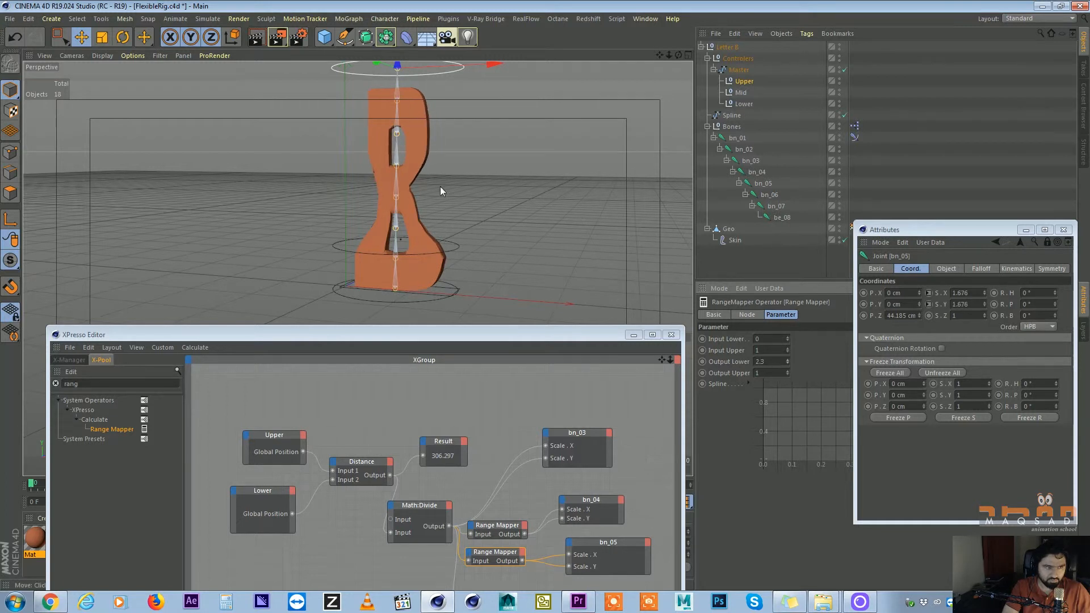
Move the Upper controller down and back up to about -15 cm in Z to examine the letter's squash from several views
scroll(441, 187, down, 1)
alt+middle_drag(441, 190, 438, 221)
drag(412, 85, 438, 211)
alt+middle_drag(438, 202, 442, 83)
scroll(449, 125, up, 3)
alt+drag(449, 125, 400, 185)
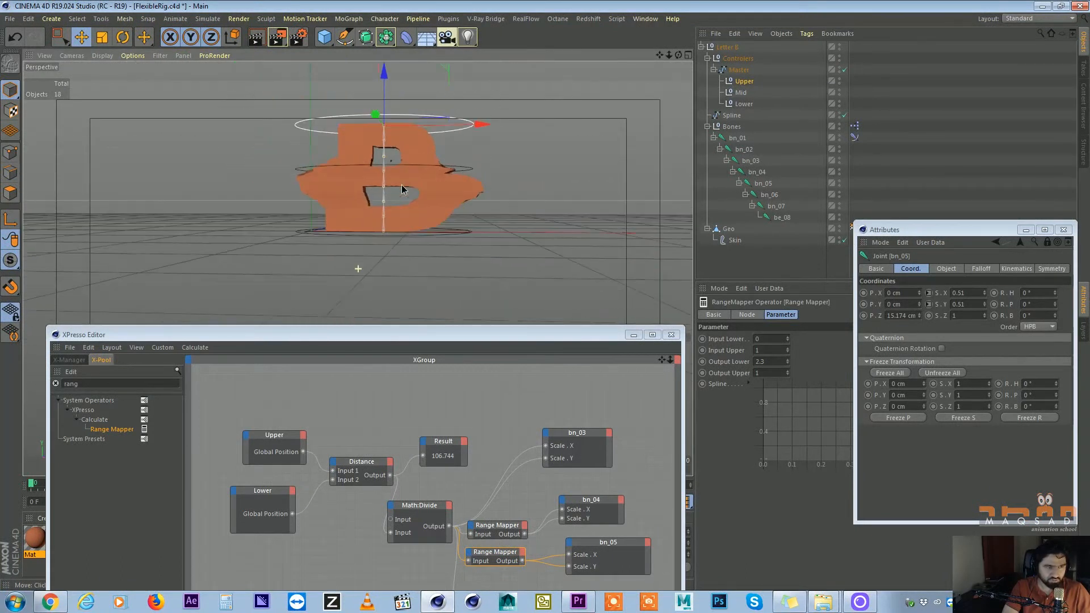
drag(393, 112, 492, 193)
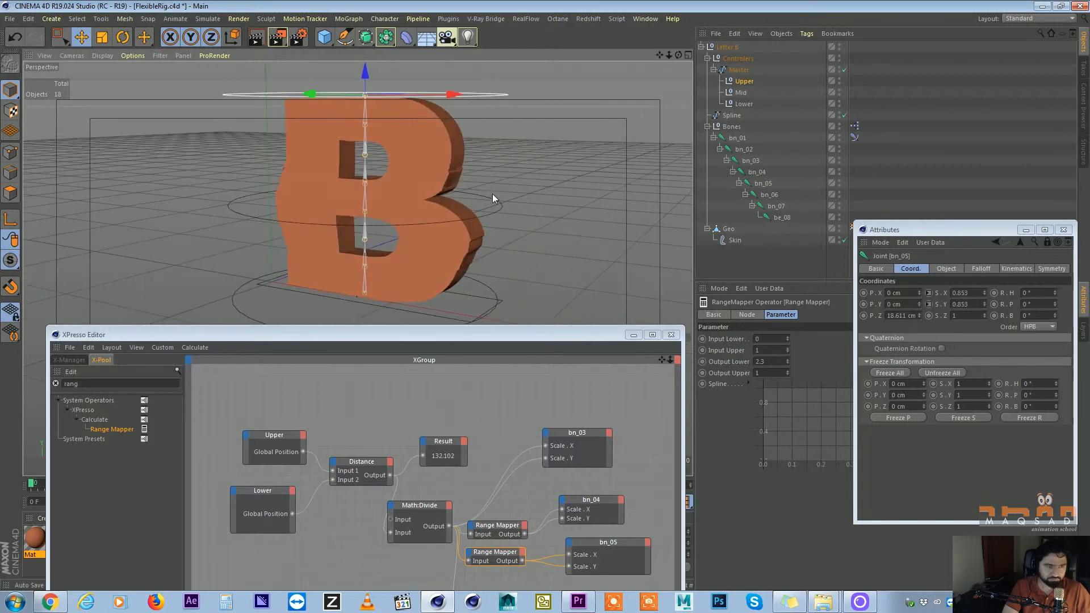
Bring the whole XPresso graph into view and spread the Upper, Lower, Distance and Math:Divide nodes farther apart
drag(569, 335, 658, 111)
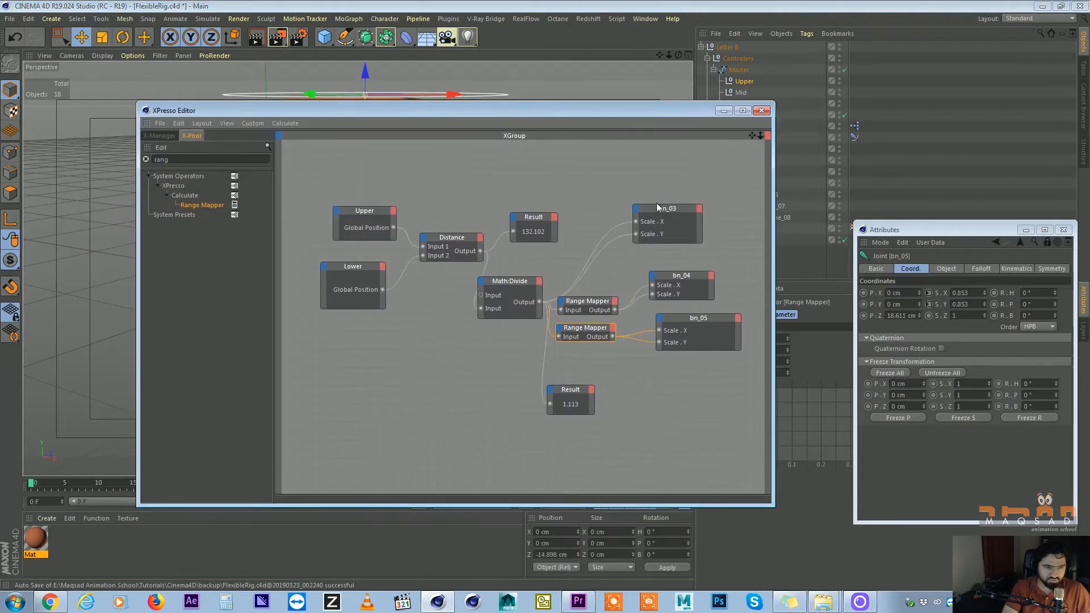
click(506, 280)
drag(371, 213, 349, 196)
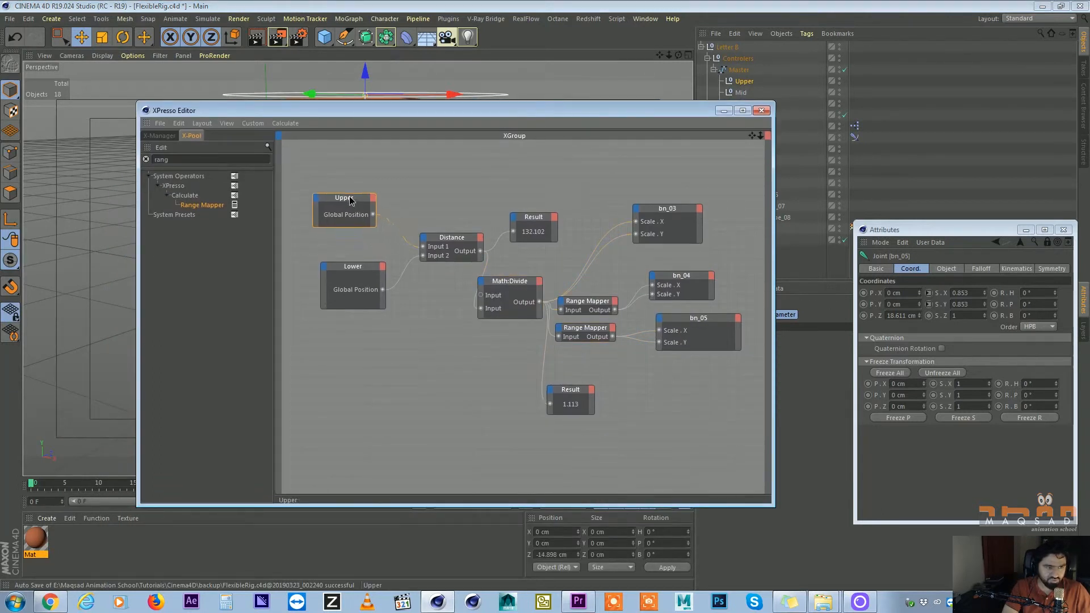
drag(345, 269, 324, 273)
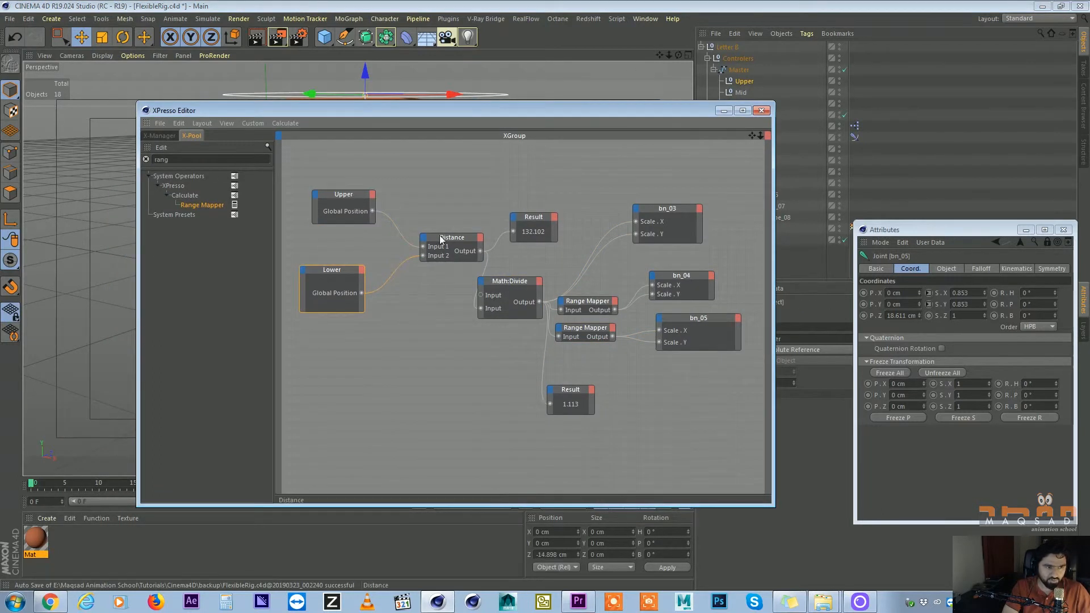
drag(435, 235, 429, 234)
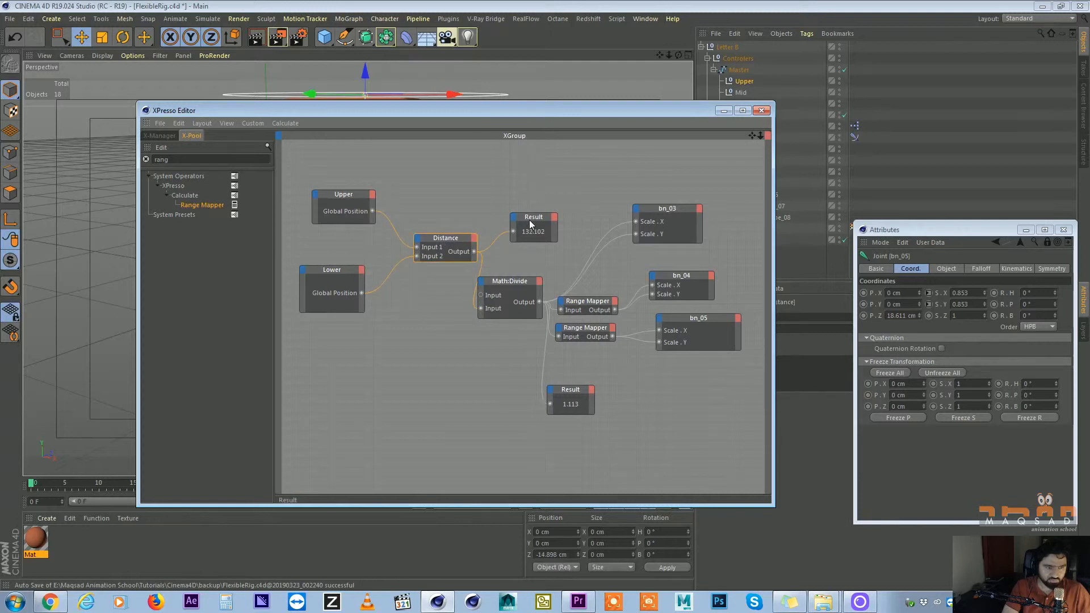
drag(509, 281, 529, 282)
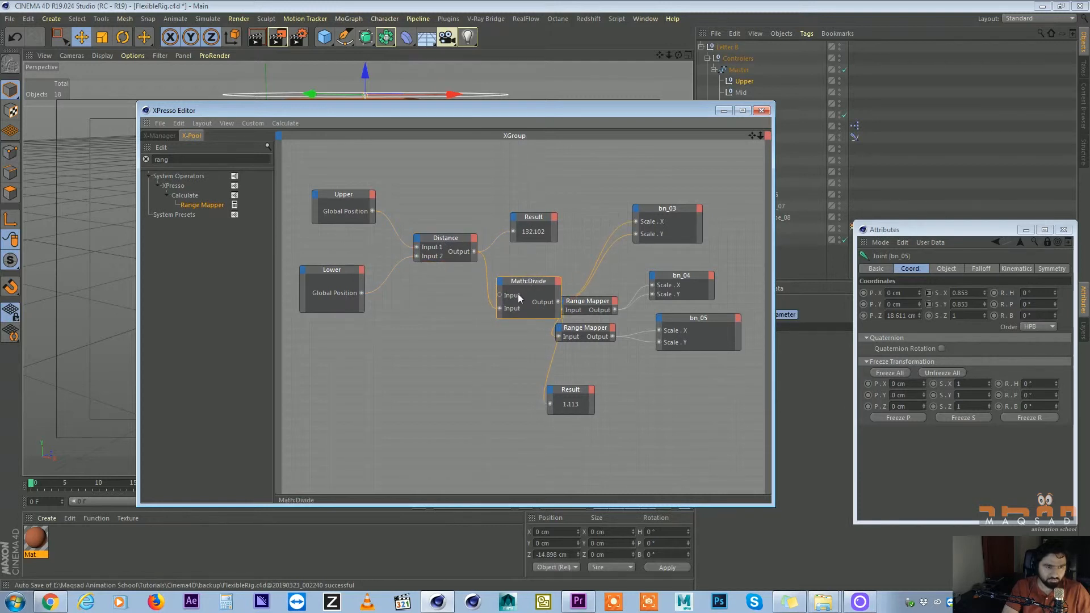
Review Math:Divide's input value, shift the Distance node's Result node slightly and move the XPresso Editor aside
drag(540, 111, 472, 114)
drag(452, 287, 450, 287)
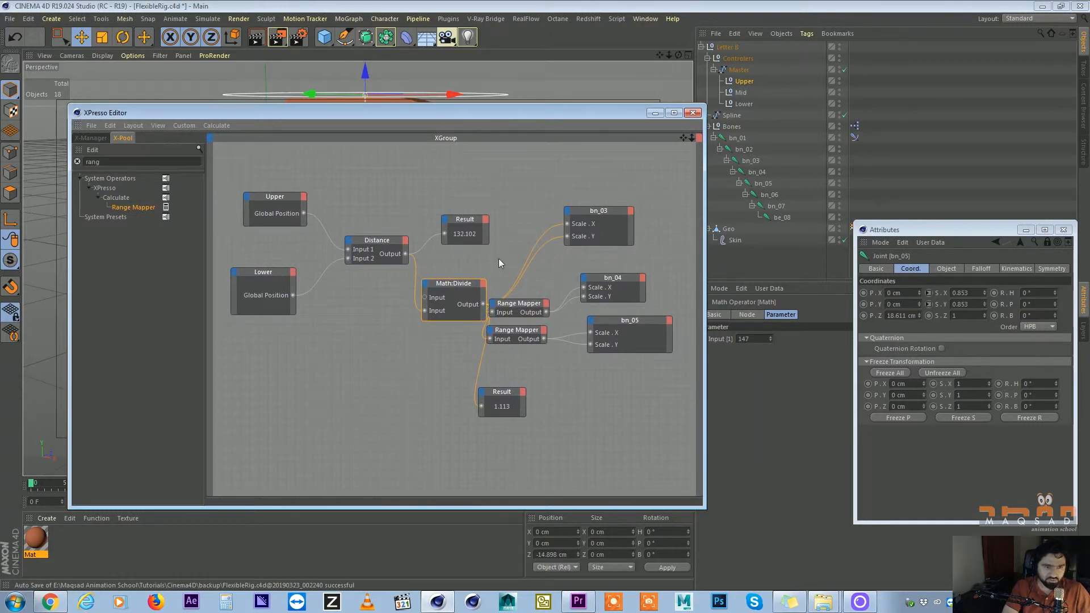
drag(457, 237, 461, 226)
drag(472, 110, 472, 200)
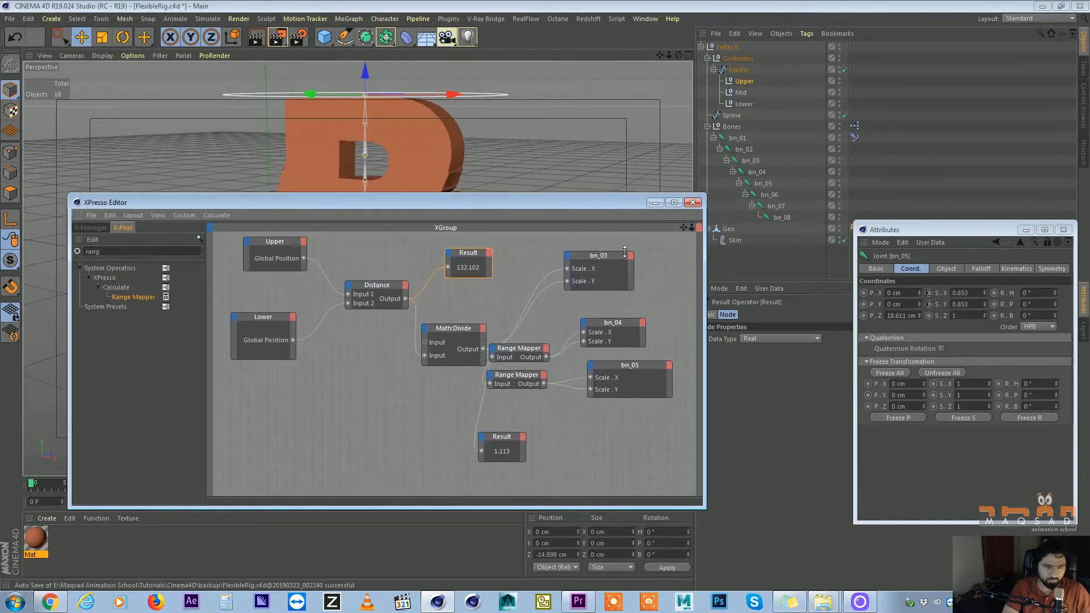
drag(573, 204, 487, 192)
Reset the Upper controller's Z position to 0 and compare the Distance result with Math:Divide's input value
click(742, 82)
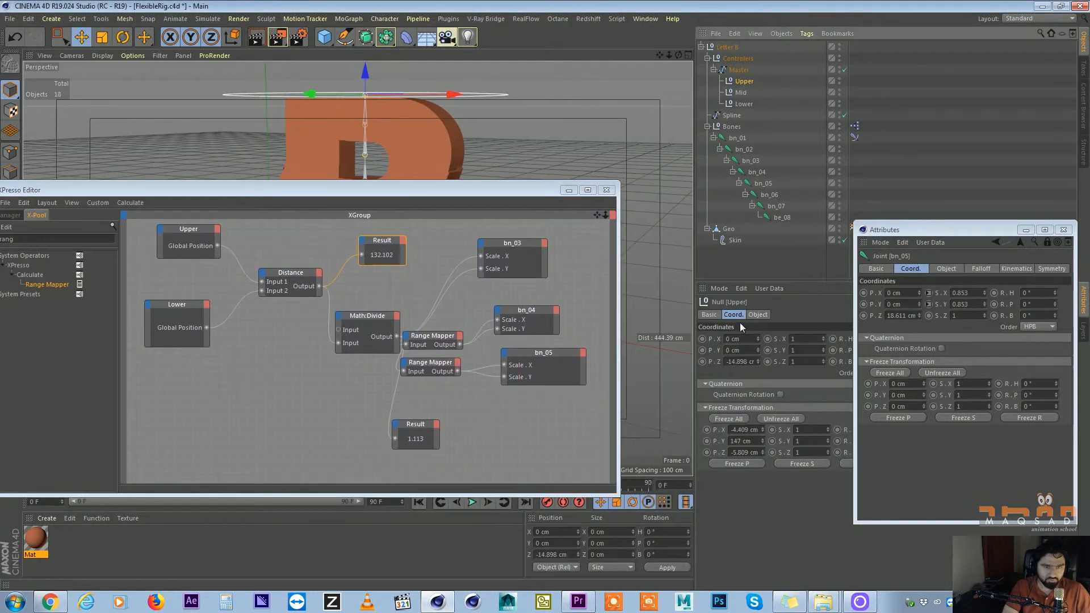
right_click(758, 362)
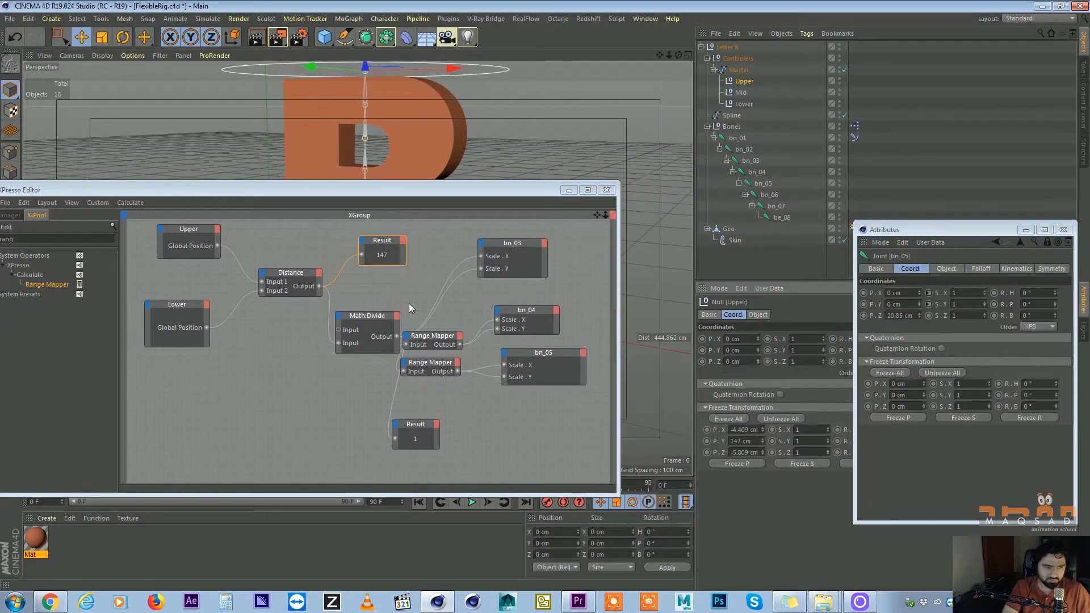
click(389, 329)
click(749, 338)
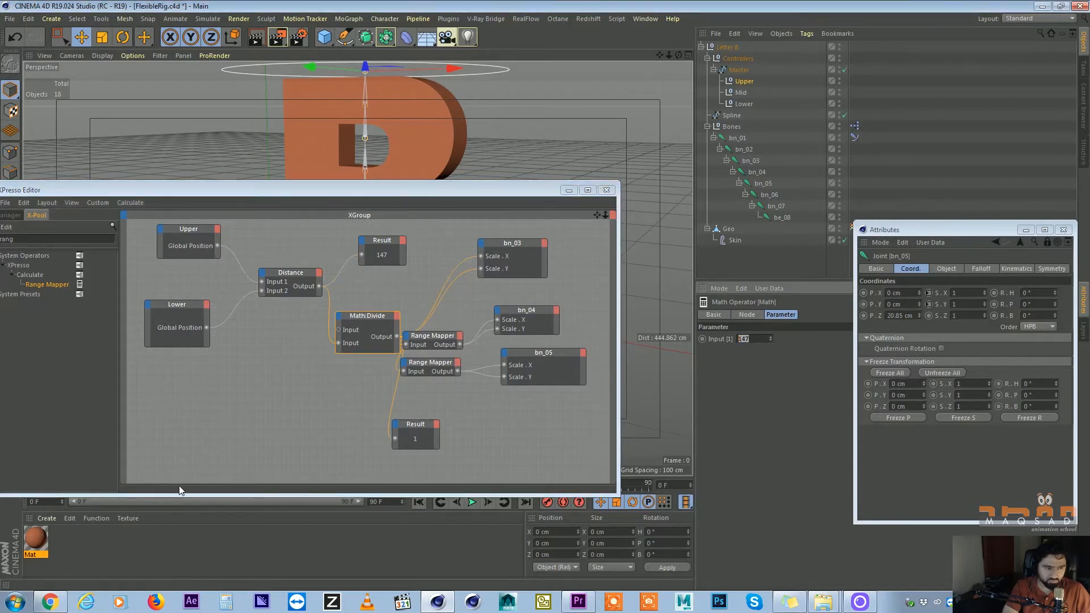
Separate the Math:Divide and bn_03 nodes from their neighbours and move the XPresso Editor to uncover the letter
drag(387, 315, 355, 307)
drag(506, 248, 515, 243)
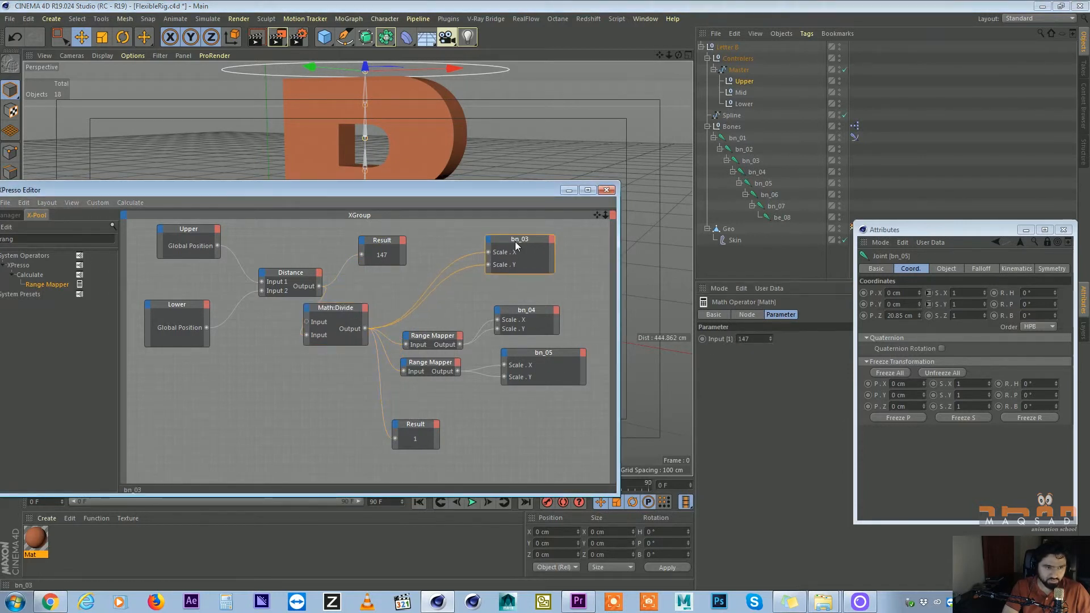
drag(414, 193, 434, 308)
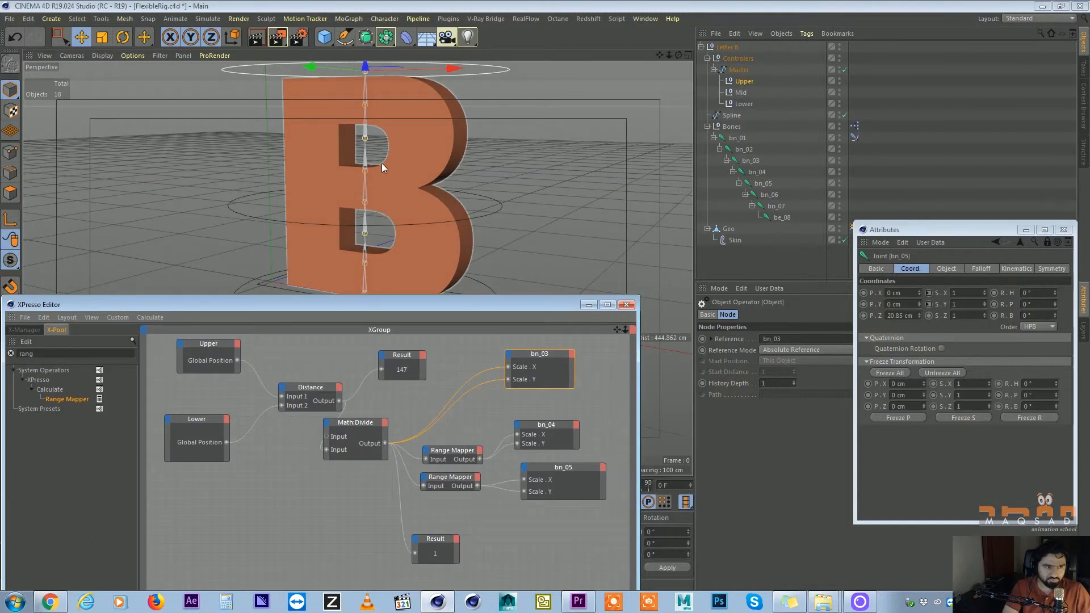
Examine the positions of joints bn_04, bn_06 and bn_05 along the letter
click(758, 172)
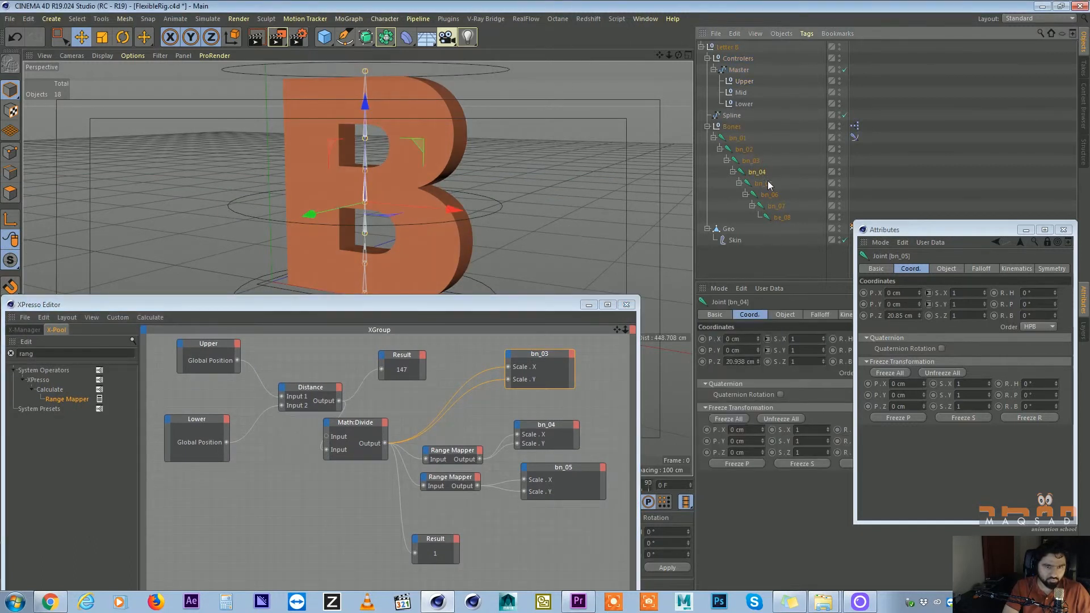
click(769, 195)
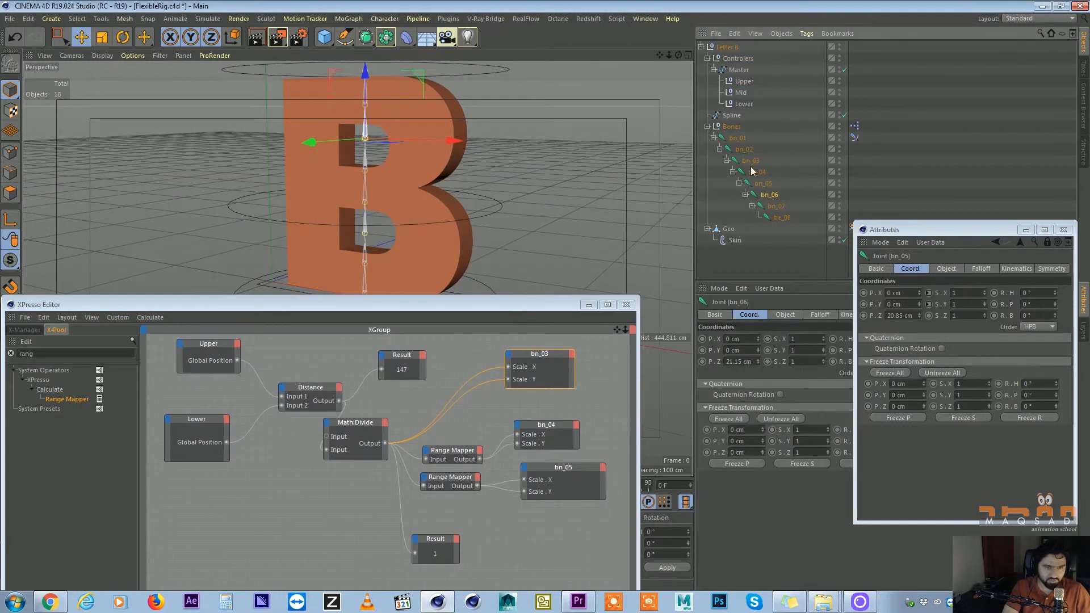
click(763, 183)
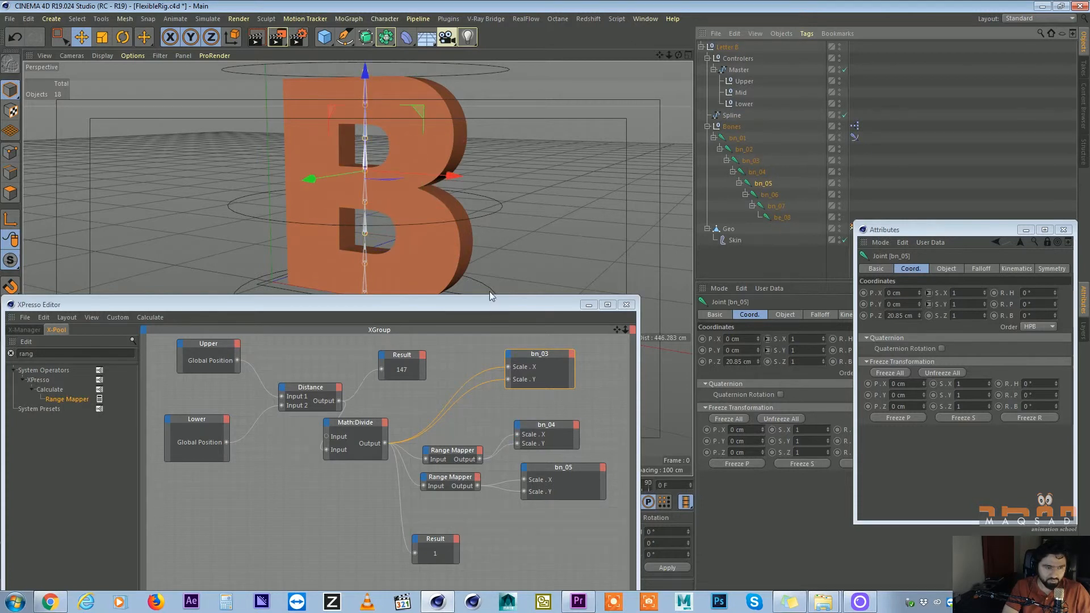
Move the XPresso Editor and space the two Range Mapper nodes evenly in front of bn_04 and bn_05
drag(492, 304, 538, 250)
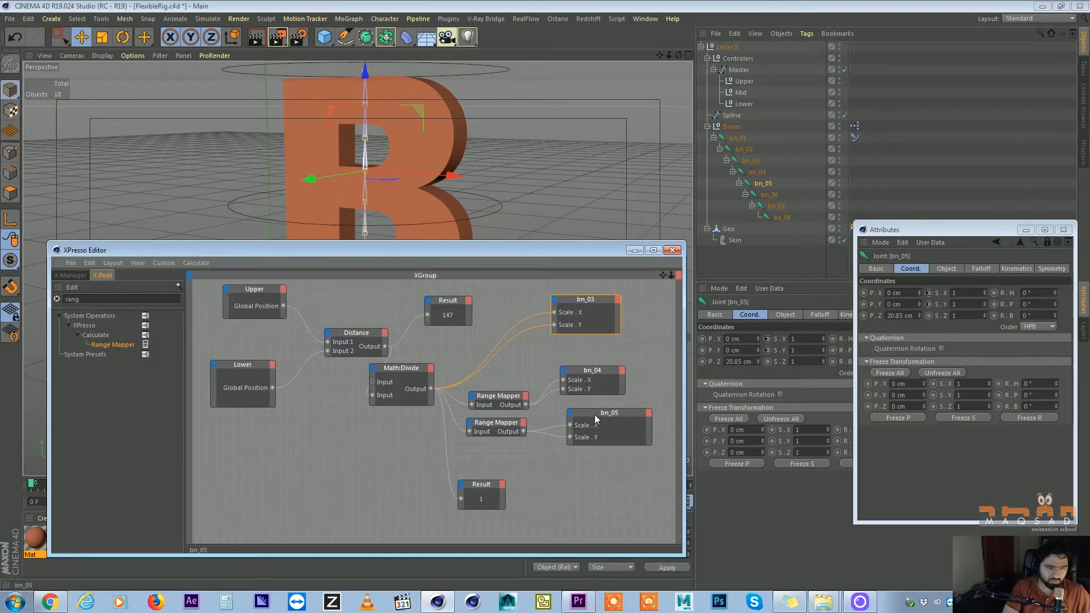
drag(484, 396, 489, 386)
drag(490, 426, 497, 431)
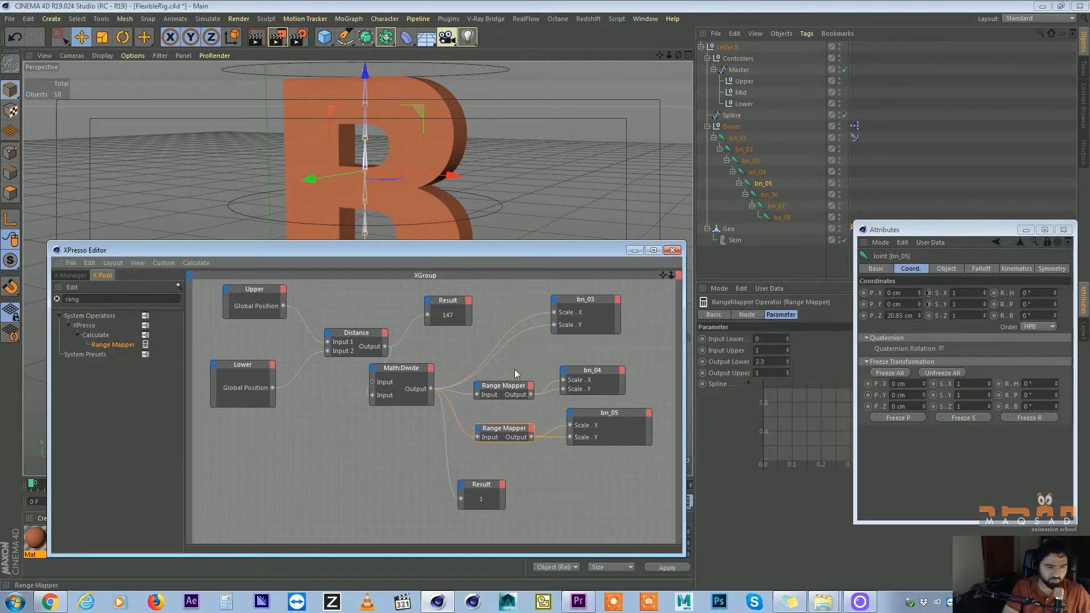
Stretch the letter by raising the Upper controller to a Z position of about 78 cm and close the floating Attributes window
alt+right_drag(553, 178, 450, 152)
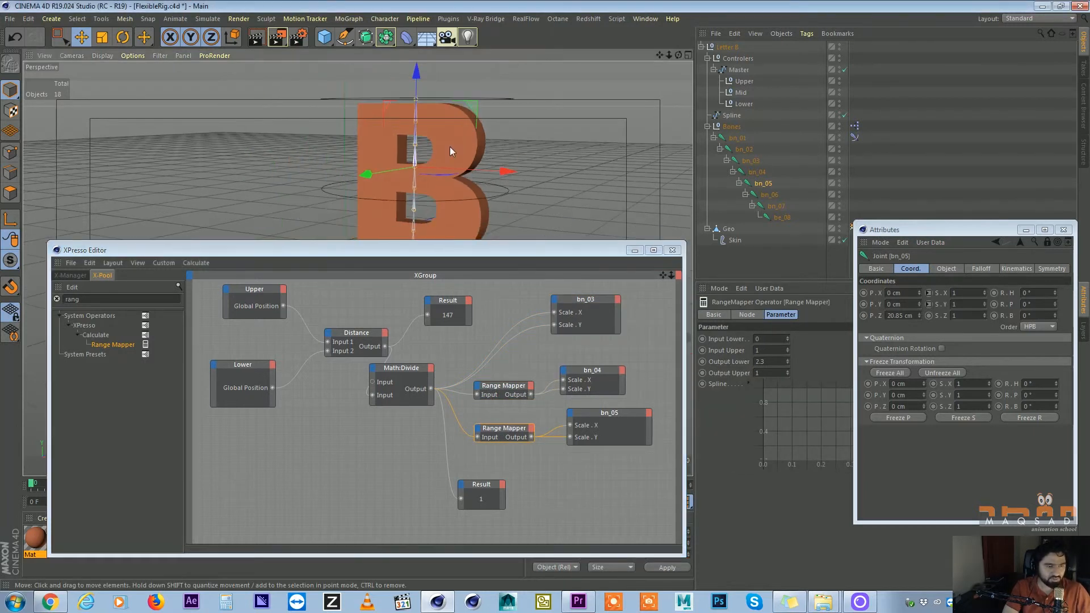
click(496, 98)
alt+drag(421, 71, 445, 68)
alt+middle_drag(465, 169, 466, 230)
key(ctrl+z)
drag(423, 201, 425, 93)
drag(940, 230, 842, 184)
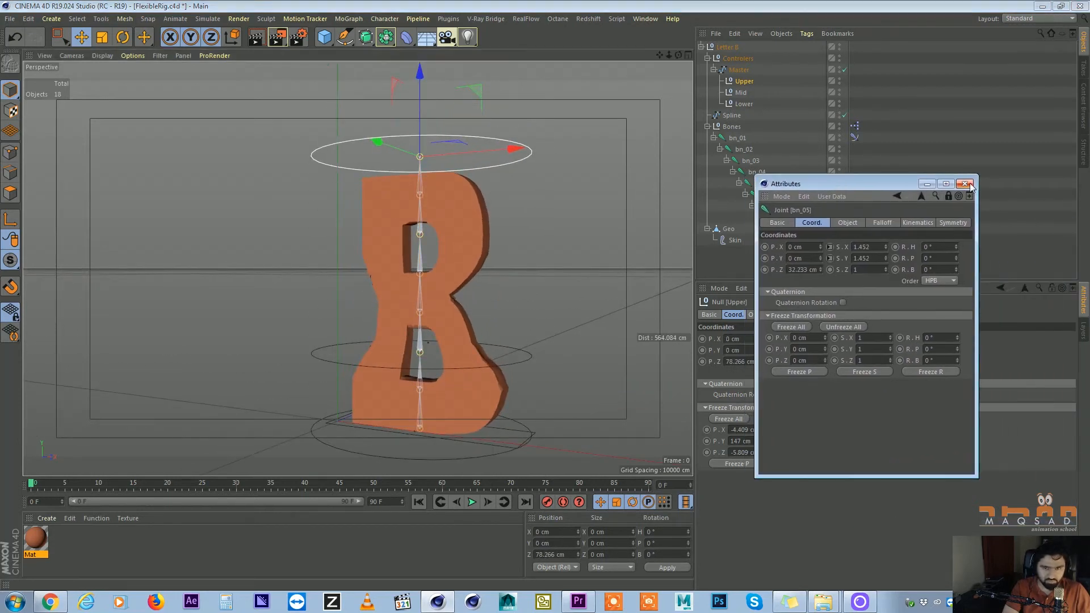
click(965, 184)
Open the Weight Manager from the Geo object's Weight tag, move it beside the letter and enlarge it
double_click(854, 227)
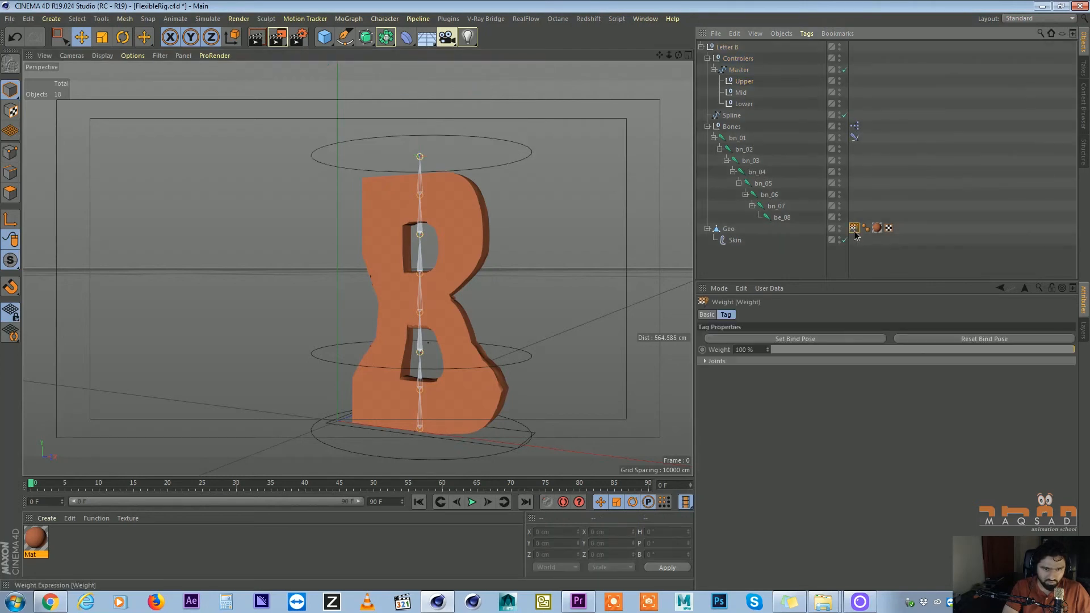
drag(796, 69, 709, 67)
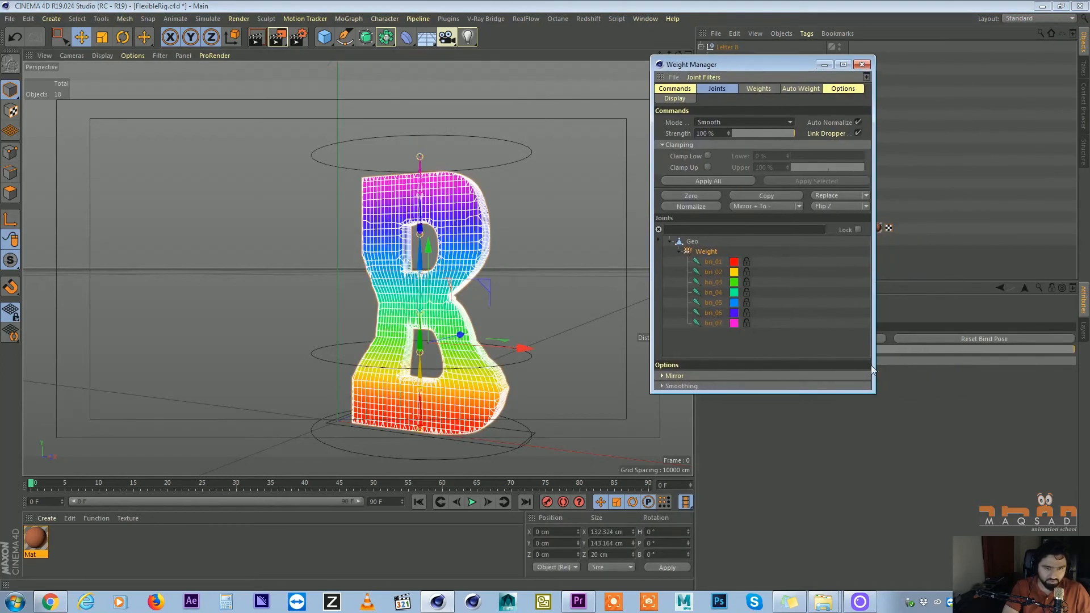
drag(875, 391, 928, 440)
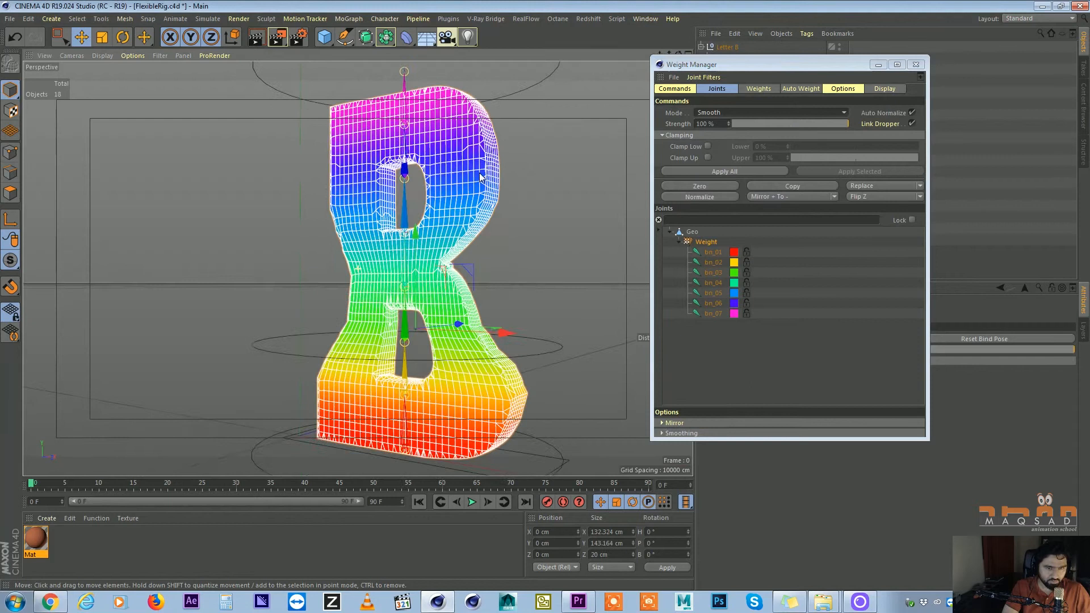
Smooth the weights of joints bn_07 and bn_06 at 100% strength across the whole letter
click(713, 313)
scroll(487, 249, up, 5)
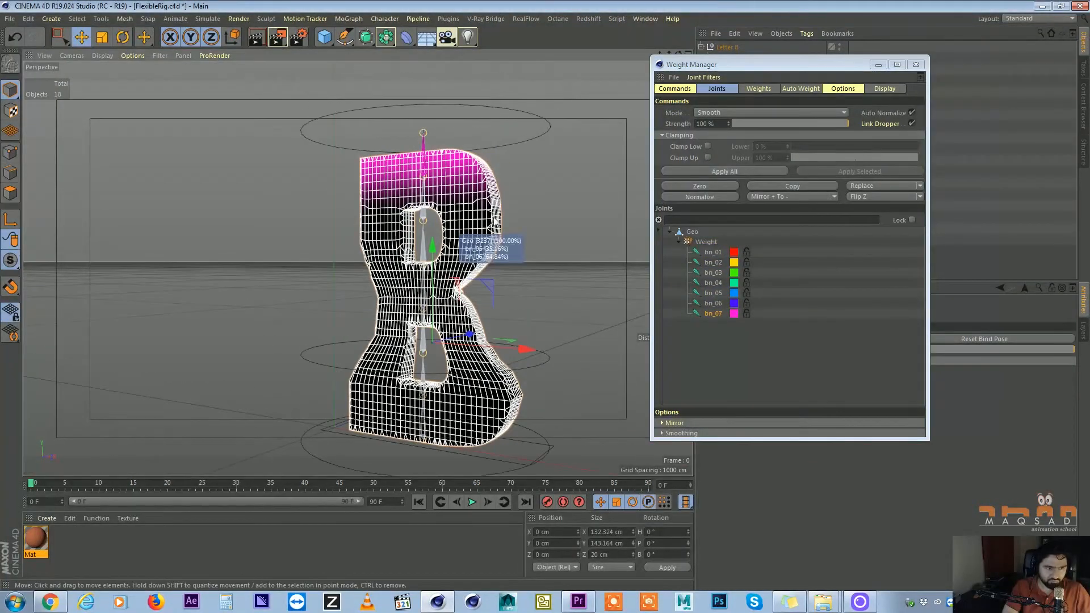
click(732, 170)
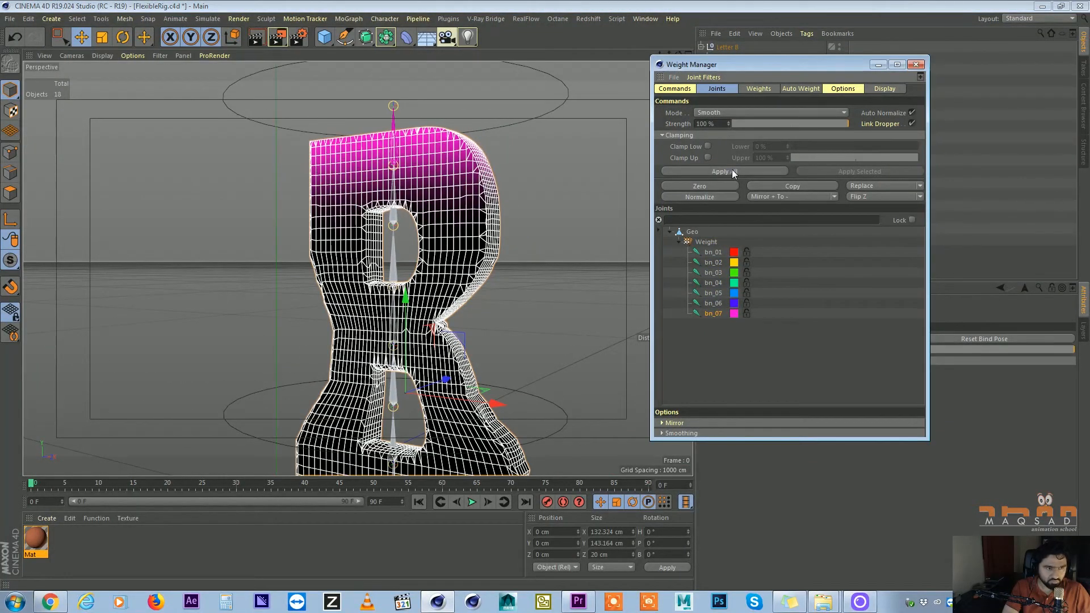
click(732, 168)
click(713, 303)
click(723, 171)
Select joints bn_01 to bn_07 and smooth all their weights repeatedly at 100% strength
drag(721, 332, 707, 249)
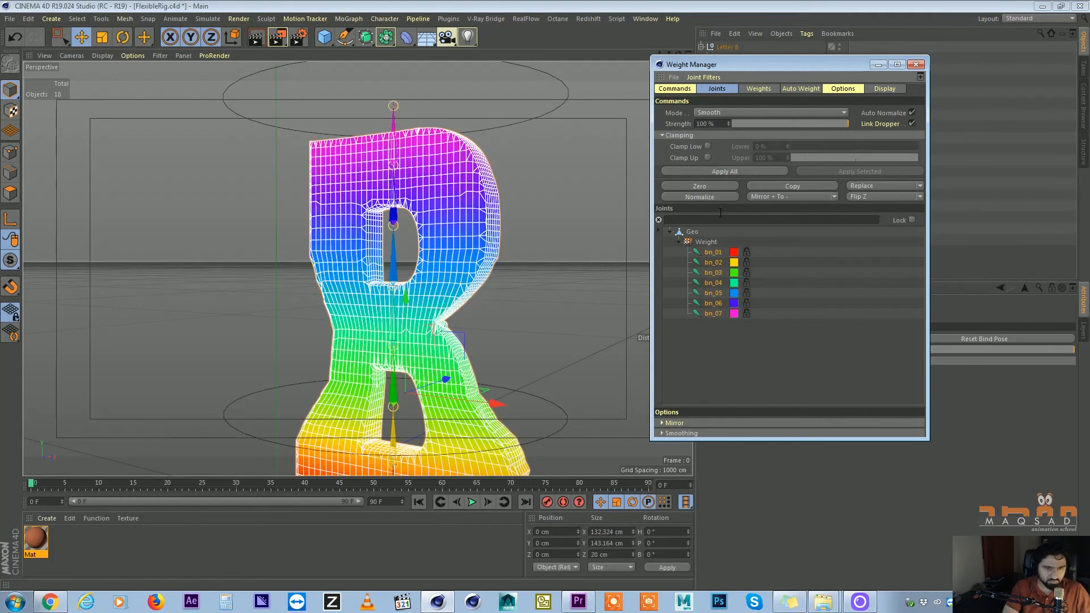
click(717, 171)
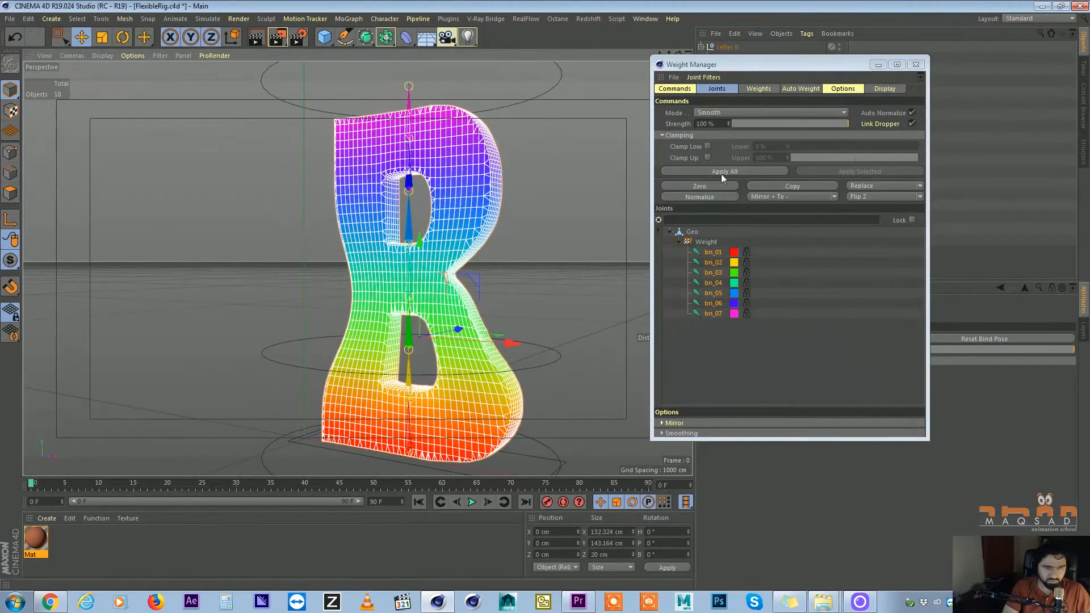
click(721, 172)
click(720, 170)
click(721, 170)
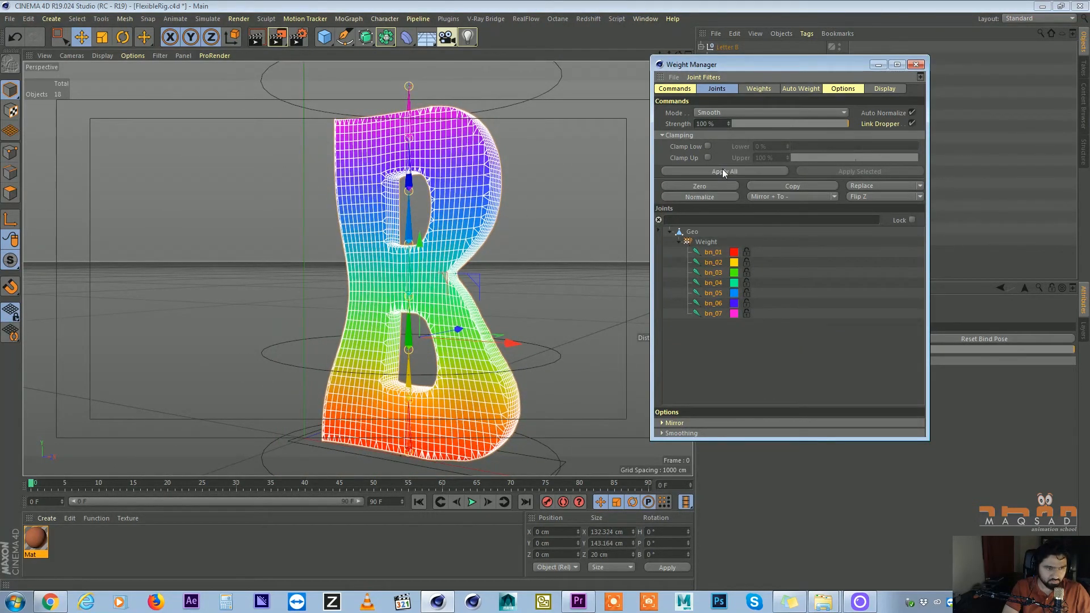
Squash the letter by lowering the Upper controller to a Z position of about -32 cm, toggling line display and back to Gouraud shading
click(606, 205)
alt+middle_drag(524, 210, 516, 263)
click(516, 154)
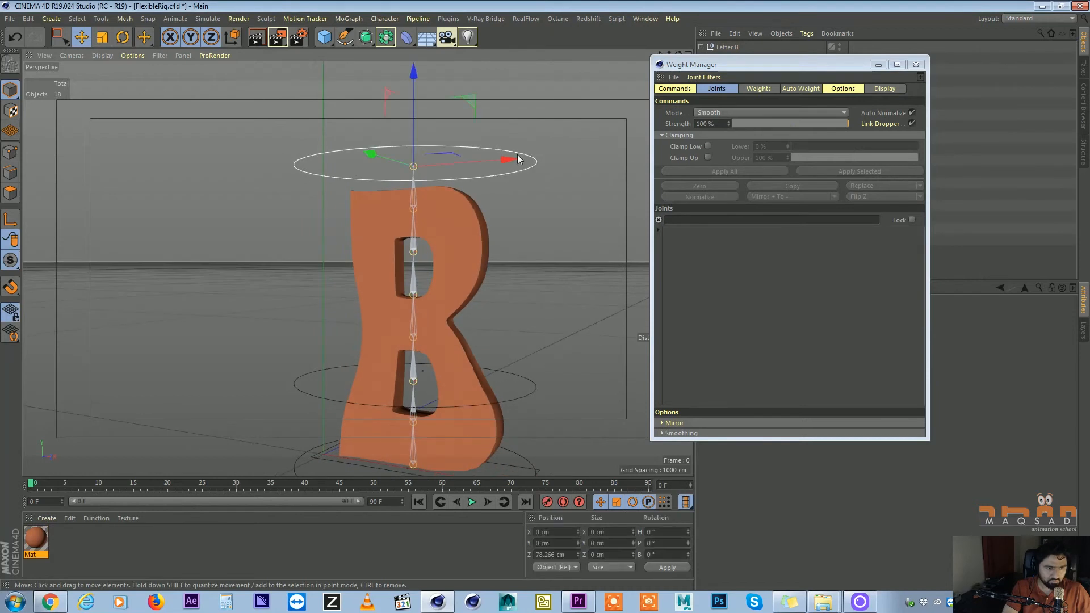
drag(419, 121, 452, 279)
scroll(452, 279, up, 10)
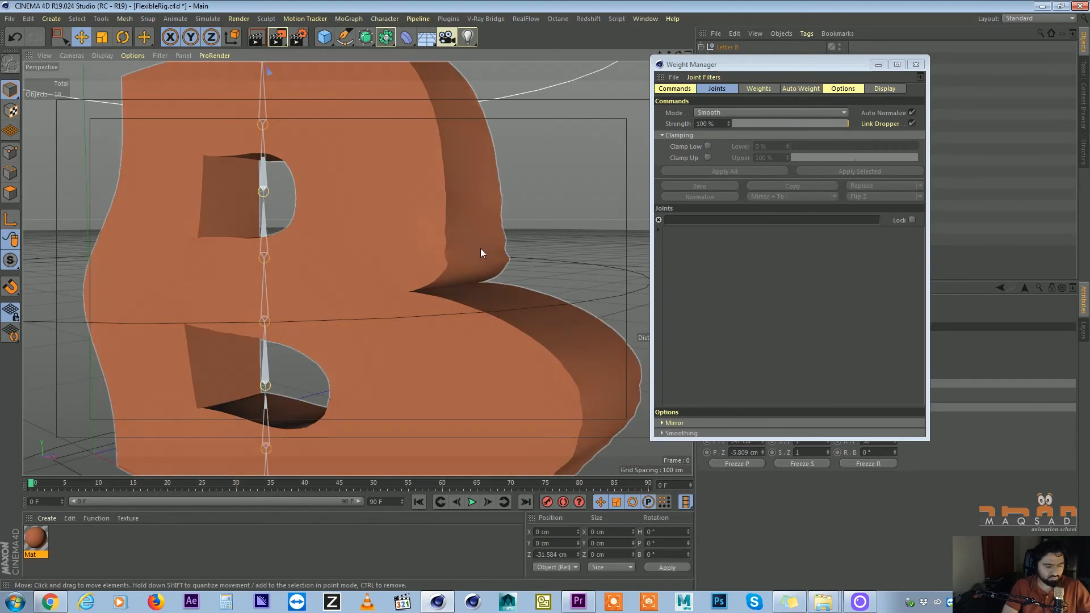
key(n)
key(g)
key(n)
key(a)
Raise the Upper controller by about 35 cm to bring the squashed letter back to nearly its original height
mouse_move(480, 248)
alt+right_down()
mouse_move(457, 252)
mouse_move(391, 185)
alt+right_up()
alt+drag(390, 185, 443, 193)
drag(386, 134, 431, 76)
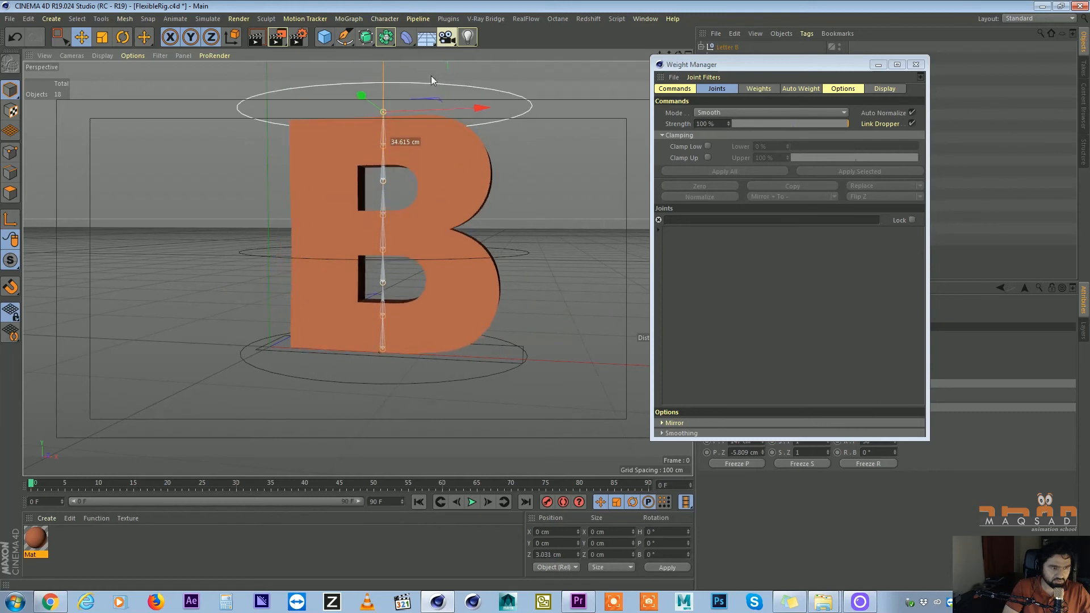
Bend the letter by moving the Mid controller to a Y position of about -21 cm and inspect the deformation
alt+drag(466, 170, 365, 183)
alt+middle_drag(364, 182, 404, 247)
drag(409, 141, 462, 136)
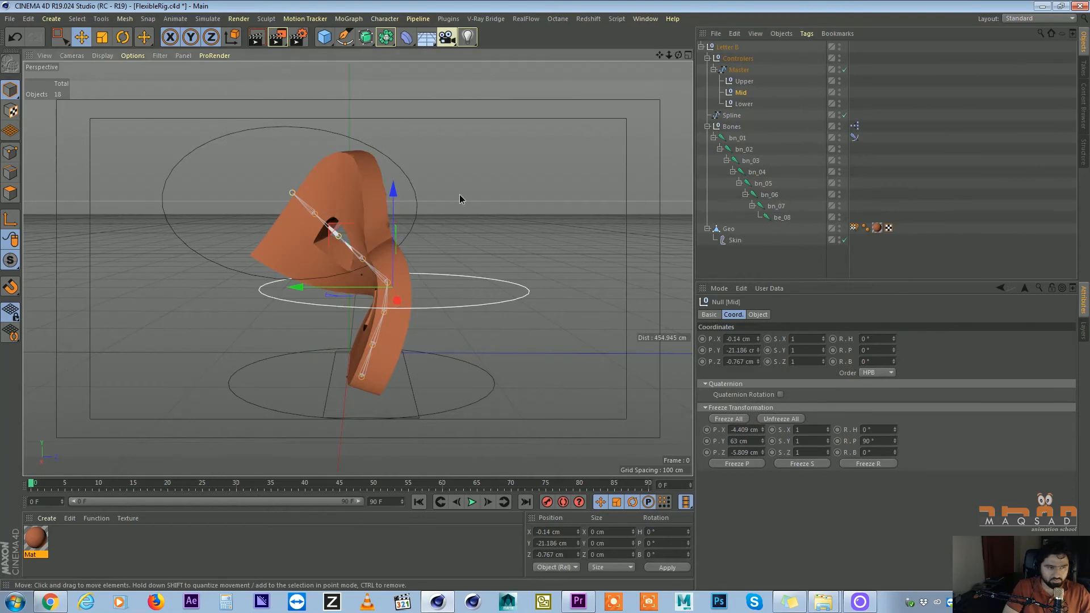
alt+drag(458, 200, 523, 217)
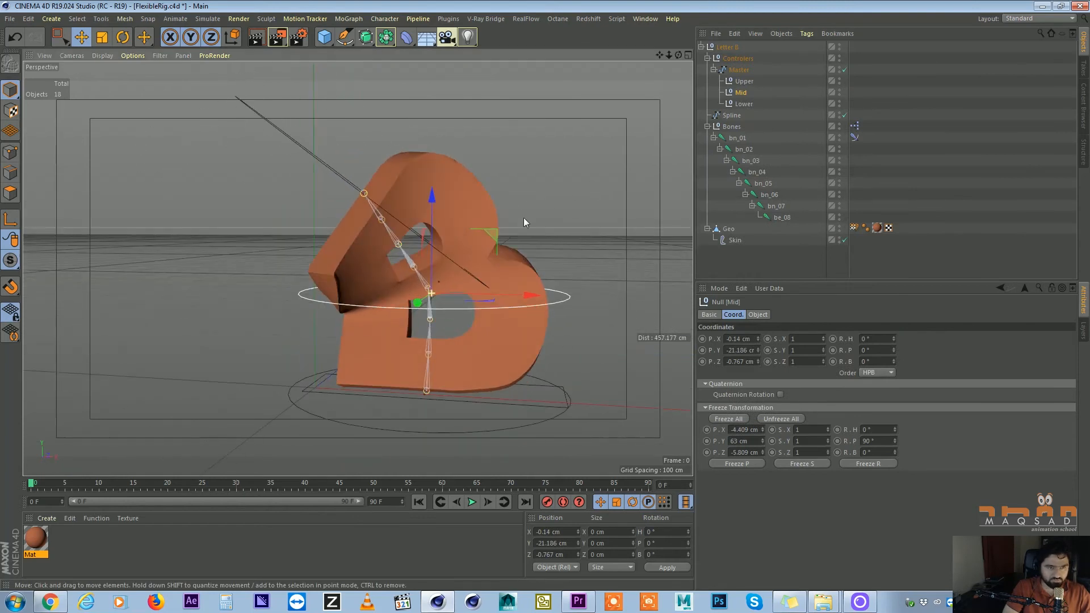
Reset the rotations and X, Y and Z positions of the Upper, Mid and Lower controllers to 0
drag(736, 84, 749, 116)
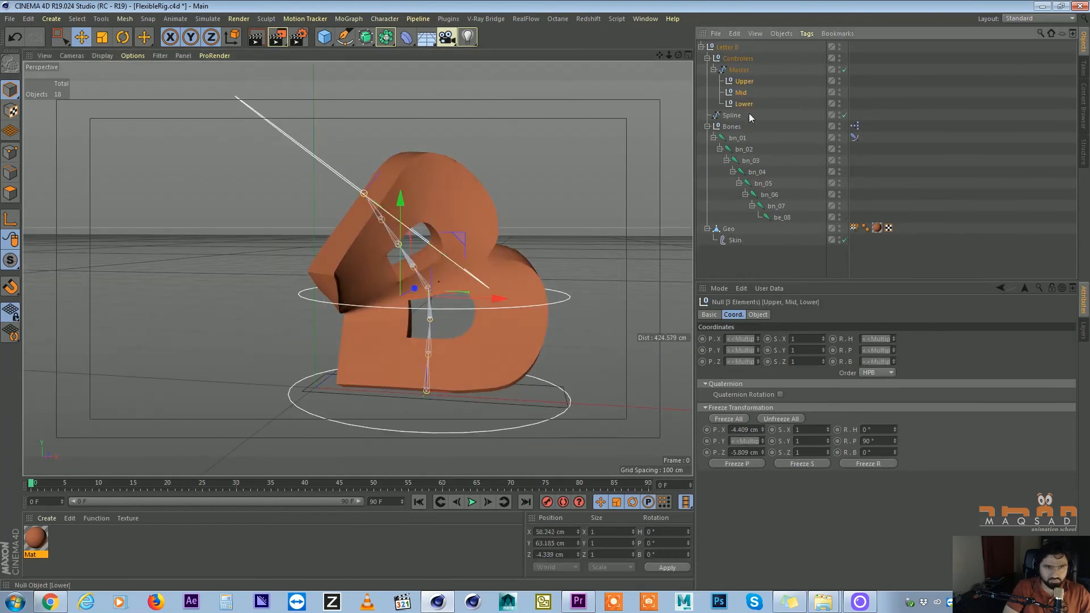
right_click(894, 340)
right_click(894, 350)
right_click(894, 361)
right_click(758, 339)
right_click(757, 350)
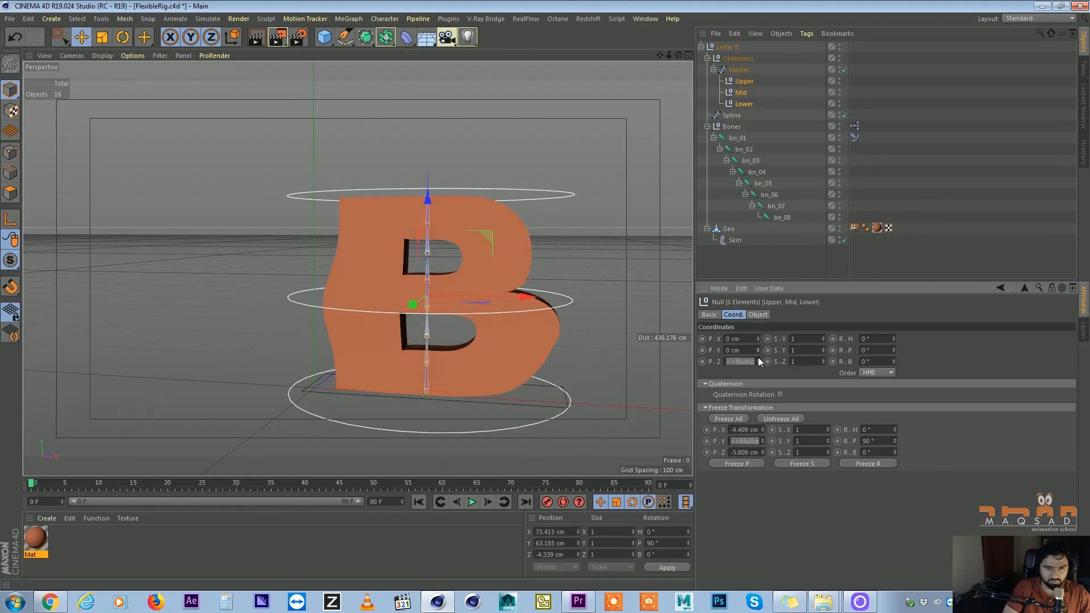
right_click(758, 361)
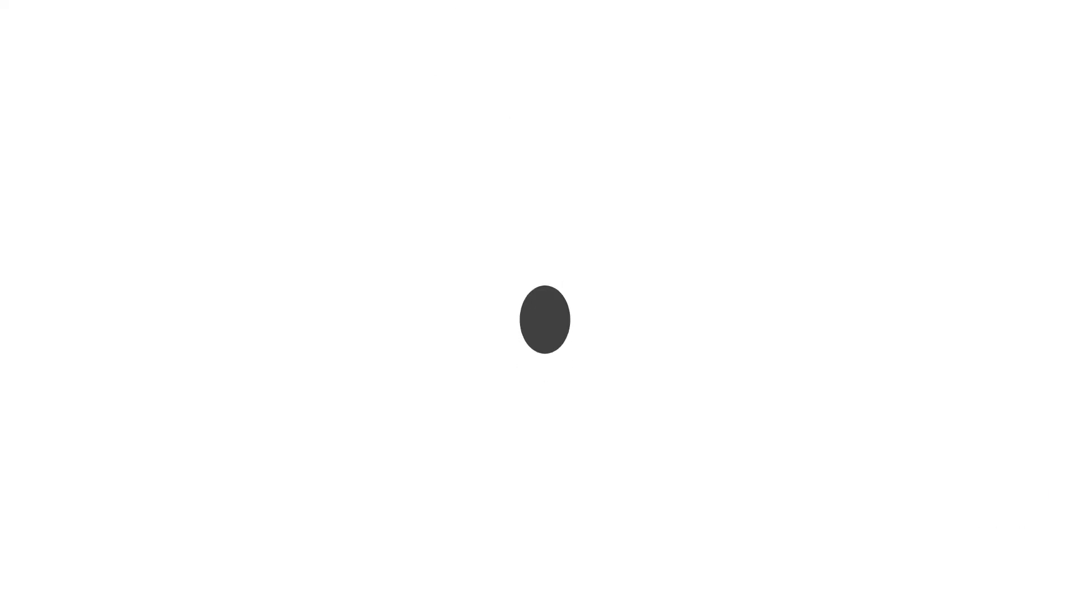